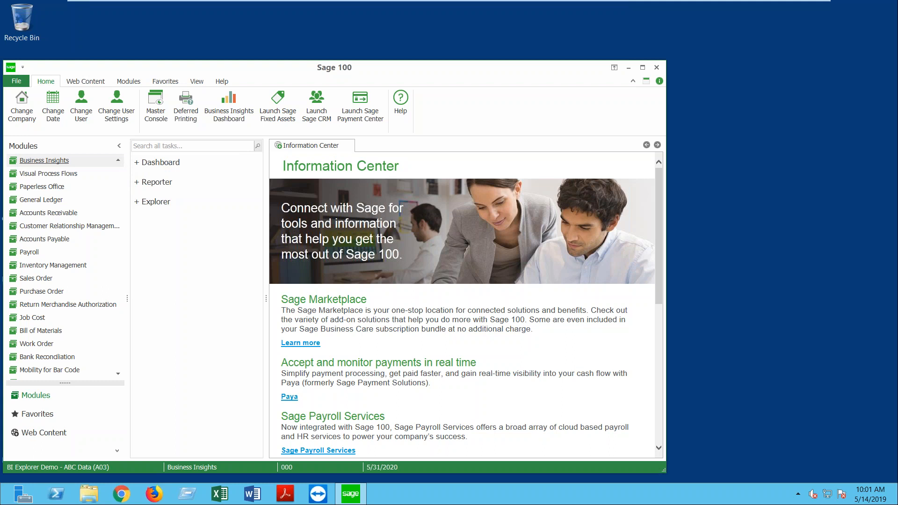
# Step: Switch to the Business Insights module and run Display Dashboard from its Dashboard tasks
pyautogui.click(118, 161)
pyautogui.click(118, 161)
pyautogui.click(118, 161)
pyautogui.click(118, 161)
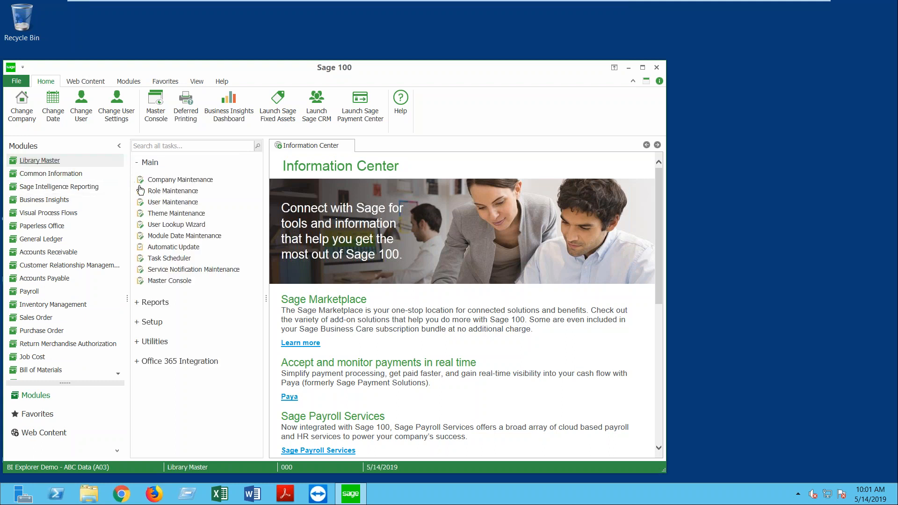
pyautogui.click(137, 163)
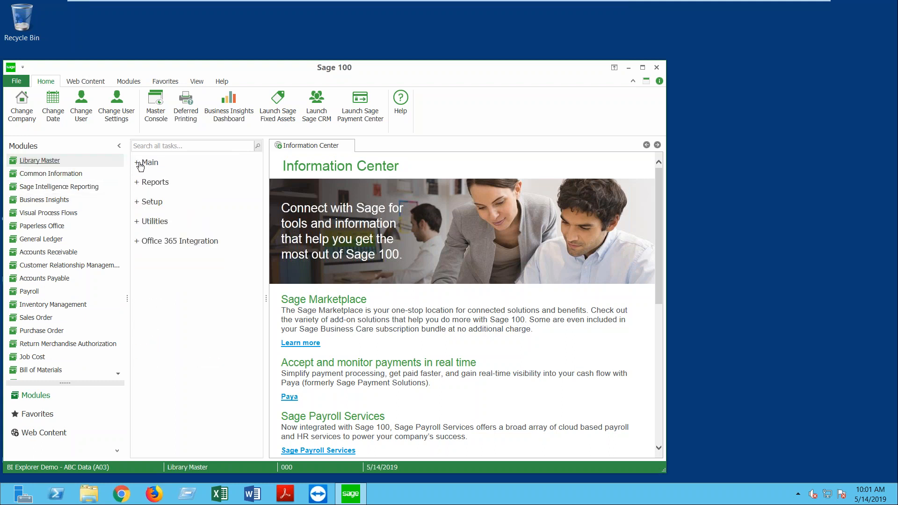
pyautogui.click(45, 201)
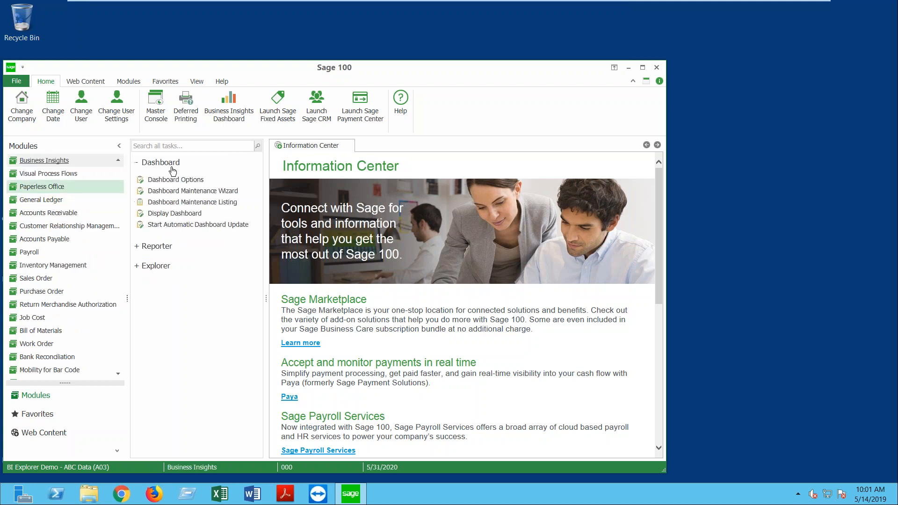
pyautogui.click(170, 166)
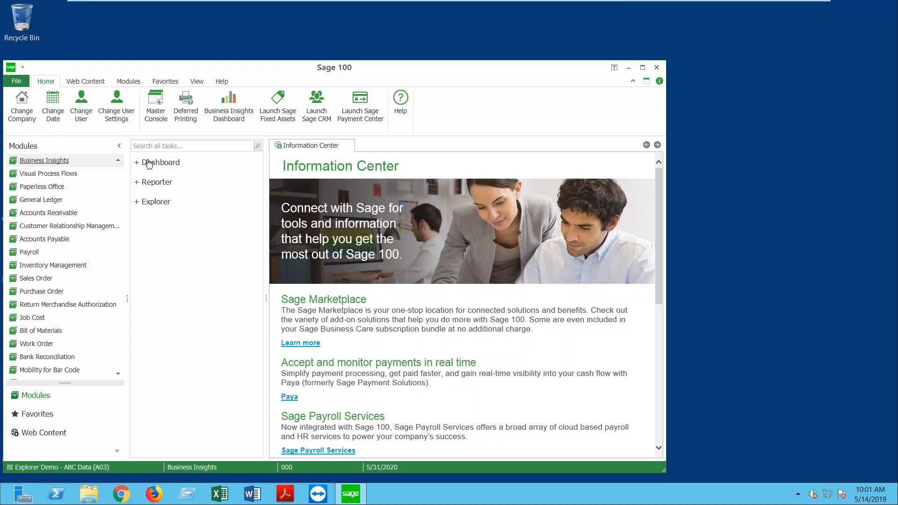
pyautogui.click(149, 163)
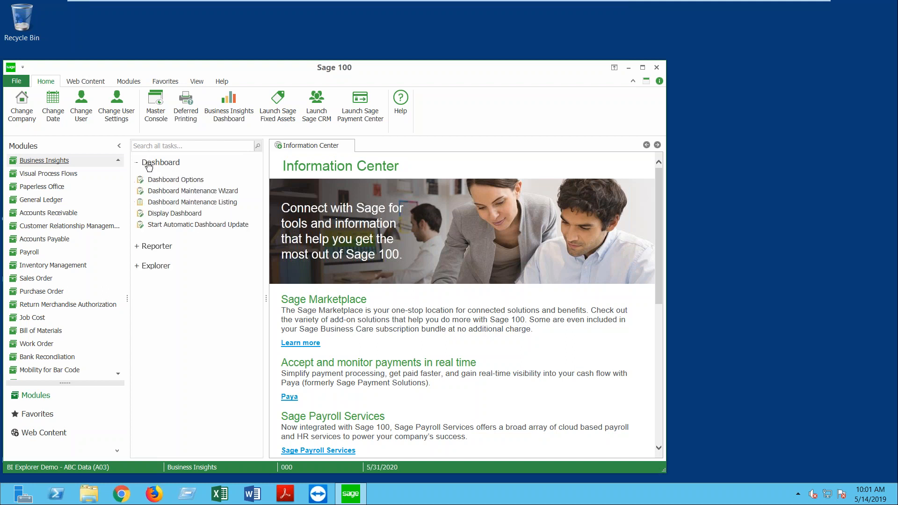
pyautogui.click(176, 214)
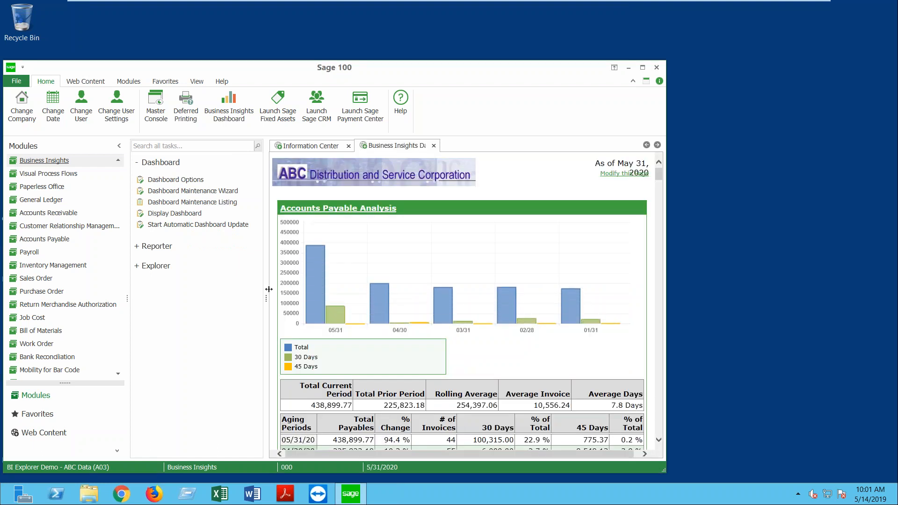
# Step: Narrow the task panel and scroll the dashboard down to the Accounts Receivable Analysis chart
pyautogui.moveTo(260, 297); pyautogui.dragTo(203, 297)
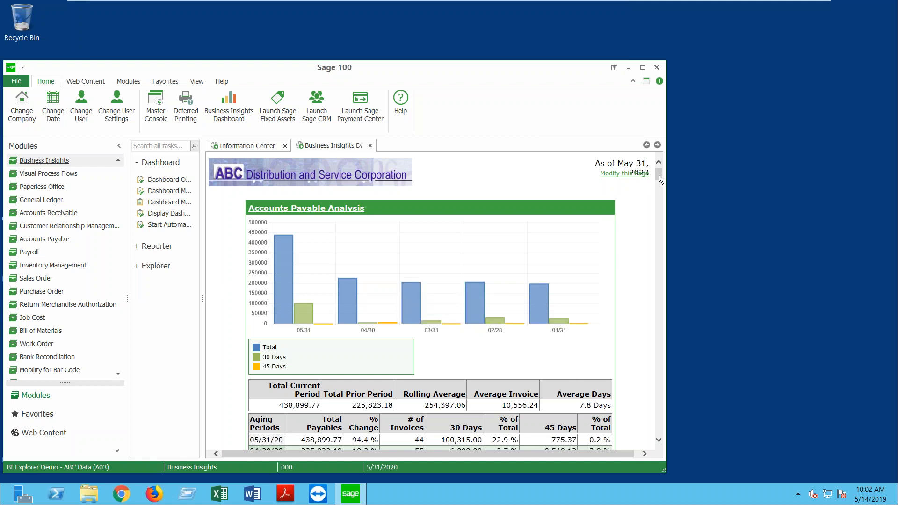
pyautogui.moveTo(659, 175); pyautogui.dragTo(657, 227)
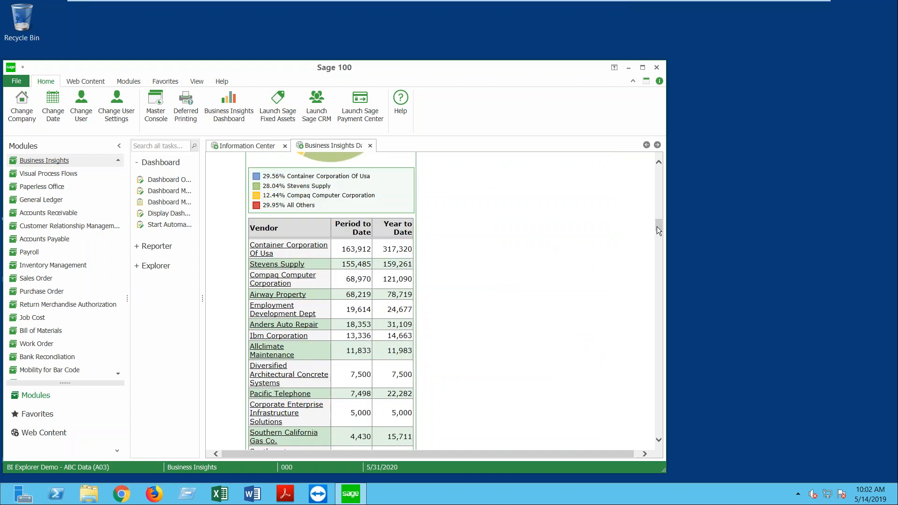
pyautogui.moveTo(657, 226); pyautogui.dragTo(656, 231)
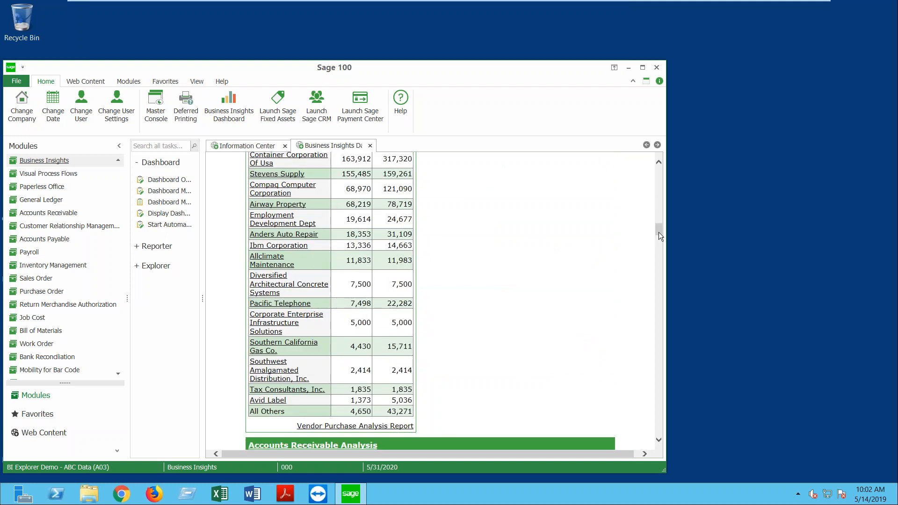
pyautogui.moveTo(658, 235); pyautogui.dragTo(658, 243)
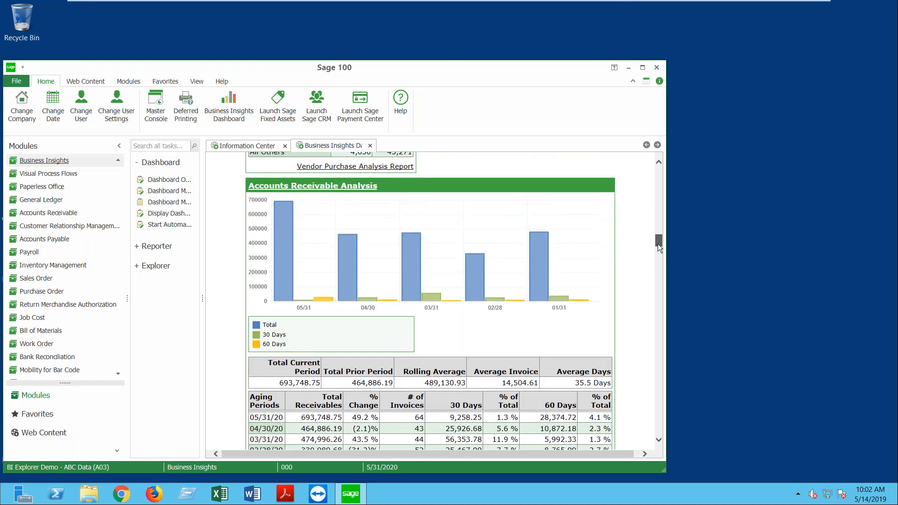
# Step: Maximize Sage 100 and scroll through the budget, income statement, ratio and product-line charts
pyautogui.click(643, 67)
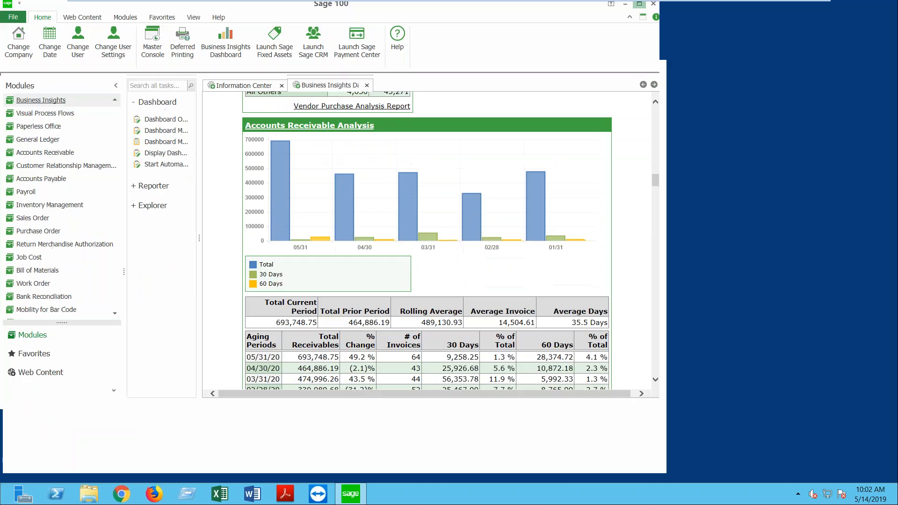
pyautogui.moveTo(892, 203); pyautogui.dragTo(891, 296)
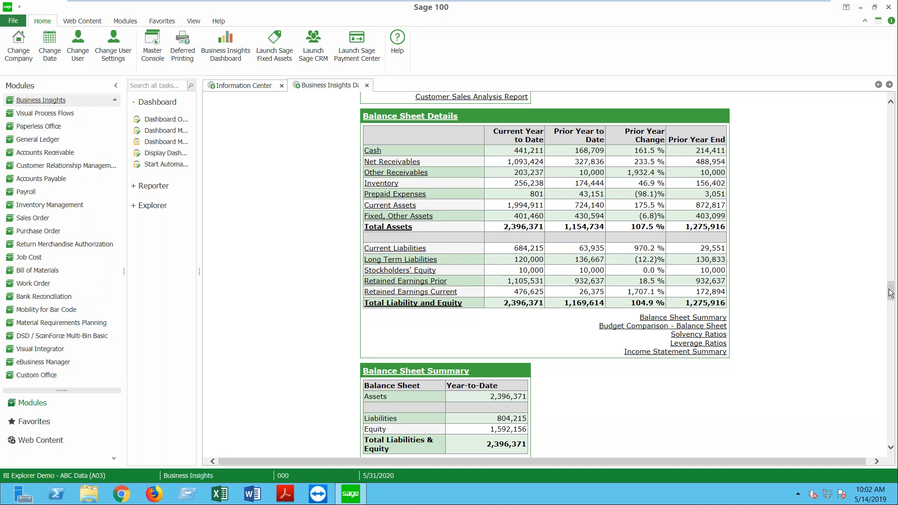
pyautogui.moveTo(891, 293); pyautogui.dragTo(891, 419)
pyautogui.scroll(8, 469, 127)
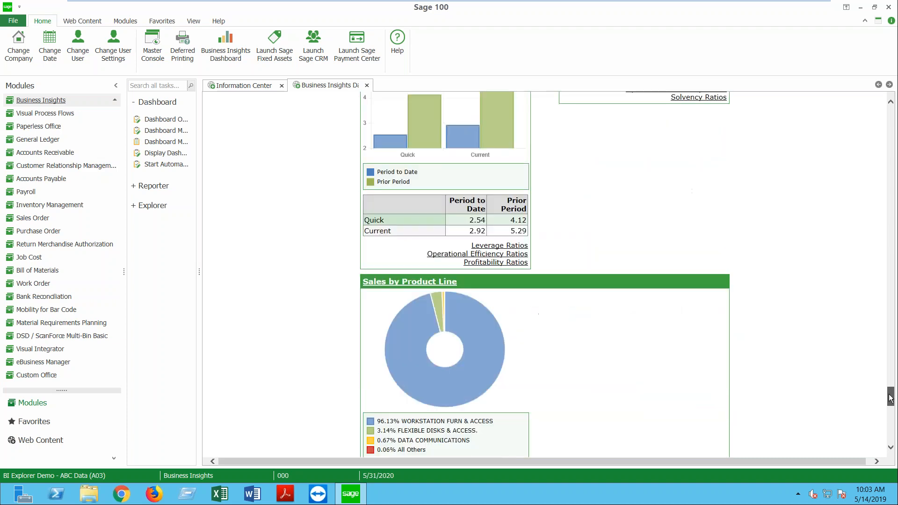
# Step: Close the dashboard, widen the task panel, and launch Business Insights Reporter from the Reporter group
pyautogui.click(366, 85)
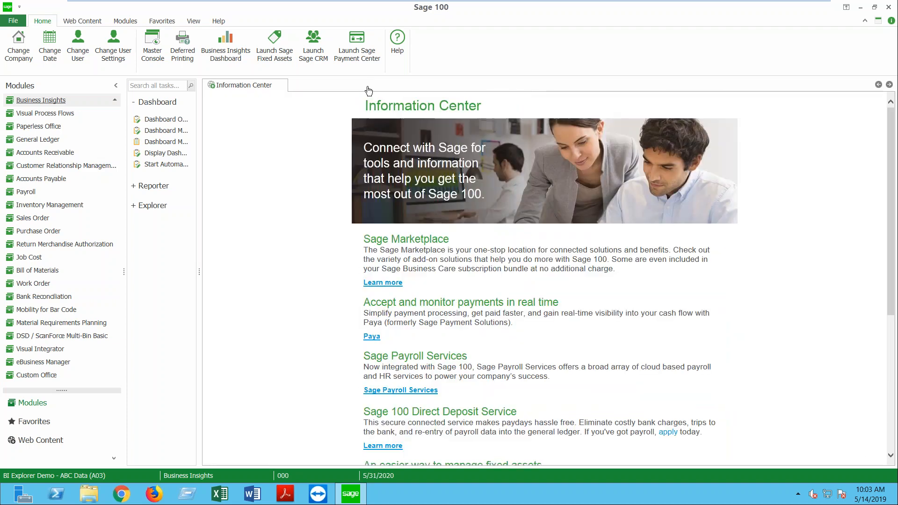
pyautogui.moveTo(199, 272); pyautogui.dragTo(269, 271)
pyautogui.click(139, 103)
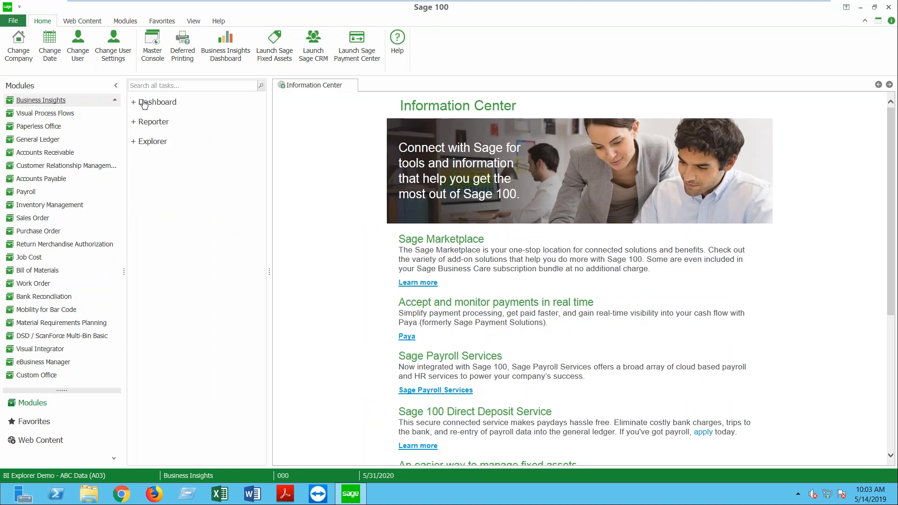
pyautogui.click(155, 124)
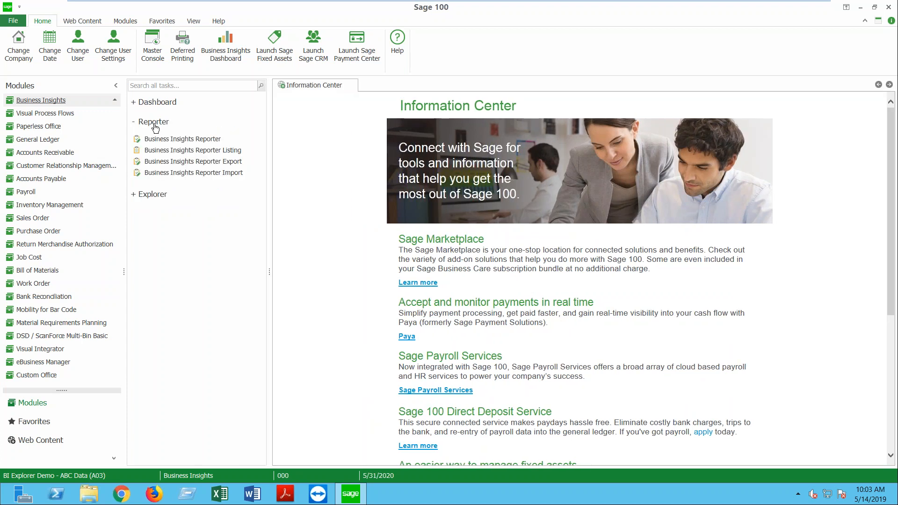
pyautogui.click(167, 140)
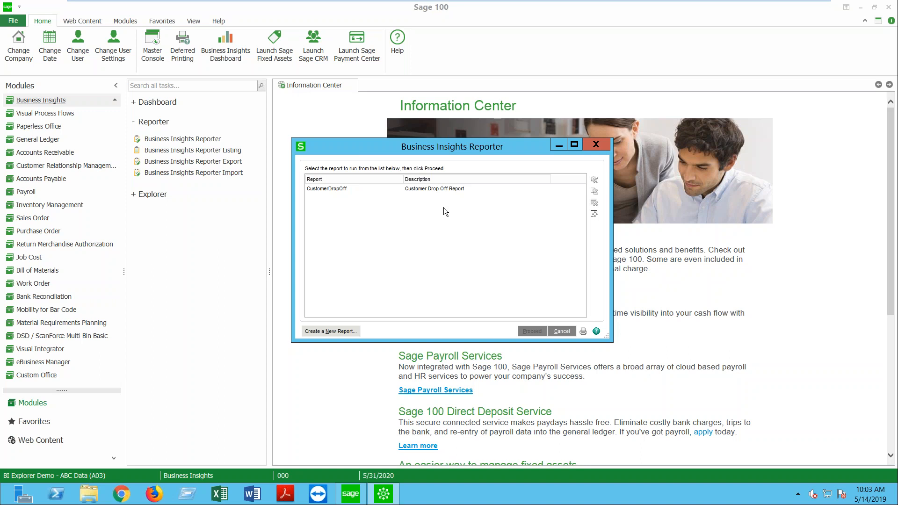
# Step: Select the CustomerDropOff report and proceed to its settings
pyautogui.click(432, 190)
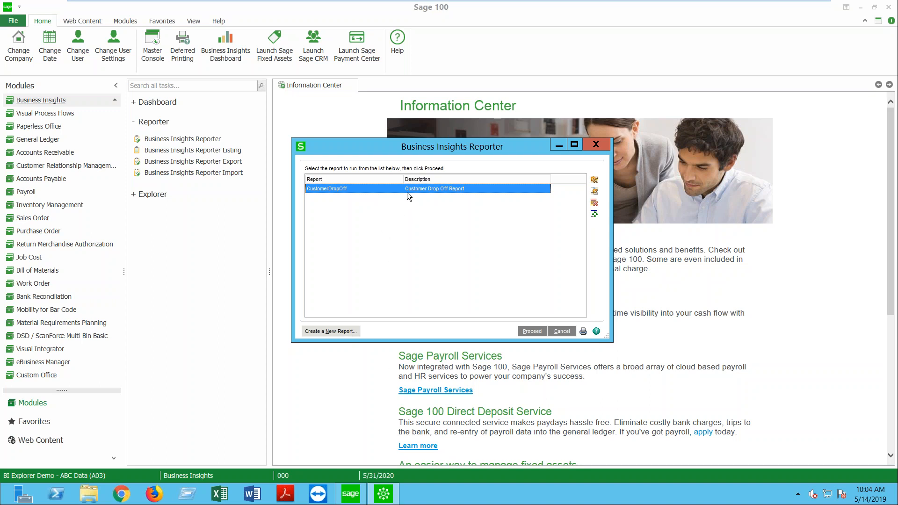
pyautogui.click(532, 331)
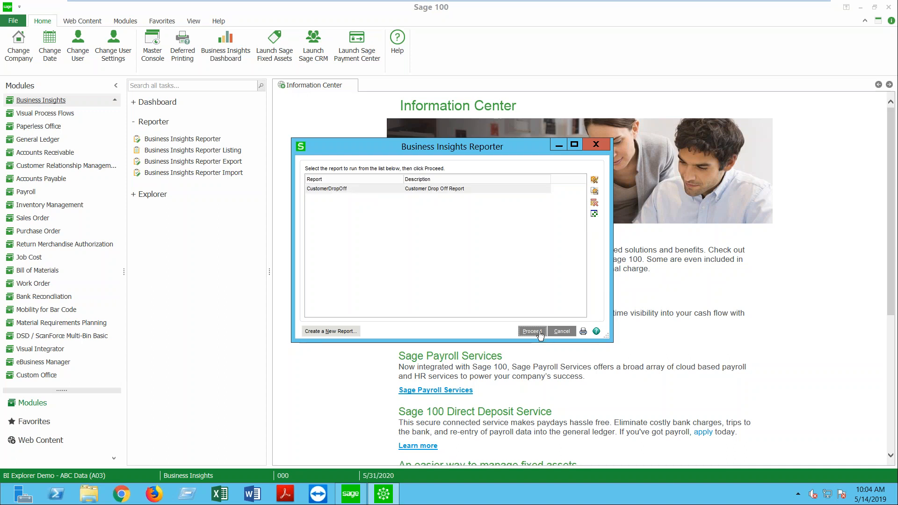
pyautogui.click(530, 332)
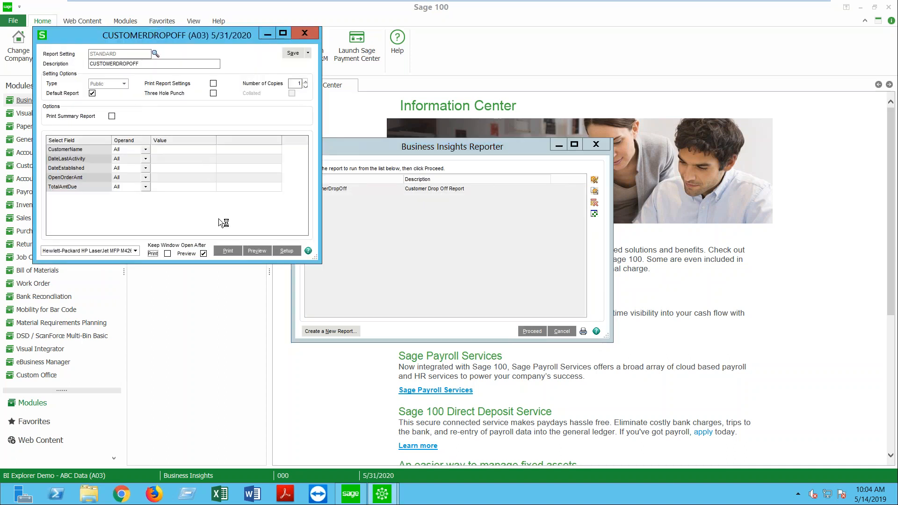
# Step: Preview the Customer Drop Off Report, widen it to show all columns, then close it
pyautogui.click(257, 251)
pyautogui.click(257, 251)
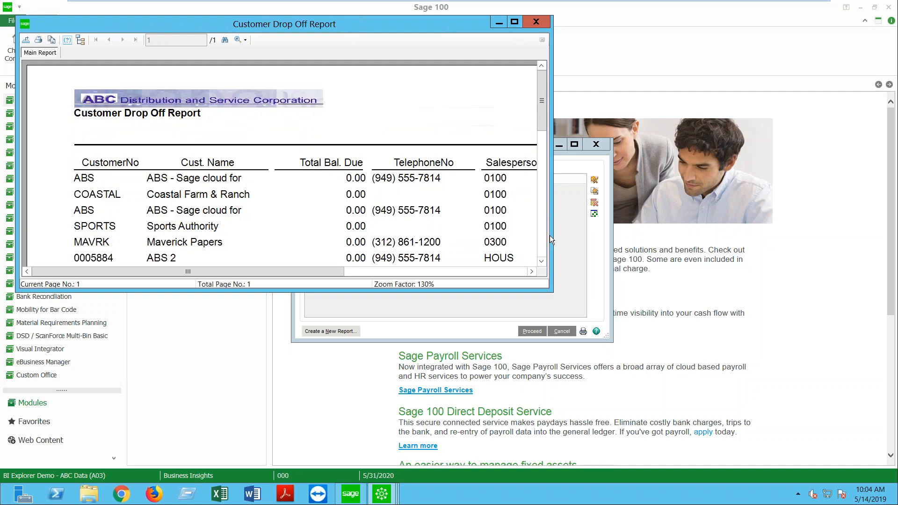
pyautogui.moveTo(552, 232); pyautogui.dragTo(832, 215)
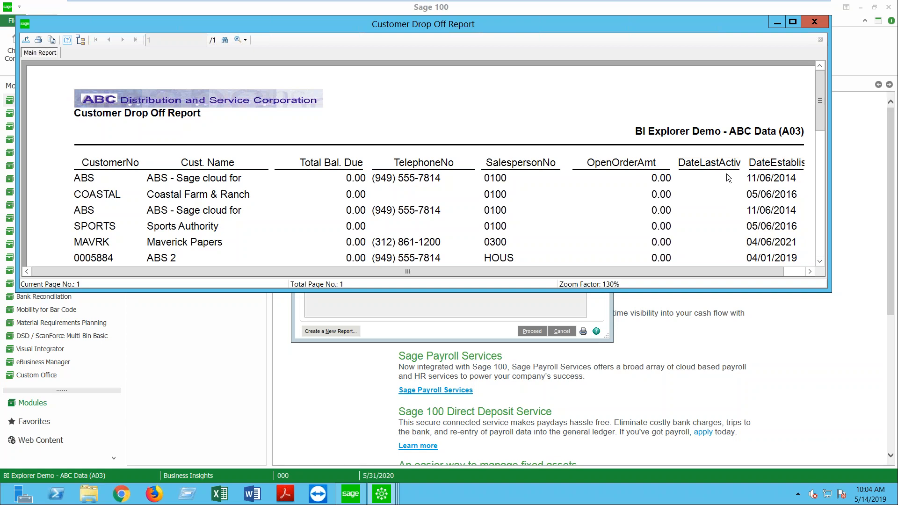
pyautogui.click(814, 23)
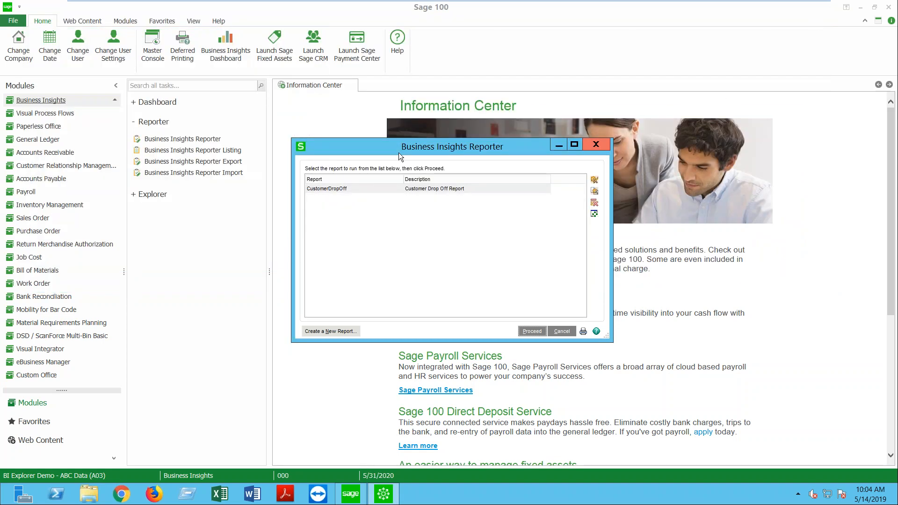
# Step: Close the Reporter and expand the Explorer views list under Business Insights
pyautogui.click(595, 144)
pyautogui.click(156, 123)
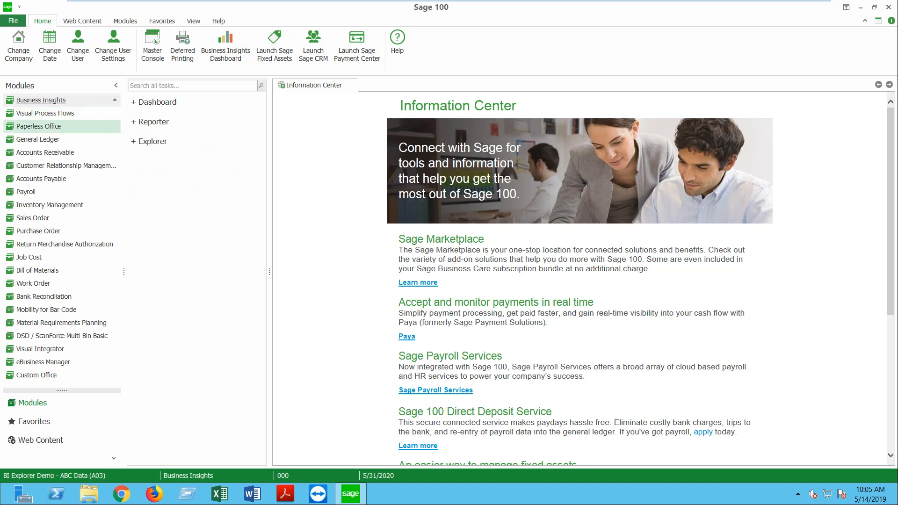
pyautogui.click(152, 142)
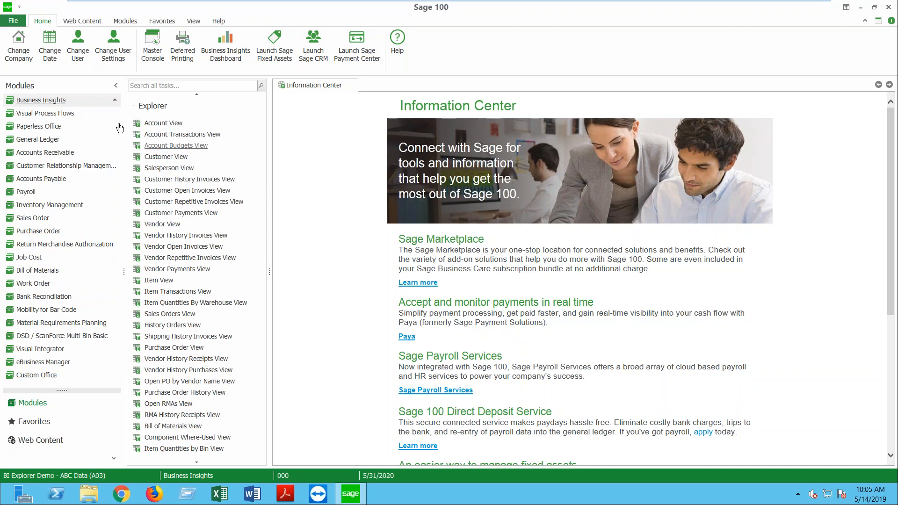
# Step: Look at Inventory Management's Explore tasks, then return to the Business Insights explorer views
pyautogui.click(80, 208)
pyautogui.click(145, 102)
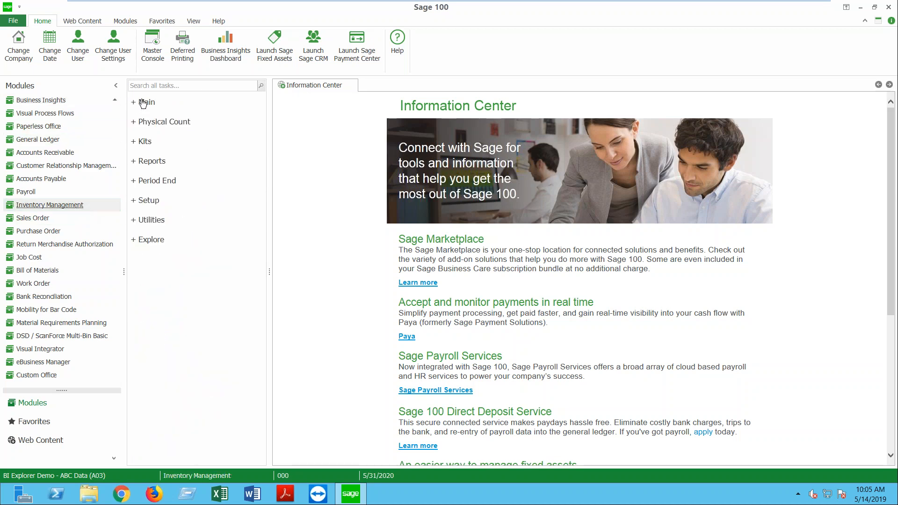
pyautogui.click(152, 240)
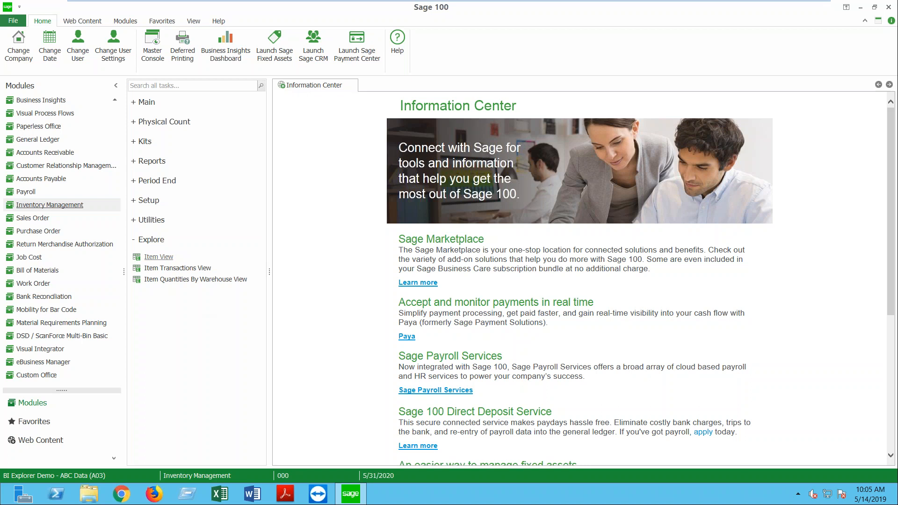
pyautogui.click(54, 100)
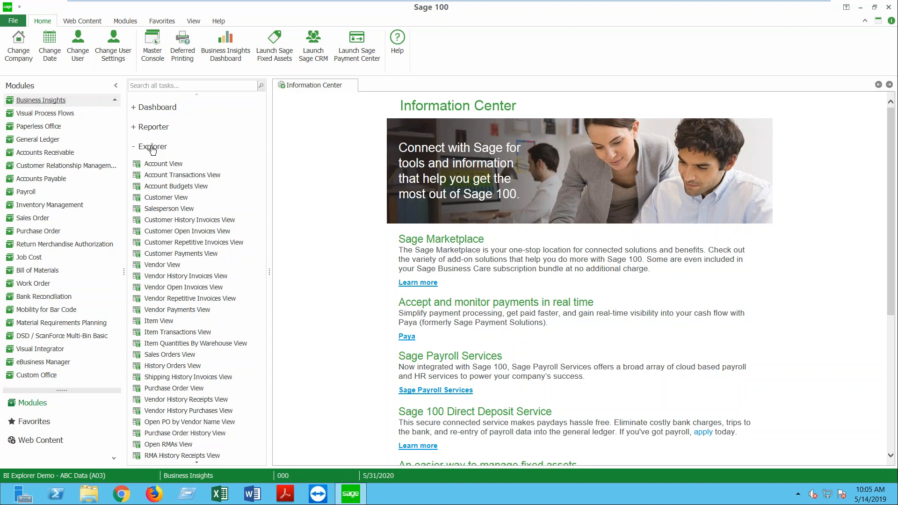
# Step: Launch Customer View, listing 25 customers with balances, aging, credit limits and terms
pyautogui.click(177, 201)
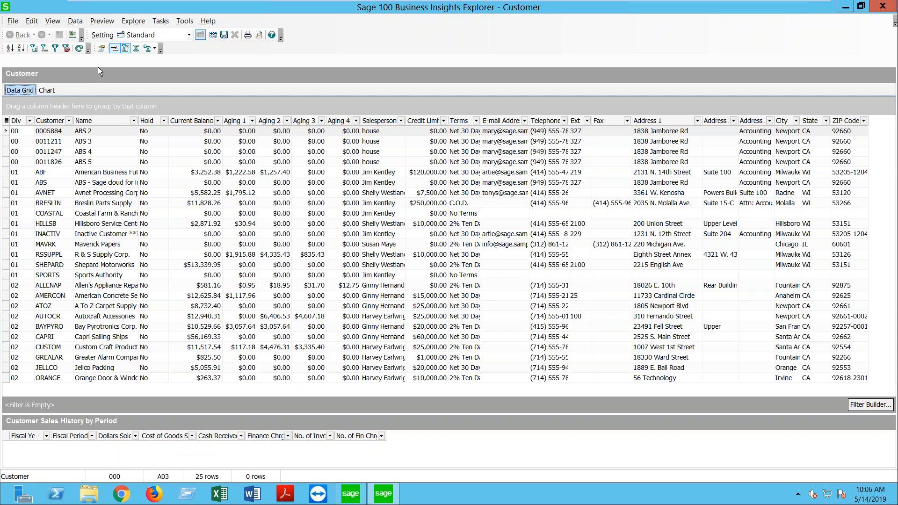
# Step: Turn on the Navigation Pane, switch it to Preview options, and drop down the Setting list
pyautogui.click(50, 23)
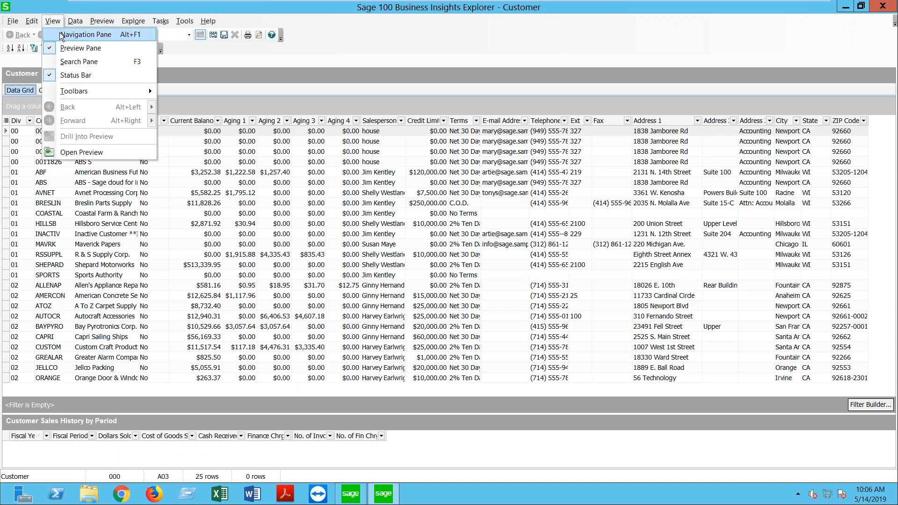
pyautogui.click(60, 34)
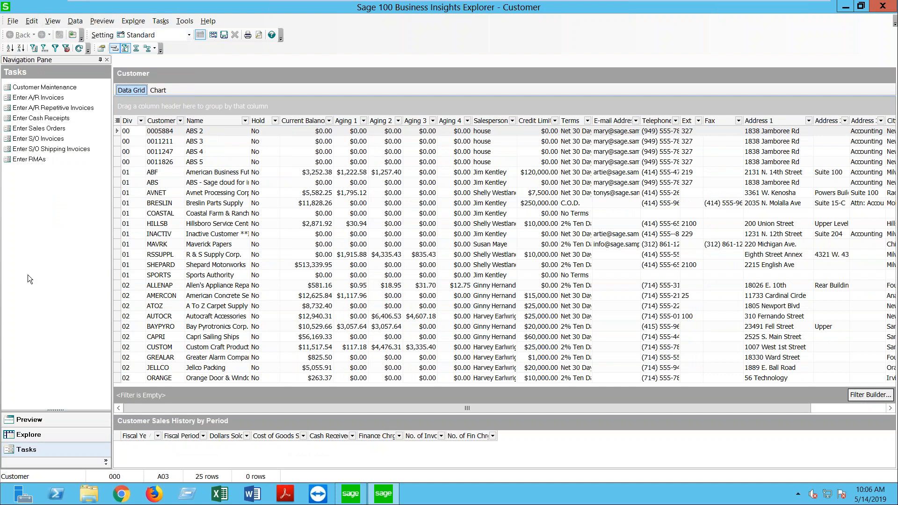
pyautogui.click(29, 419)
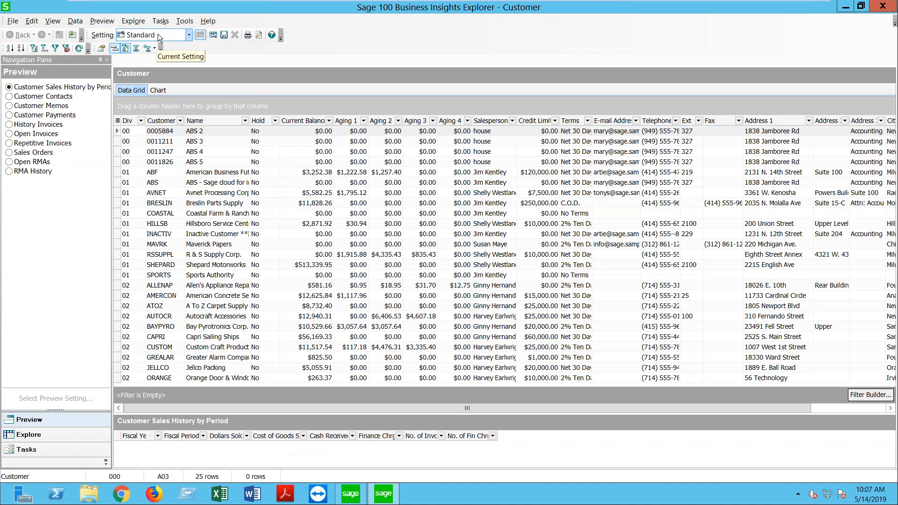
pyautogui.click(188, 35)
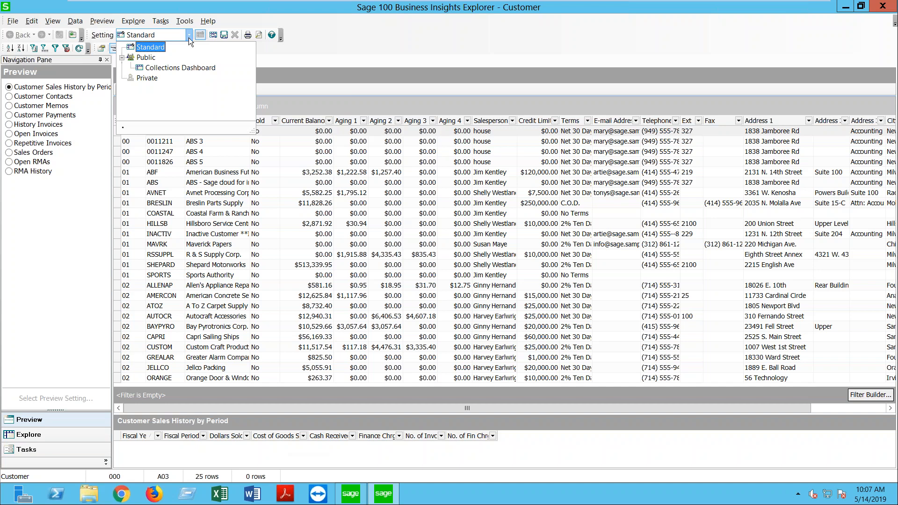
# Step: Dismiss the Setting dropdown with Standard still selected
pyautogui.click(341, 44)
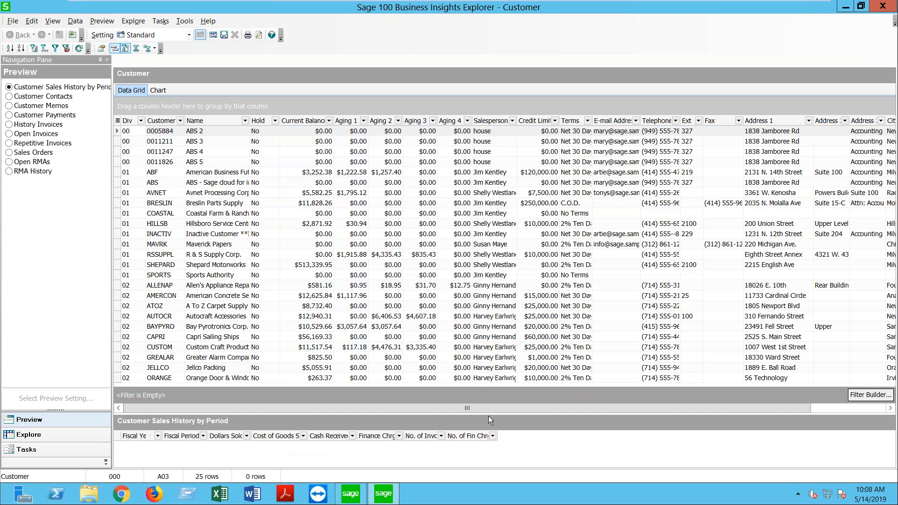
# Step: Enlarge the preview panel and list Breslin Parts Supply's two sales orders beneath the customer grid
pyautogui.moveTo(488, 416); pyautogui.dragTo(487, 370)
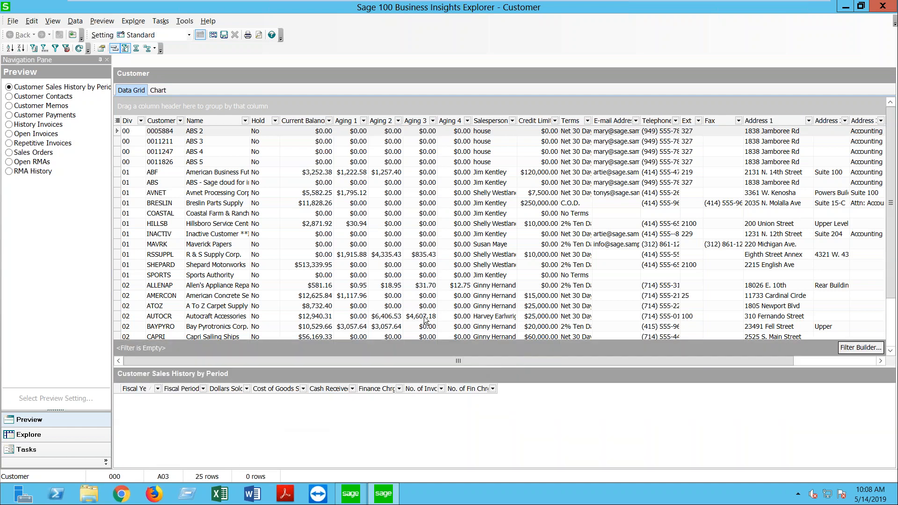
pyautogui.click(161, 206)
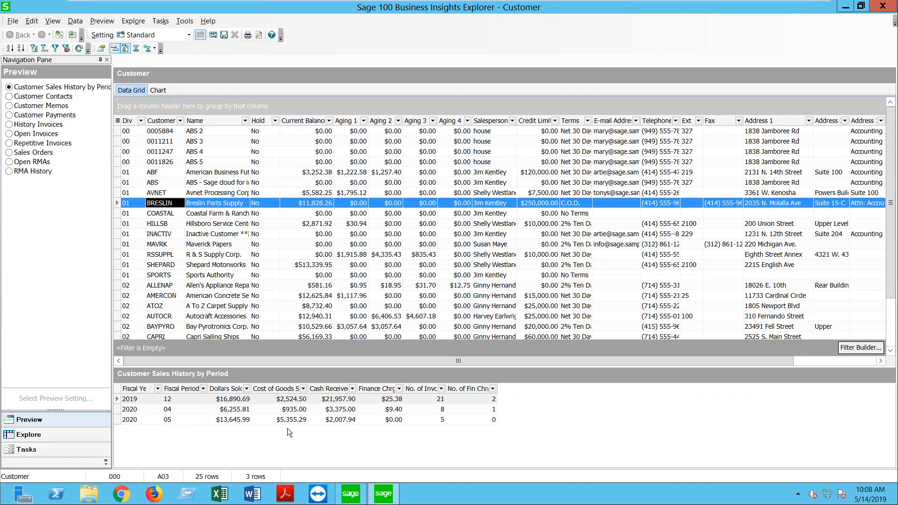
pyautogui.click(22, 154)
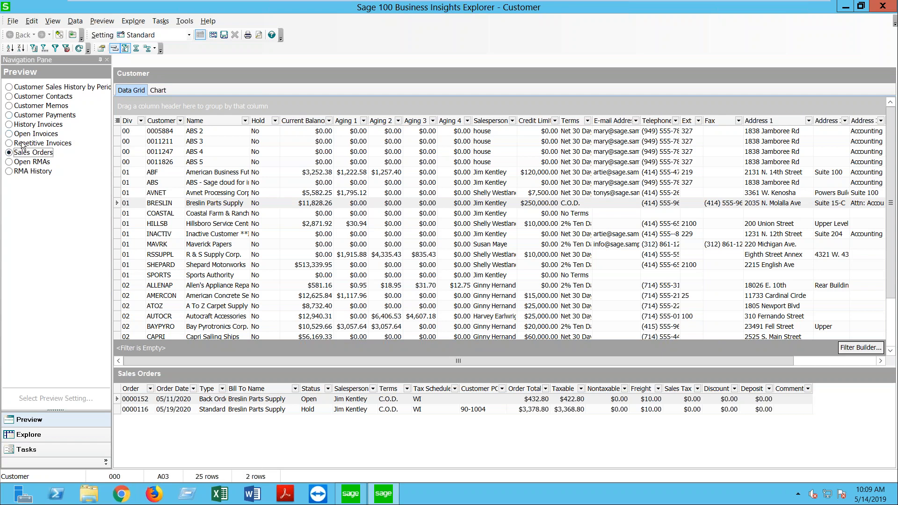
# Step: Preview Breslin's three history invoices, then select History Invoices in the Explore tree
pyautogui.click(10, 125)
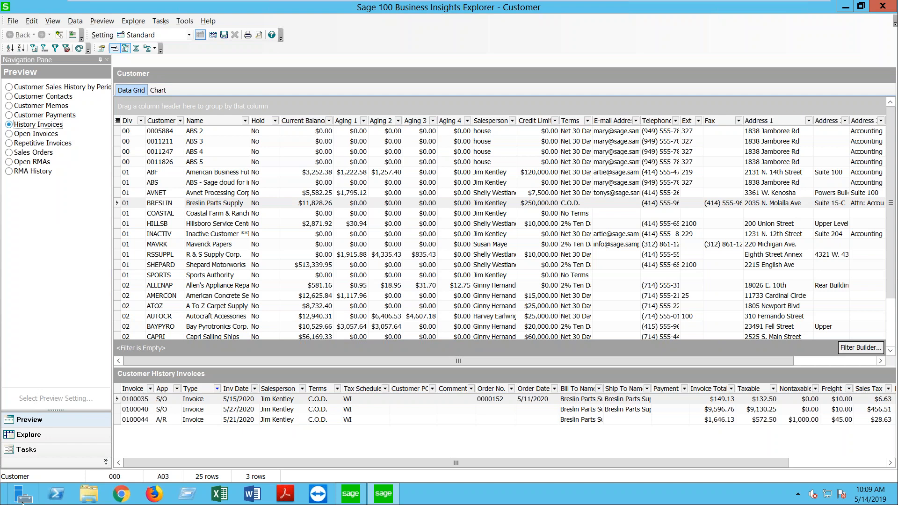
pyautogui.click(29, 434)
pyautogui.click(46, 103)
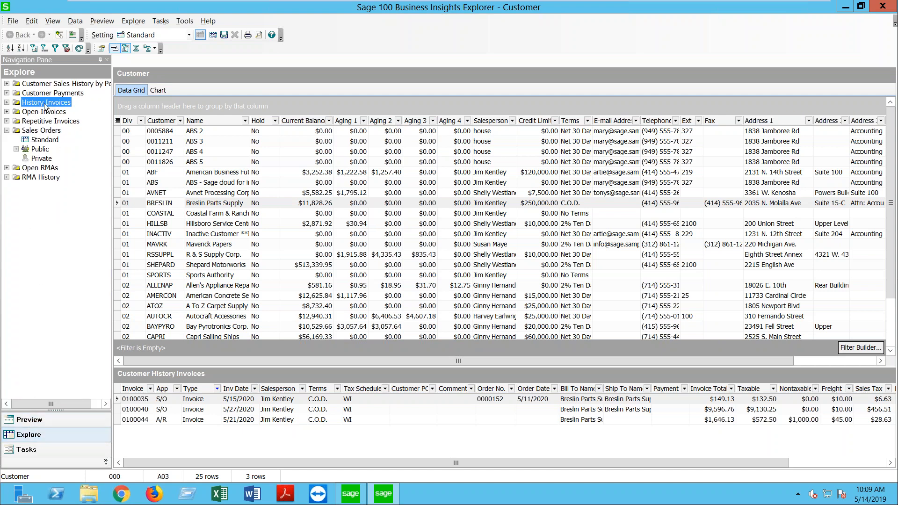
# Step: View Breslin's history invoices in the Standard setting, return to the Customer grid, and list customer tasks
pyautogui.click(6, 101)
pyautogui.click(43, 112)
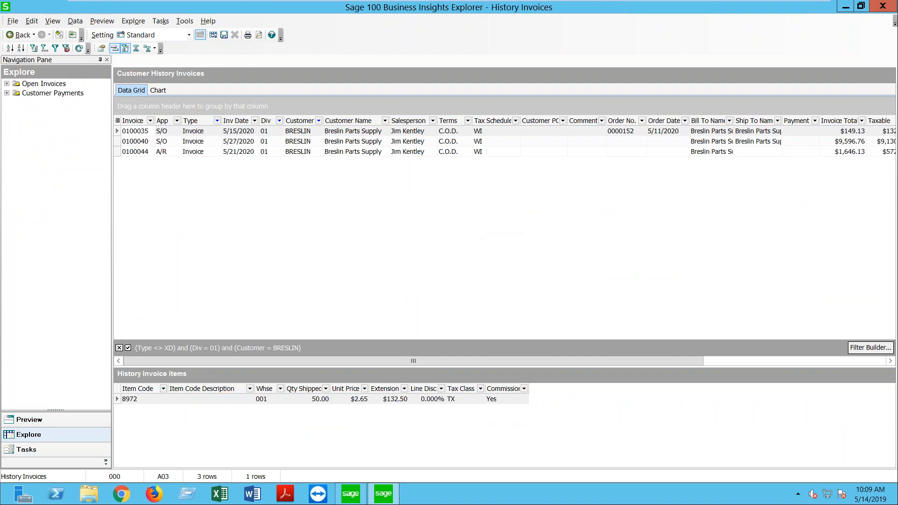
pyautogui.click(10, 36)
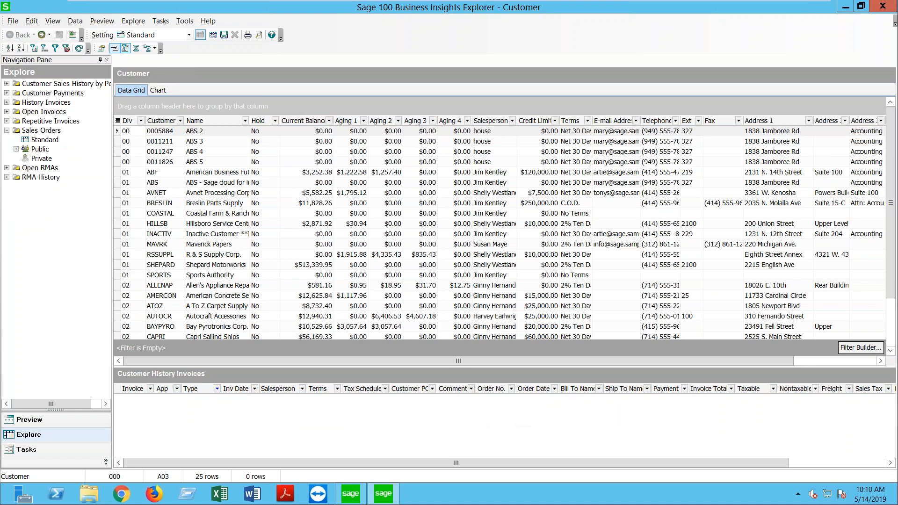
pyautogui.click(76, 450)
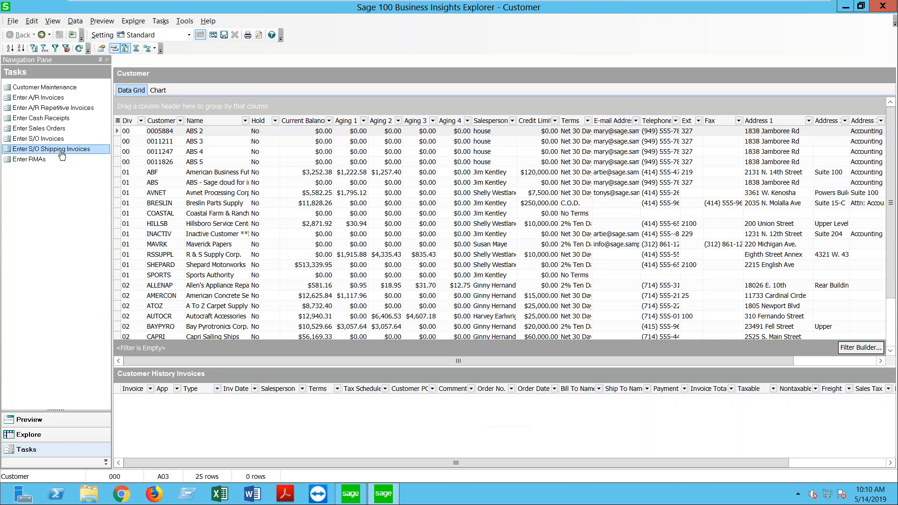
# Step: Open American Business Futures in Customer Maintenance, check its Collections and Invoices aging tabs, then close it
pyautogui.click(159, 174)
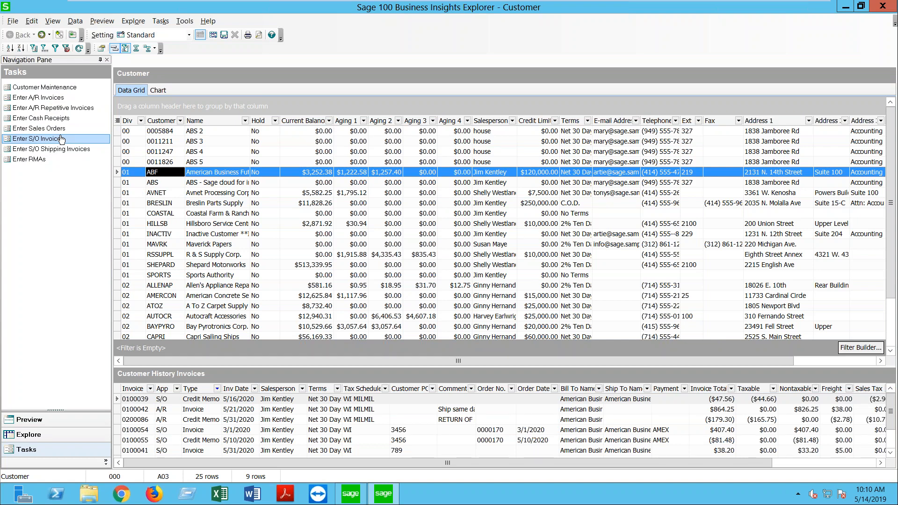
pyautogui.click(64, 88)
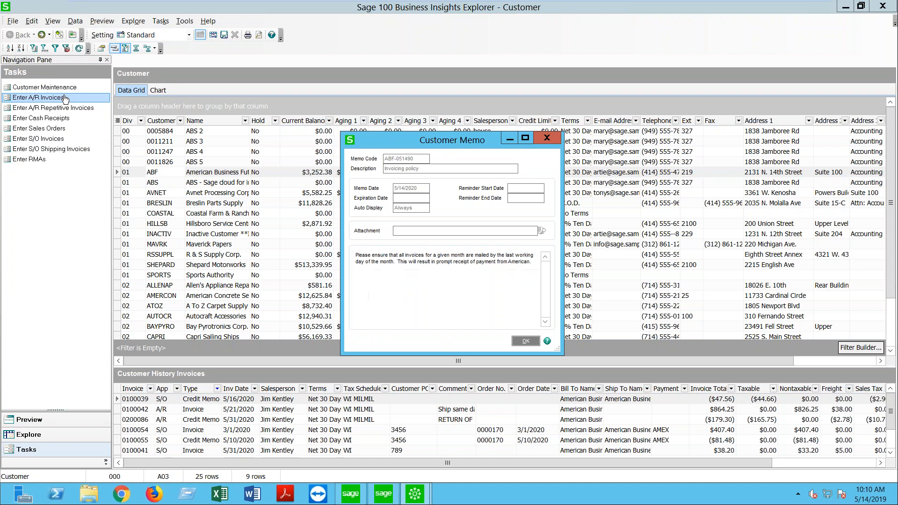
pyautogui.click(526, 341)
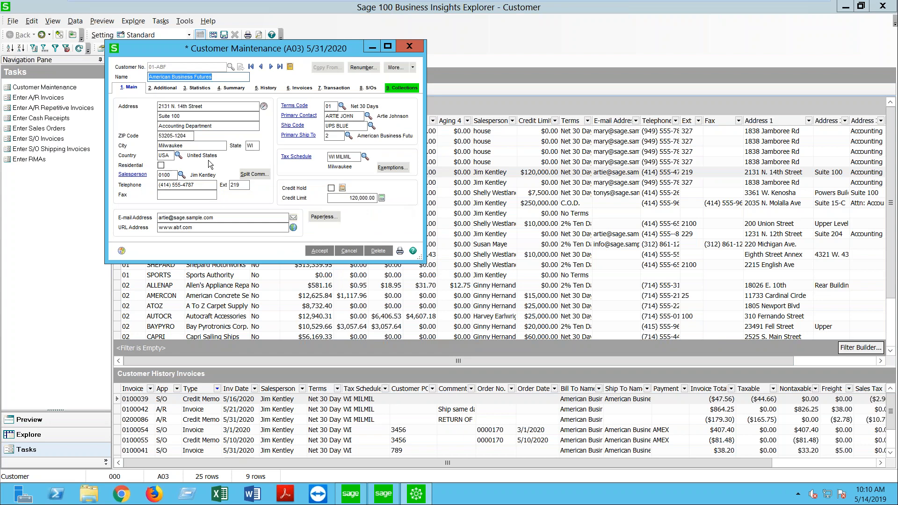
pyautogui.click(401, 88)
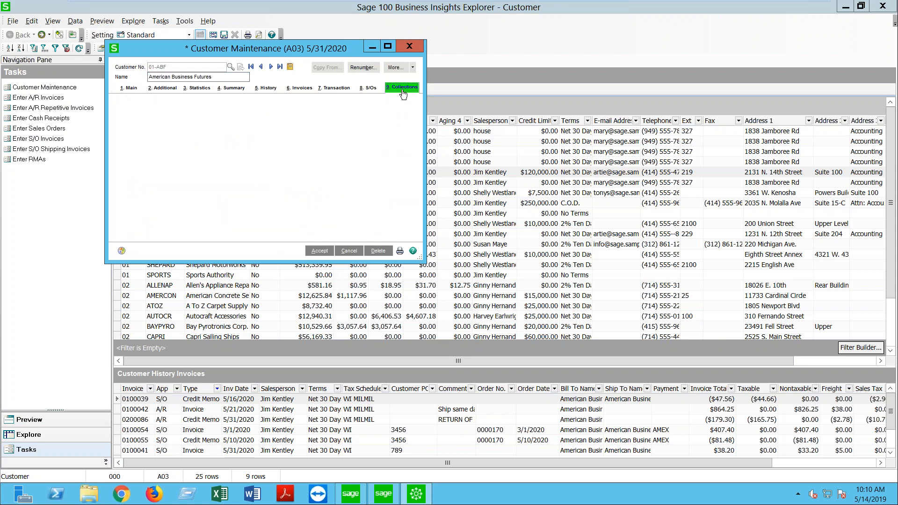
pyautogui.click(334, 88)
pyautogui.click(299, 87)
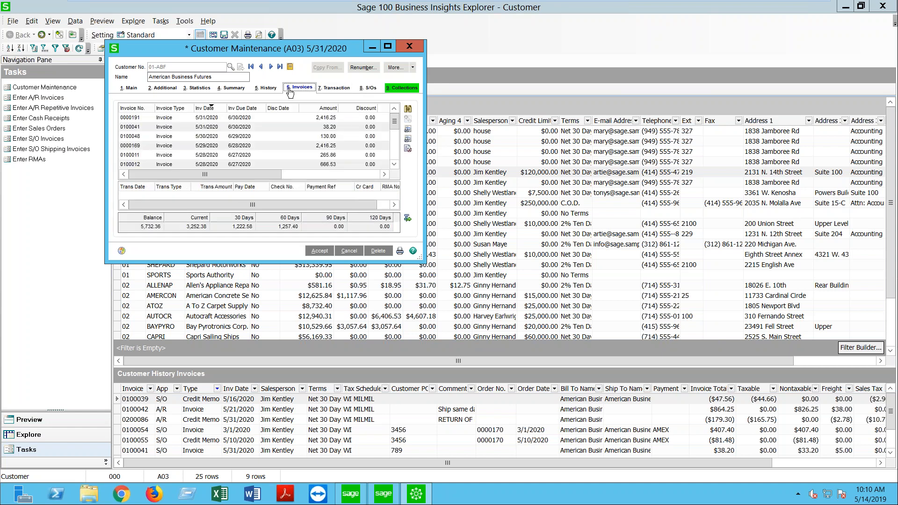
pyautogui.click(409, 46)
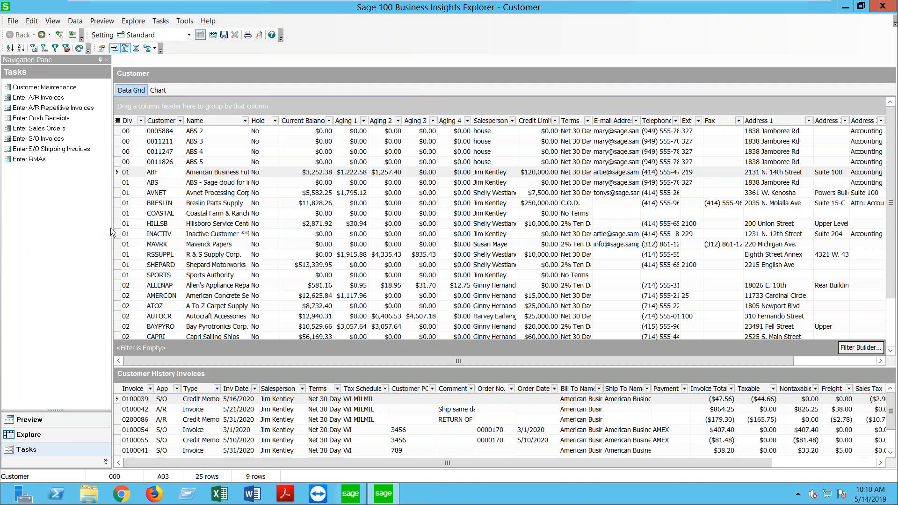
# Step: Hide the navigation pane and close the Customer explorer window
pyautogui.click(108, 60)
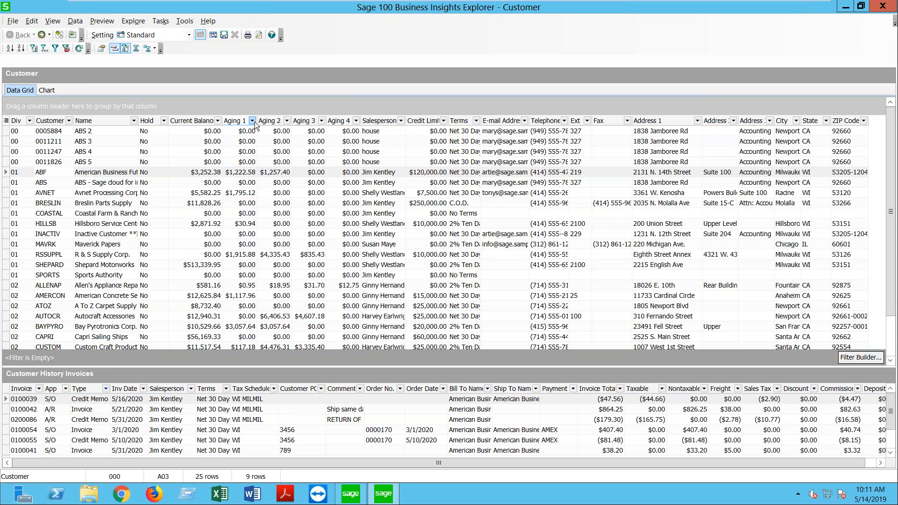
pyautogui.click(883, 6)
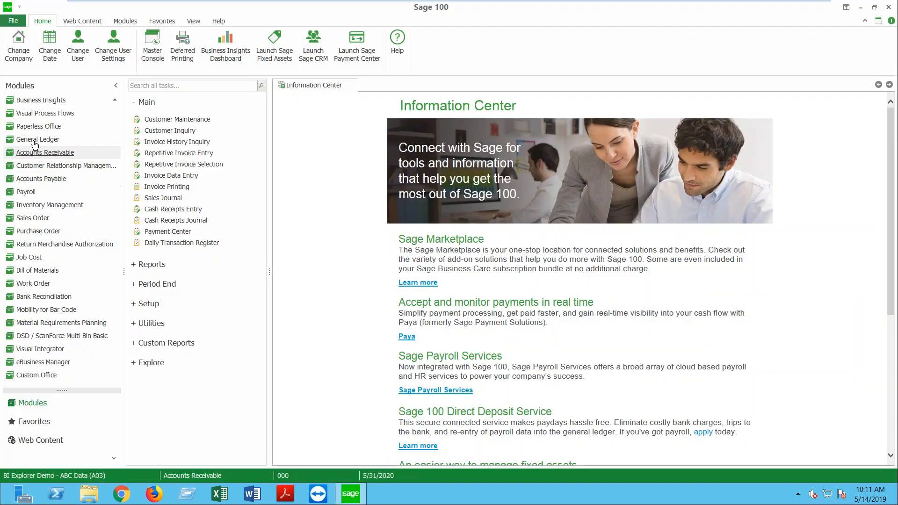
# Step: Open the Sales Orders View from the Business Insights Explorer list
pyautogui.scroll(1, 39, 120)
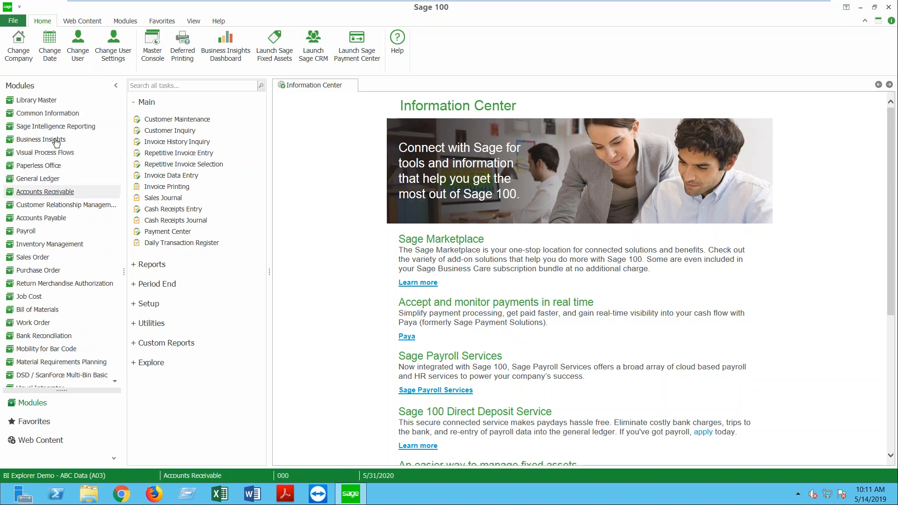
pyautogui.click(41, 140)
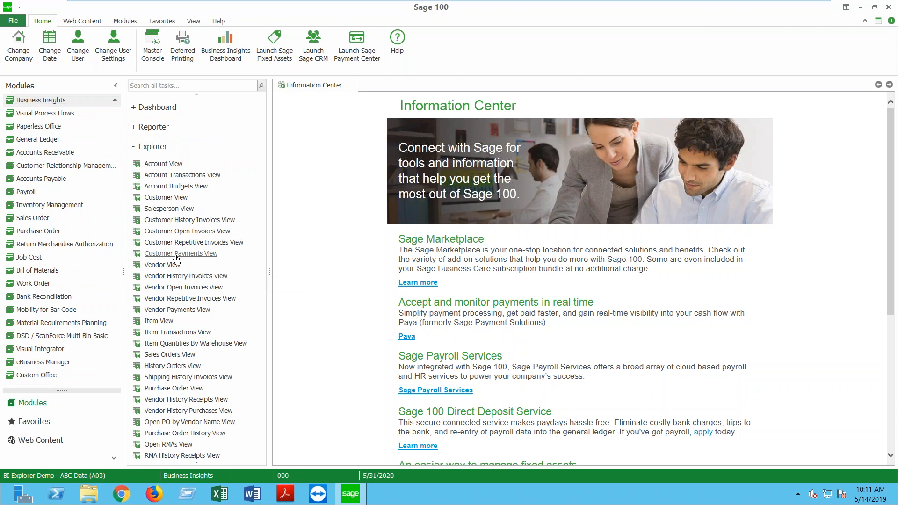
pyautogui.click(169, 354)
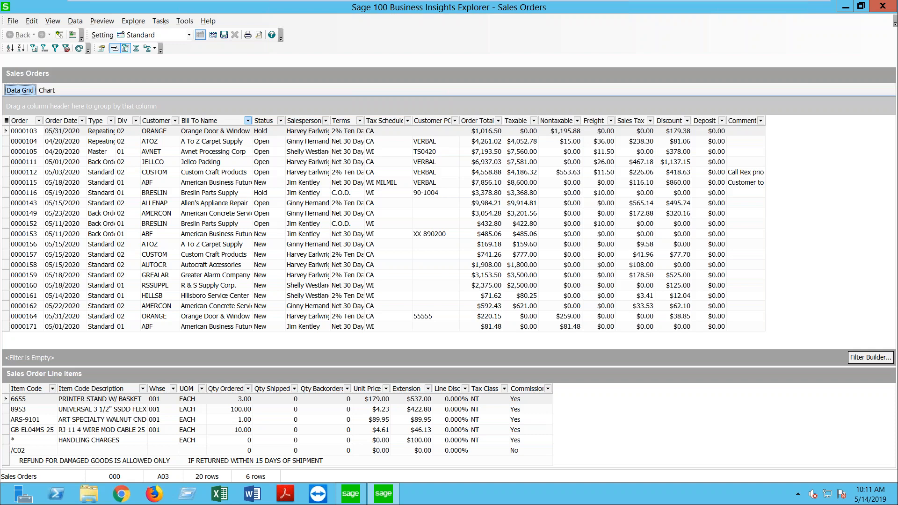
# Step: Filter orders to Div 02, reset to (All), then reapply Div = 02 from recent filters and uncheck it
pyautogui.moveTo(314, 367); pyautogui.dragTo(307, 374)
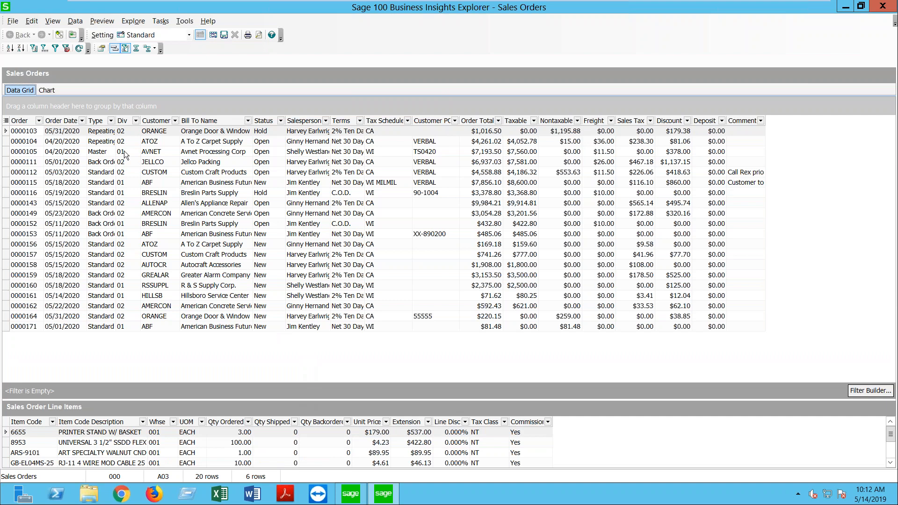
pyautogui.click(135, 121)
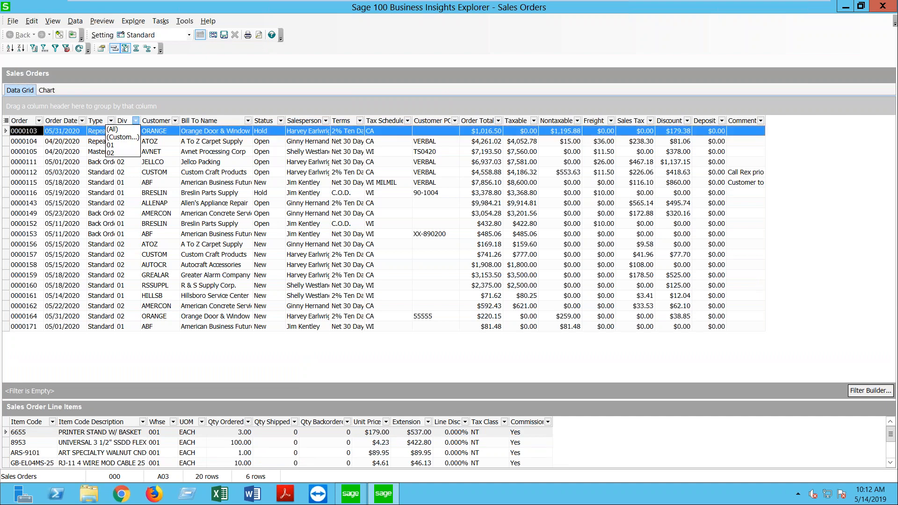
pyautogui.click(110, 153)
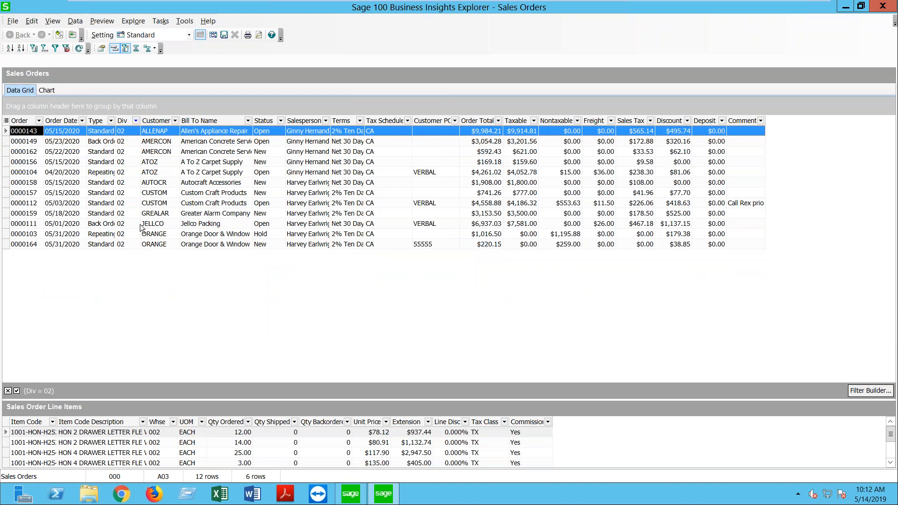
pyautogui.click(136, 121)
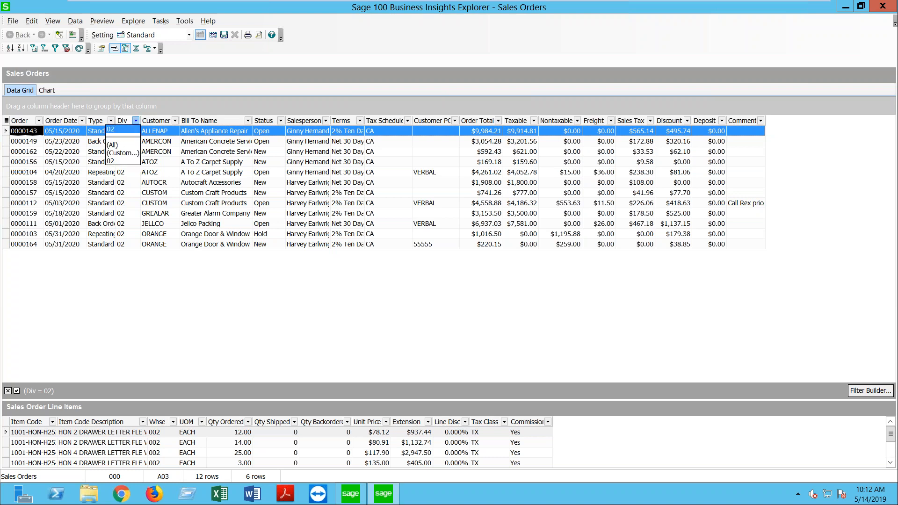
pyautogui.click(122, 145)
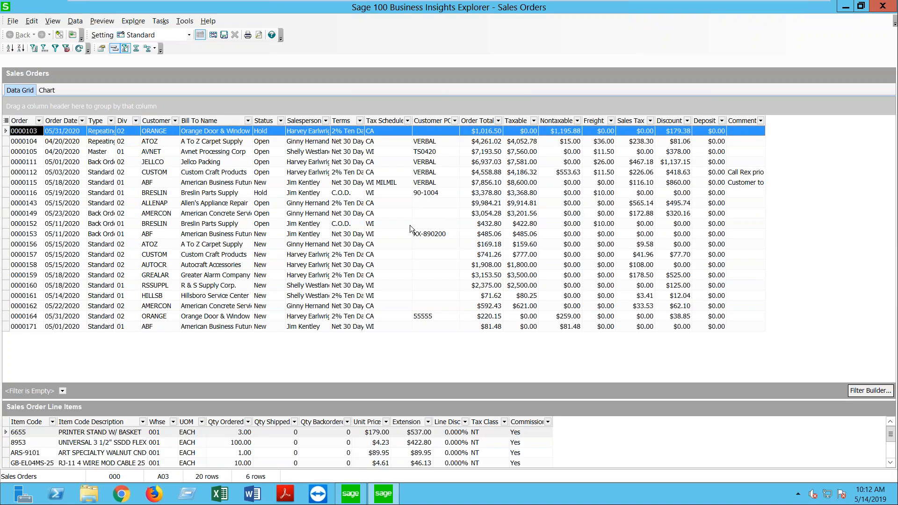
pyautogui.click(63, 391)
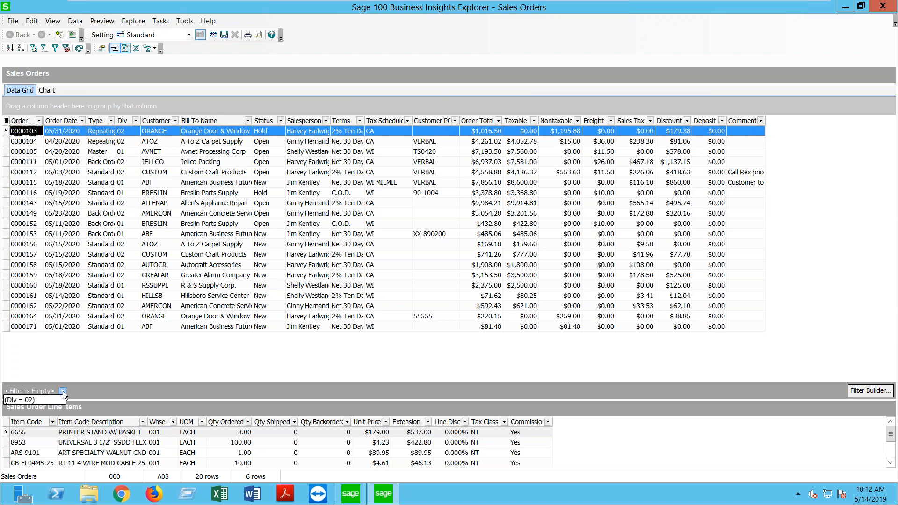
pyautogui.click(24, 400)
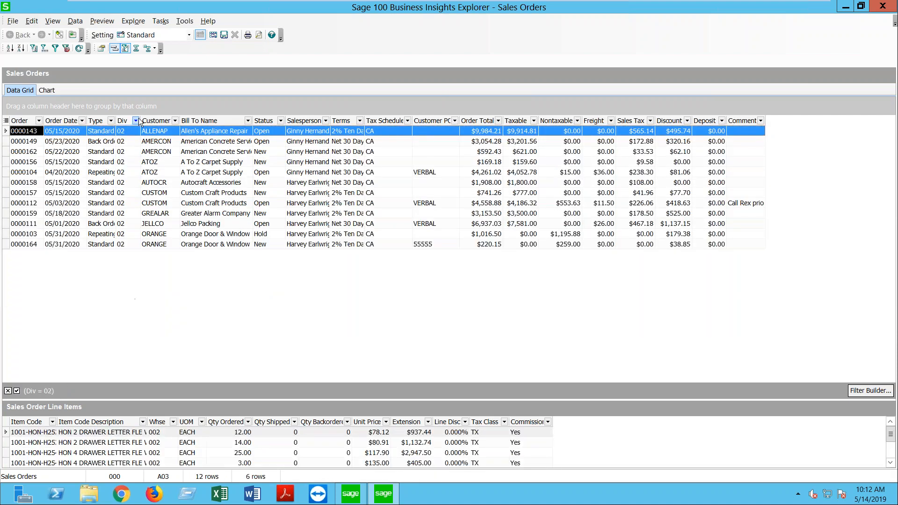
pyautogui.click(17, 391)
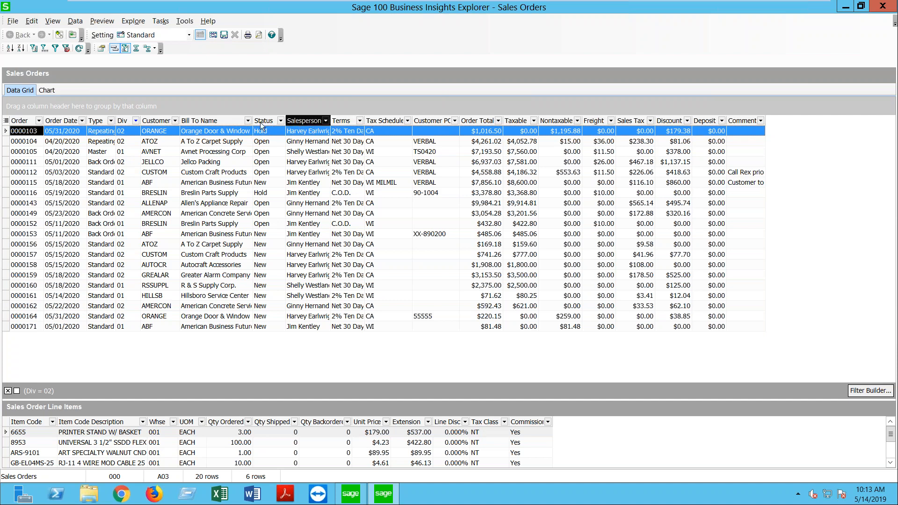
# Step: Move the Status column to sit between Terms and Tax Schedule
pyautogui.moveTo(260, 122)
pyautogui.mouseDown()
pyautogui.moveTo(305, 123)
pyautogui.moveTo(275, 123)
pyautogui.mouseUp()
pyautogui.moveTo(127, 125); pyautogui.dragTo(286, 122)
pyautogui.moveTo(352, 122); pyautogui.dragTo(352, 121)
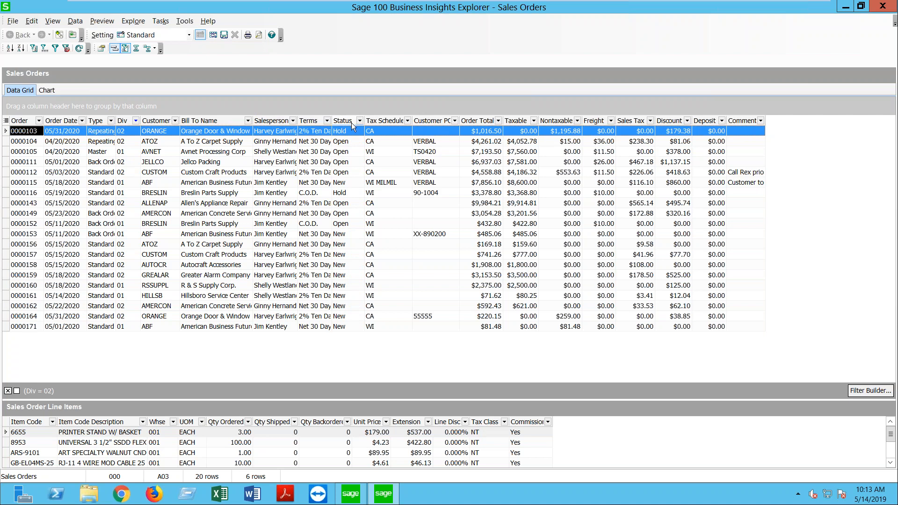
# Step: Browse the line items of orders 0000149 through 0000159
pyautogui.click(115, 215)
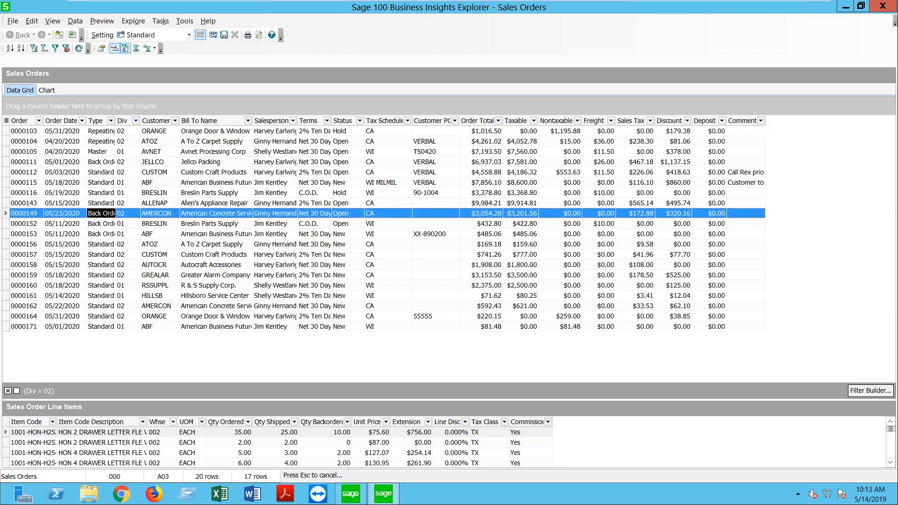
pyautogui.click(110, 241)
pyautogui.click(114, 277)
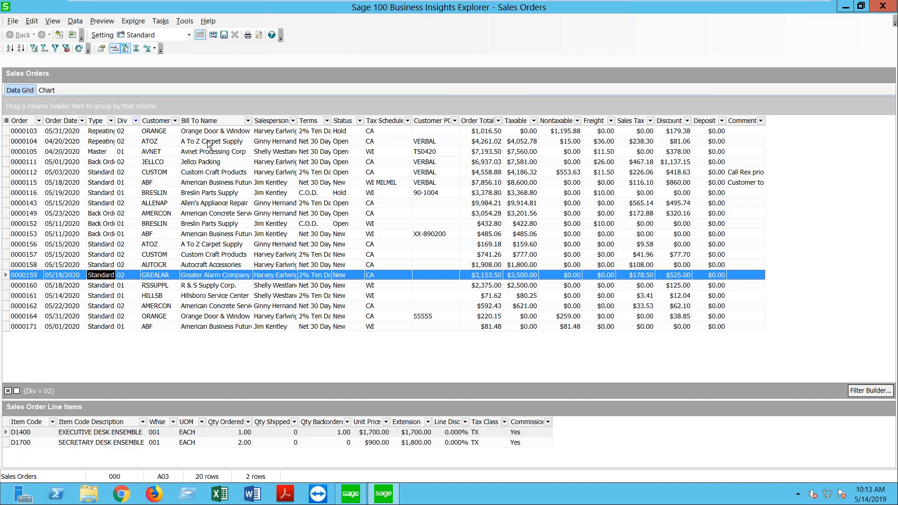
# Step: Set the Div filter to (All) and bring up the Filter Builder
pyautogui.click(135, 121)
pyautogui.click(126, 144)
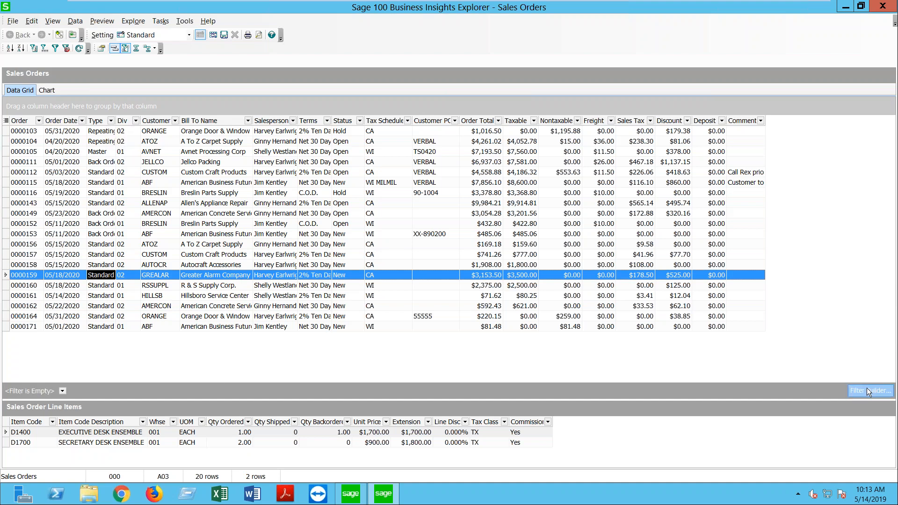
pyautogui.click(866, 391)
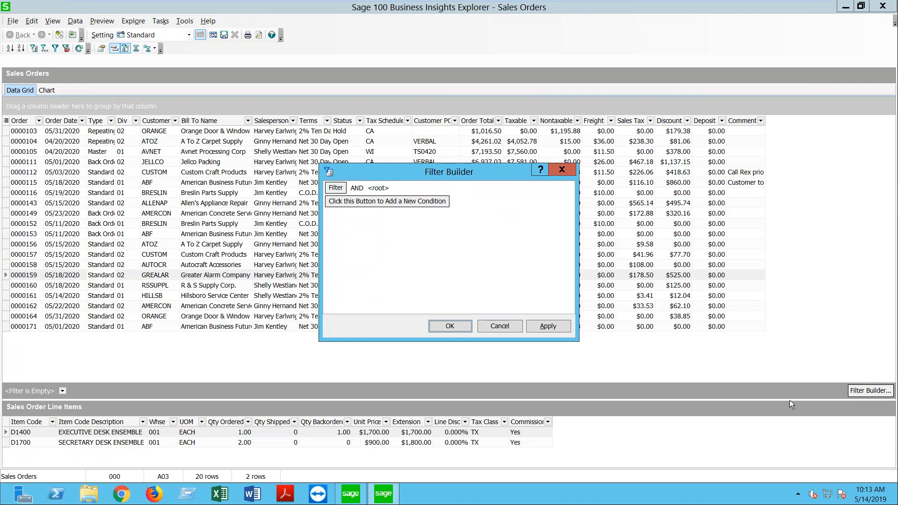
# Step: Add an AND condition Div equals 01 in Filter Builder and apply it, leaving 8 orders
pyautogui.click(363, 188)
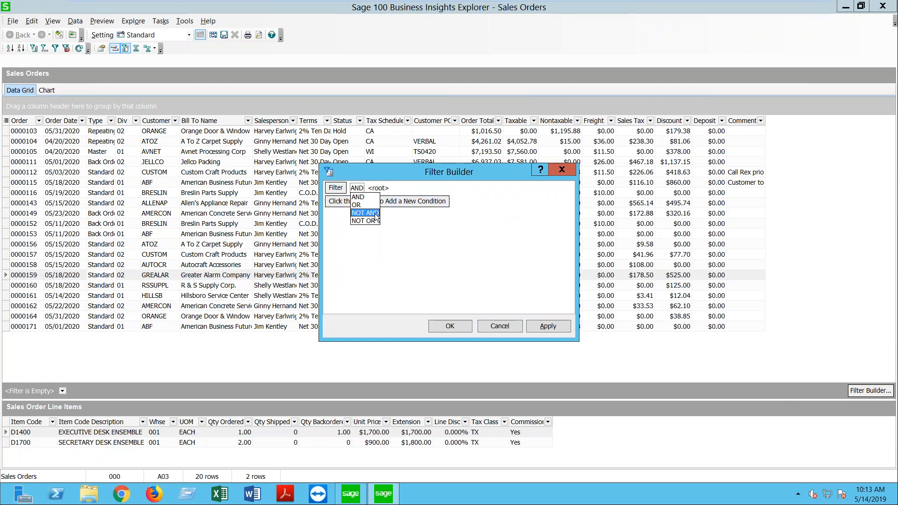
pyautogui.click(357, 196)
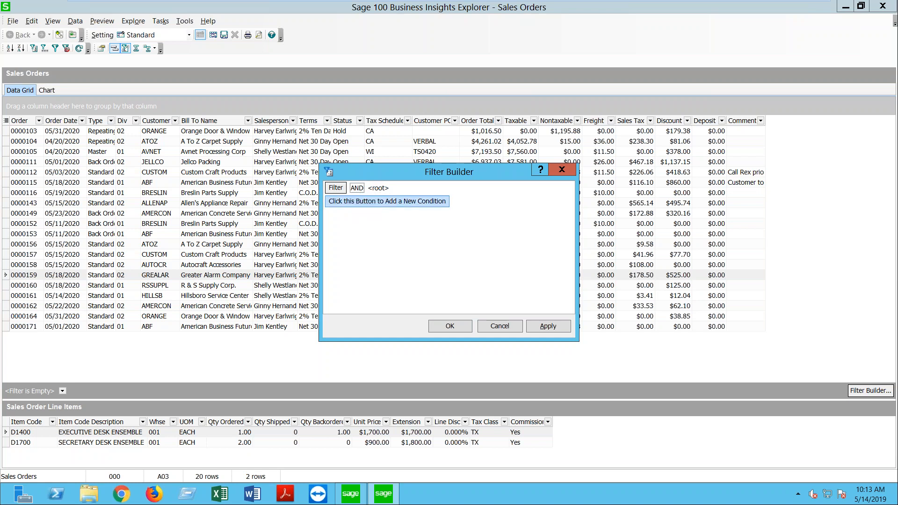
pyautogui.click(349, 205)
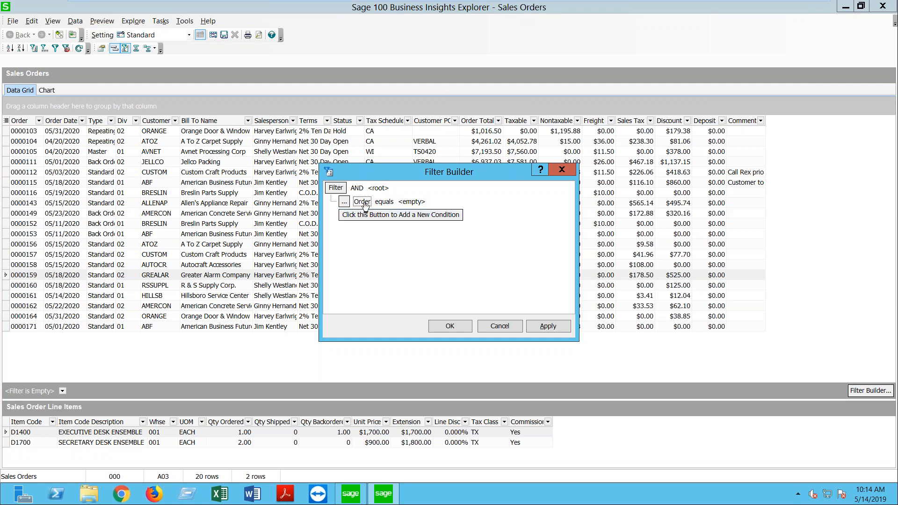
pyautogui.click(362, 201)
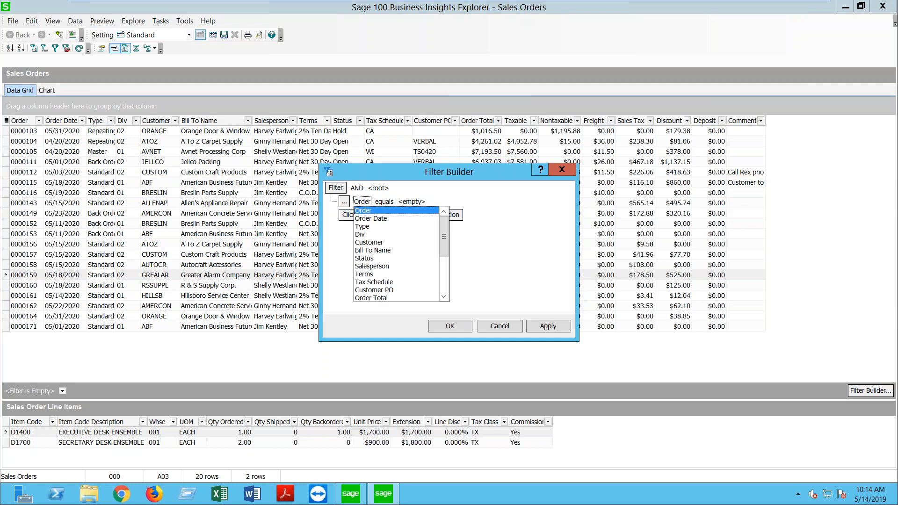
pyautogui.click(361, 235)
pyautogui.click(410, 202)
pyautogui.click(429, 201)
pyautogui.click(393, 211)
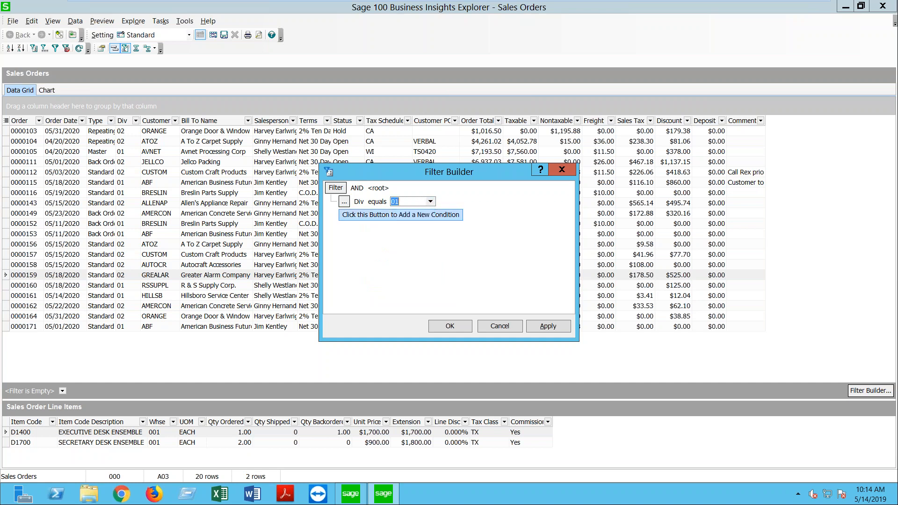
pyautogui.click(563, 325)
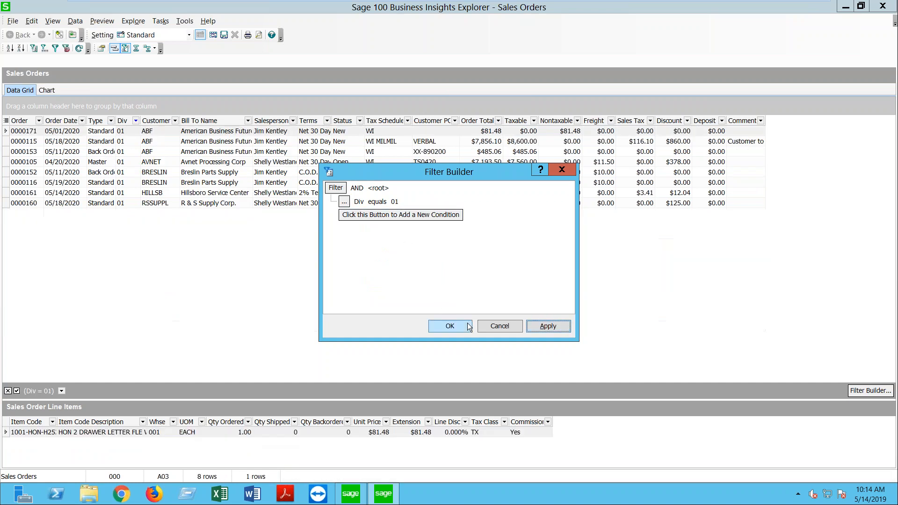
# Step: Close Filter Builder, set the Div filter back to (All), and try dragging off the Deposit column
pyautogui.click(446, 327)
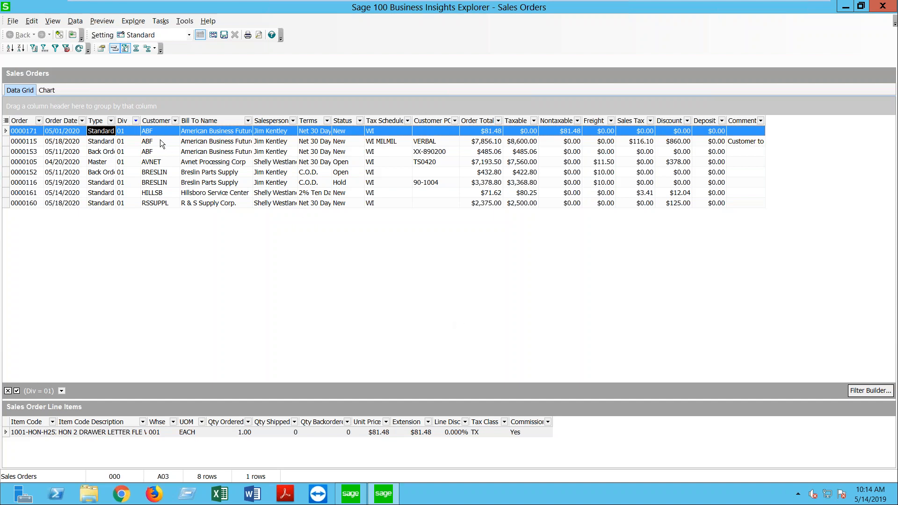
pyautogui.click(135, 121)
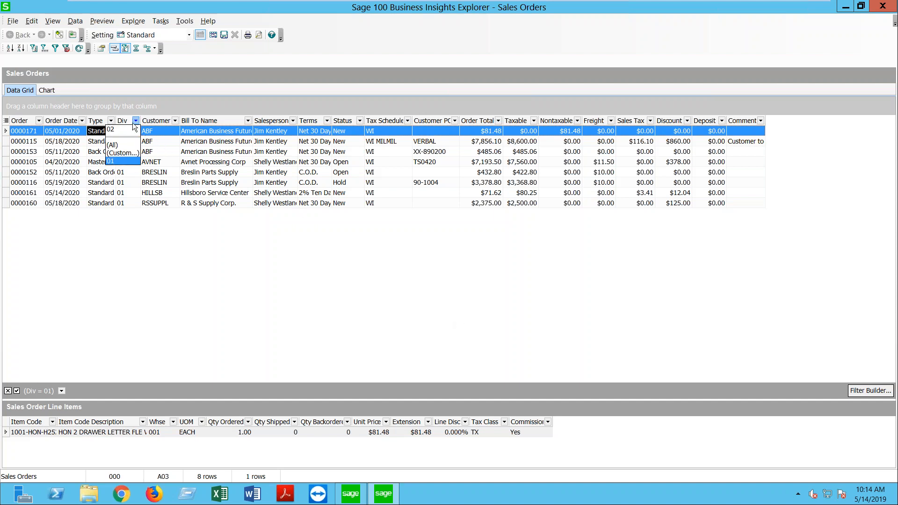
pyautogui.click(116, 146)
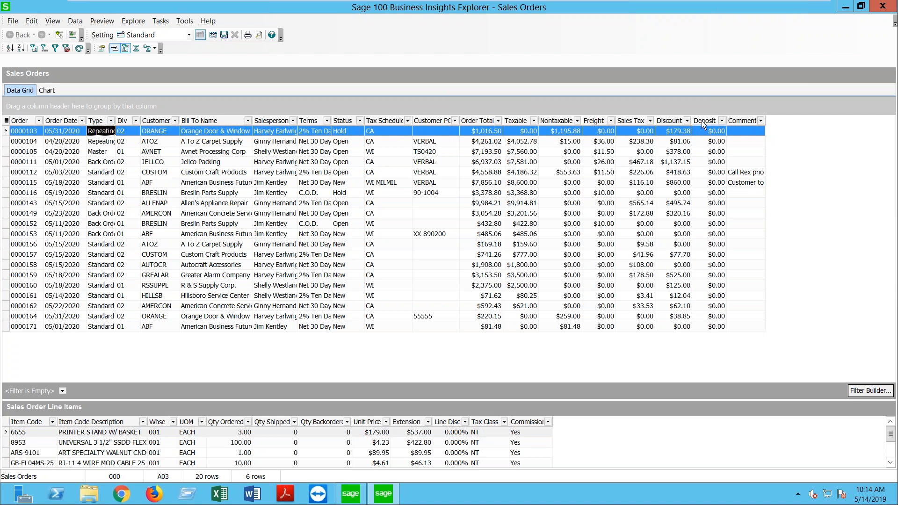
pyautogui.moveTo(701, 121)
pyautogui.mouseDown()
pyautogui.moveTo(693, 5)
pyautogui.moveTo(688, 18)
pyautogui.moveTo(732, 64)
pyautogui.moveTo(897, 102)
pyautogui.moveTo(757, 410)
pyautogui.moveTo(756, 429)
pyautogui.moveTo(130, 247)
pyautogui.moveTo(29, 242)
pyautogui.moveTo(744, 132)
pyautogui.moveTo(709, 122)
pyautogui.mouseUp()
pyautogui.click(6, 120)
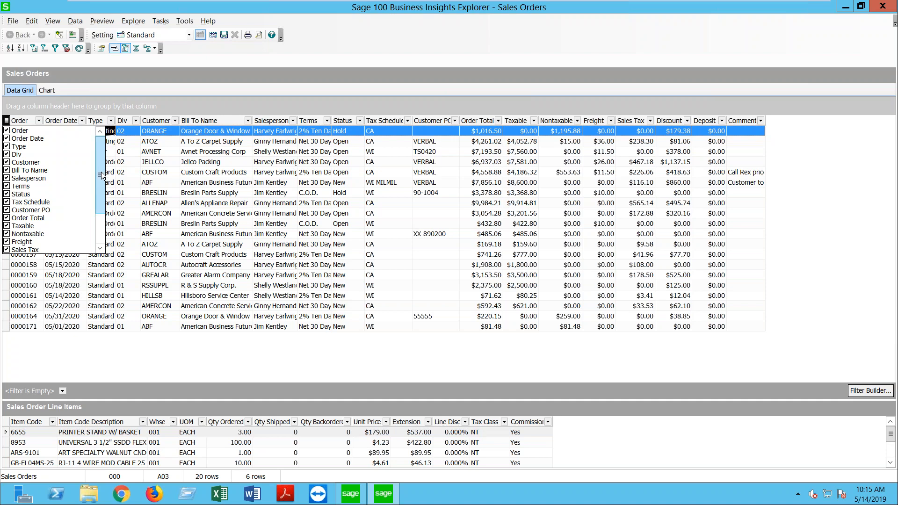
pyautogui.moveTo(100, 176); pyautogui.dragTo(102, 209)
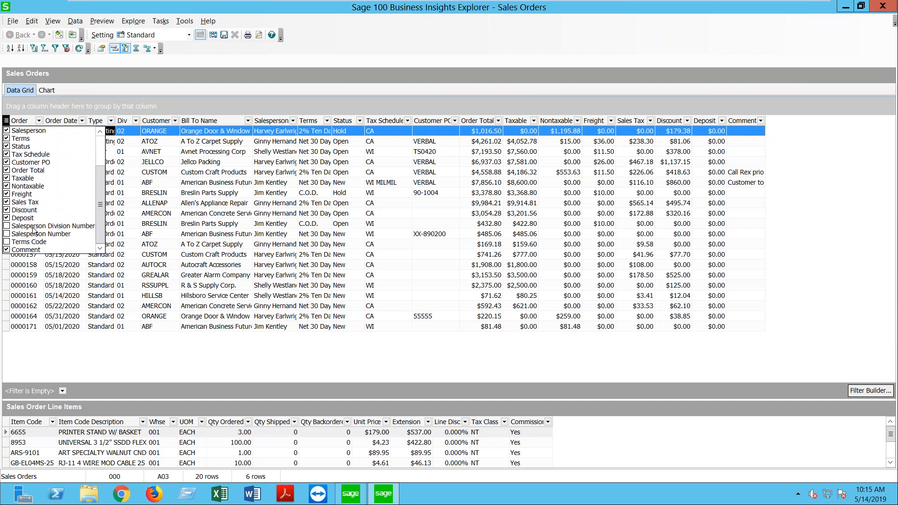
pyautogui.click(7, 219)
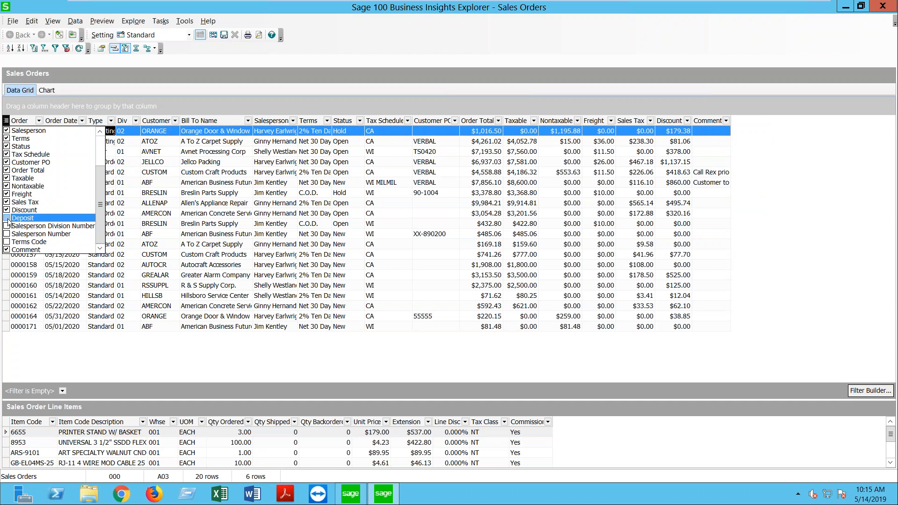
pyautogui.click(7, 218)
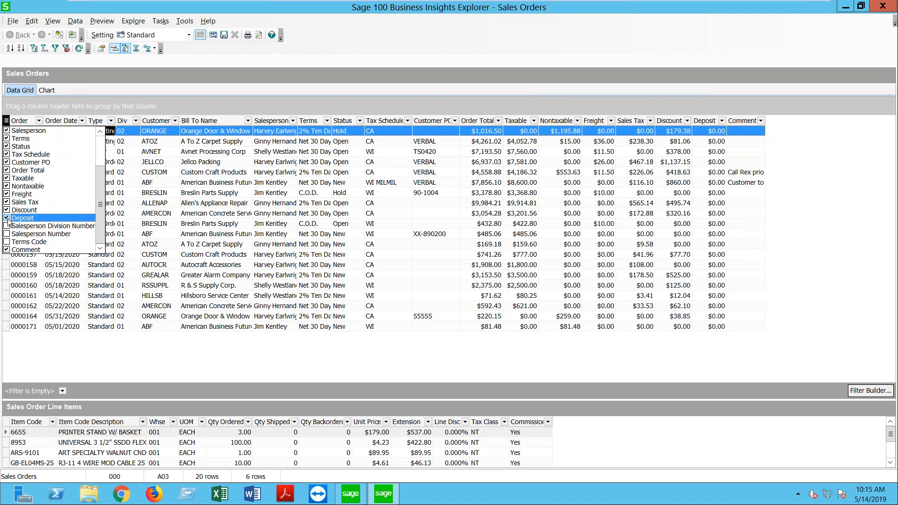
pyautogui.click(337, 100)
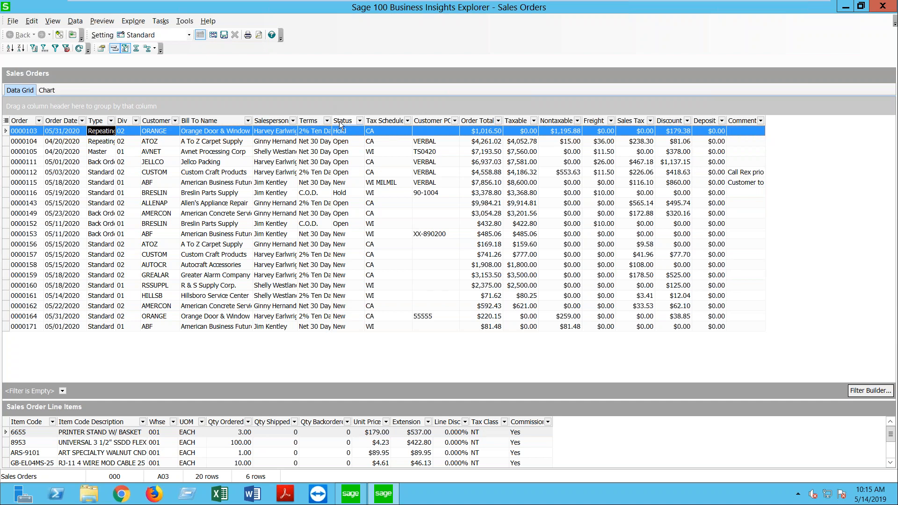
pyautogui.rightClick(339, 122)
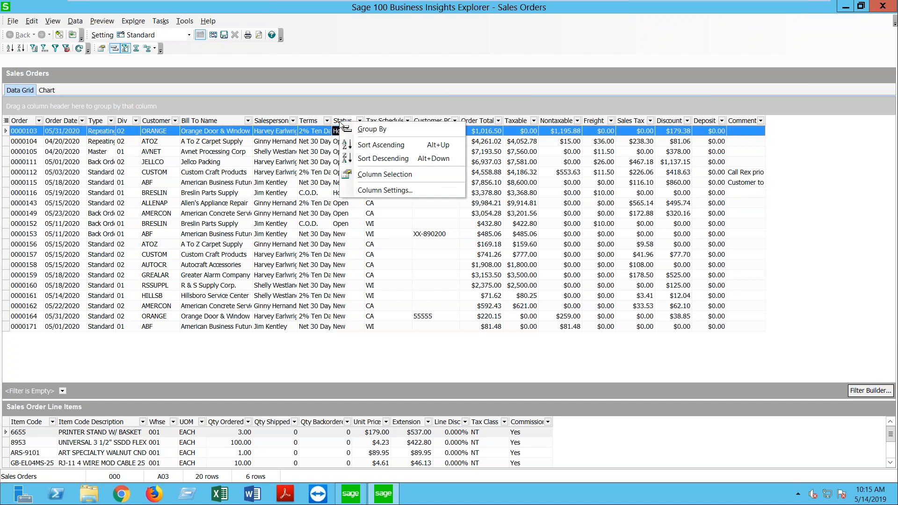
pyautogui.click(405, 194)
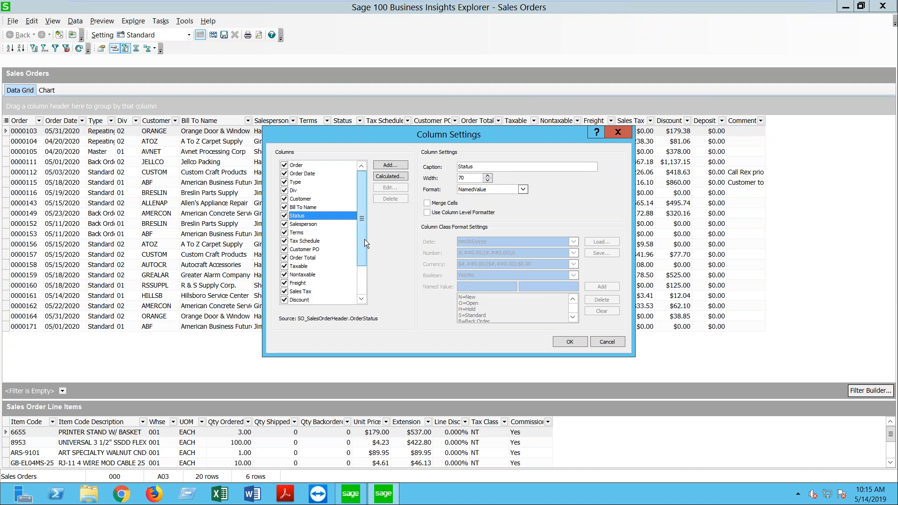
pyautogui.moveTo(364, 239); pyautogui.dragTo(360, 276)
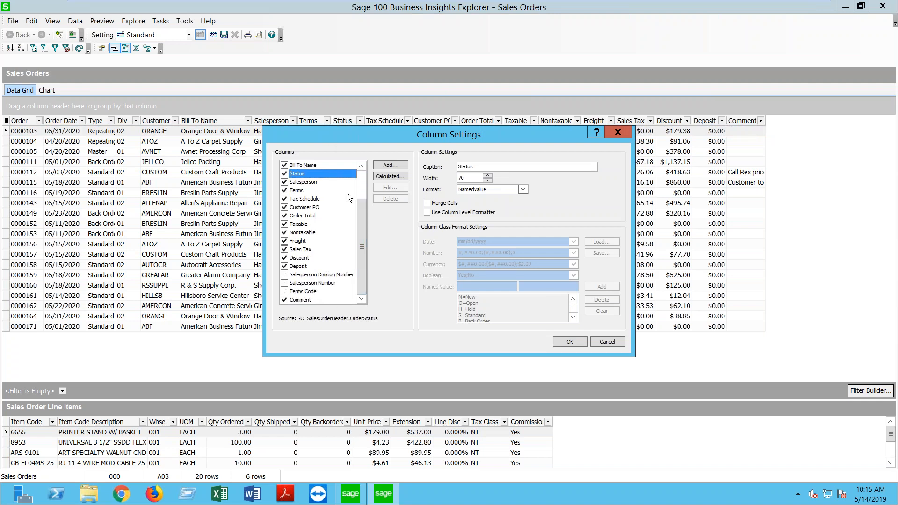
pyautogui.click(285, 266)
pyautogui.click(284, 266)
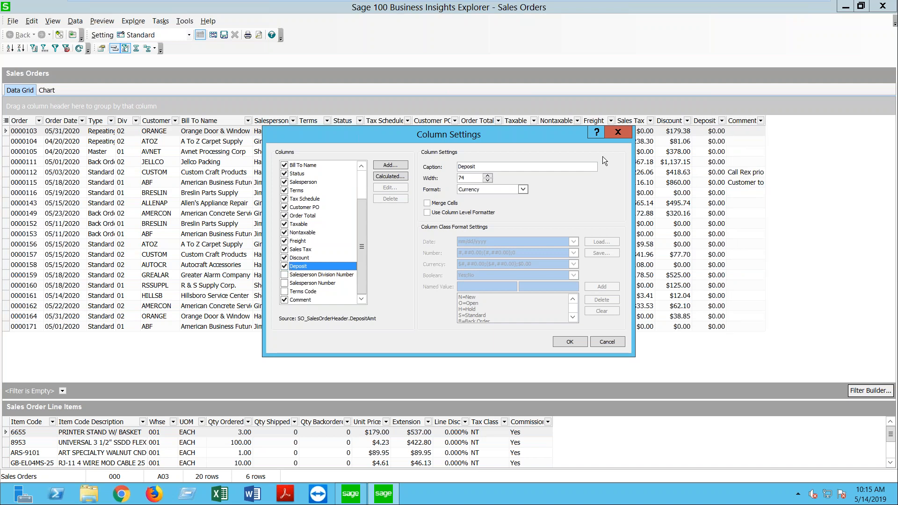
pyautogui.click(617, 132)
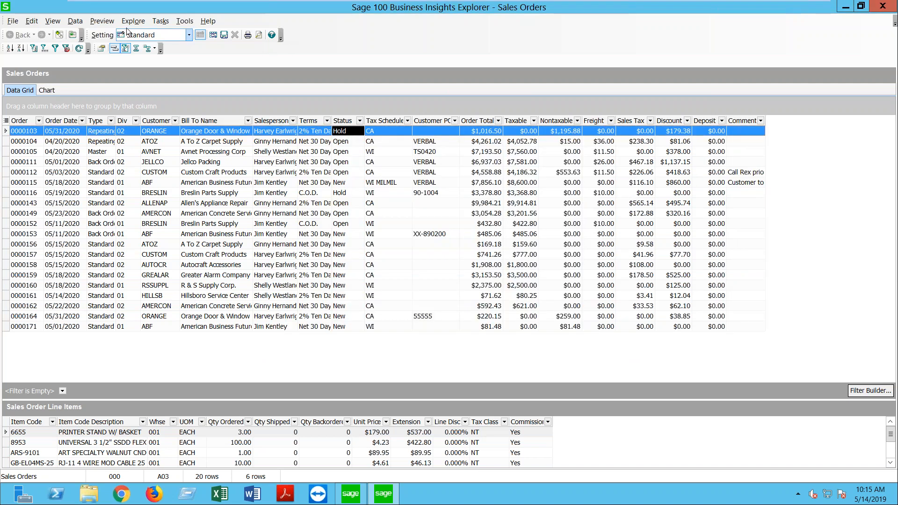
pyautogui.click(29, 22)
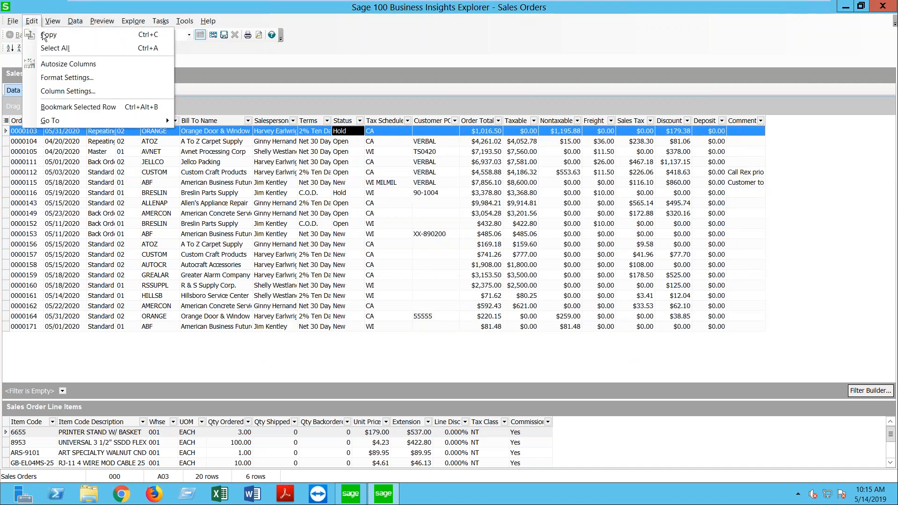
# Step: Reopen Filter Builder on the Sales Orders grid with one blank Order equals condition
pyautogui.click(292, 108)
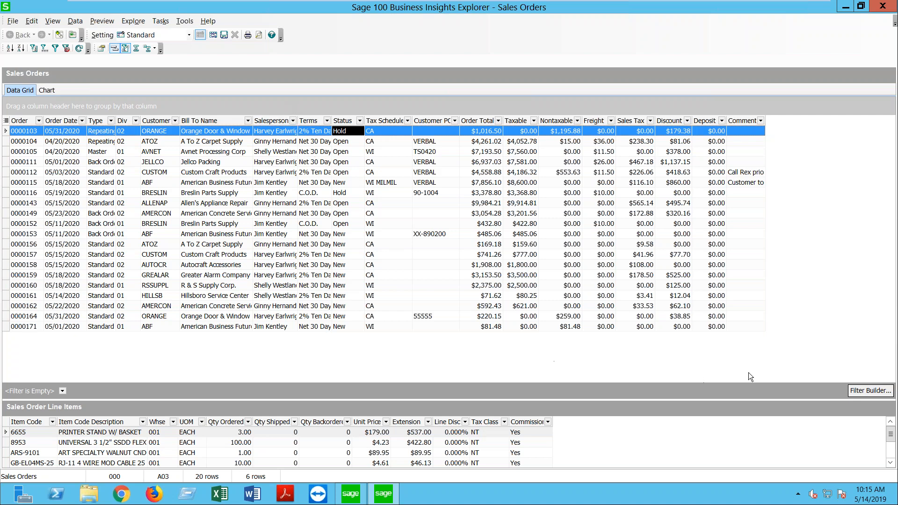
pyautogui.click(859, 391)
pyautogui.click(343, 203)
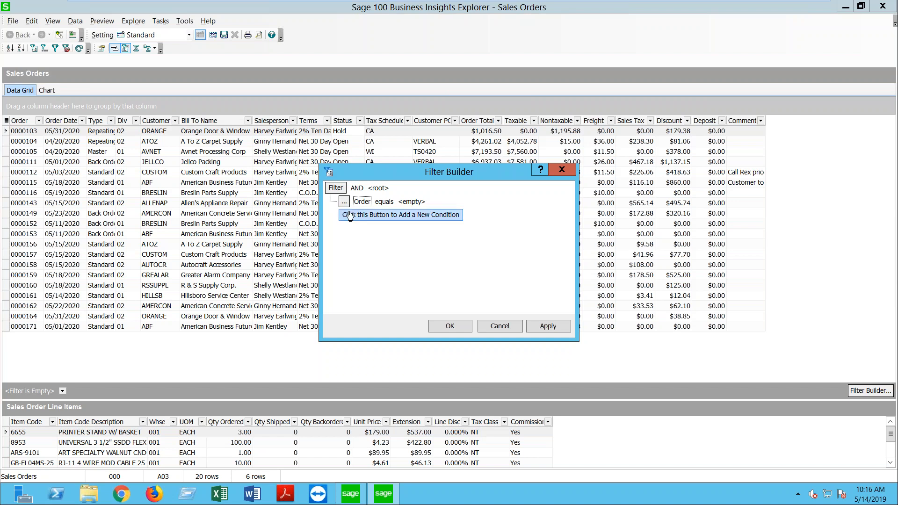
# Step: Set the first filter condition to Div equals 02
pyautogui.click(362, 203)
pyautogui.click(366, 235)
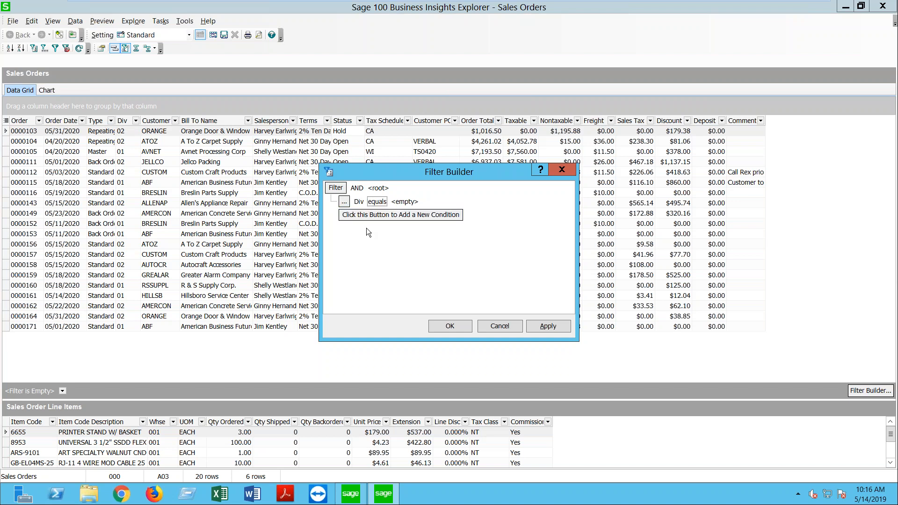
pyautogui.click(377, 201)
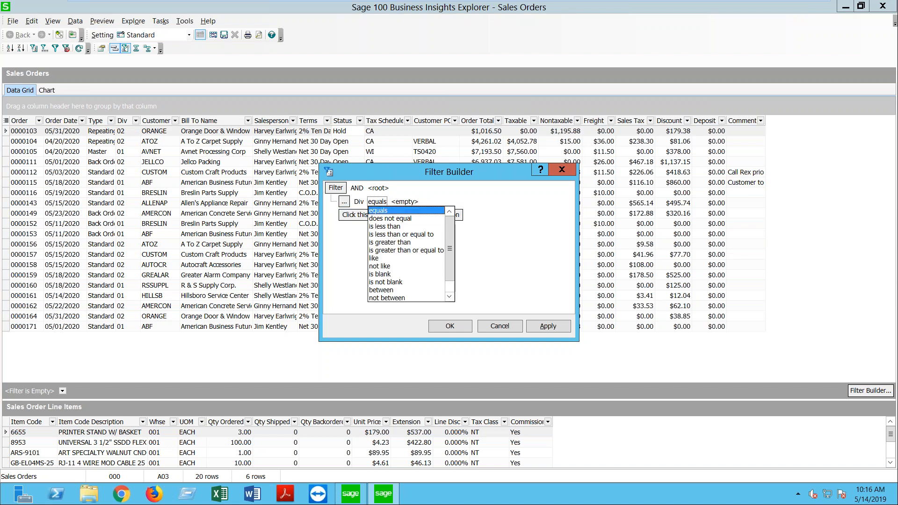
pyautogui.click(378, 200)
pyautogui.click(385, 204)
pyautogui.click(398, 203)
pyautogui.click(429, 201)
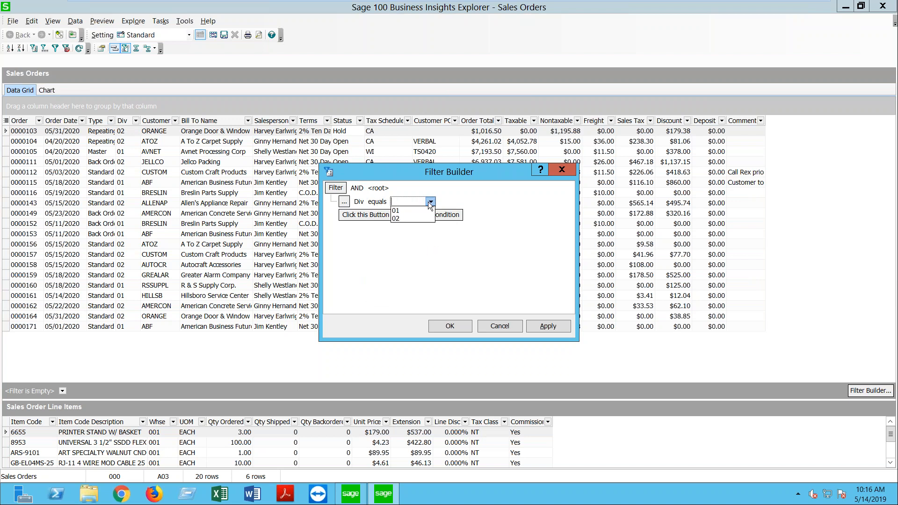
pyautogui.click(397, 219)
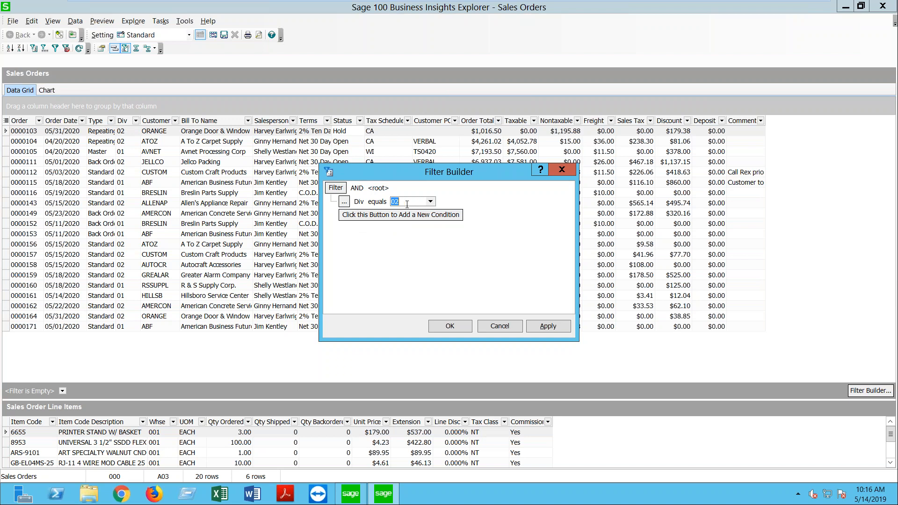
# Step: Add Order Date equals 5/15/2020 and apply the filter, leaving four orders
pyautogui.click(346, 219)
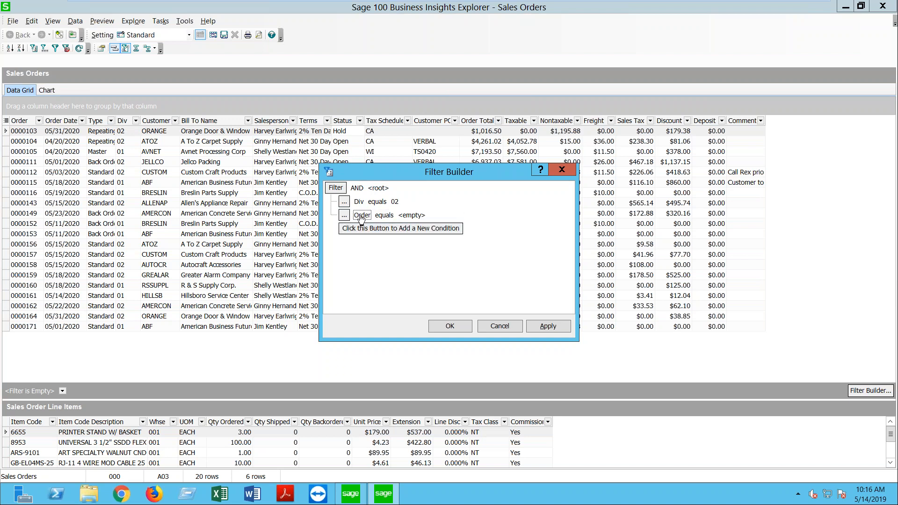
pyautogui.click(362, 216)
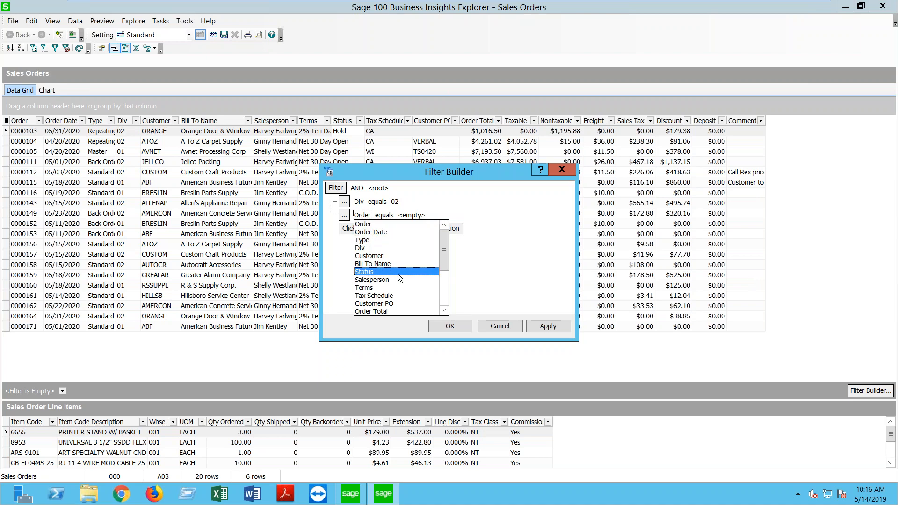
pyautogui.click(378, 233)
pyautogui.click(428, 216)
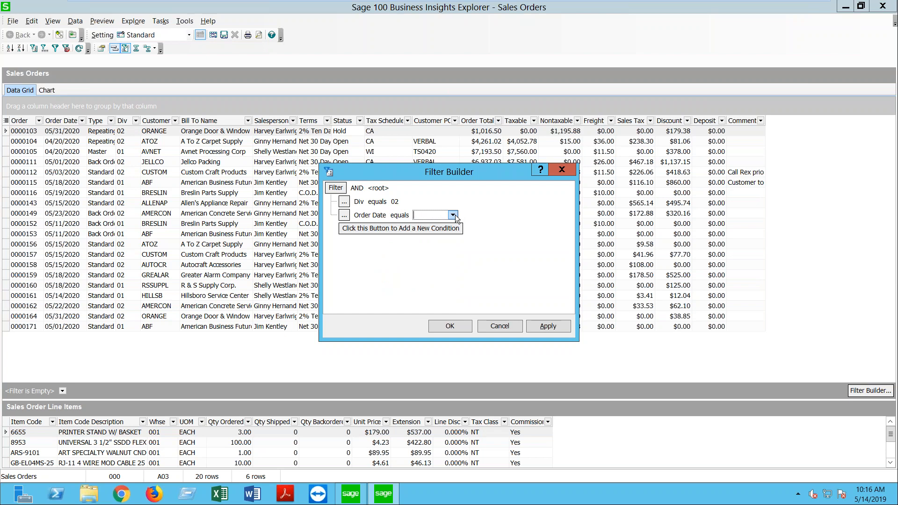
pyautogui.write('5/15/2020')
pyautogui.click(543, 325)
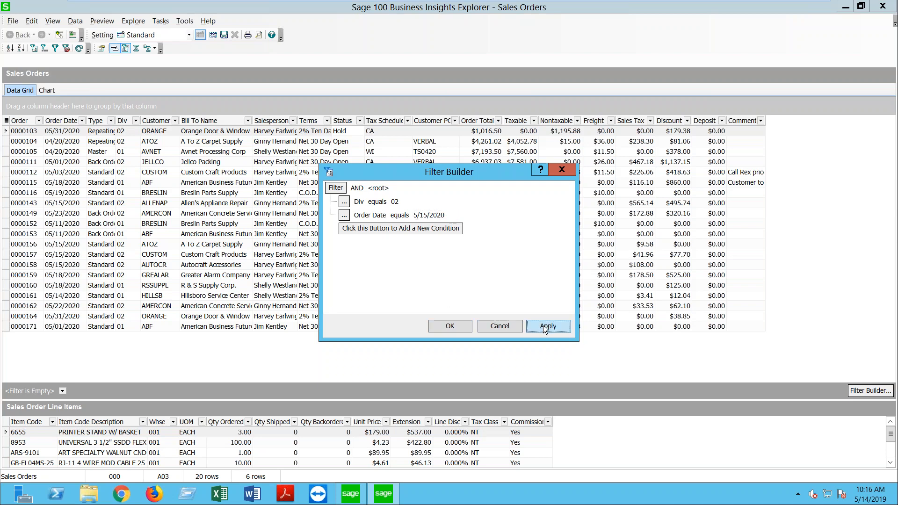
pyautogui.click(451, 326)
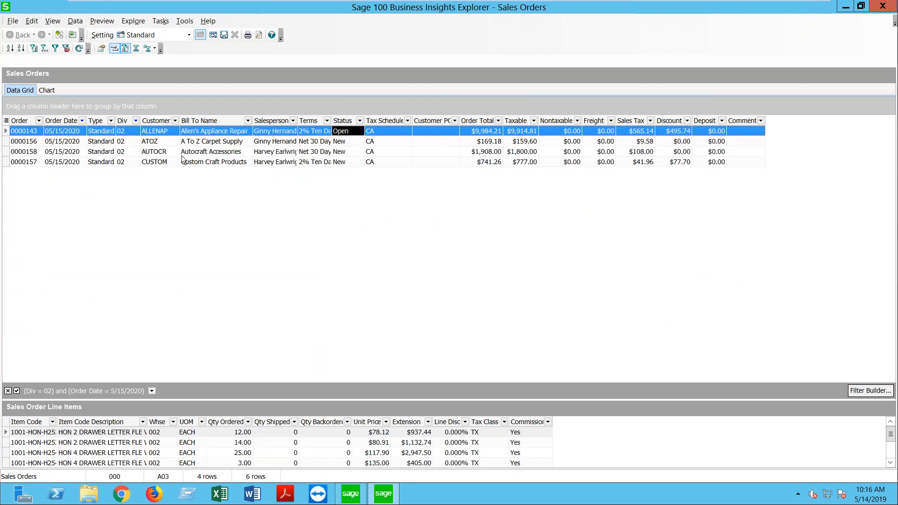
pyautogui.click(152, 391)
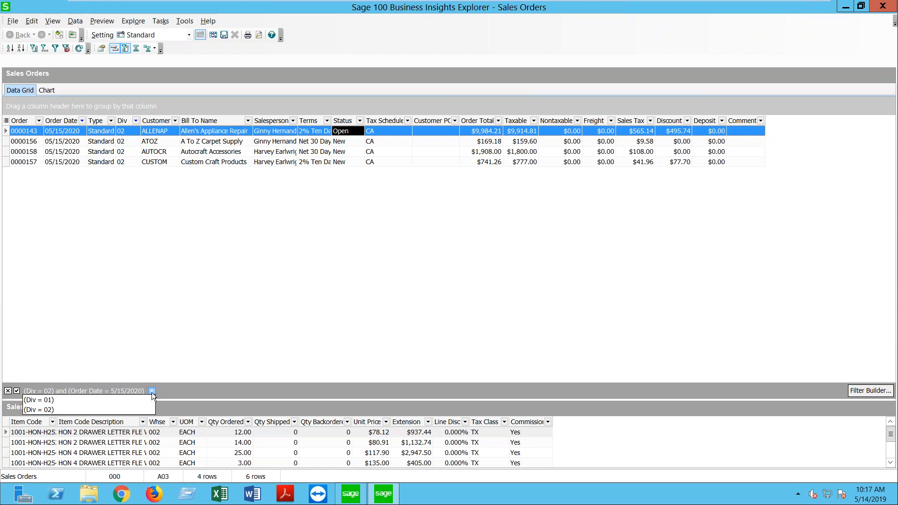
# Step: Disable the Div 02 and 5/15/2020 filter so all 20 sales orders reappear
pyautogui.click(152, 392)
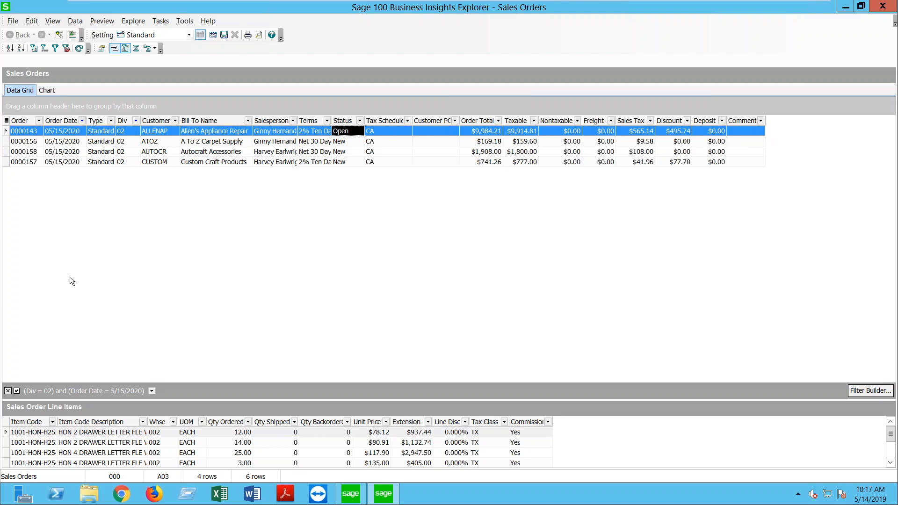
pyautogui.click(16, 390)
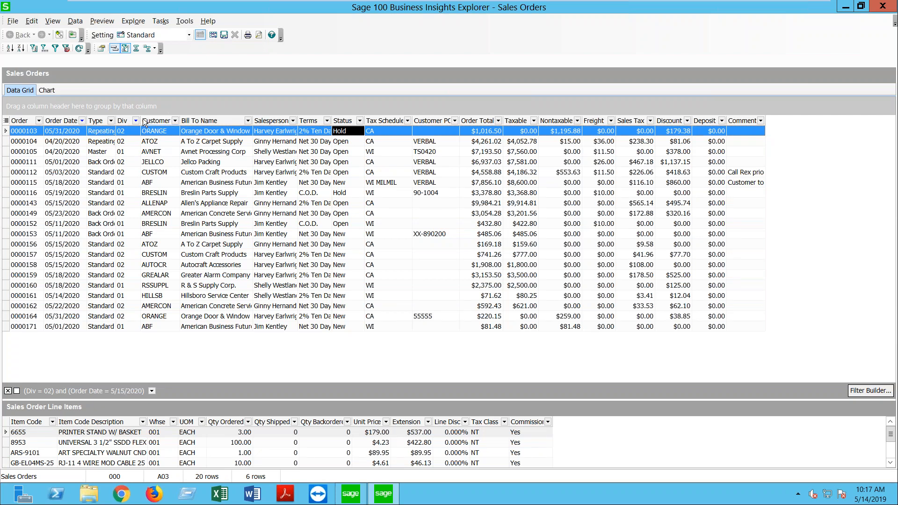
# Step: Widen the Div column and sort orders ascending by division, 01 rows first
pyautogui.moveTo(140, 119); pyautogui.dragTo(164, 120)
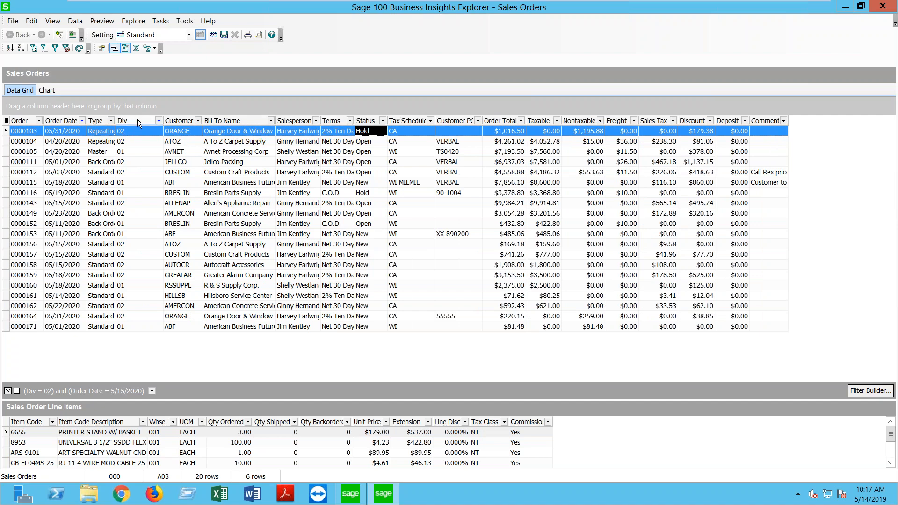
pyautogui.click(137, 120)
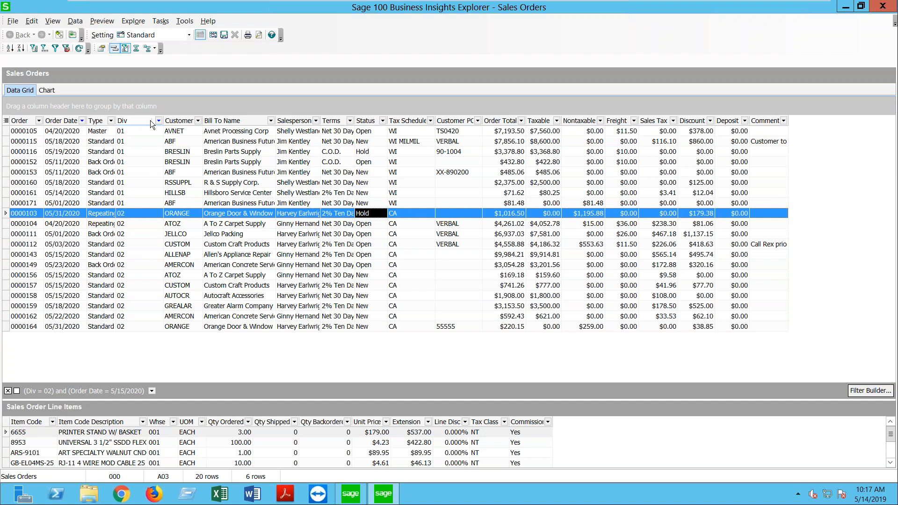
pyautogui.click(150, 120)
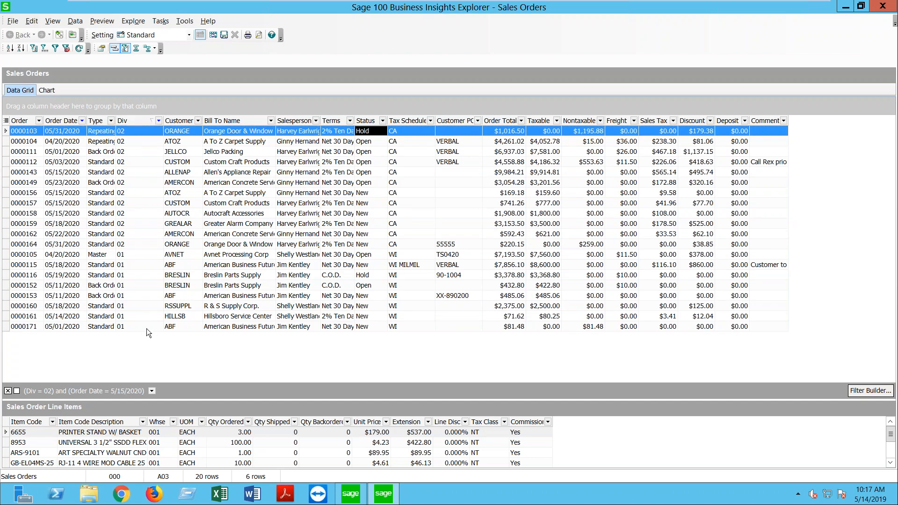
pyautogui.click(140, 120)
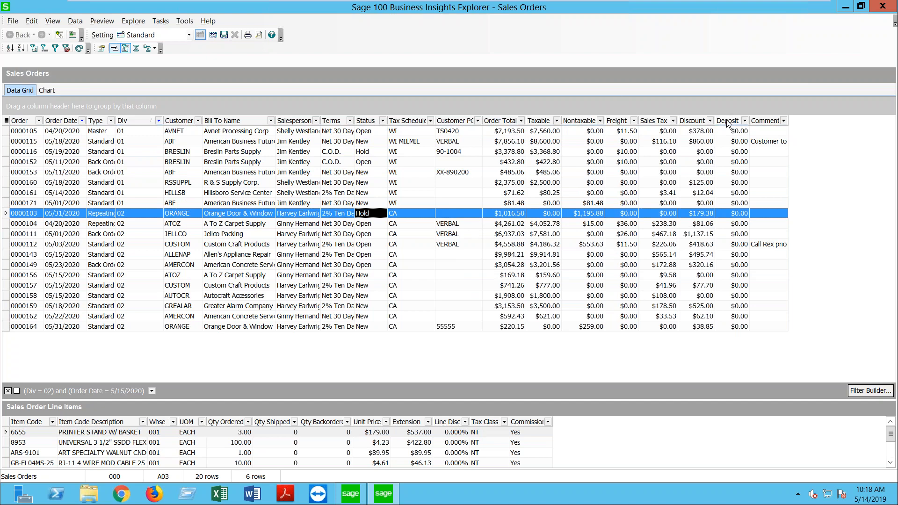
pyautogui.moveTo(727, 120); pyautogui.dragTo(891, 105)
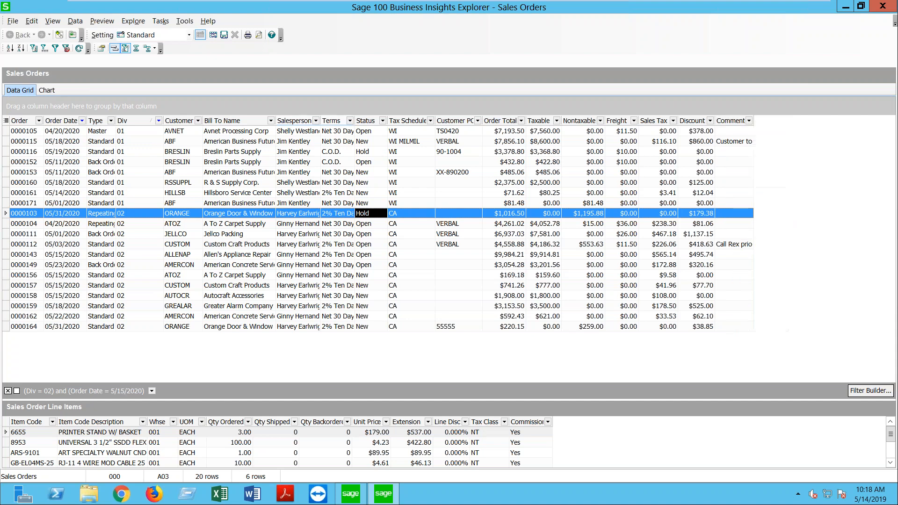
pyautogui.click(6, 121)
pyautogui.moveTo(104, 153)
pyautogui.mouseDown()
pyautogui.moveTo(107, 218)
pyautogui.moveTo(108, 141)
pyautogui.mouseUp()
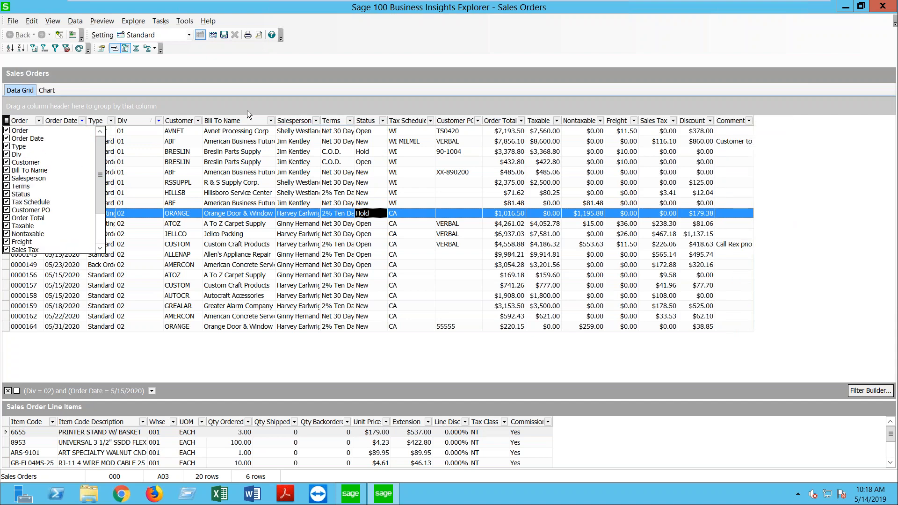
pyautogui.click(221, 105)
pyautogui.rightClick(295, 121)
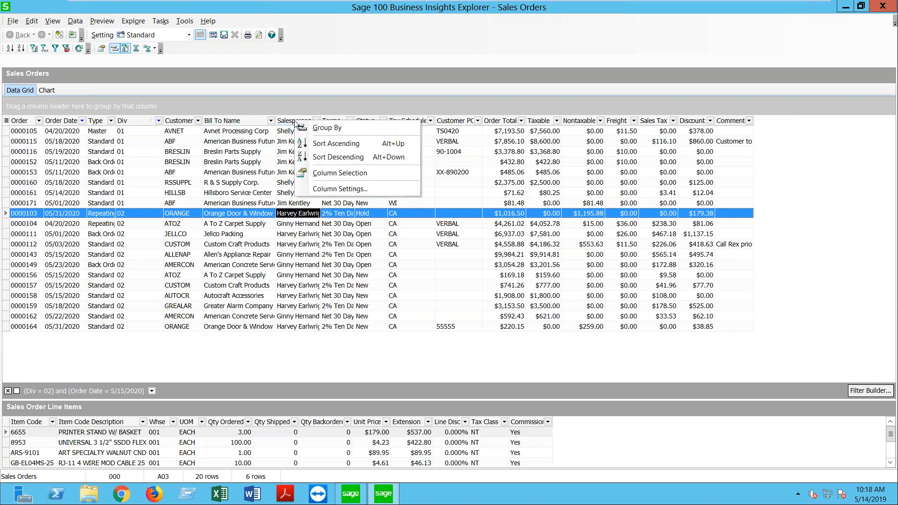
pyautogui.click(336, 189)
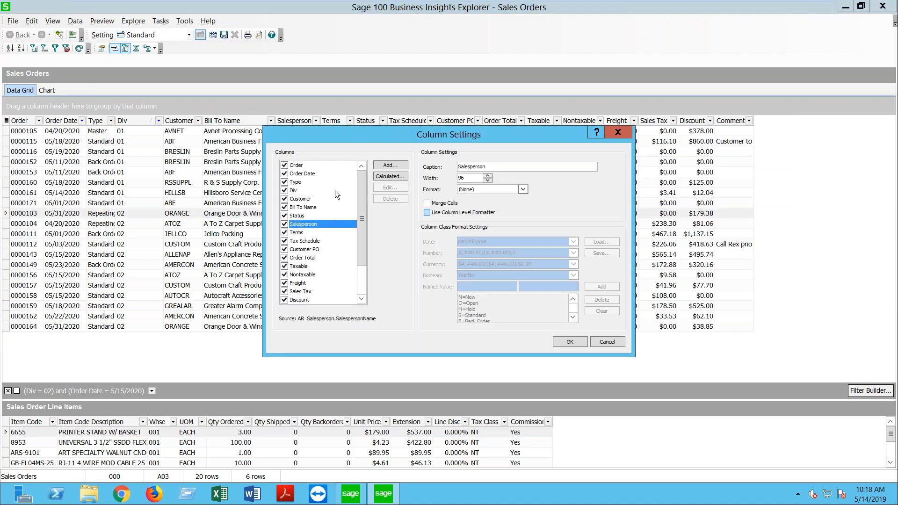
pyautogui.click(390, 165)
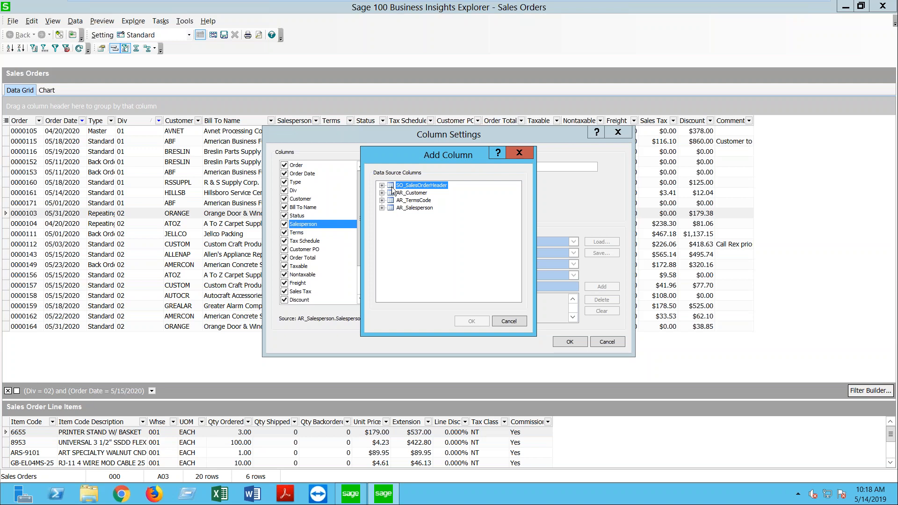
pyautogui.click(519, 153)
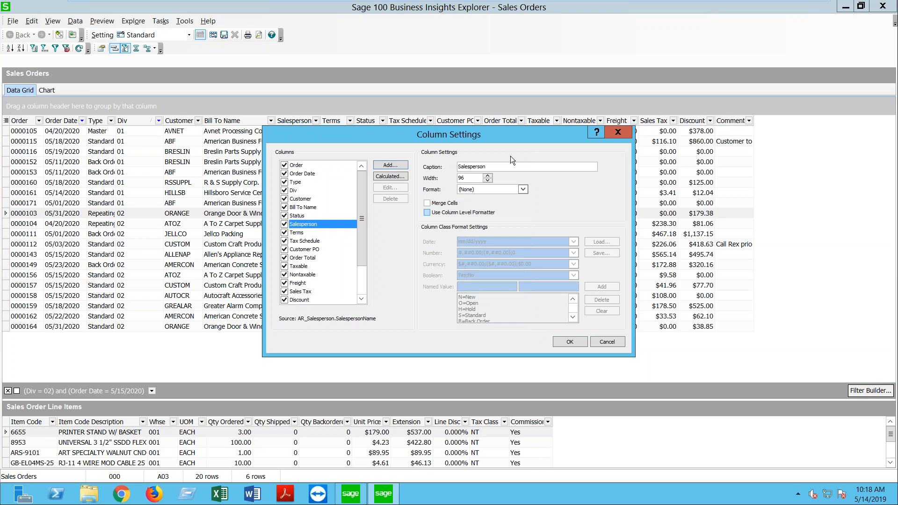
pyautogui.moveTo(363, 184); pyautogui.dragTo(345, 237)
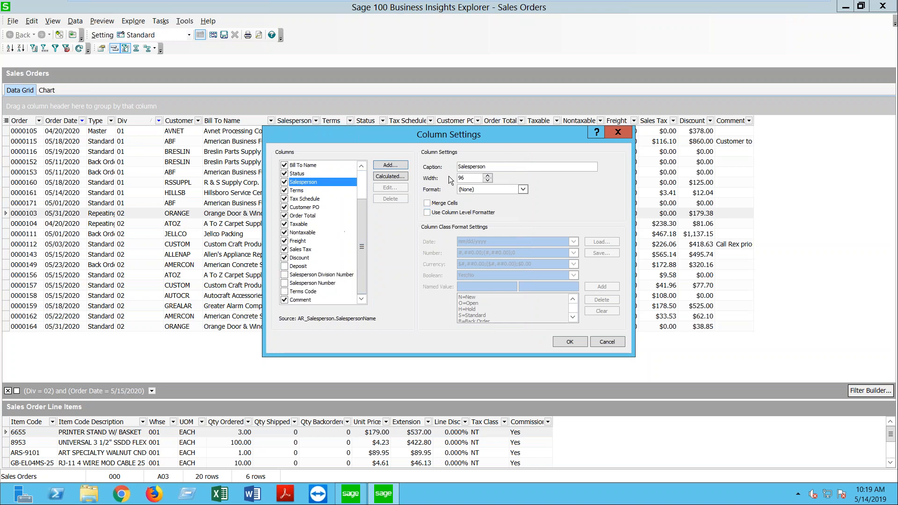
pyautogui.click(617, 132)
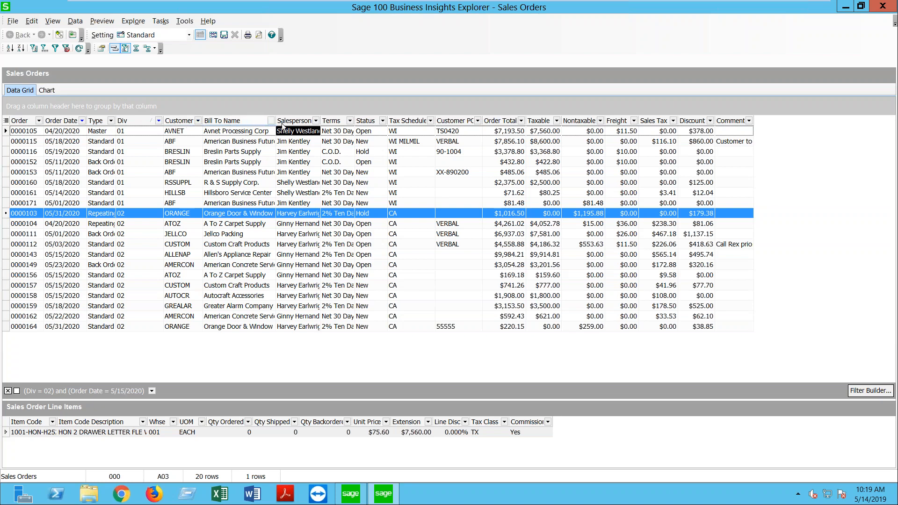
# Step: Group orders by Salesperson and collapse all four groups to their header rows
pyautogui.moveTo(284, 122); pyautogui.dragTo(270, 108)
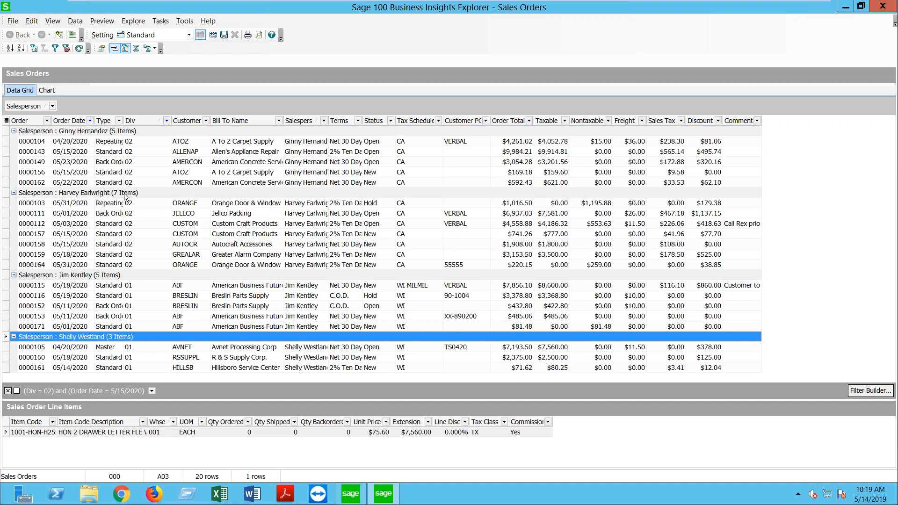
pyautogui.rightClick(16, 131)
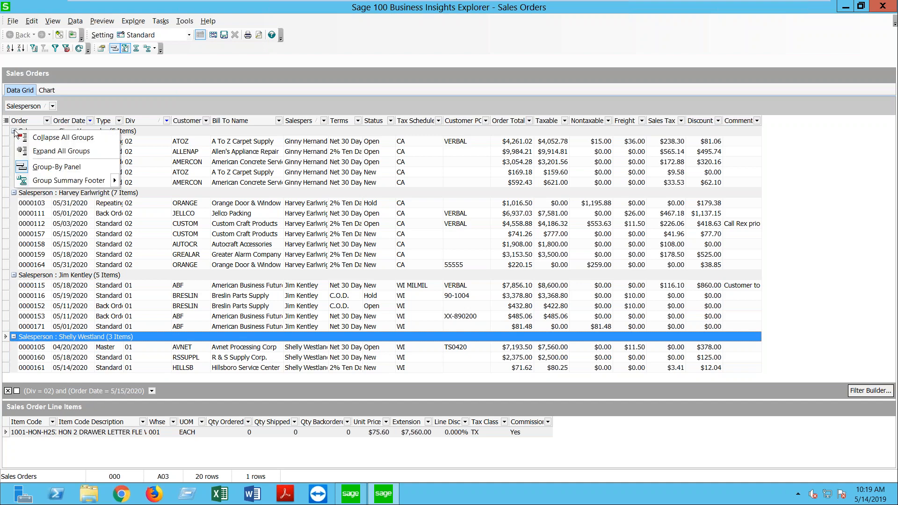
pyautogui.click(47, 138)
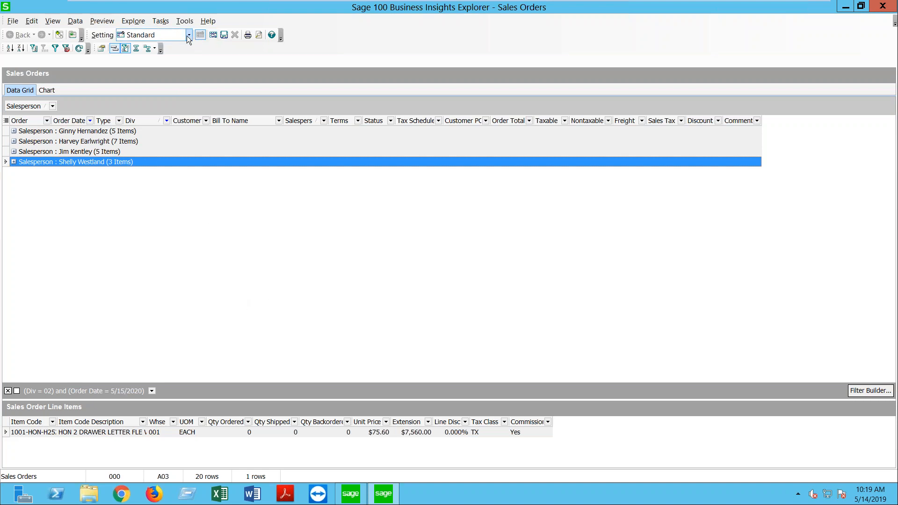
pyautogui.click(12, 21)
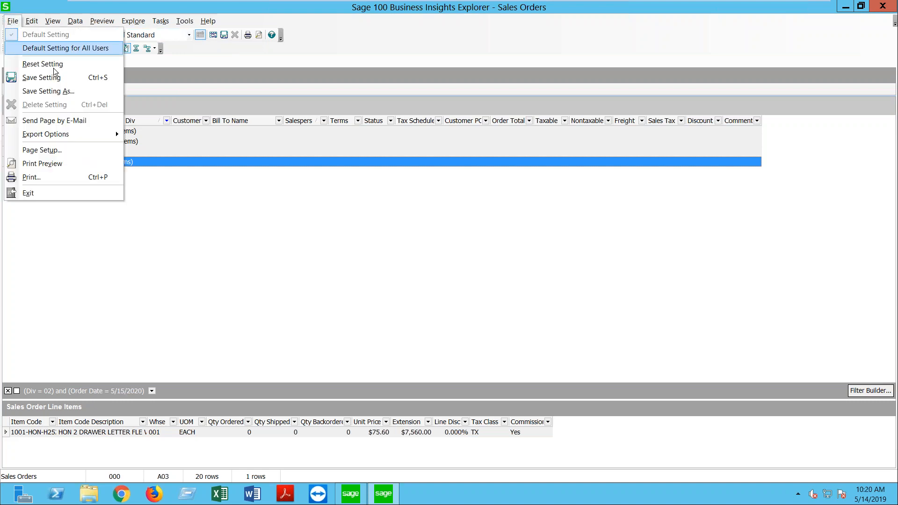
pyautogui.click(57, 93)
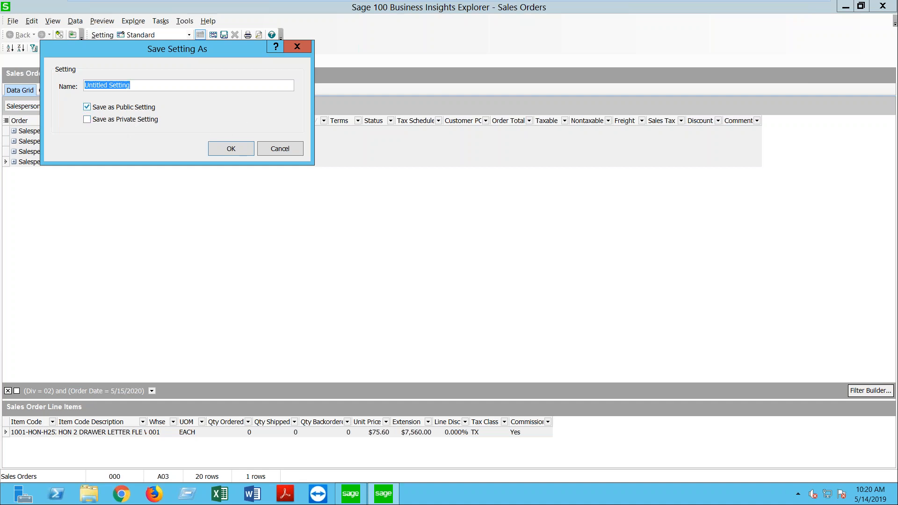
pyautogui.click(277, 151)
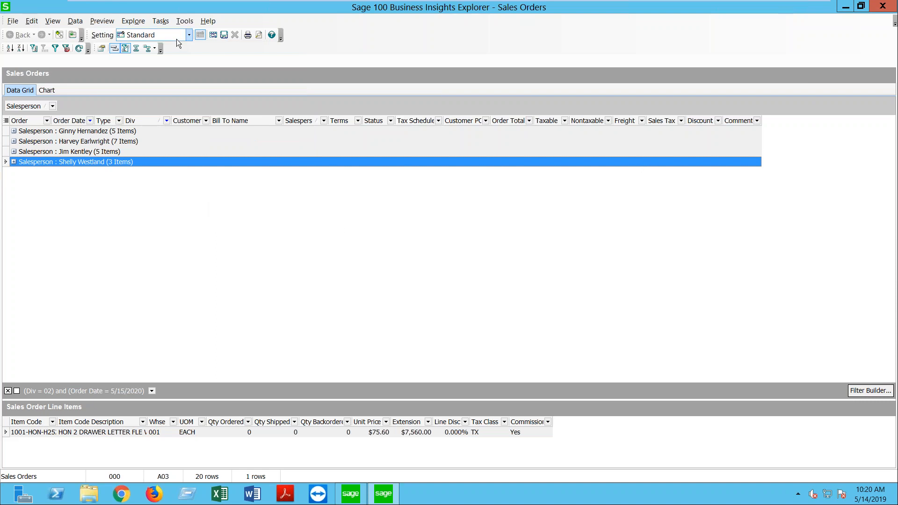
pyautogui.click(883, 6)
# Step: Discard the Sales Orders setting and open Customer View, showing 25 customers
pyautogui.click(497, 288)
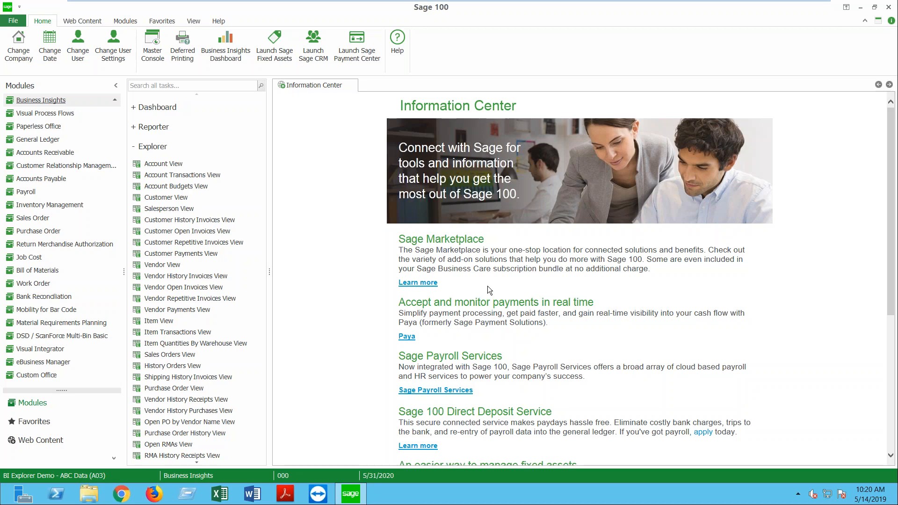
pyautogui.click(163, 197)
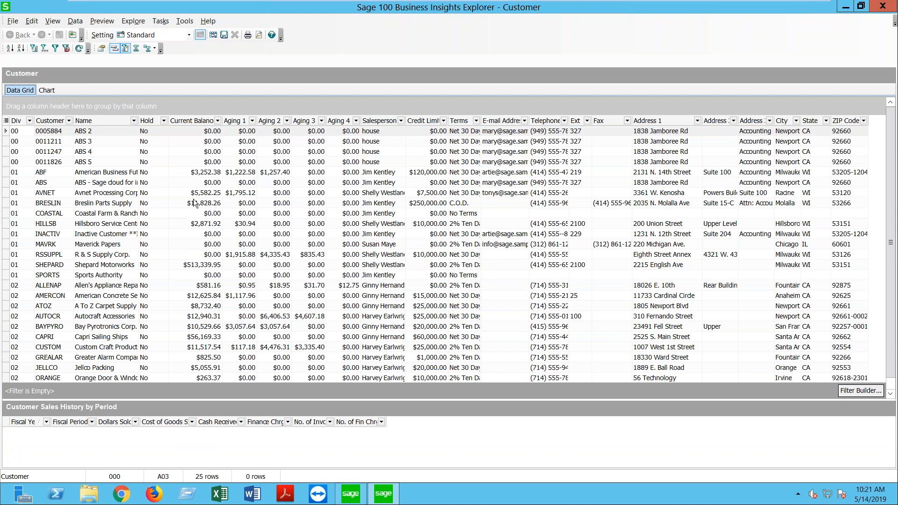
# Step: Autofit Current Balance, recaption Aging 1 as 30-Days, and widen that column
pyautogui.doubleClick(223, 122)
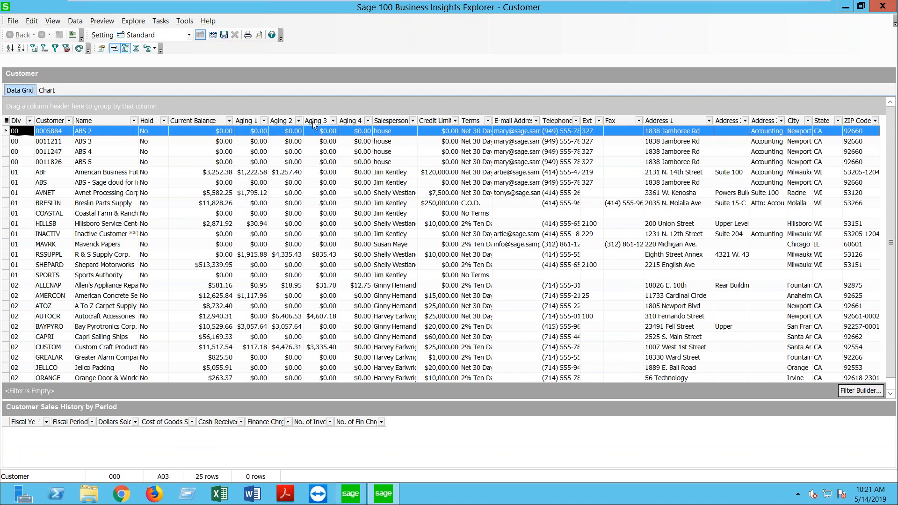
pyautogui.rightClick(253, 122)
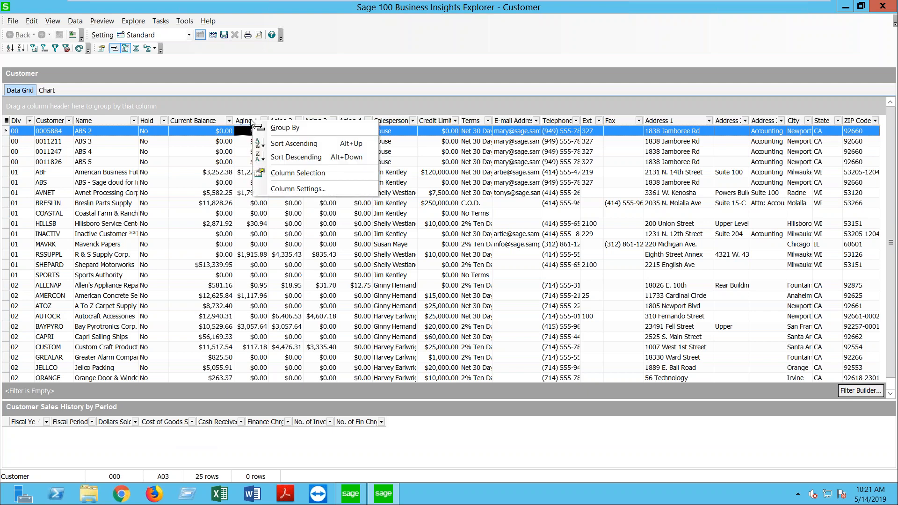
pyautogui.click(282, 189)
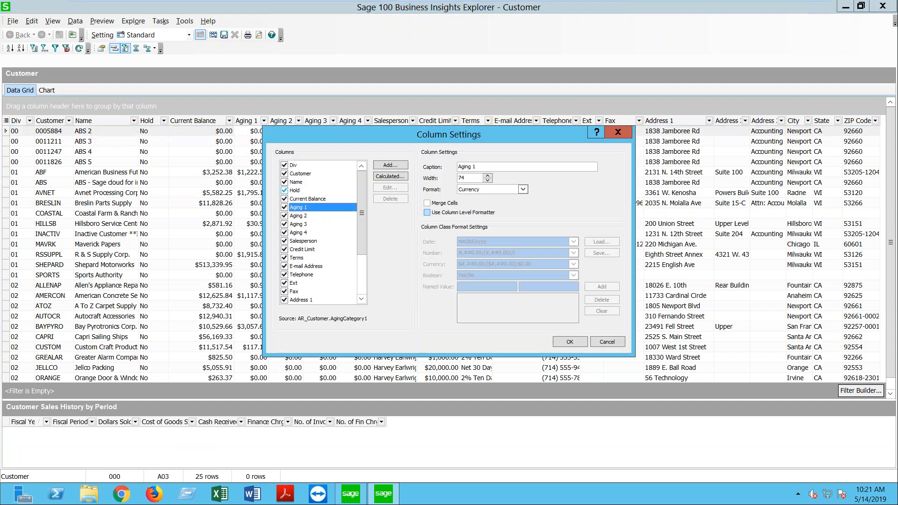
pyautogui.click(622, 130)
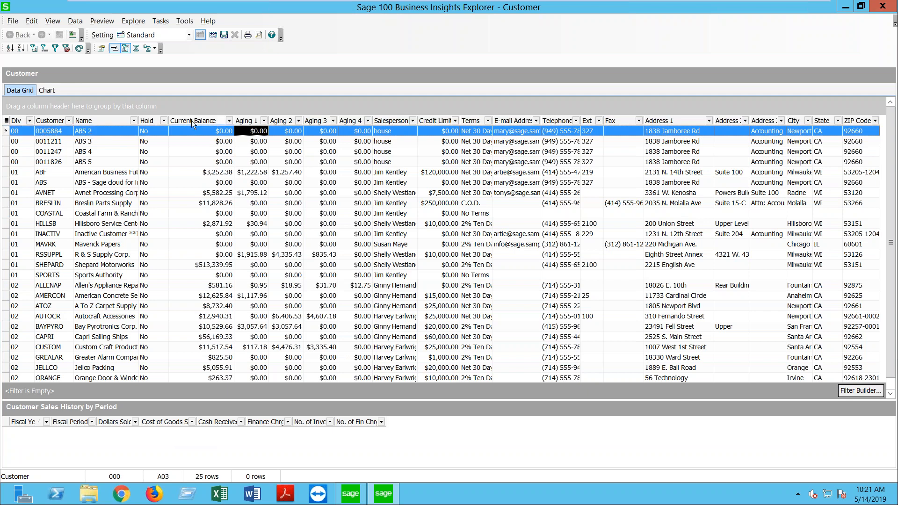
pyautogui.rightClick(245, 120)
pyautogui.click(285, 187)
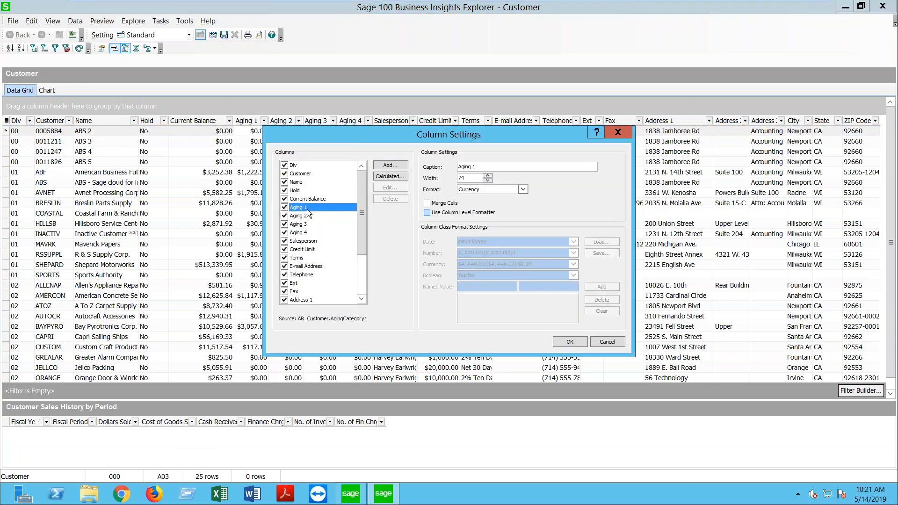
pyautogui.moveTo(477, 167); pyautogui.dragTo(433, 170)
pyautogui.write('30-Days')
pyautogui.click(565, 343)
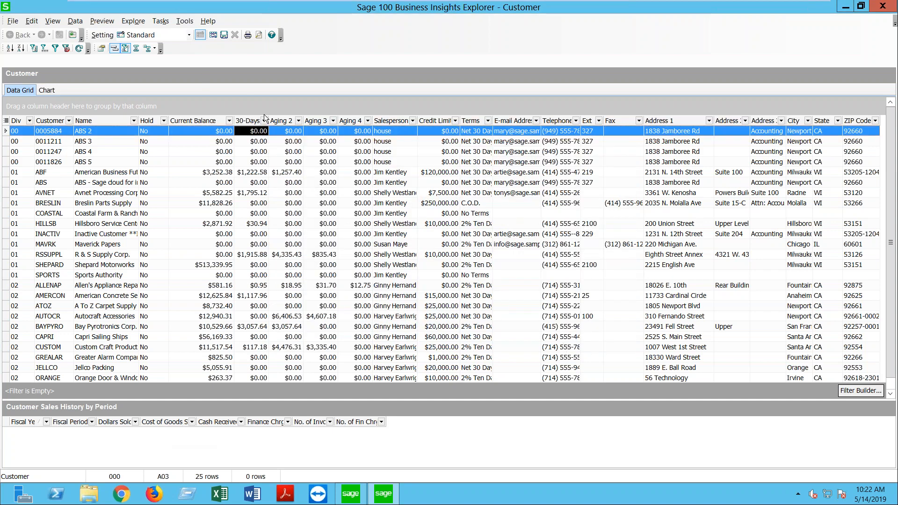
pyautogui.moveTo(269, 120); pyautogui.dragTo(274, 120)
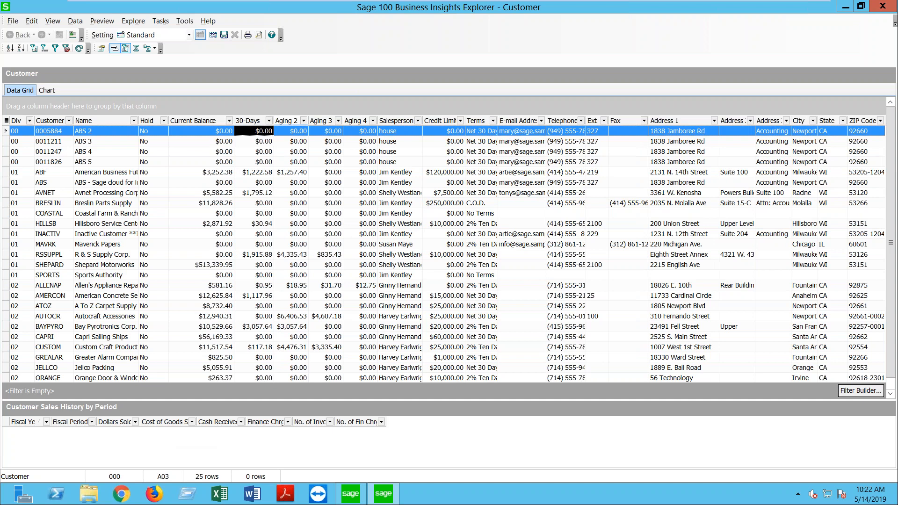
# Step: Add a new calculated column named Past Due Amt. in Column Settings
pyautogui.rightClick(261, 126)
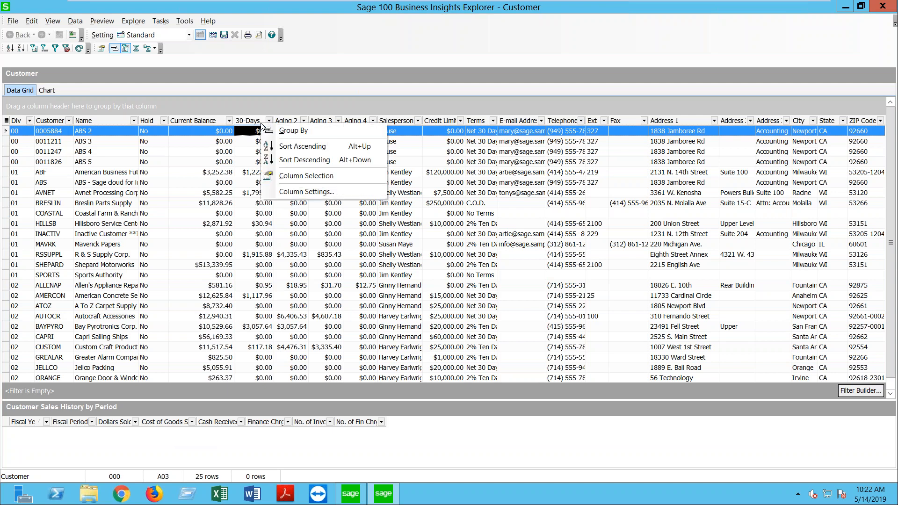
pyautogui.click(299, 192)
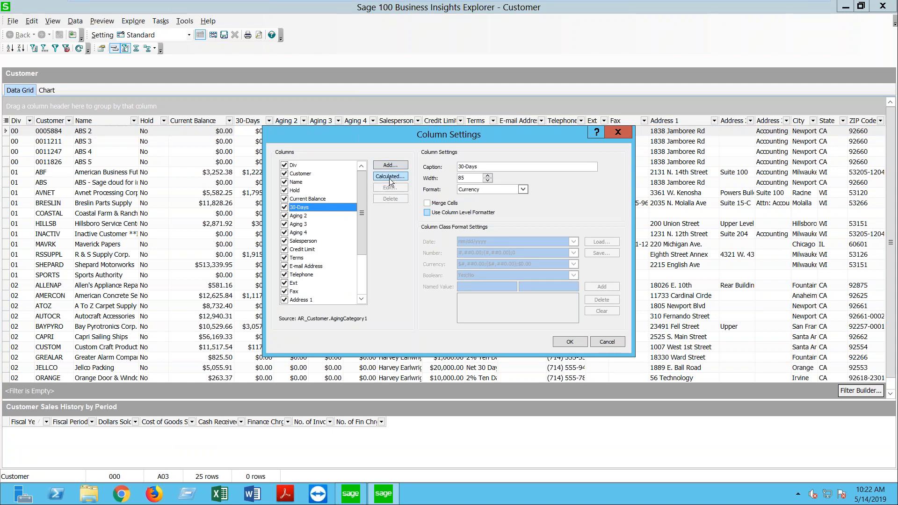
pyautogui.click(390, 178)
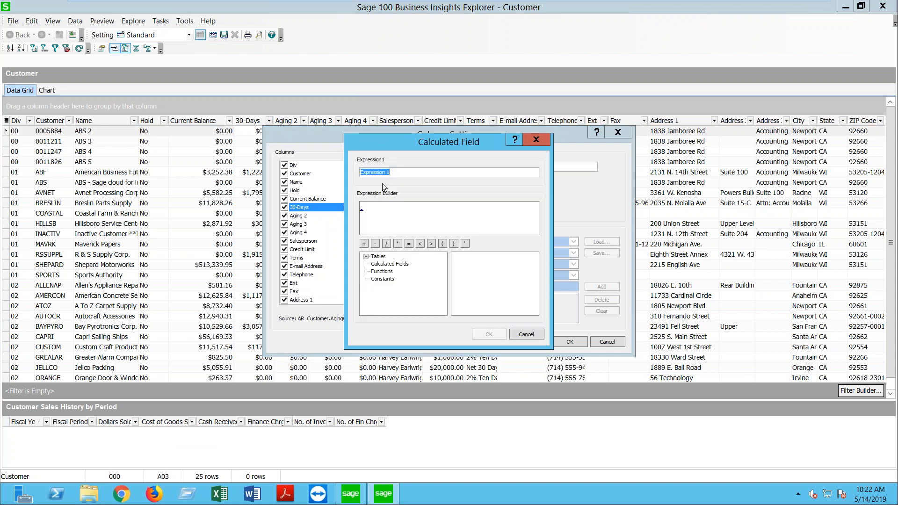
pyautogui.write('Past Due Amt.')
# Step: Build its expression from AR_Customer AgingCategory1, 2, 4 and 3 added together
pyautogui.click(377, 219)
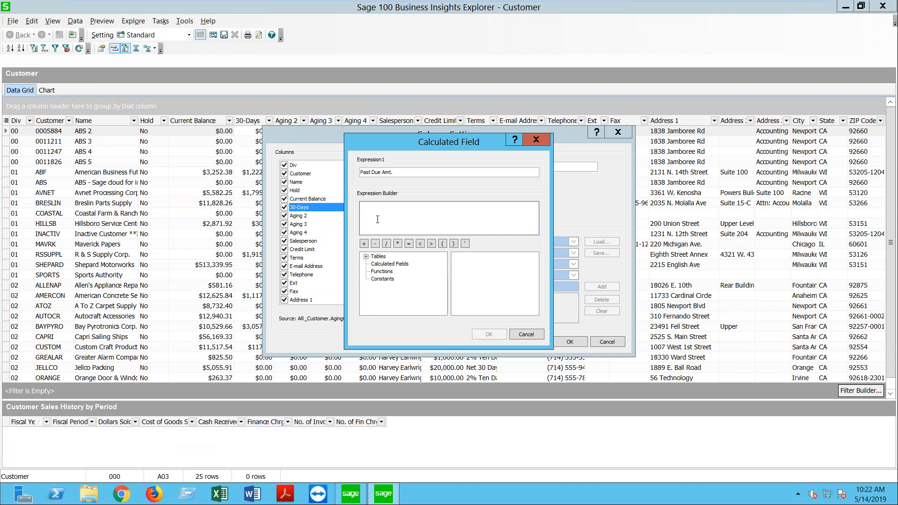
pyautogui.click(367, 257)
pyautogui.click(367, 255)
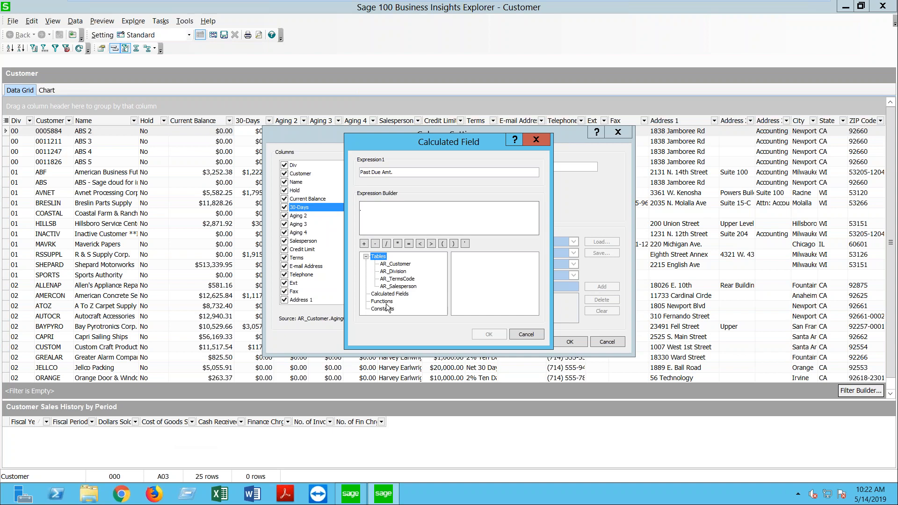
pyautogui.click(397, 265)
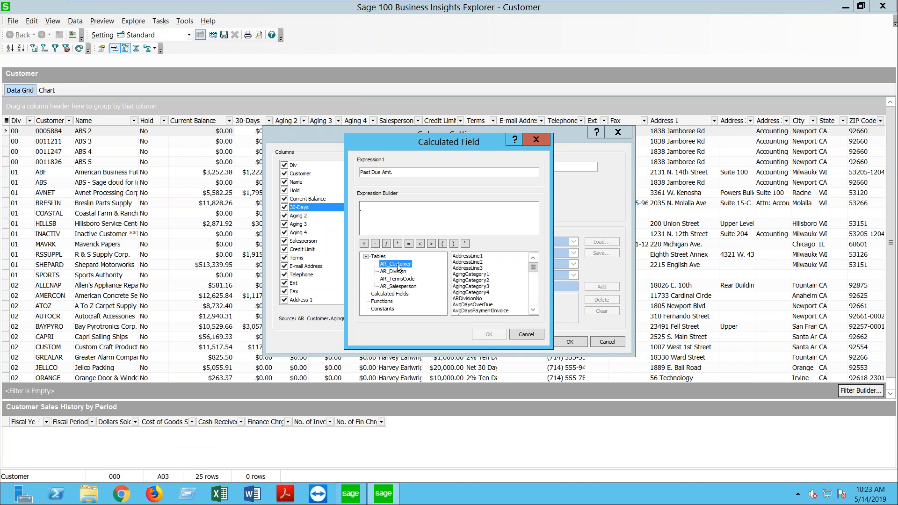
pyautogui.click(462, 275)
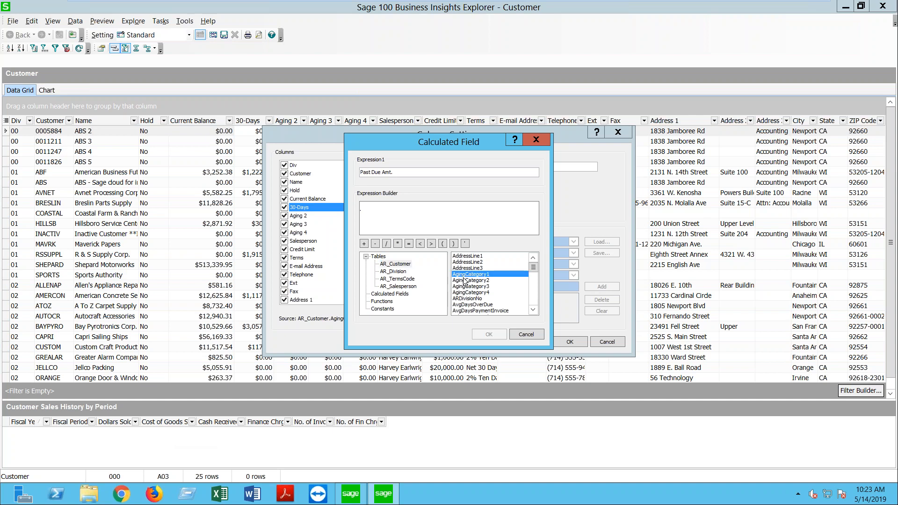
pyautogui.doubleClick(462, 275)
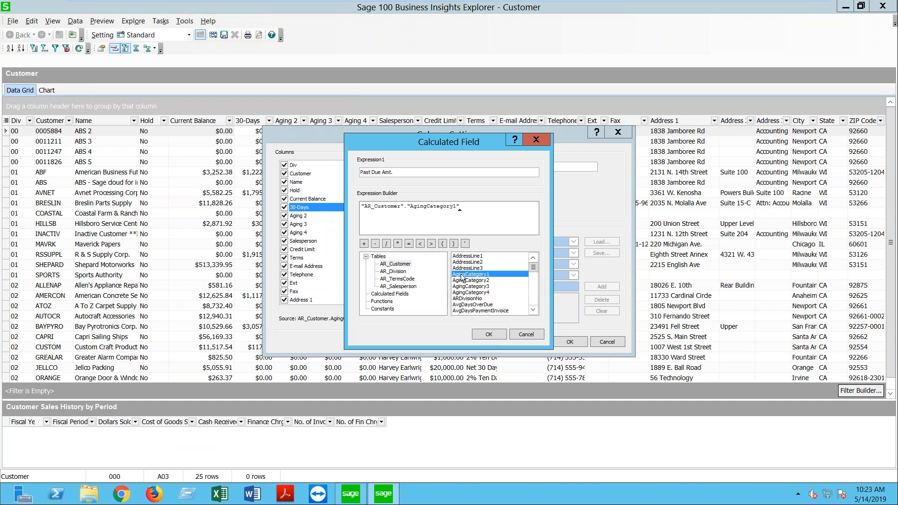
pyautogui.click(455, 224)
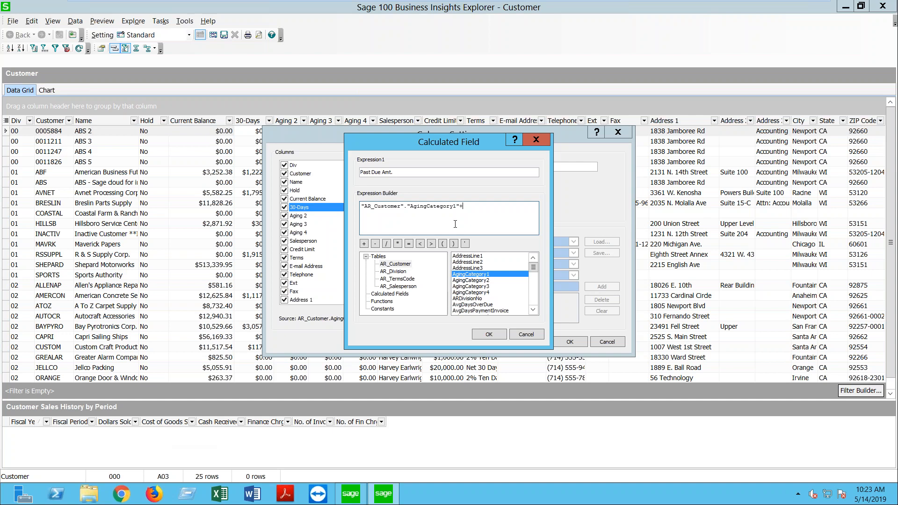
pyautogui.doubleClick(477, 281)
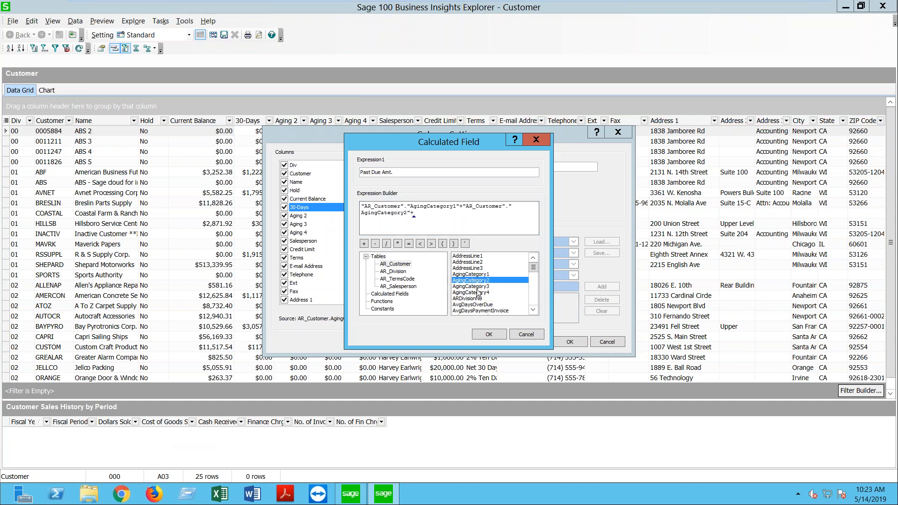
pyautogui.doubleClick(477, 293)
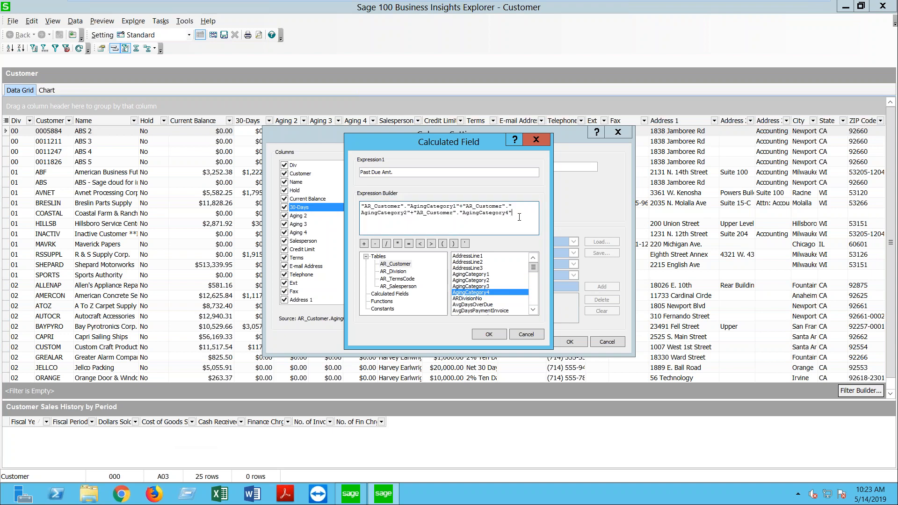
pyautogui.doubleClick(478, 285)
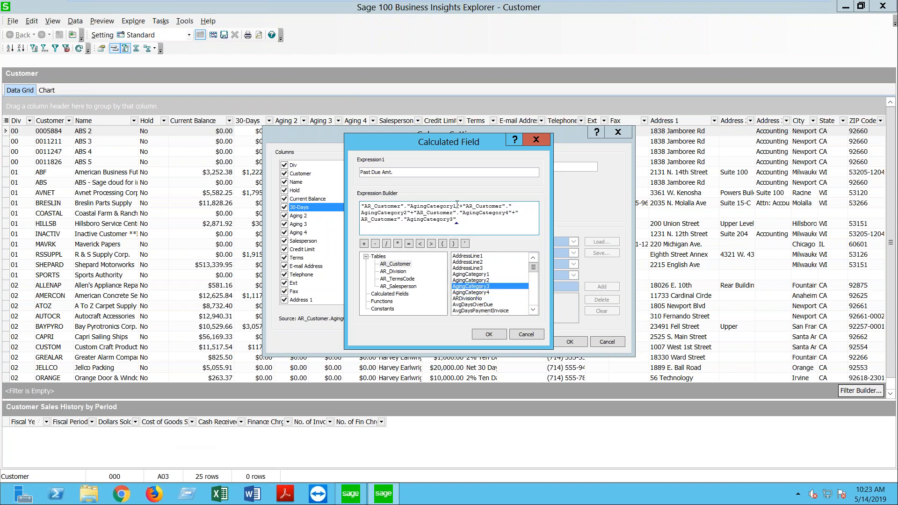
pyautogui.click(492, 333)
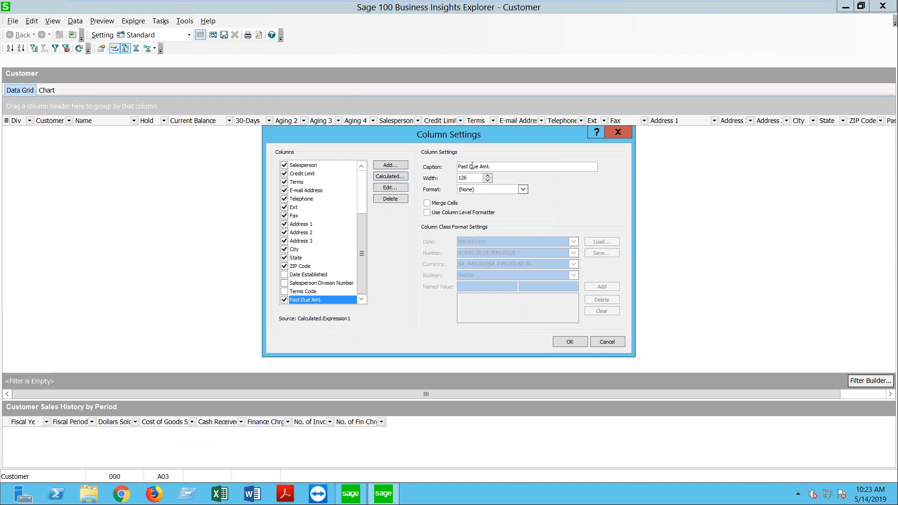
# Step: Set Past Due Amt. to Currency format and enable Use Column Level Formatter
pyautogui.doubleClick(464, 177)
pyautogui.click(523, 190)
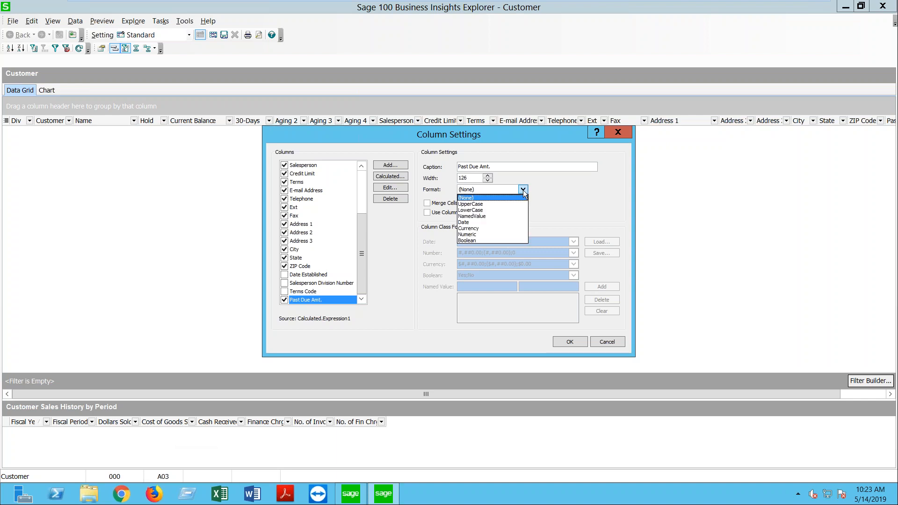
pyautogui.click(472, 228)
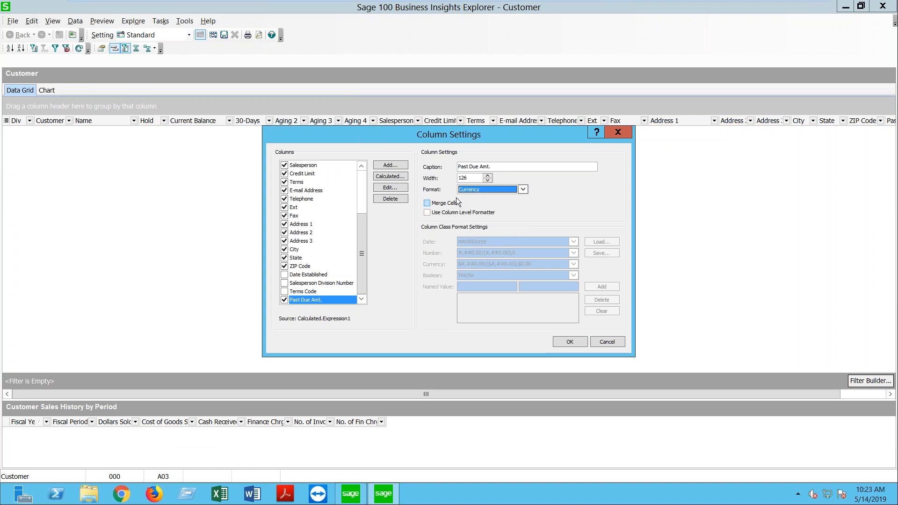
pyautogui.click(427, 212)
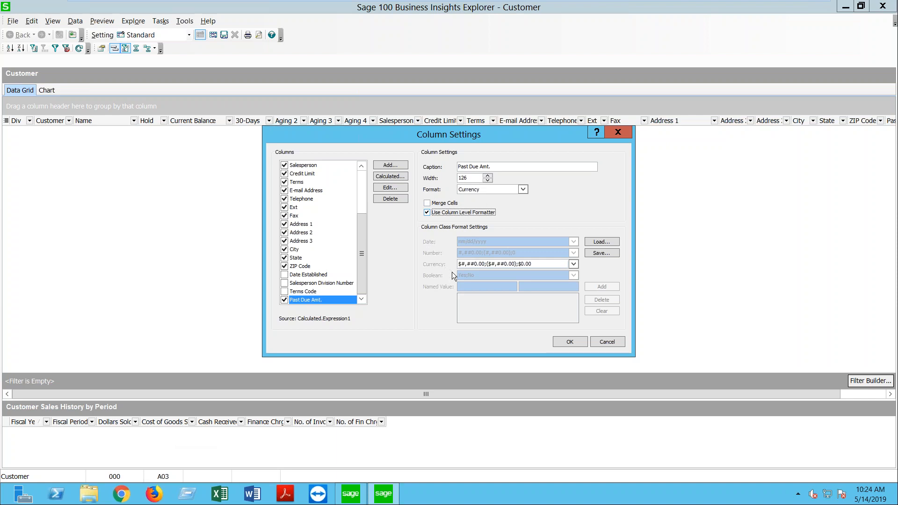
# Step: Examine the positive, negative and zero sections of the $#,##0.00;($#,##0.00);$0.00 format
pyautogui.moveTo(533, 264); pyautogui.dragTo(458, 265)
pyautogui.click(573, 264)
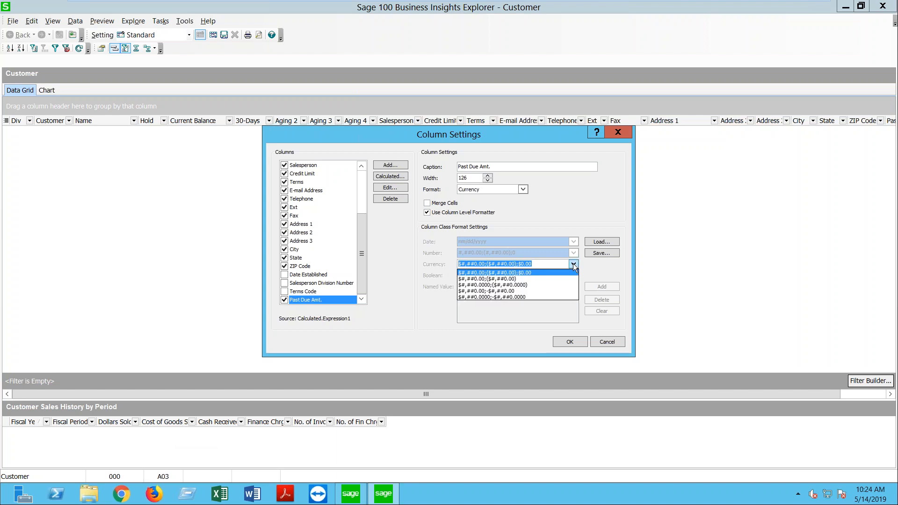
pyautogui.click(574, 264)
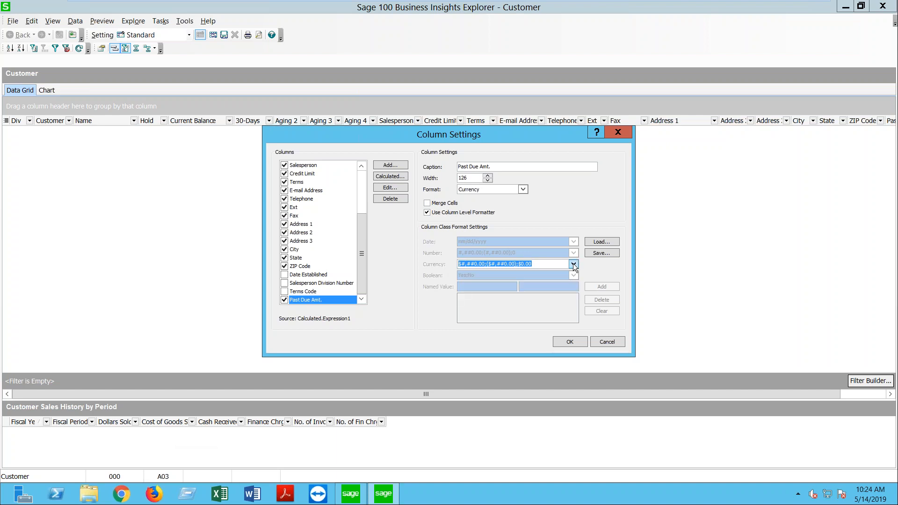
pyautogui.click(462, 265)
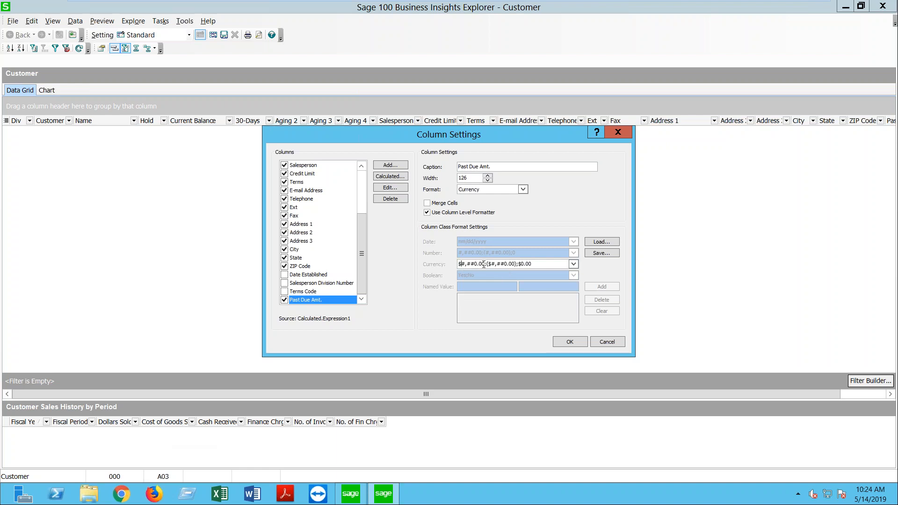
pyautogui.moveTo(486, 265); pyautogui.dragTo(459, 264)
pyautogui.moveTo(487, 264); pyautogui.dragTo(516, 264)
pyautogui.moveTo(518, 264); pyautogui.dragTo(542, 263)
pyautogui.click(461, 264)
# Step: Insert a [Red] color tag at the start of the currency format
pyautogui.rightClick(460, 264)
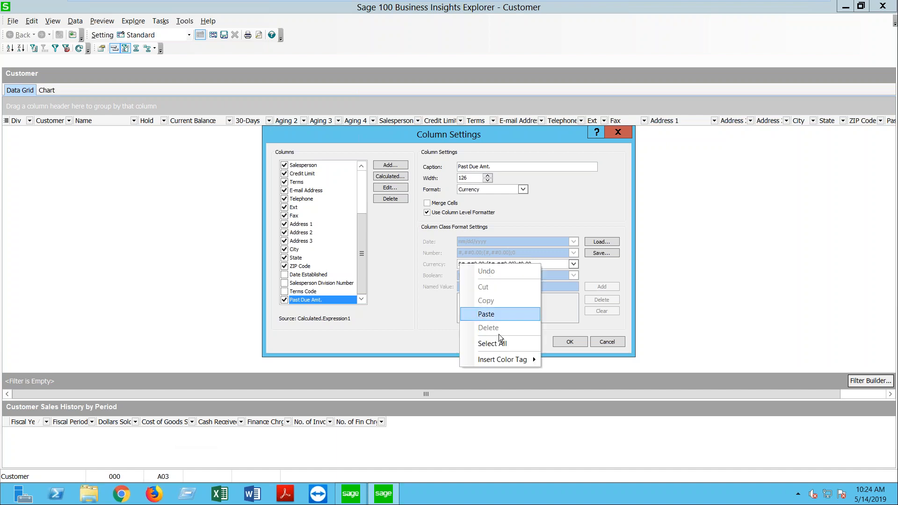
pyautogui.moveTo(501, 358)
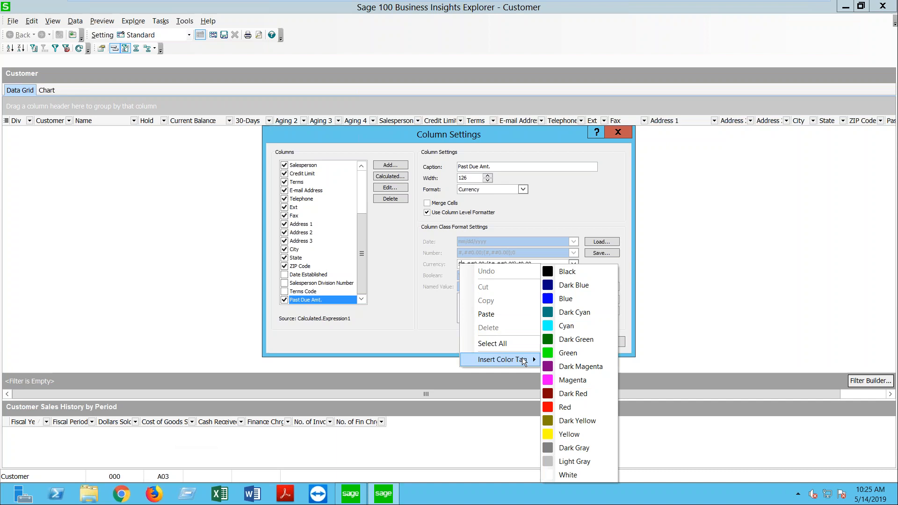
pyautogui.click(559, 407)
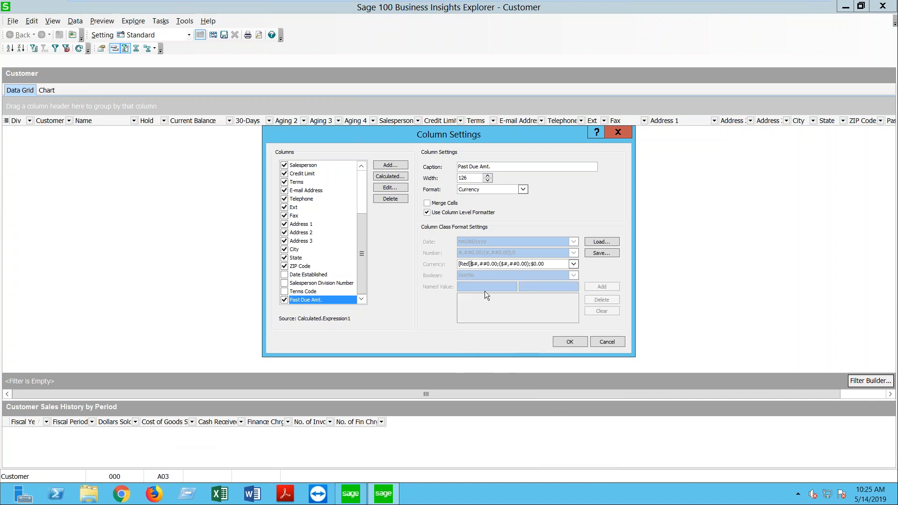
pyautogui.moveTo(468, 264); pyautogui.dragTo(547, 268)
# Step: Apply the column settings, then move Past Due Amt. between Current Balance and 30-Days
pyautogui.click(563, 342)
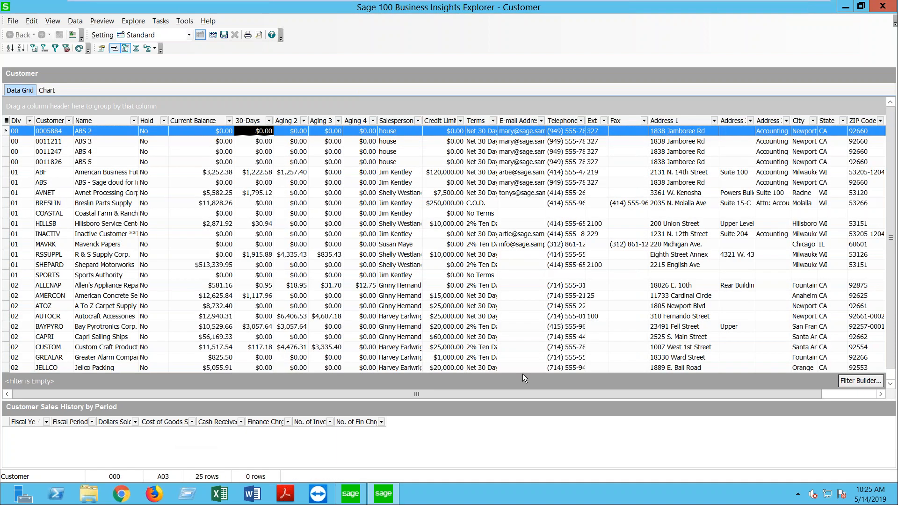
pyautogui.moveTo(489, 394); pyautogui.dragTo(544, 395)
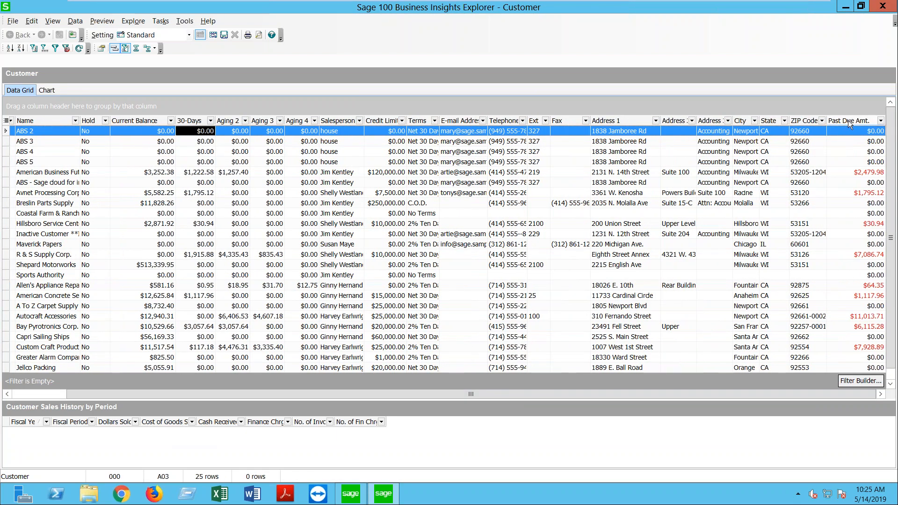
pyautogui.moveTo(848, 119)
pyautogui.mouseDown()
pyautogui.moveTo(614, 132)
pyautogui.moveTo(187, 120)
pyautogui.mouseUp()
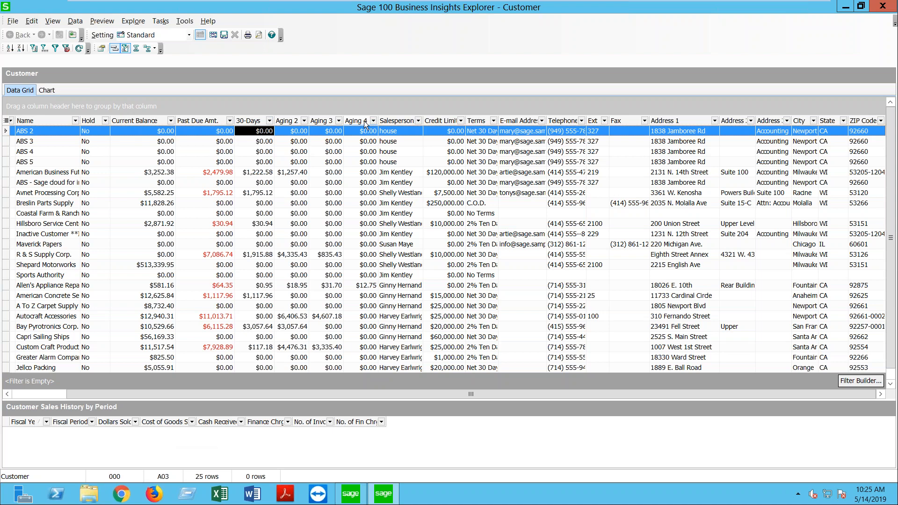
# Step: Save the Customer view layout as public setting 051419 and check it in the saved settings list
pyautogui.click(13, 21)
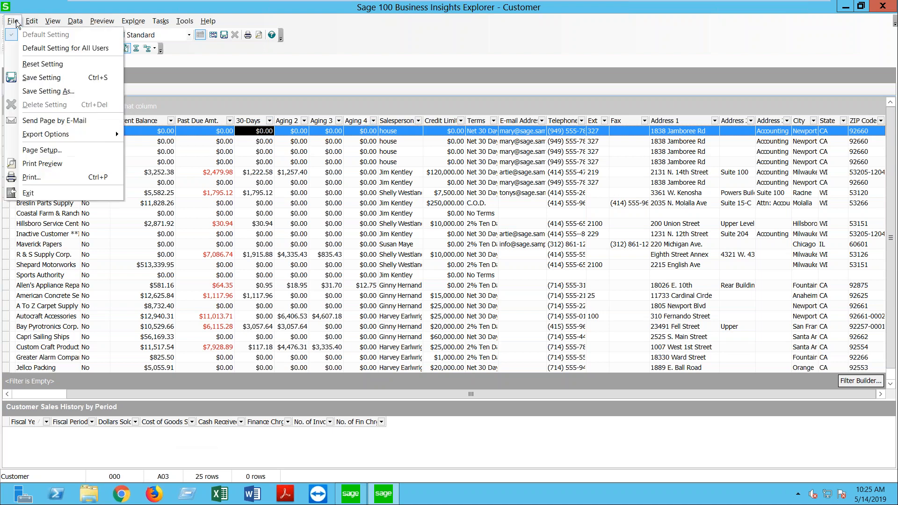
pyautogui.click(43, 90)
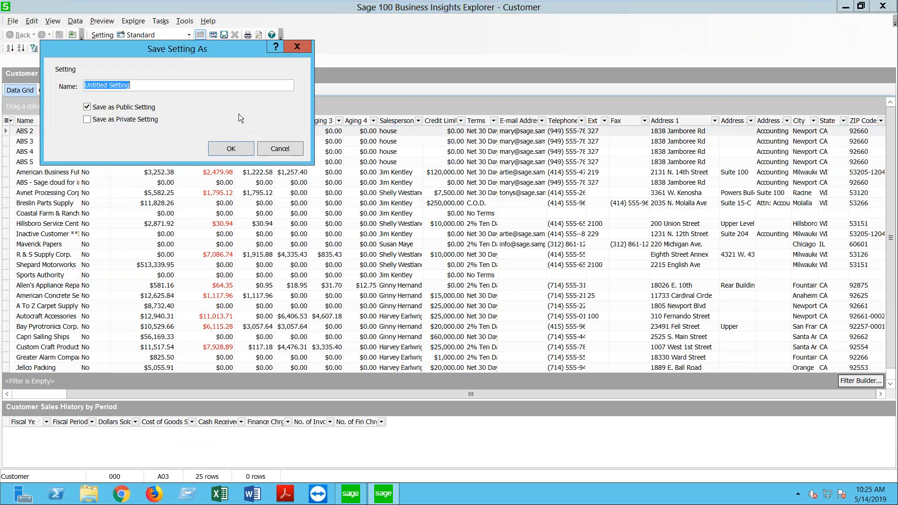
pyautogui.write('051419')
pyautogui.click(218, 149)
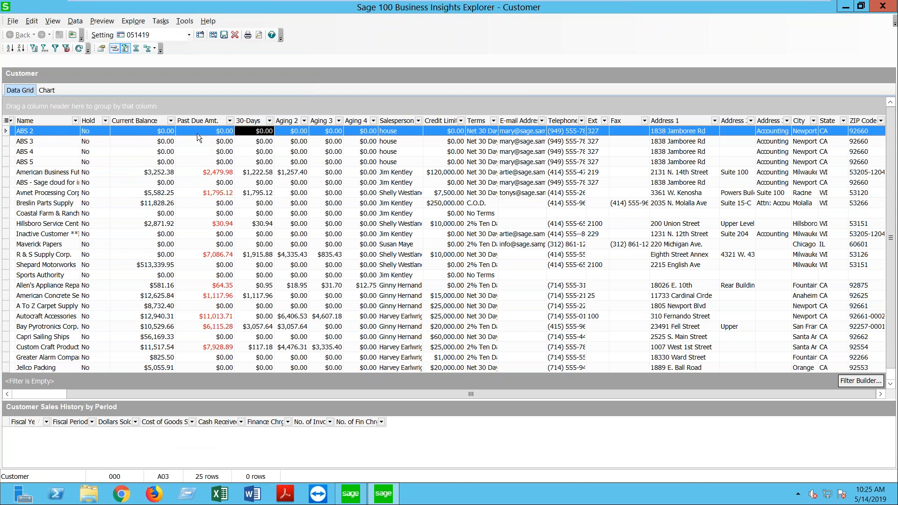
pyautogui.click(162, 35)
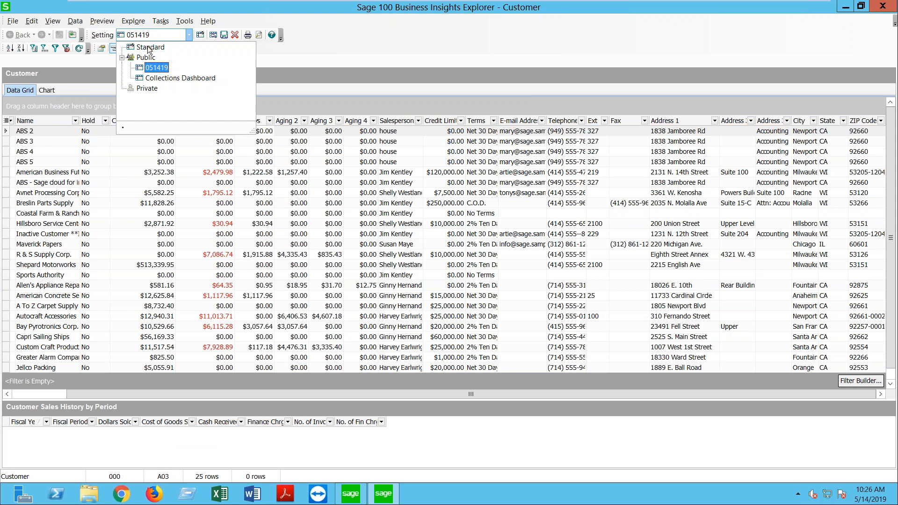
pyautogui.click(150, 47)
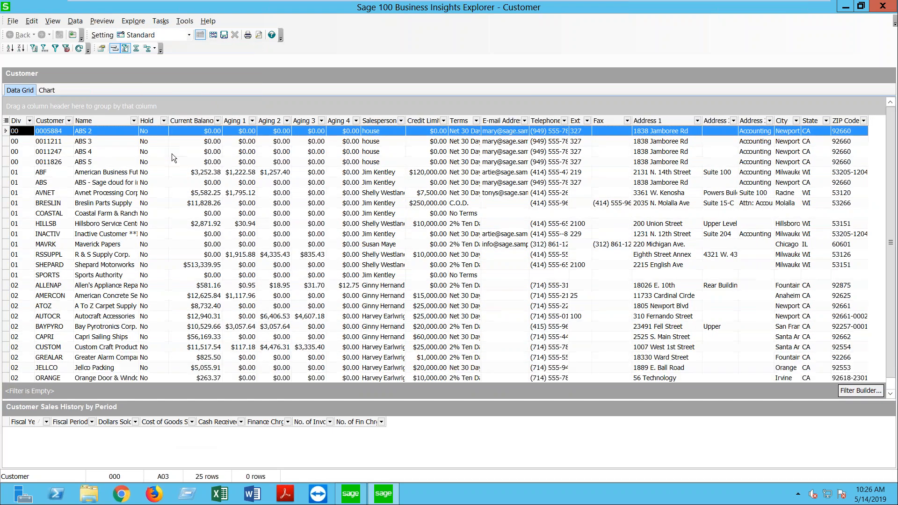
pyautogui.click(189, 35)
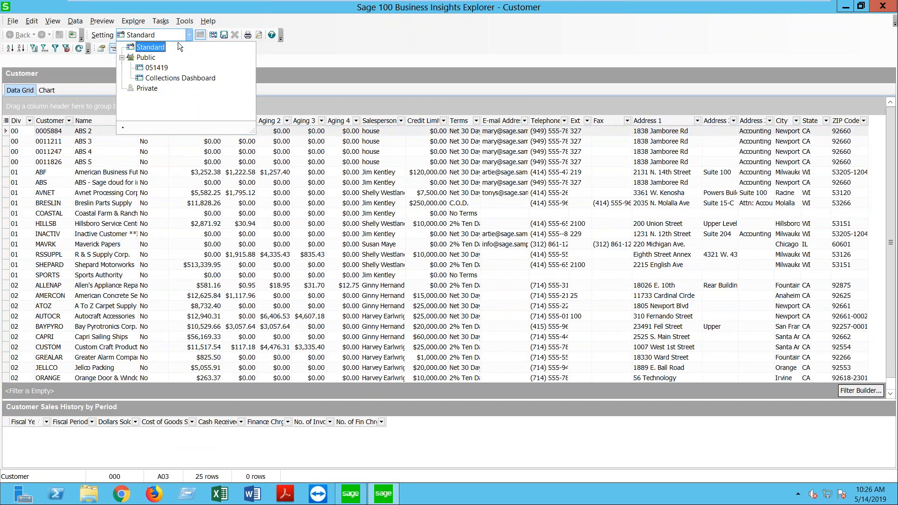
pyautogui.click(155, 68)
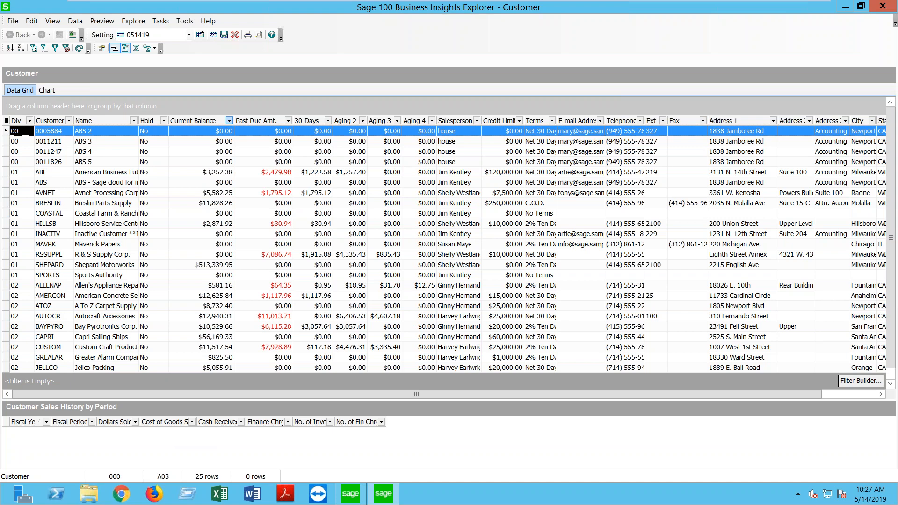
# Step: Add a calculated column 'Past Due YN' whose formula is the Past Due Amt. field
pyautogui.rightClick(245, 121)
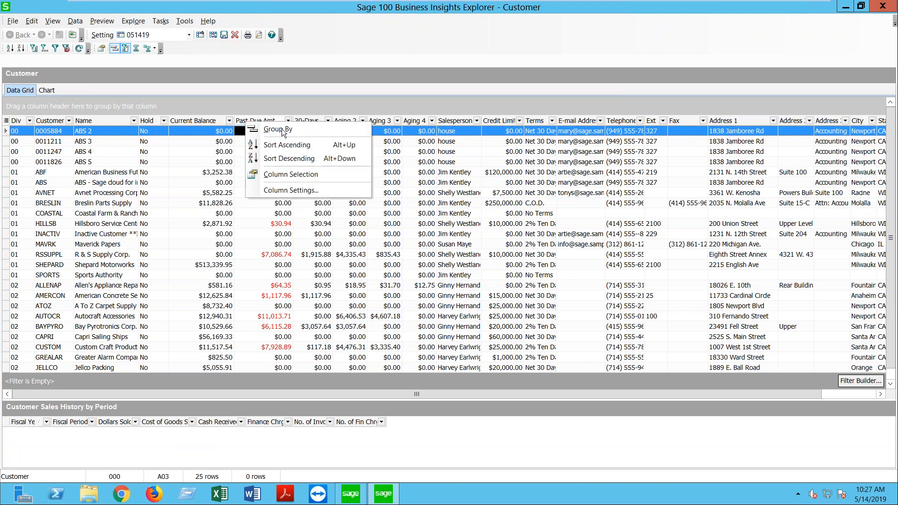
pyautogui.click(283, 191)
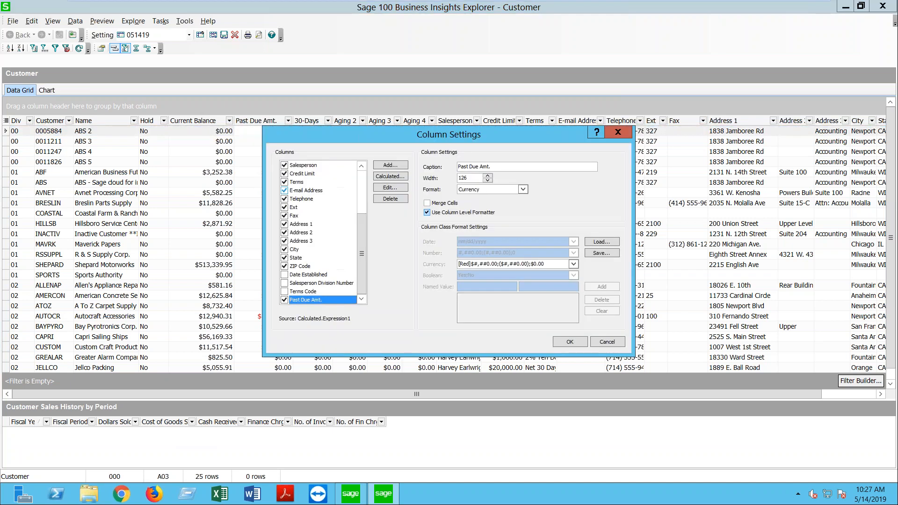
pyautogui.click(390, 177)
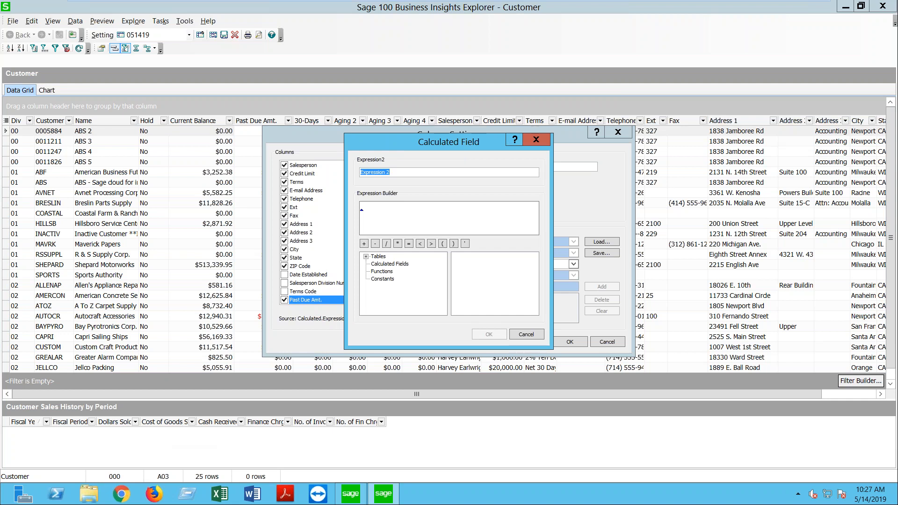
pyautogui.write('Past Due YN')
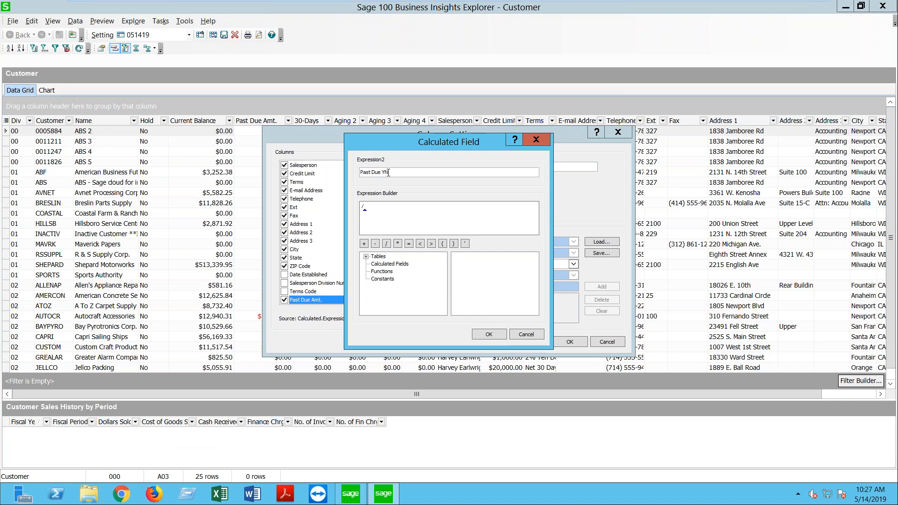
pyautogui.click(371, 213)
pyautogui.press('BackSpace')
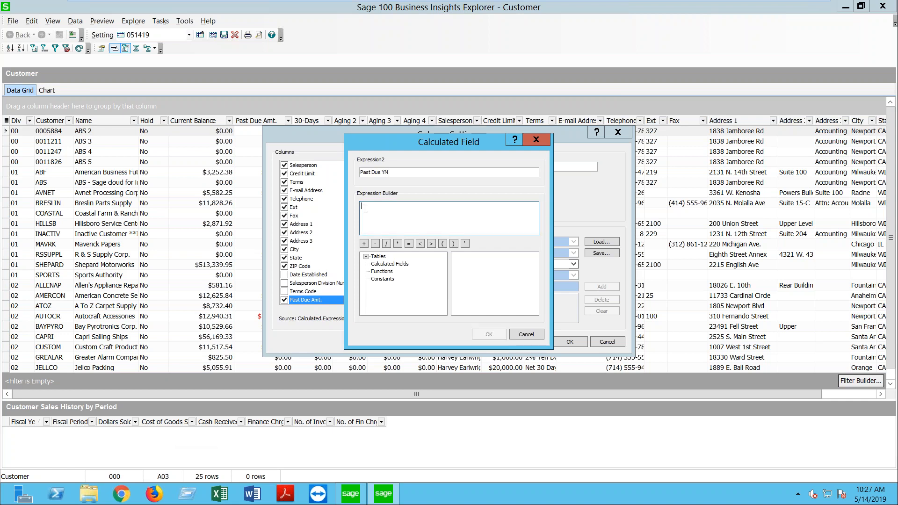
pyautogui.click(392, 264)
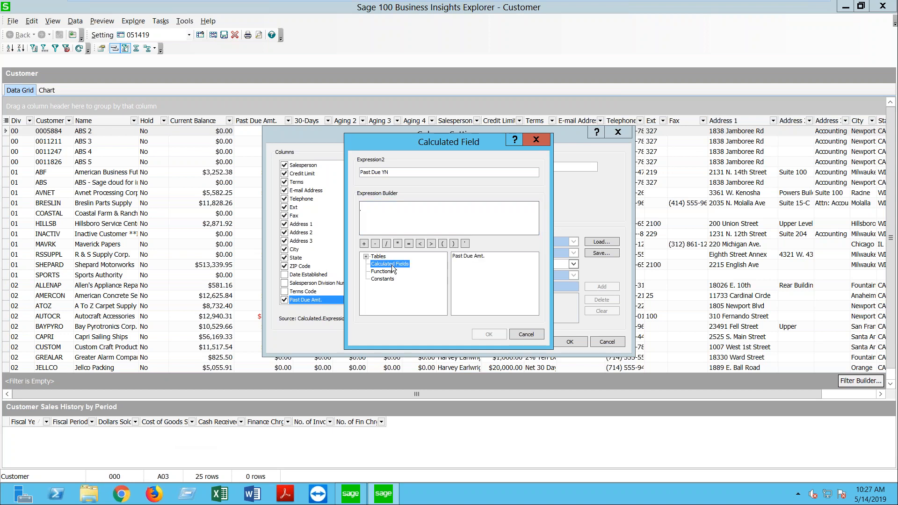
pyautogui.click(475, 258)
pyautogui.doubleClick(473, 257)
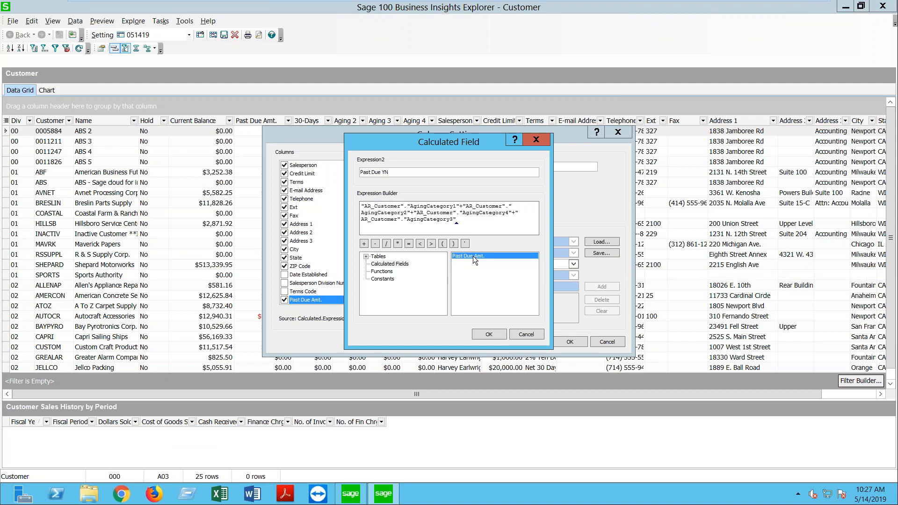
pyautogui.click(488, 335)
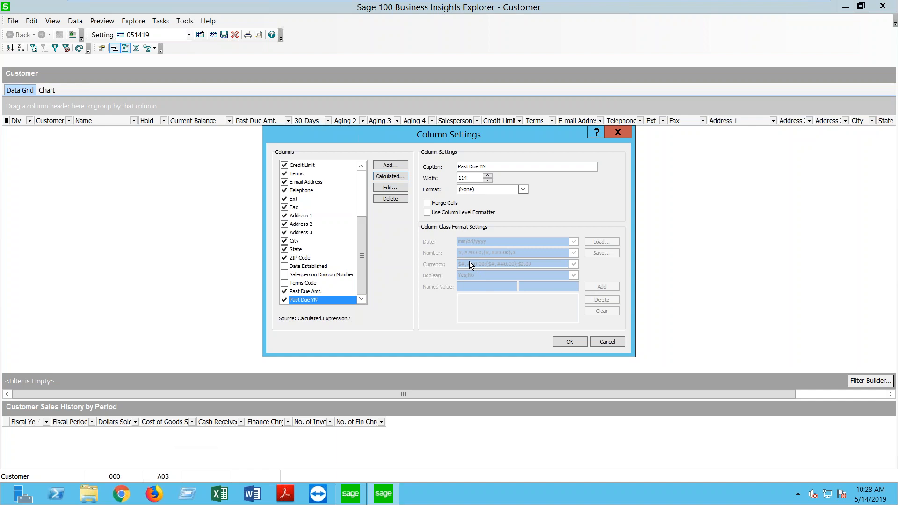
# Step: Format Past Due YN as Boolean with a column-level formatter, keeping Yes;No
pyautogui.click(523, 190)
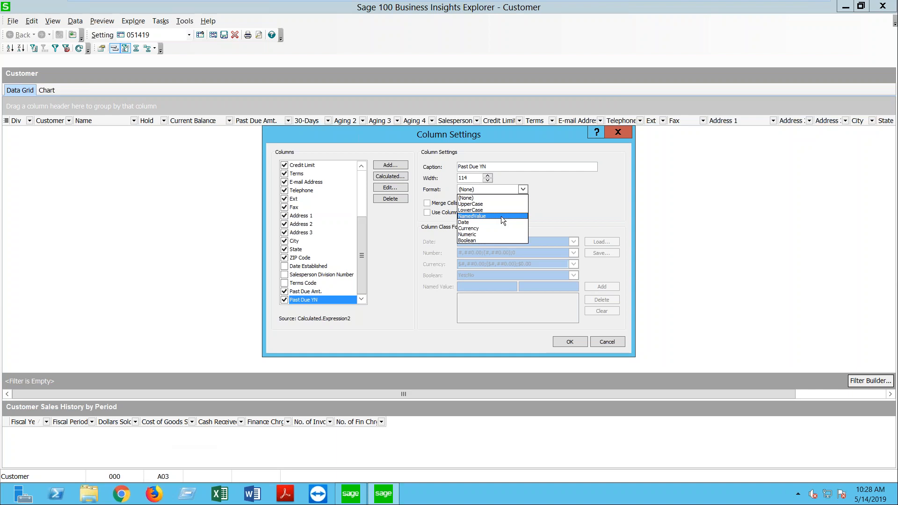
pyautogui.click(469, 240)
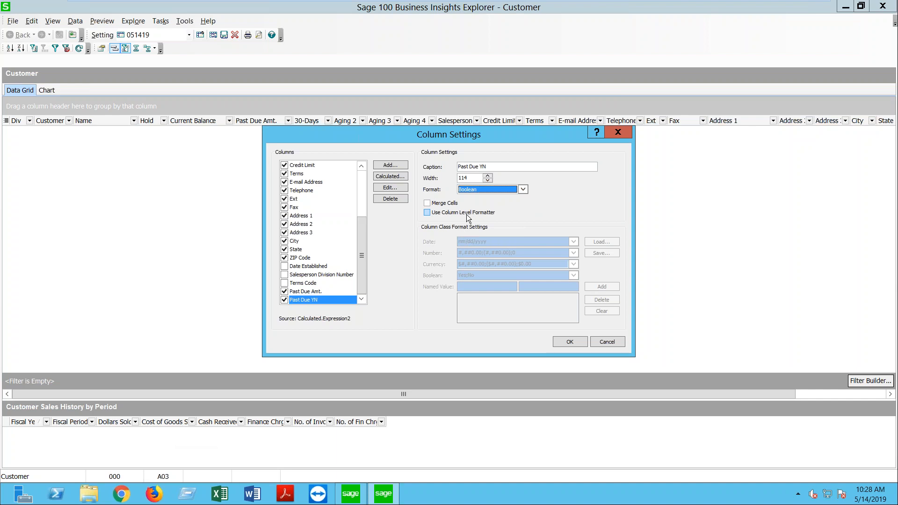
pyautogui.click(427, 212)
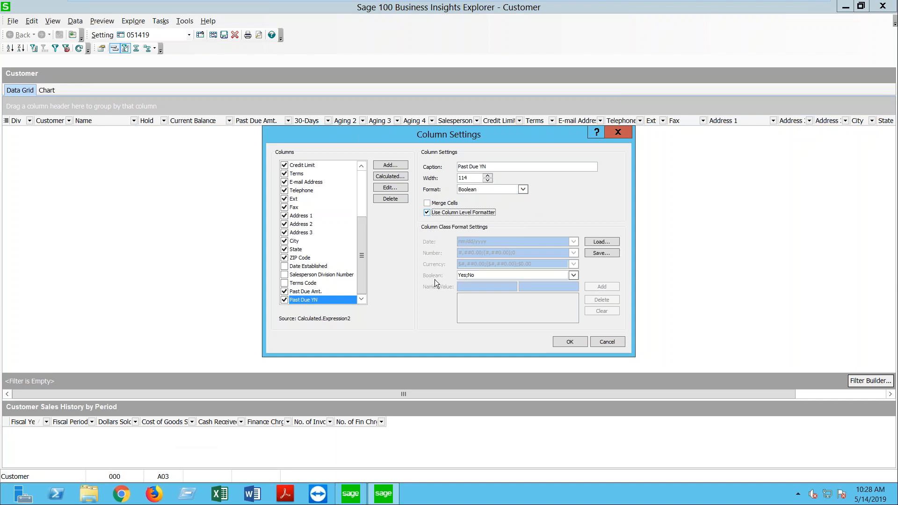
pyautogui.click(573, 276)
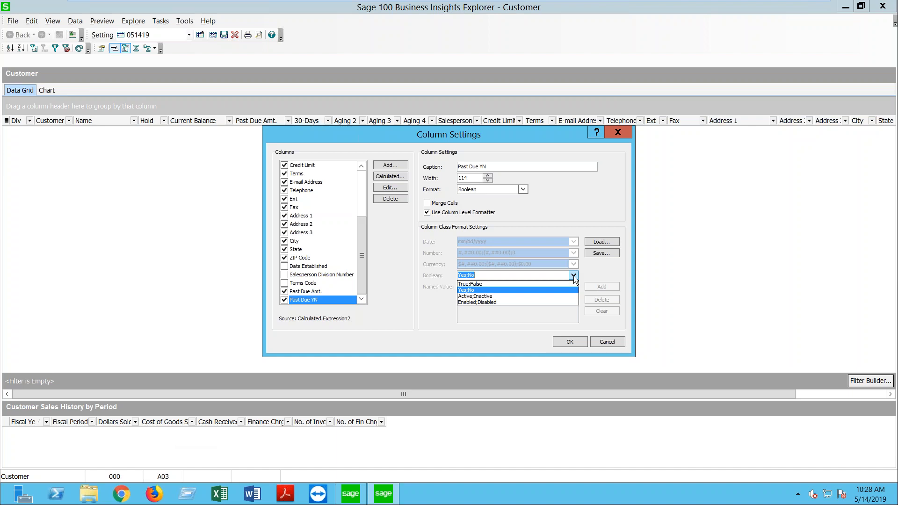
pyautogui.click(573, 276)
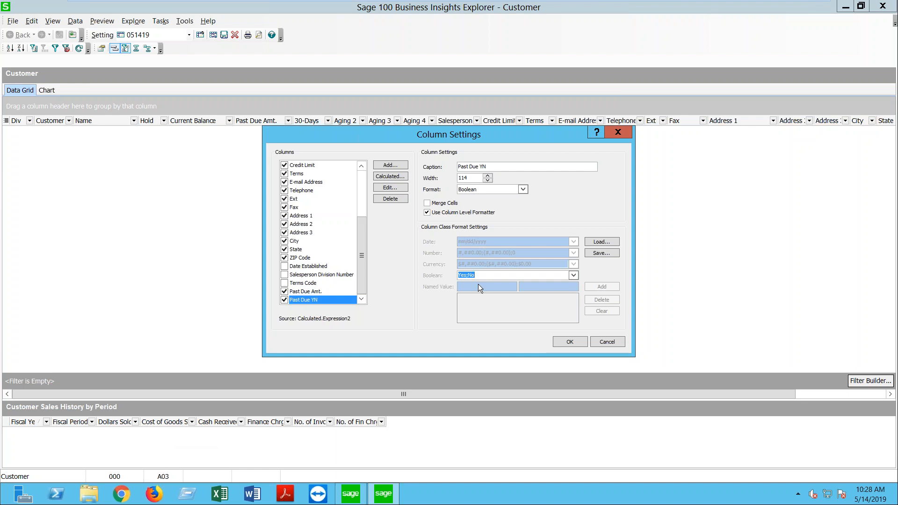
# Step: Change the Boolean format to [Red]Yes;[Green]No and apply the column settings
pyautogui.click(459, 275)
pyautogui.rightClick(461, 276)
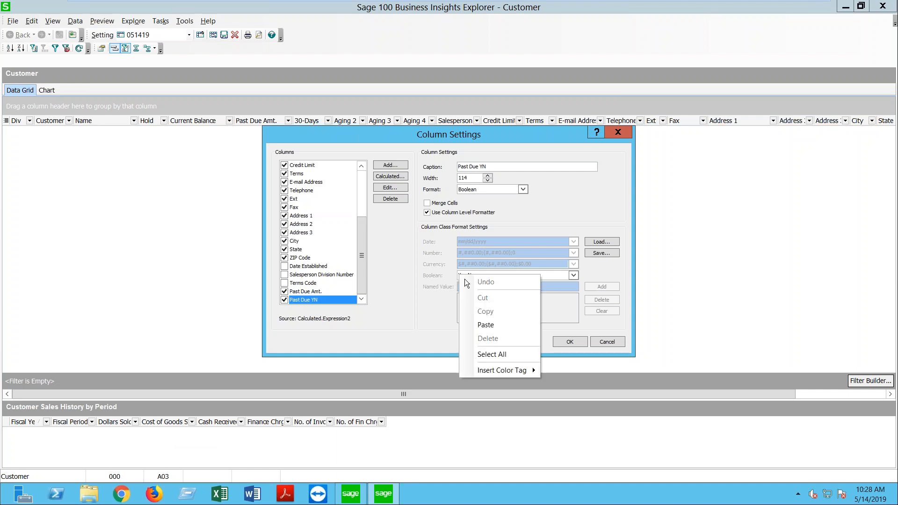
pyautogui.click(504, 355)
pyautogui.click(462, 275)
pyautogui.rightClick(462, 275)
pyautogui.moveTo(512, 371)
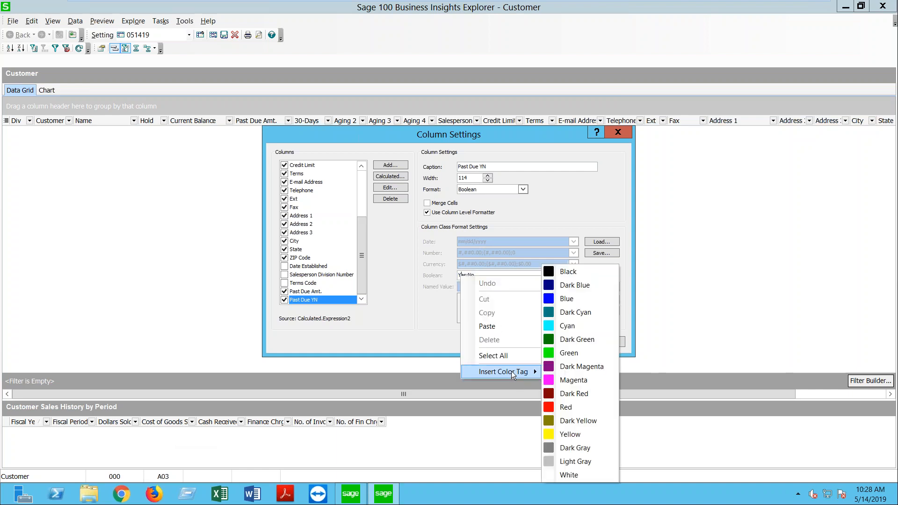
pyautogui.click(561, 407)
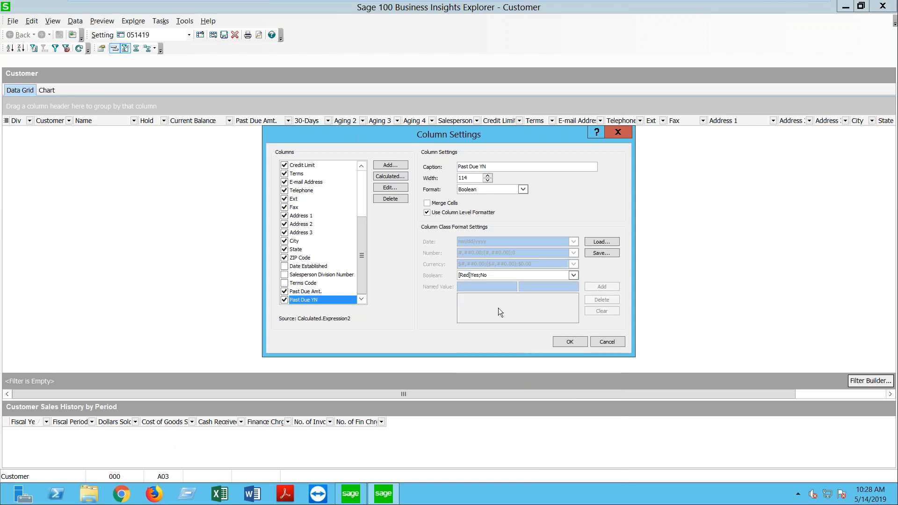
pyautogui.rightClick(493, 275)
pyautogui.moveTo(538, 372)
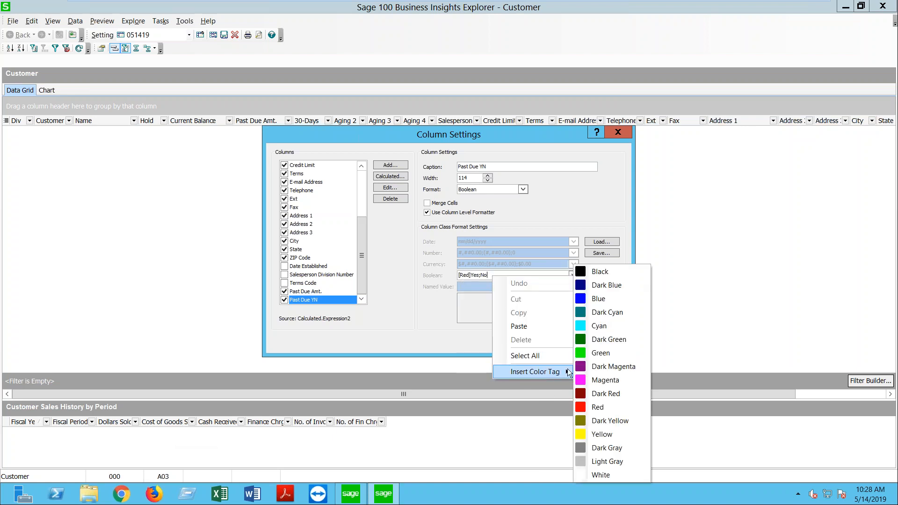
pyautogui.click(596, 354)
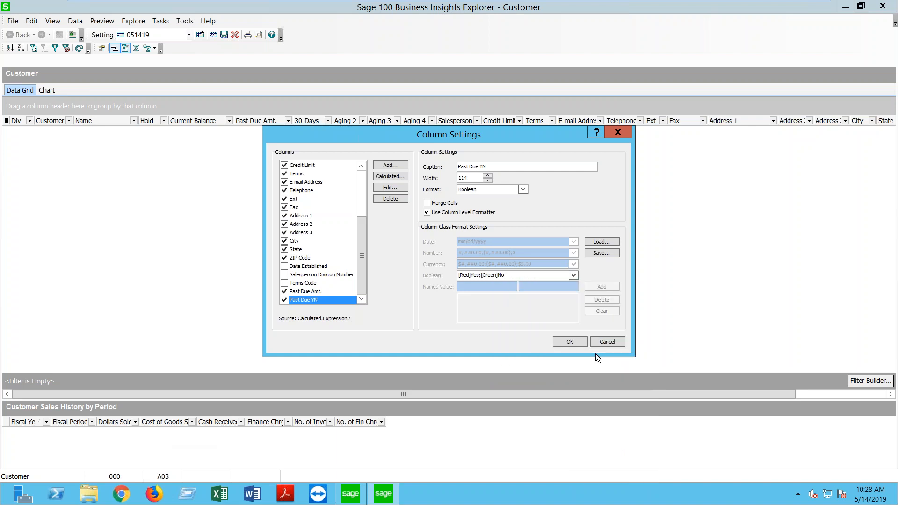
pyautogui.click(569, 342)
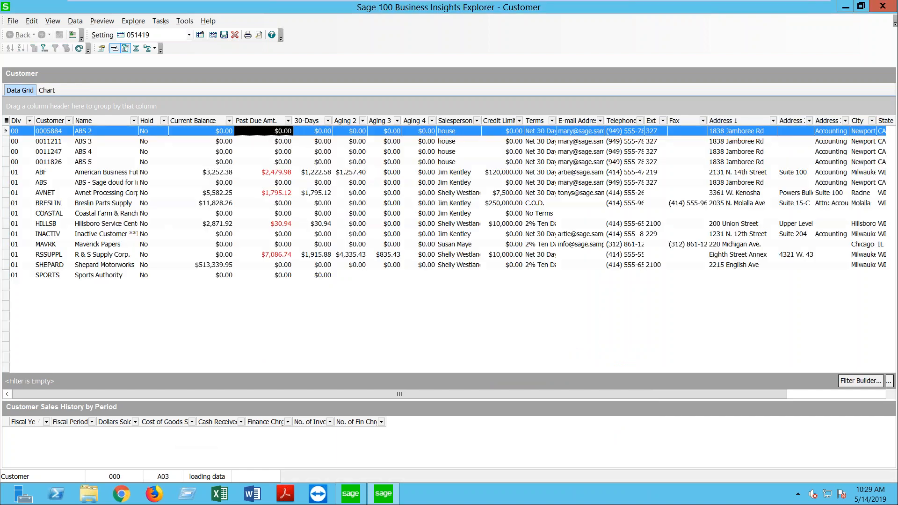
# Step: Move Past Due YN beside Past Due Amt. and sort it descending so Yes rows lead
pyautogui.moveTo(563, 395); pyautogui.dragTo(662, 398)
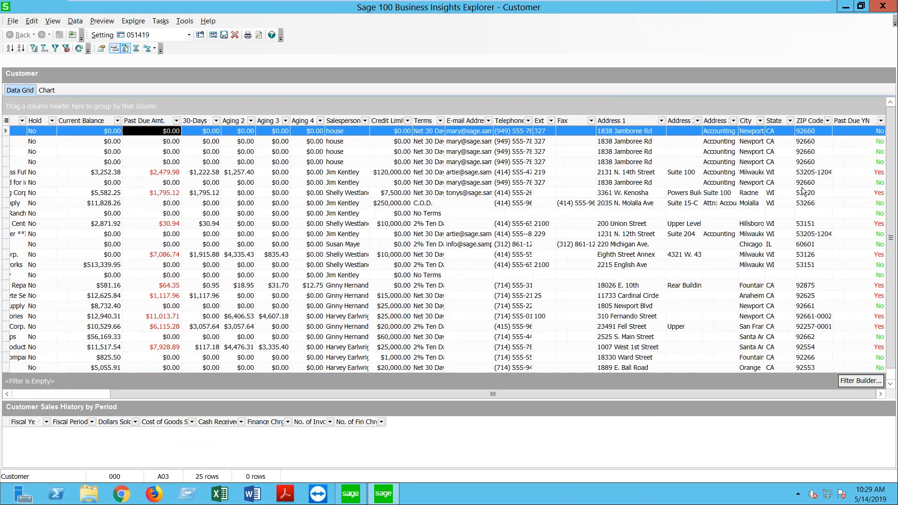
pyautogui.moveTo(849, 125); pyautogui.dragTo(150, 122)
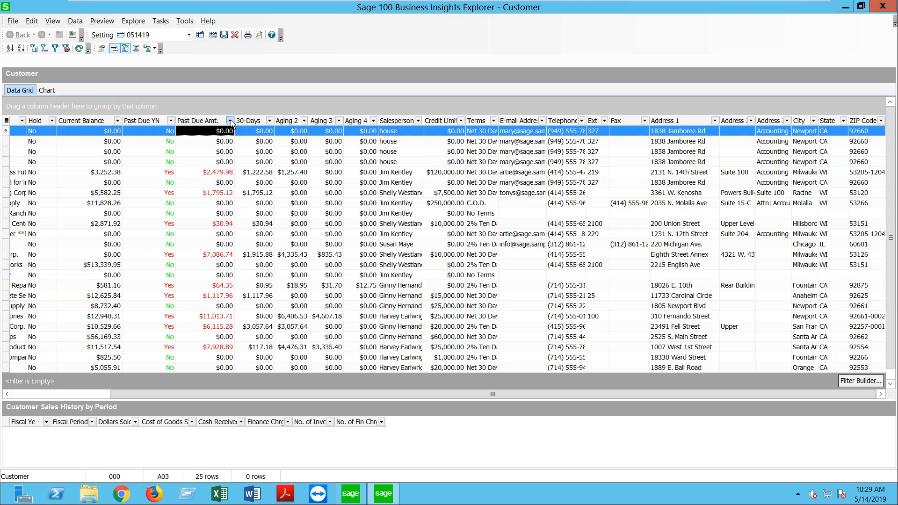
pyautogui.click(171, 121)
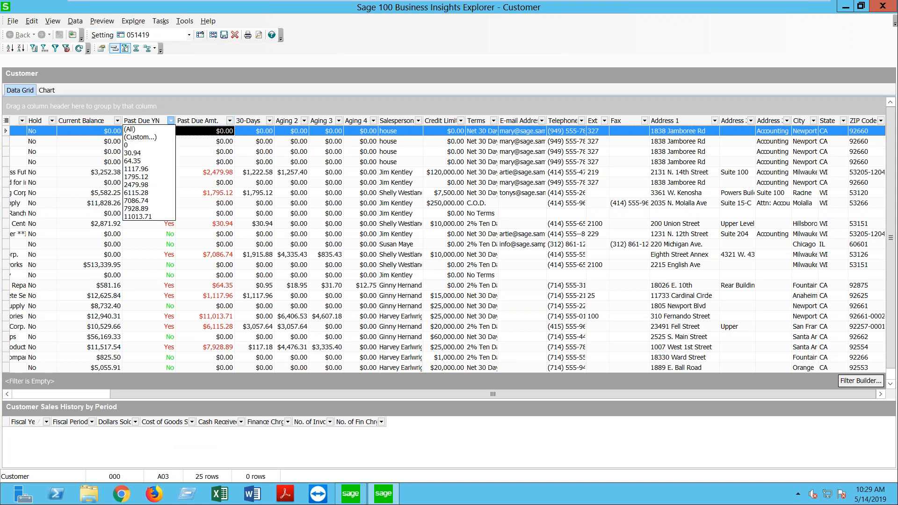
pyautogui.click(148, 122)
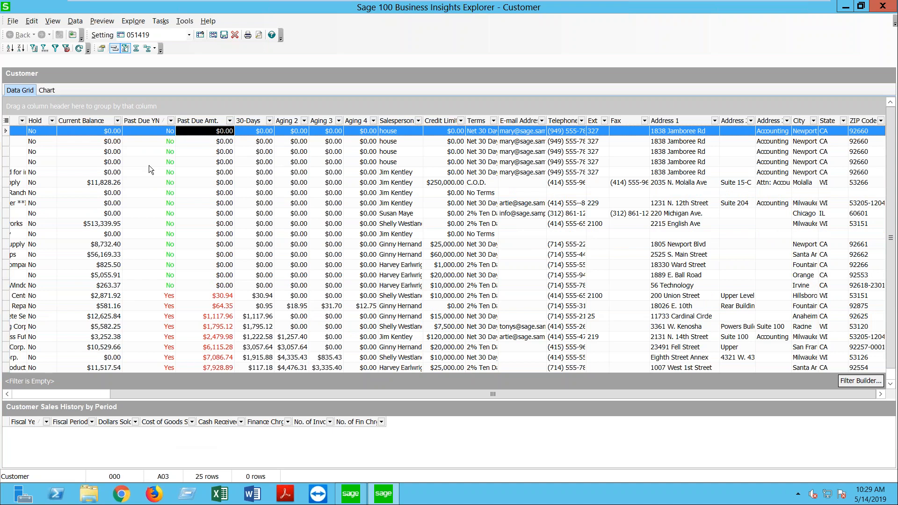
pyautogui.click(150, 122)
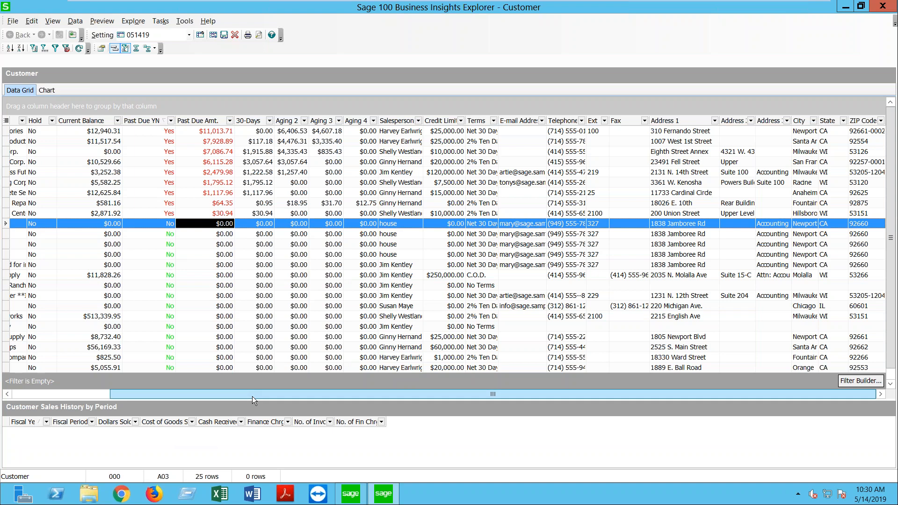
pyautogui.moveTo(237, 392); pyautogui.dragTo(120, 383)
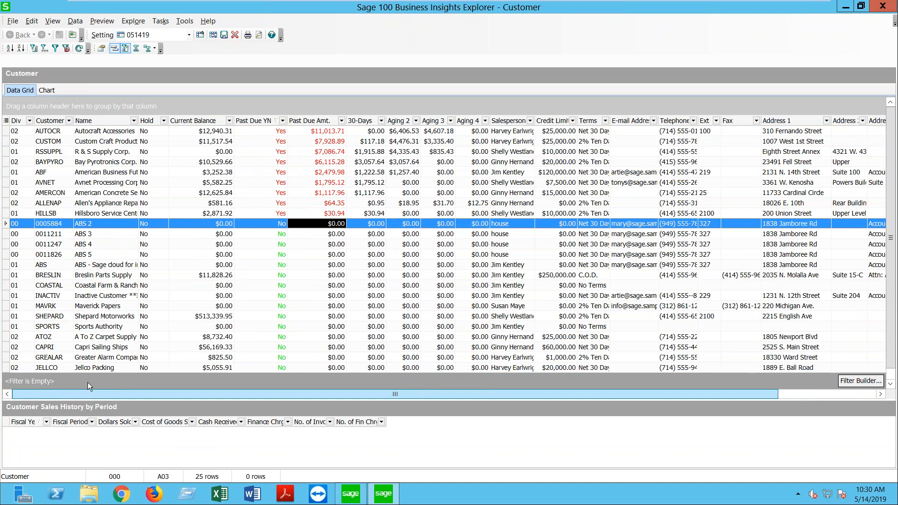
pyautogui.moveTo(77, 394); pyautogui.dragTo(380, 421)
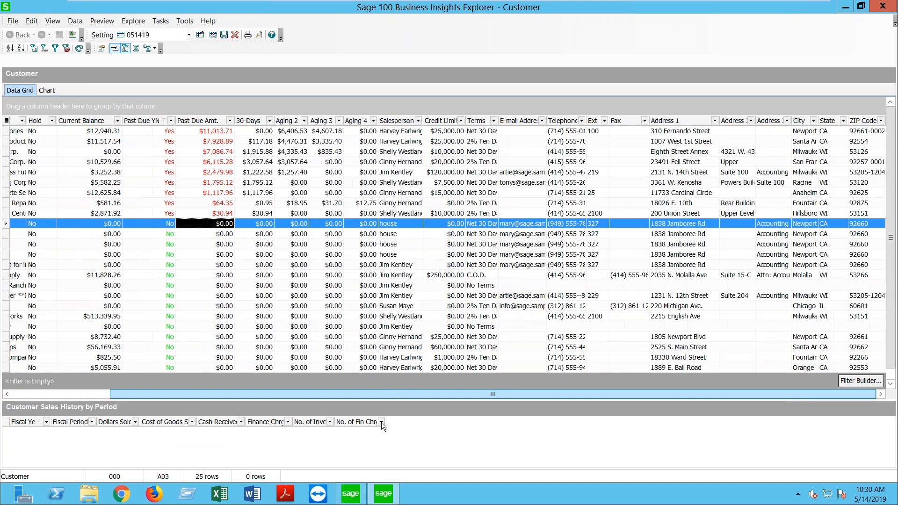
# Step: Start adding a new grid column from the AR_Customer table's fields
pyautogui.rightClick(681, 119)
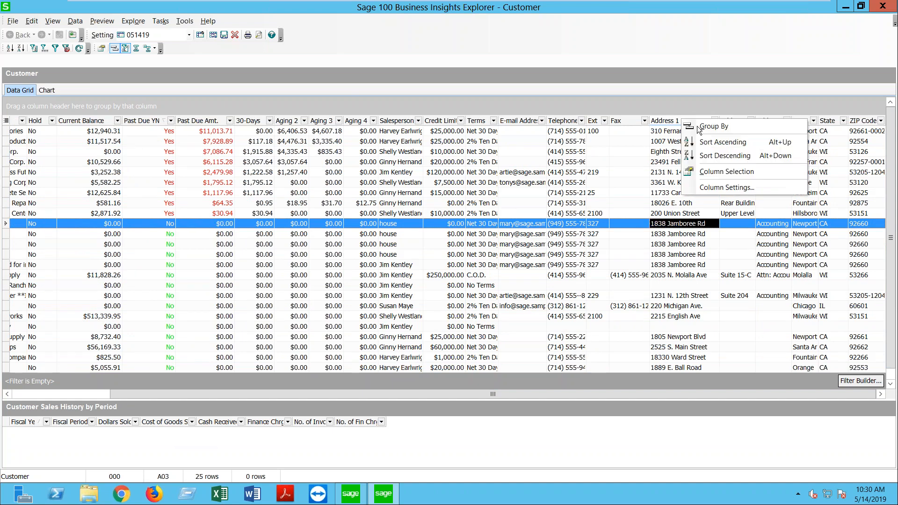
pyautogui.click(726, 188)
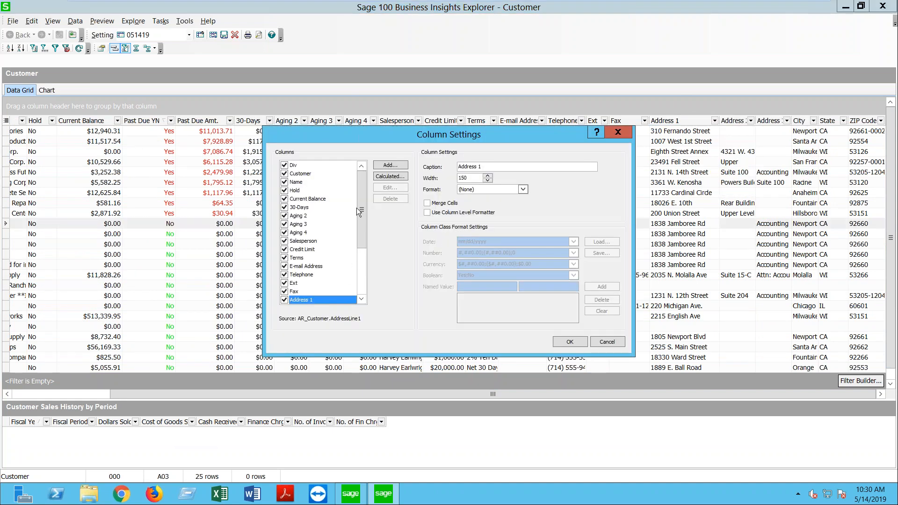
pyautogui.scroll(-3, 362, 192)
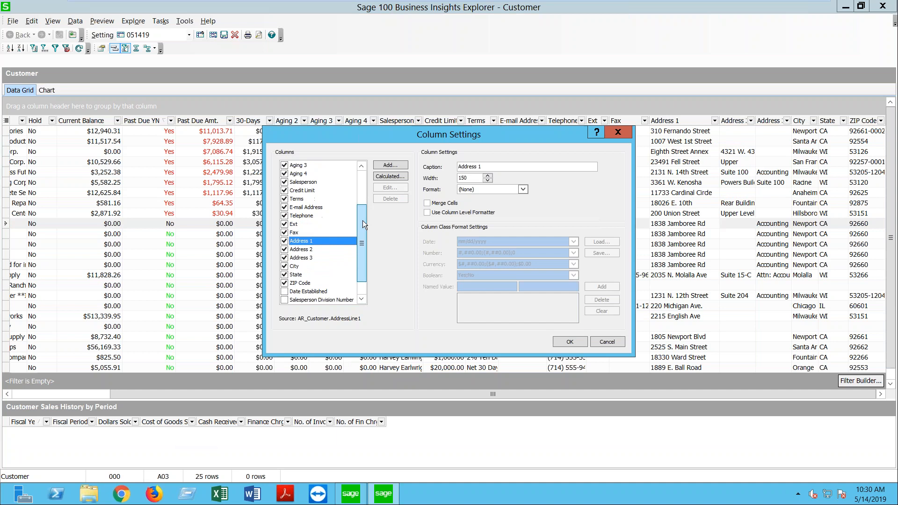
pyautogui.scroll(-3, 363, 220)
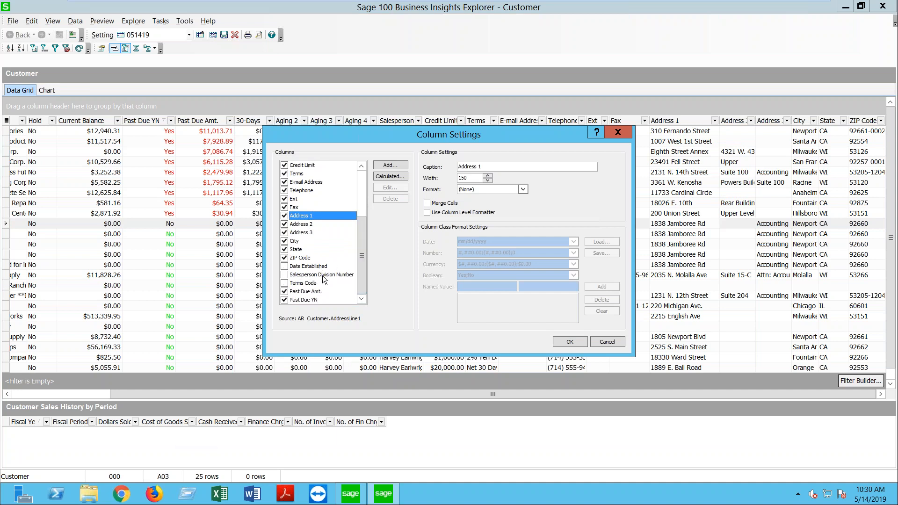
pyautogui.click(391, 166)
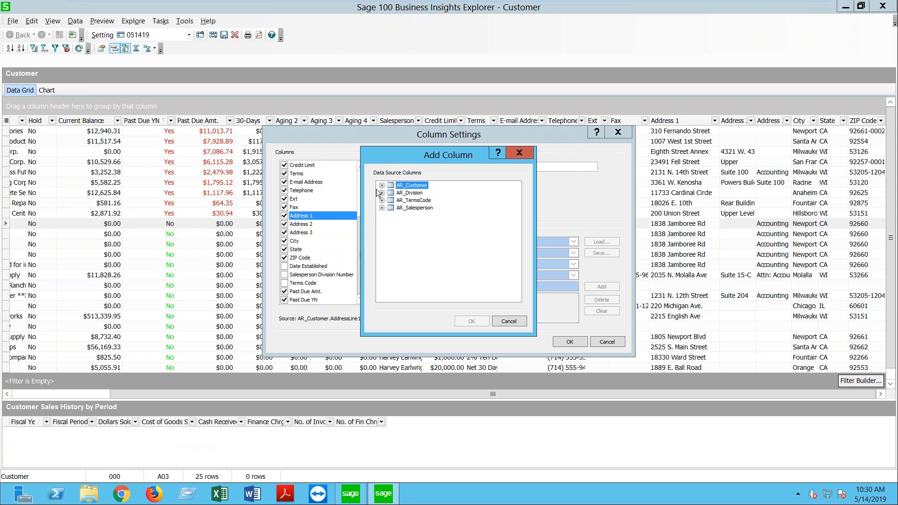
pyautogui.click(382, 186)
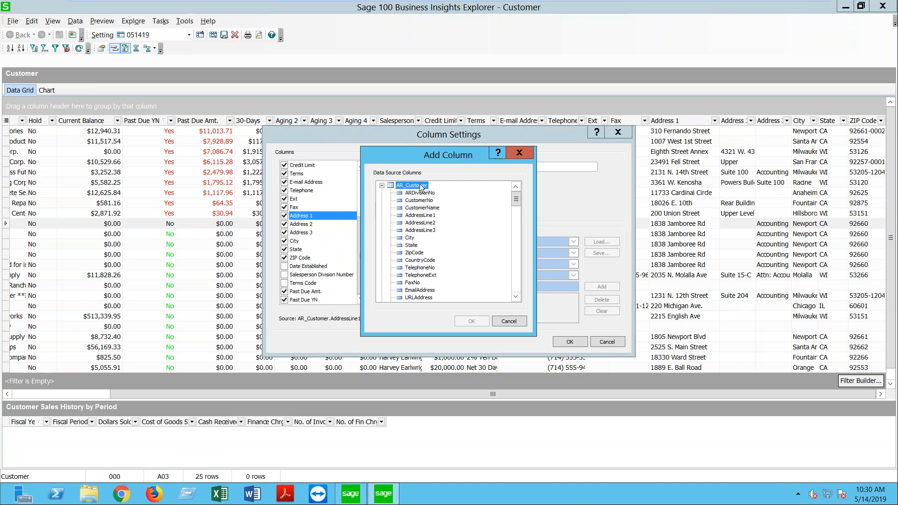
# Step: Pick the CustomerStatus field and apply it as a new Customer grid column
pyautogui.click(515, 296)
pyautogui.click(515, 297)
pyautogui.click(515, 297)
pyautogui.click(516, 297)
pyautogui.click(515, 296)
pyautogui.click(515, 297)
pyautogui.click(516, 297)
pyautogui.click(515, 297)
pyautogui.click(516, 297)
pyautogui.click(515, 296)
pyautogui.click(516, 297)
pyautogui.click(515, 297)
pyautogui.click(515, 296)
pyautogui.click(515, 297)
pyautogui.click(515, 297)
pyautogui.click(516, 296)
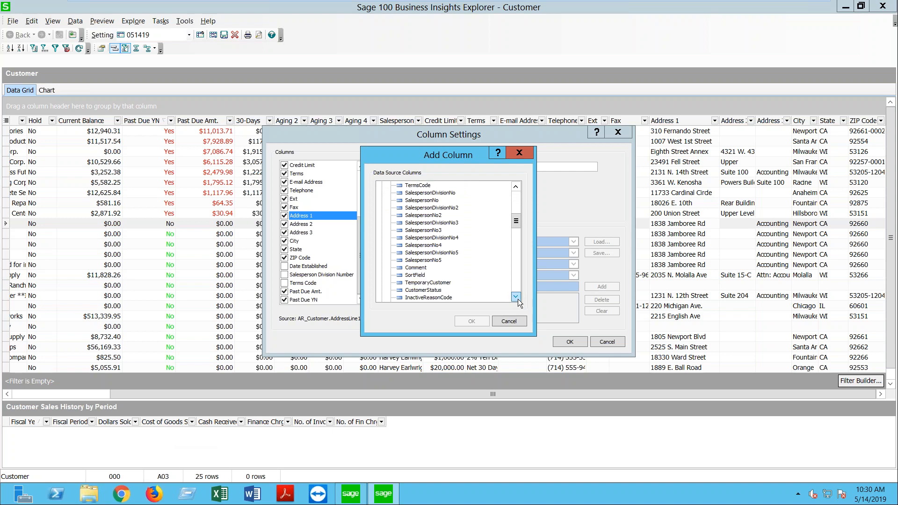
pyautogui.click(422, 290)
pyautogui.click(470, 321)
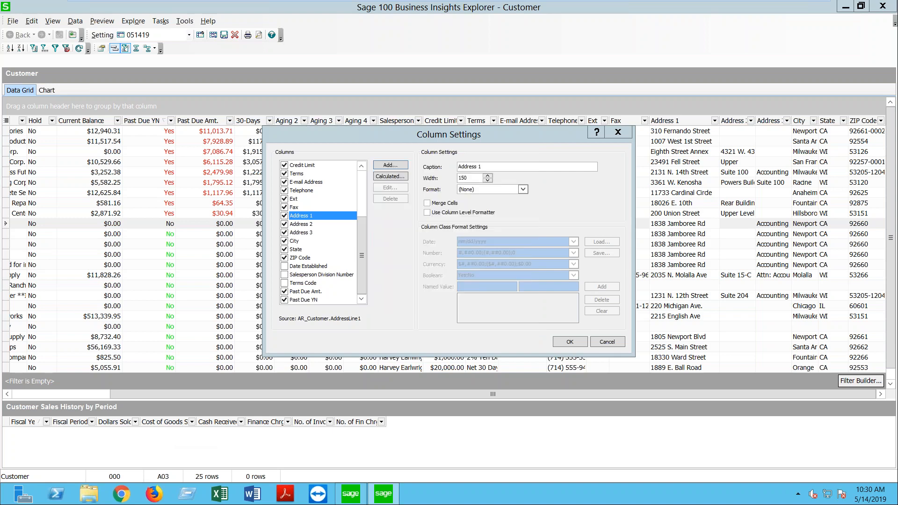
pyautogui.click(569, 345)
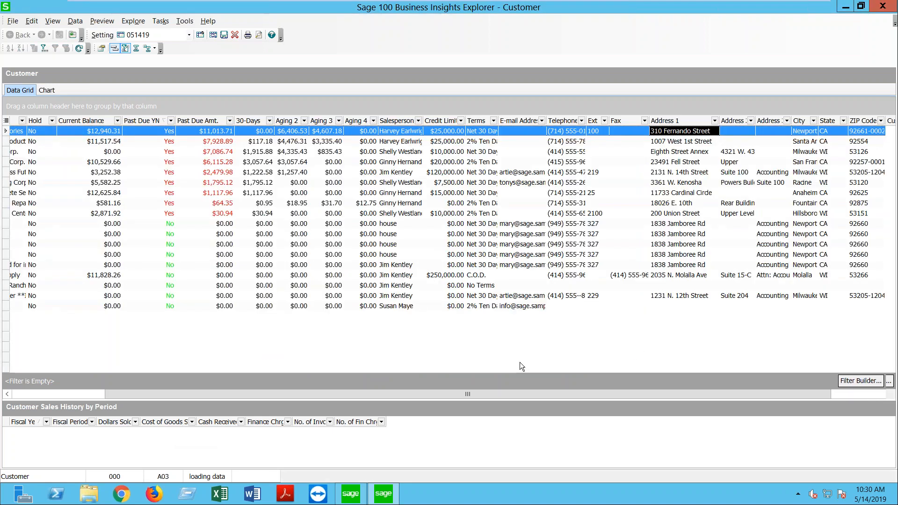
pyautogui.moveTo(501, 392); pyautogui.dragTo(572, 394)
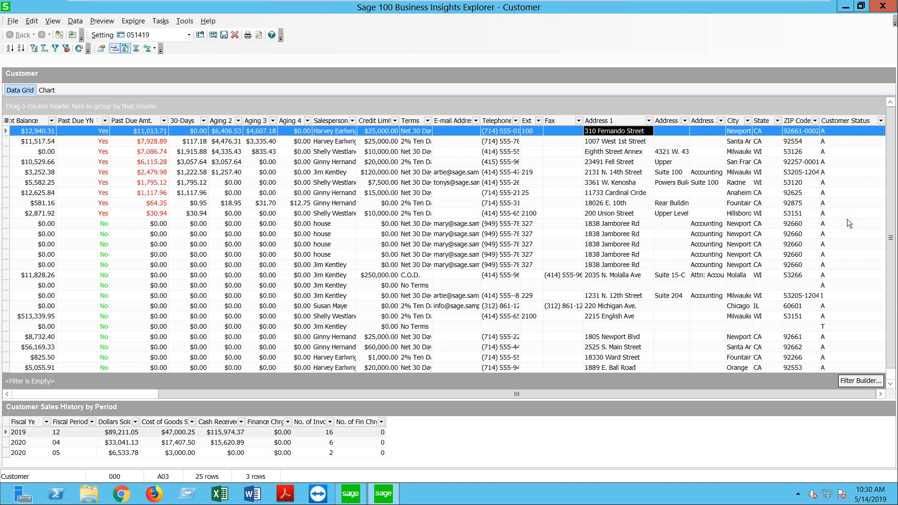
# Step: Set the Customer Status column to NamedValue format with Use Column Level Formatter ticked
pyautogui.rightClick(832, 122)
pyautogui.click(810, 192)
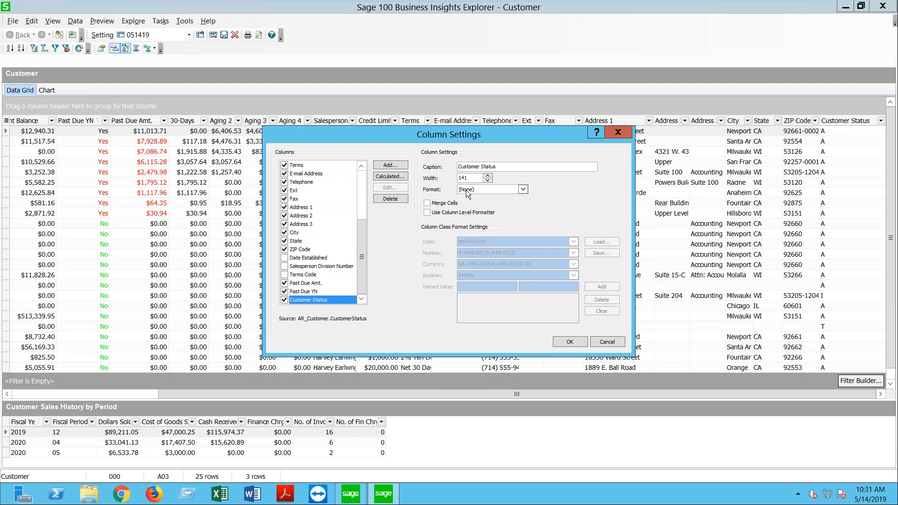
pyautogui.click(524, 187)
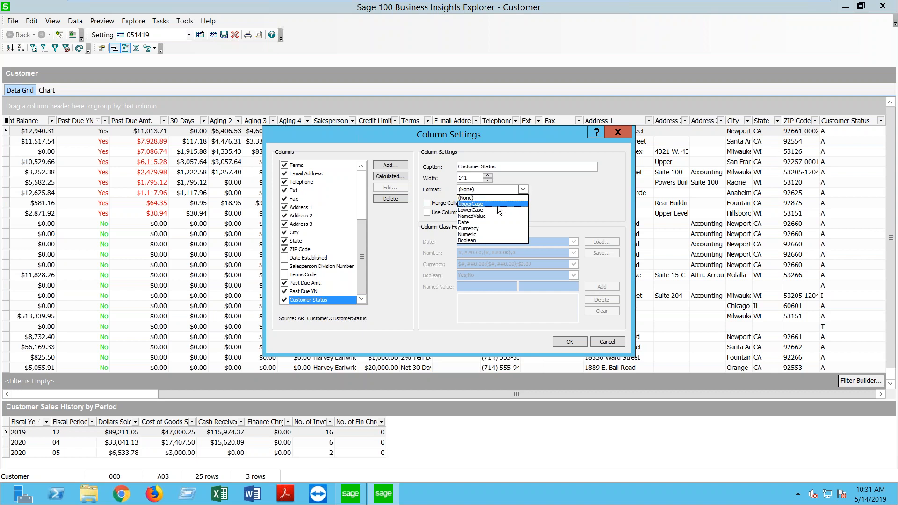
pyautogui.click(487, 217)
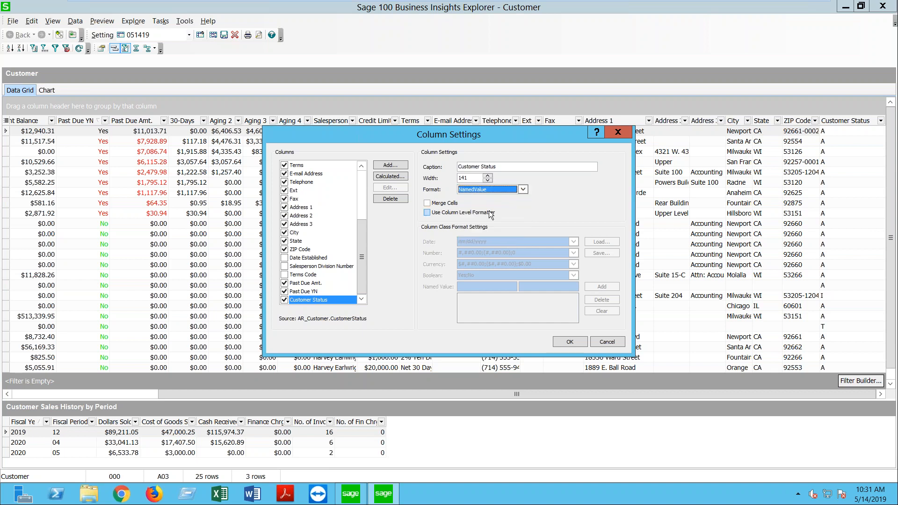
pyautogui.click(465, 212)
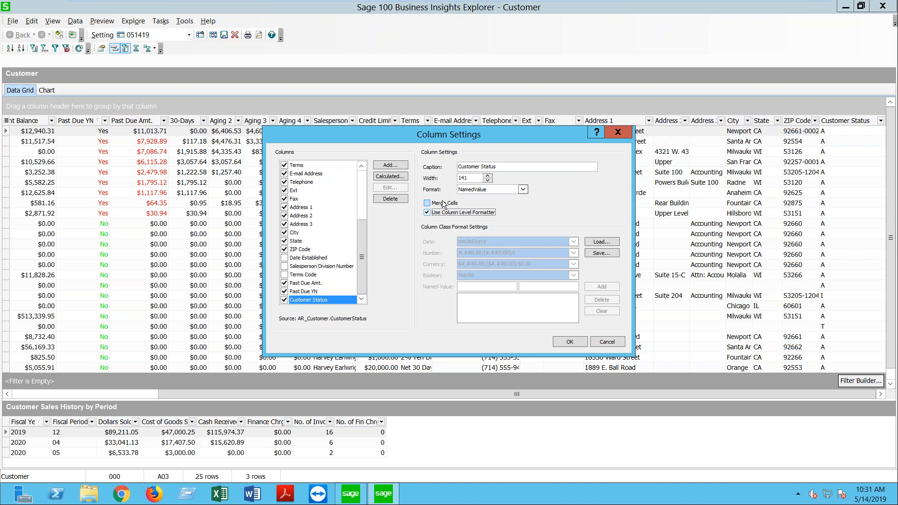
pyautogui.click(473, 287)
# Step: Add the named value I = Bad Customer
pyautogui.write('I')
pyautogui.press('Tab')
pyautogui.write('Bad Custome')
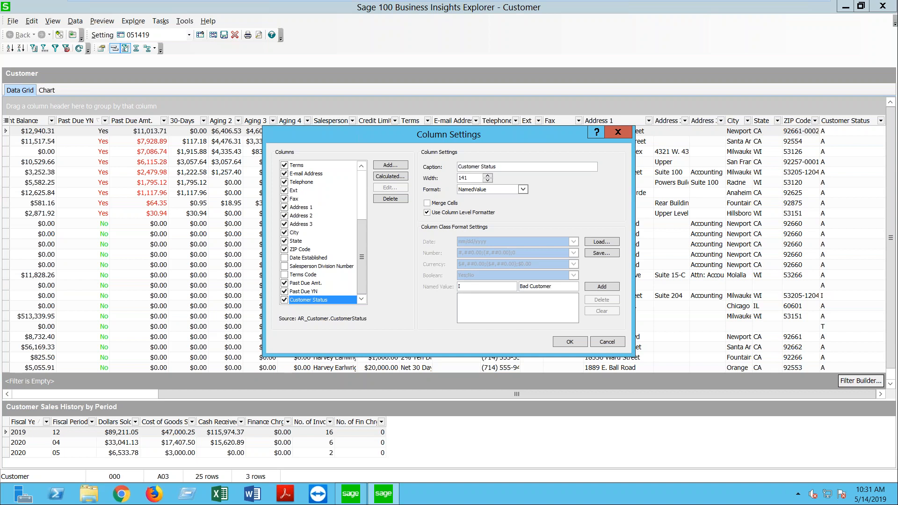
pyautogui.write('r')
pyautogui.click(601, 287)
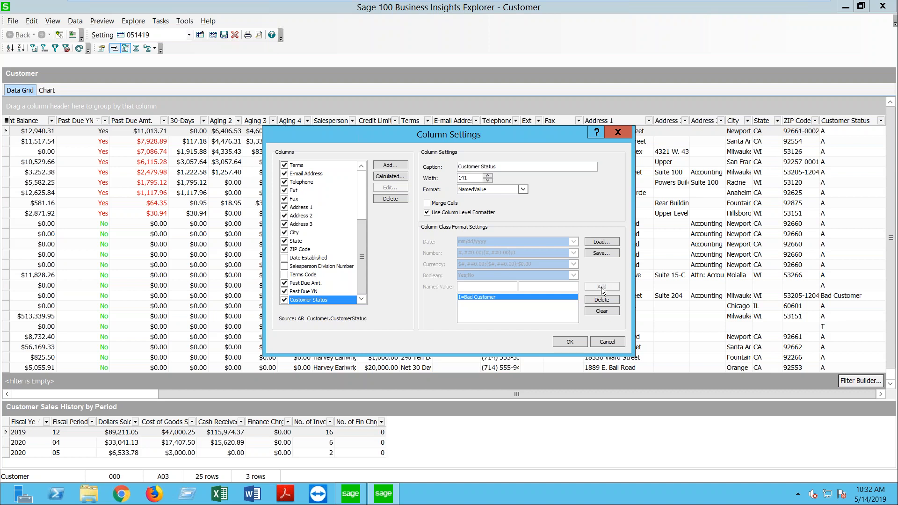
# Step: Add named values A = Good Customer and T = Never see em' again
pyautogui.write('A')
pyautogui.write('Good Custom')
pyautogui.write('er')
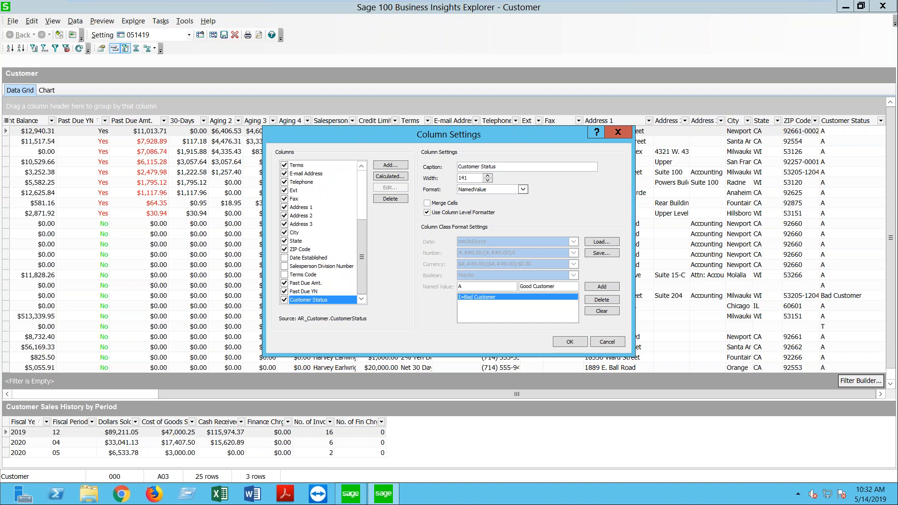
pyautogui.click(607, 287)
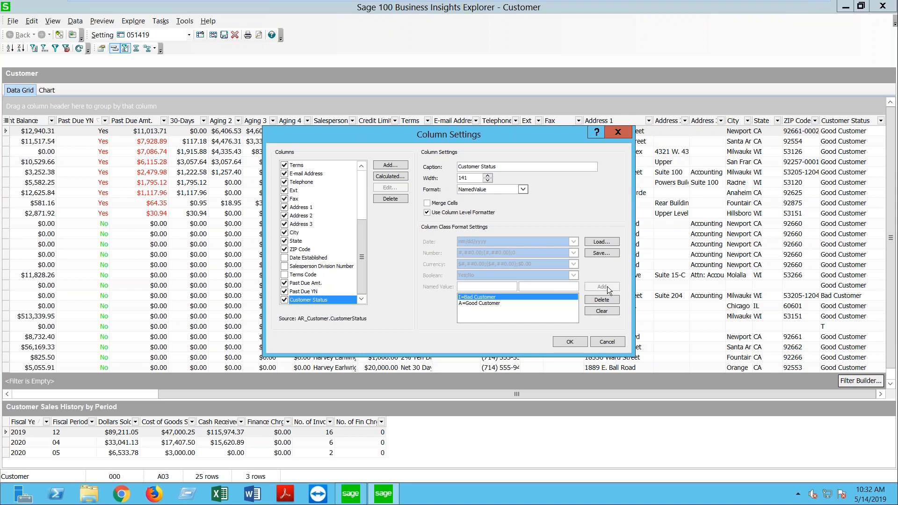
pyautogui.write('T')
pyautogui.write('Neve')
pyautogui.write('r se')
pyautogui.write('e em')
pyautogui.write("' again")
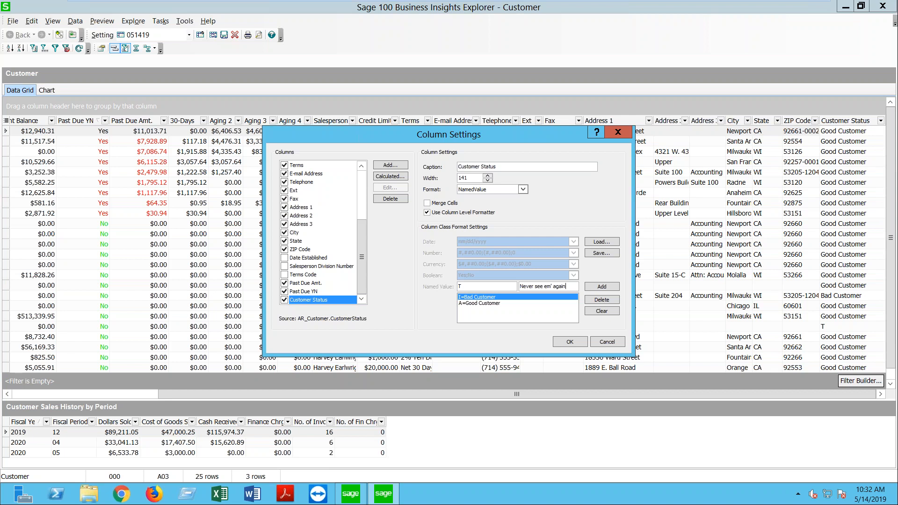
pyautogui.click(601, 287)
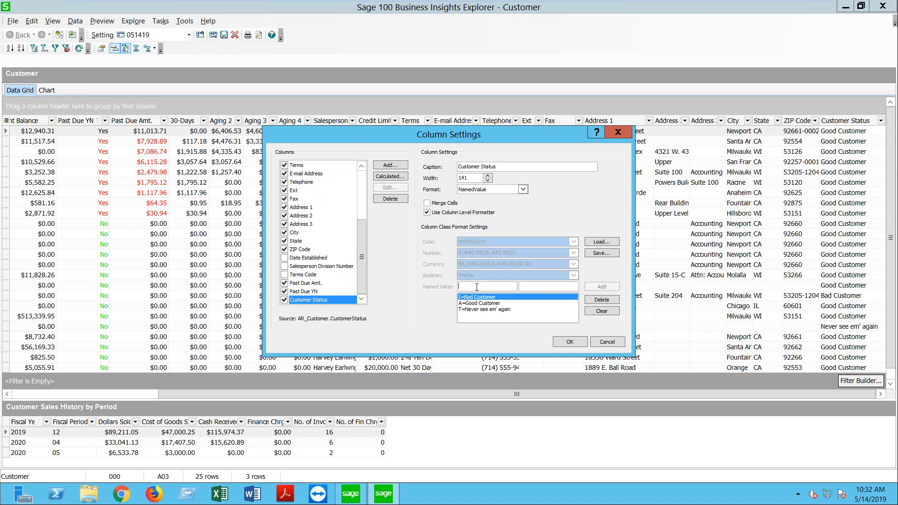
# Step: Apply the Customer Status formatting, check its filter values, and close the Customer window
pyautogui.click(570, 343)
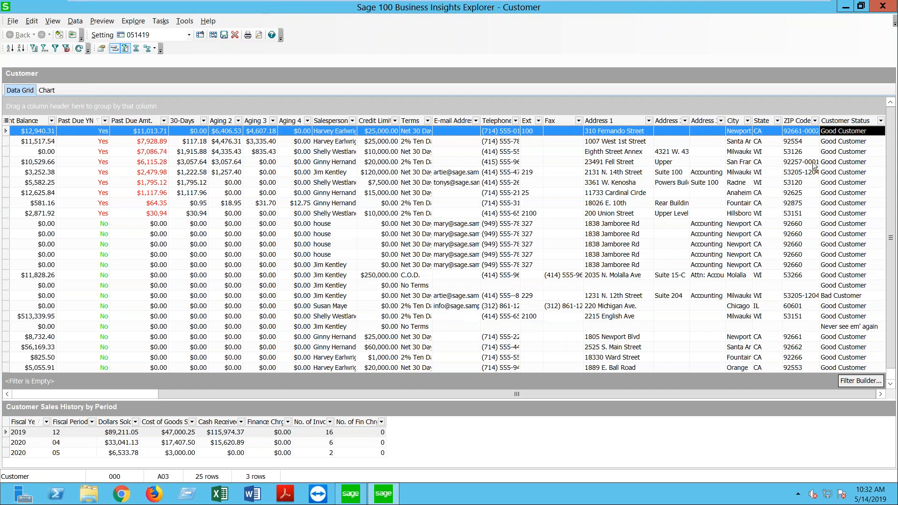
pyautogui.click(880, 120)
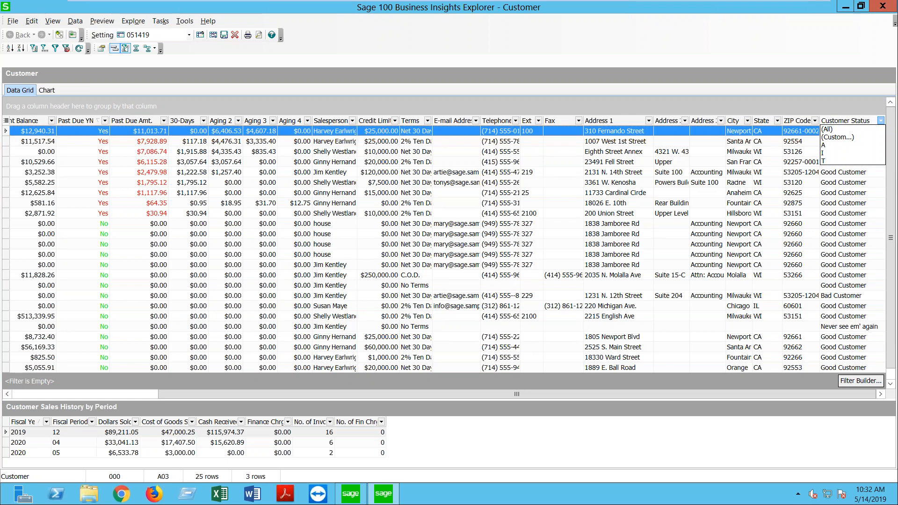
pyautogui.click(794, 101)
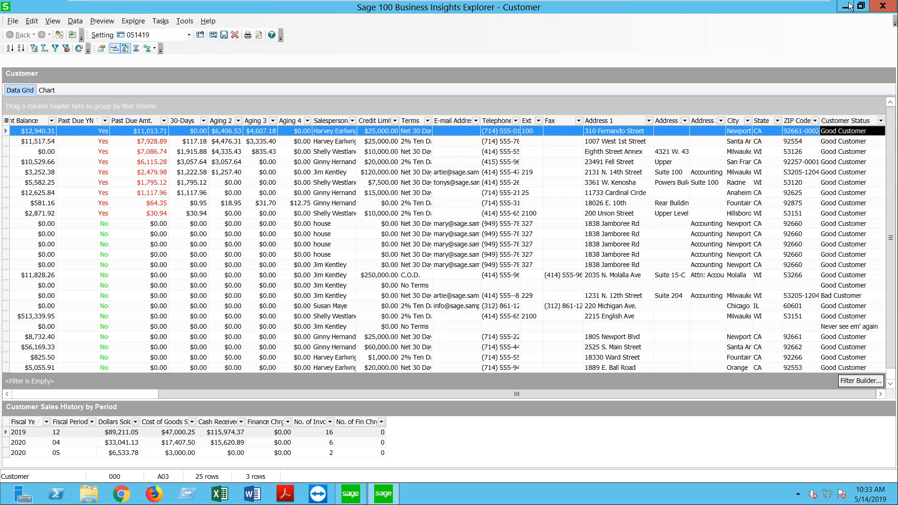
pyautogui.click(877, 10)
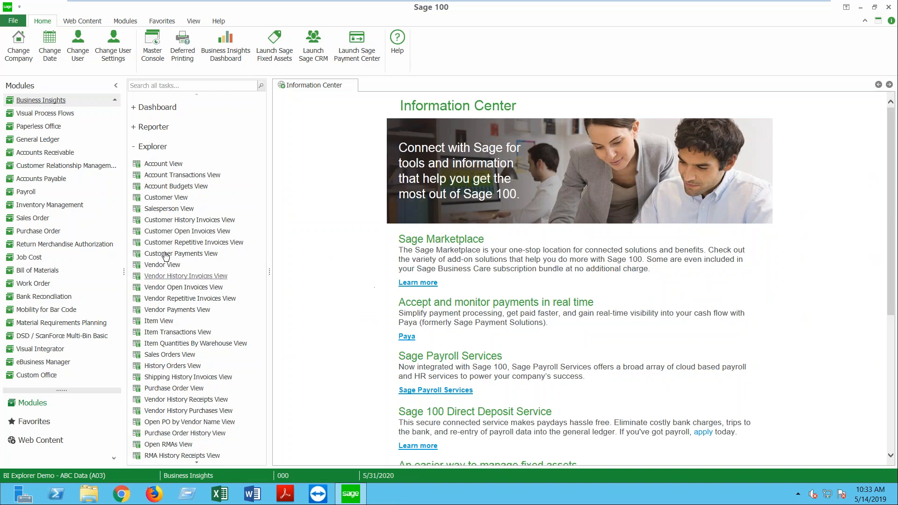
# Step: Expand the Explorer views list and open Item Transactions View
pyautogui.click(152, 147)
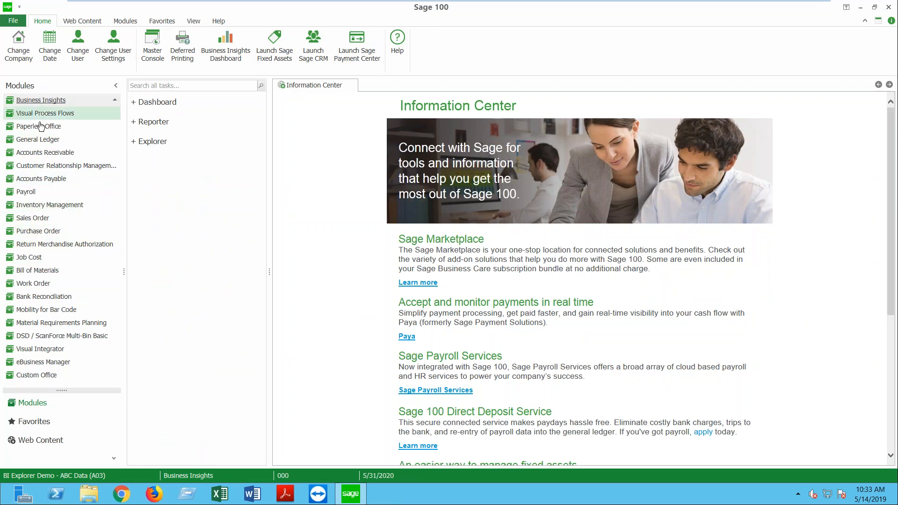
pyautogui.click(152, 142)
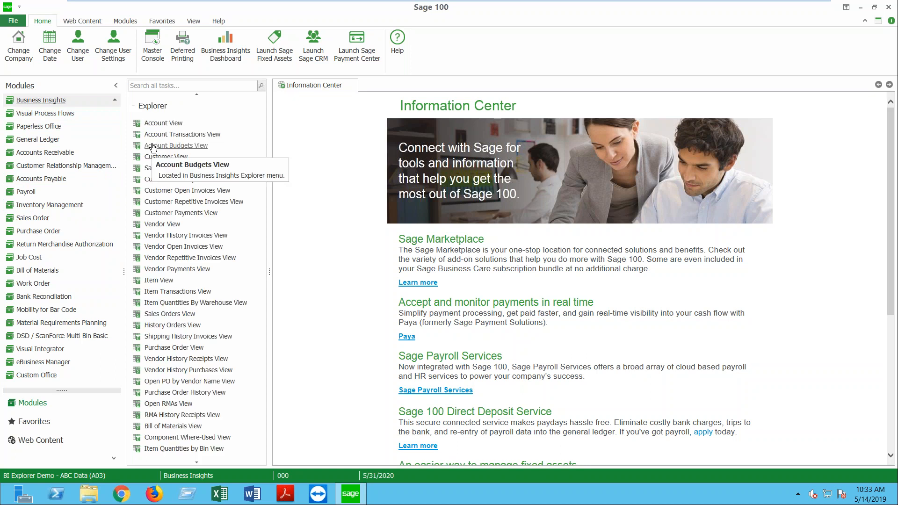
pyautogui.click(180, 292)
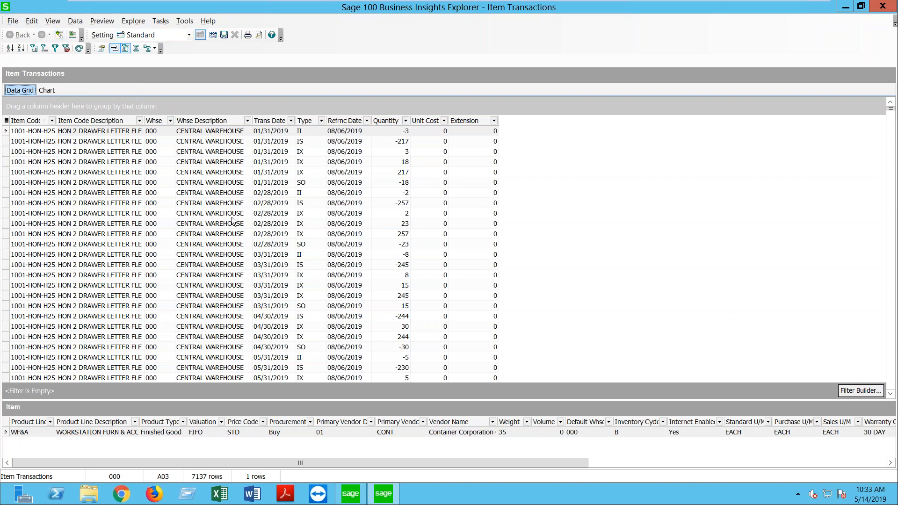
# Step: Save the current layout as the public setting SEANONALITY
pyautogui.click(12, 21)
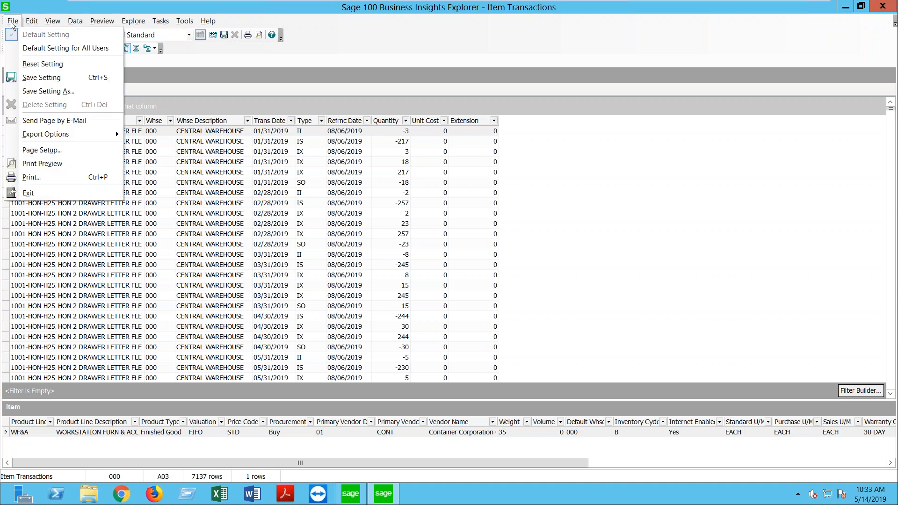
pyautogui.click(47, 90)
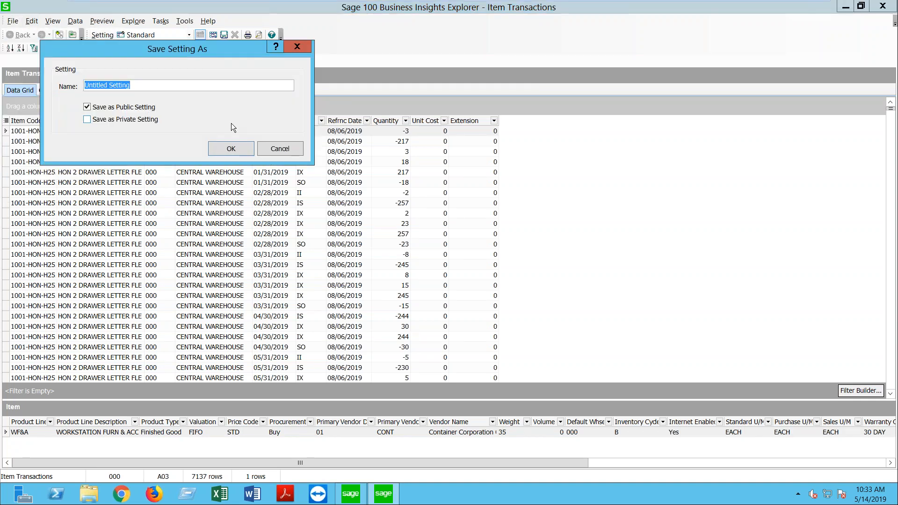
pyautogui.write('SEANONAL;')
pyautogui.press('BackSpace')
pyautogui.write('ITY')
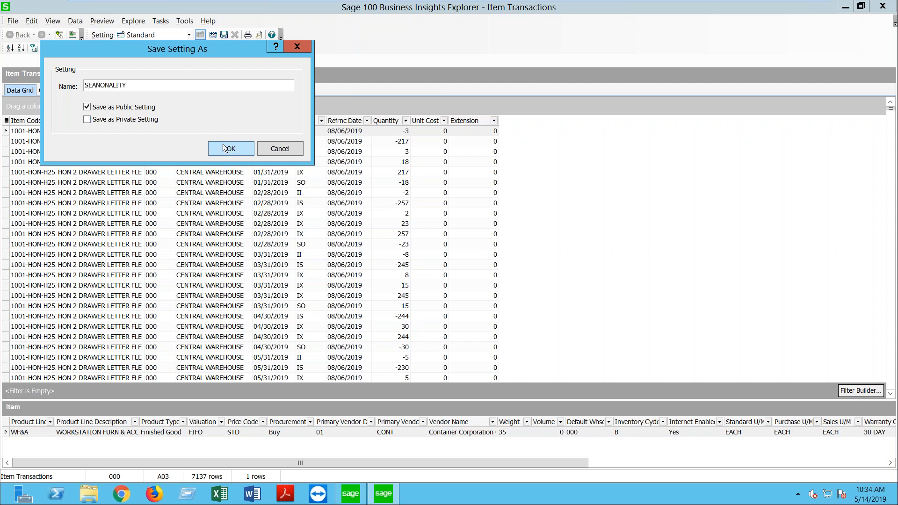
pyautogui.click(223, 152)
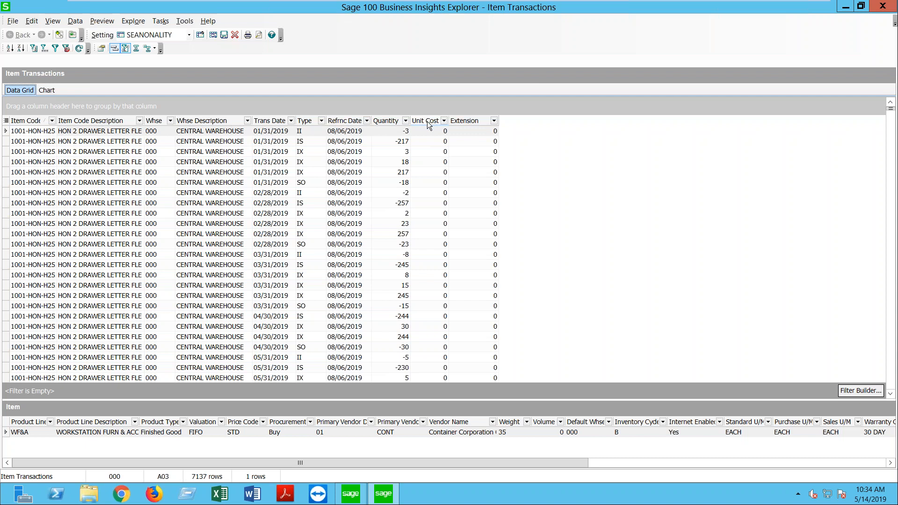
# Step: Remove the Unit Cost and Extension columns and filter Type to SO
pyautogui.moveTo(428, 121); pyautogui.dragTo(587, 6)
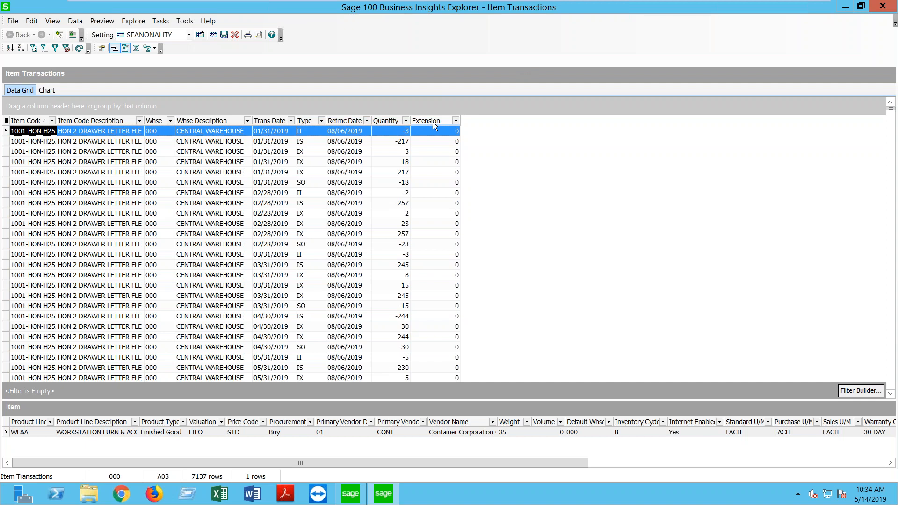
pyautogui.moveTo(479, 83); pyautogui.dragTo(590, 6)
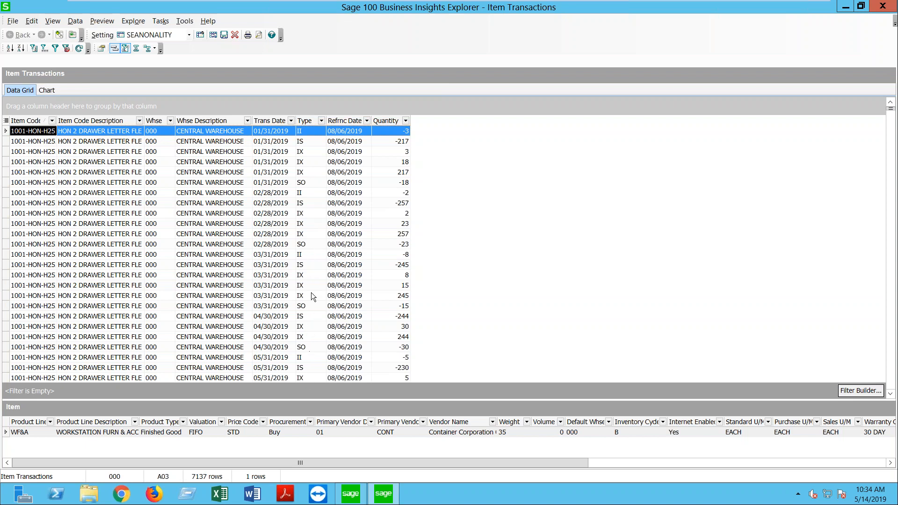
pyautogui.click(322, 121)
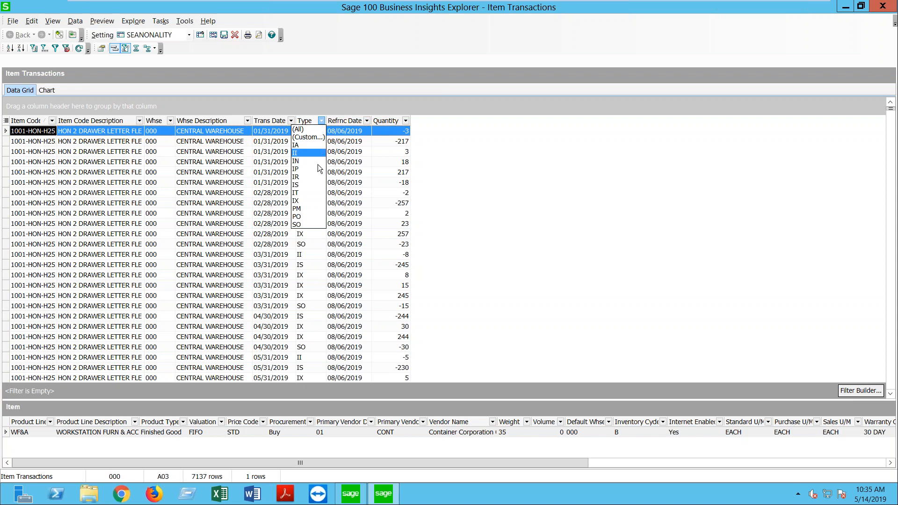
pyautogui.click(308, 225)
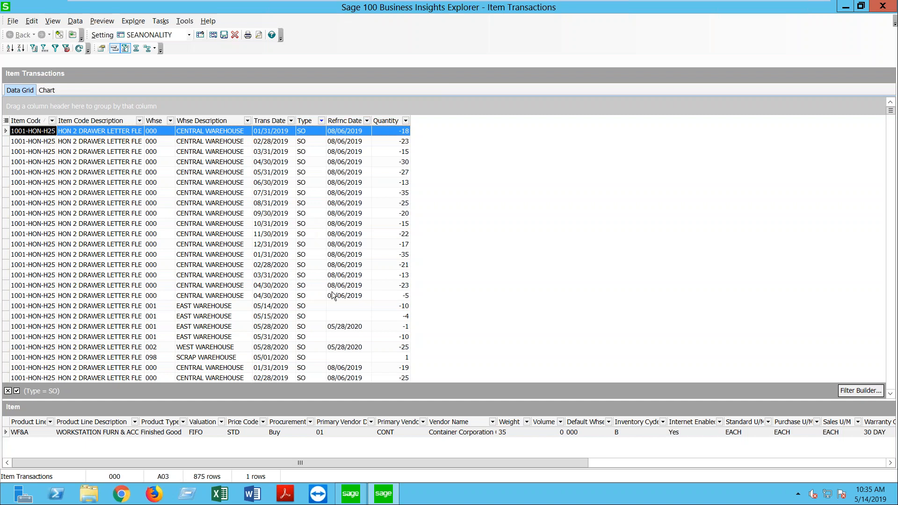
# Step: Build a Trans Date filter between 5/31/2019 and 5/31/2020 and apply it
pyautogui.click(863, 389)
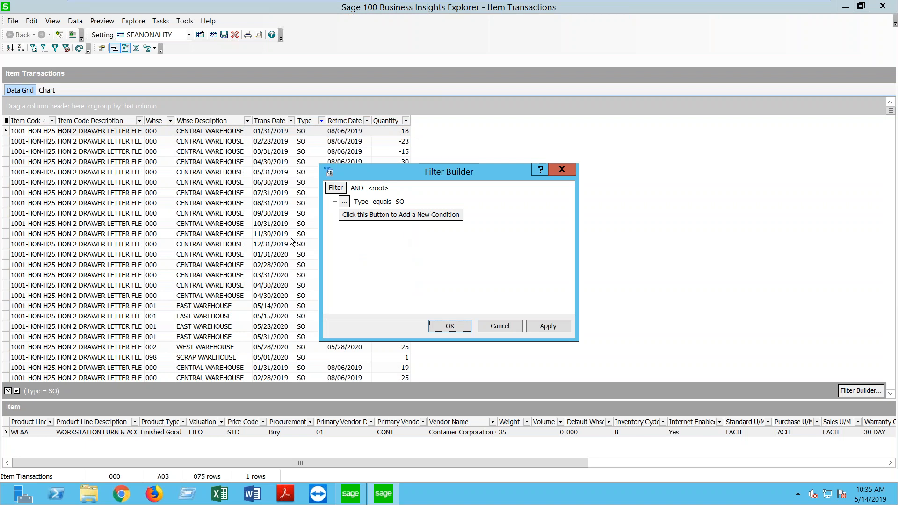
pyautogui.click(361, 201)
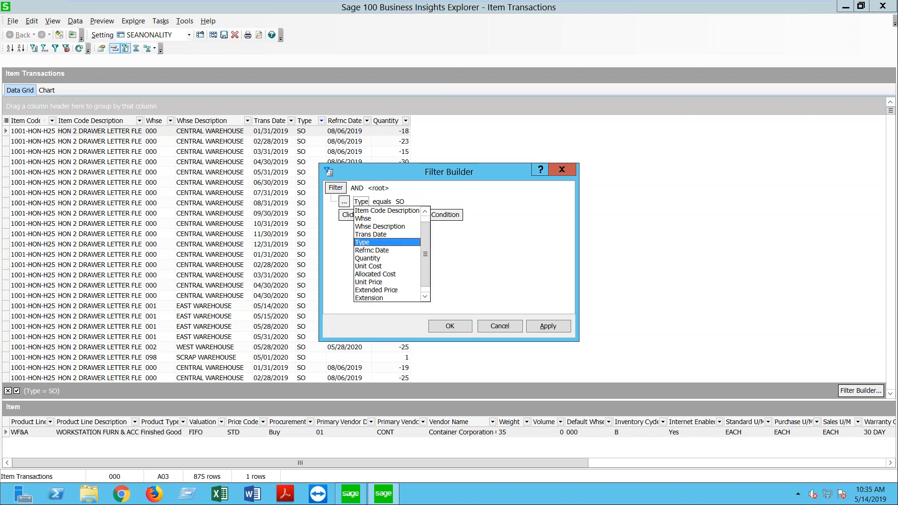
pyautogui.click(369, 229)
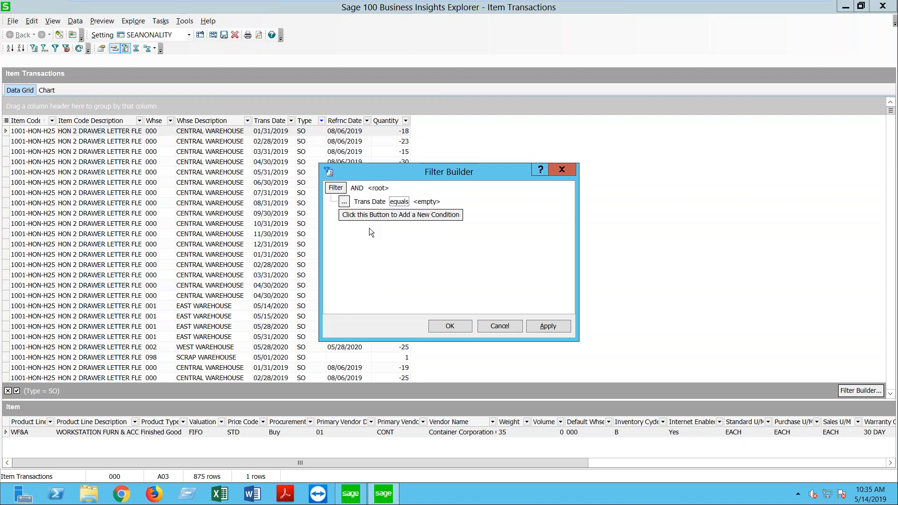
pyautogui.click(394, 204)
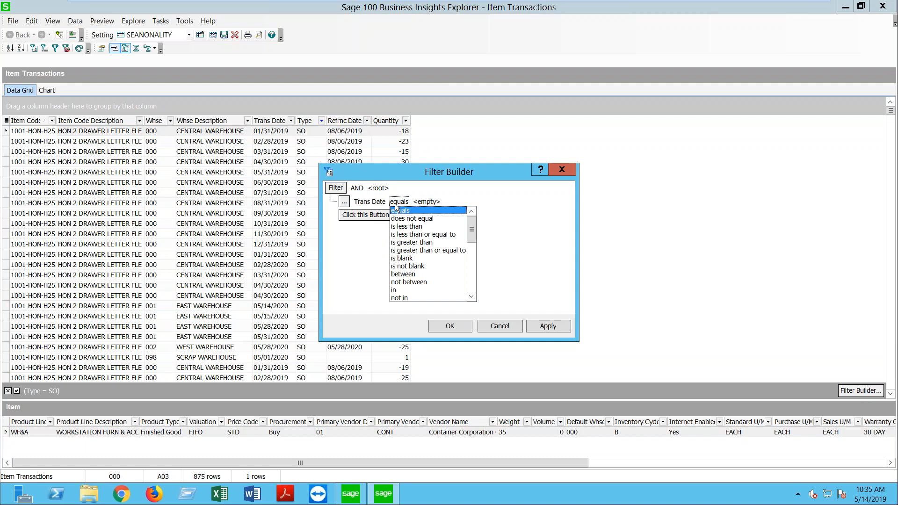
pyautogui.click(411, 275)
pyautogui.click(437, 202)
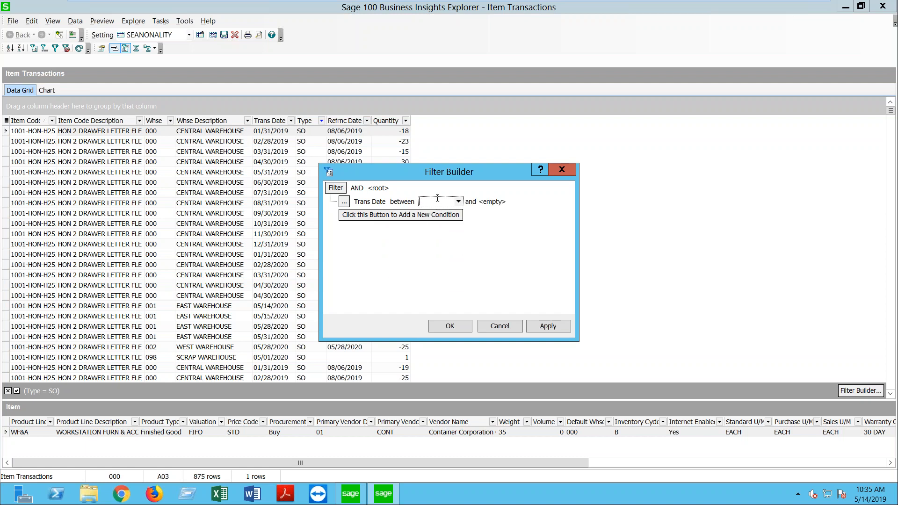
pyautogui.write('5/31/2019')
pyautogui.click(494, 203)
pyautogui.write('5/')
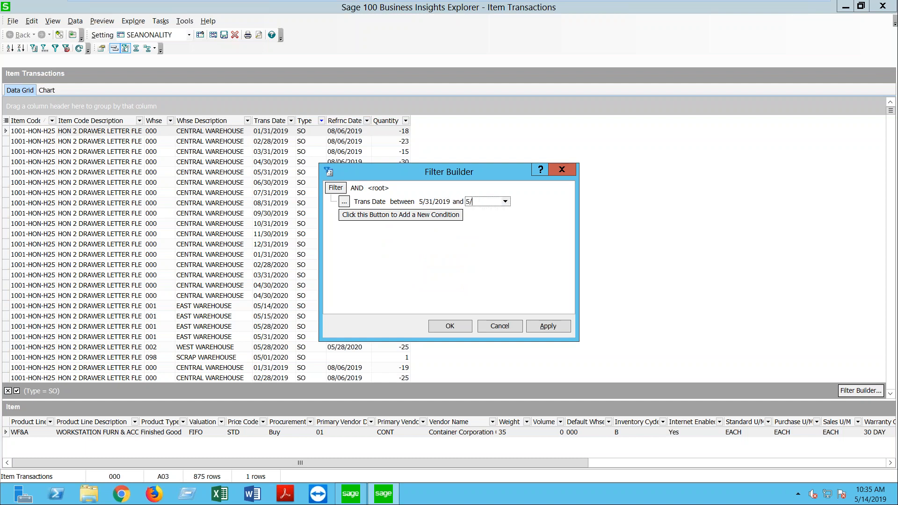
pyautogui.write('31/2020')
pyautogui.click(534, 326)
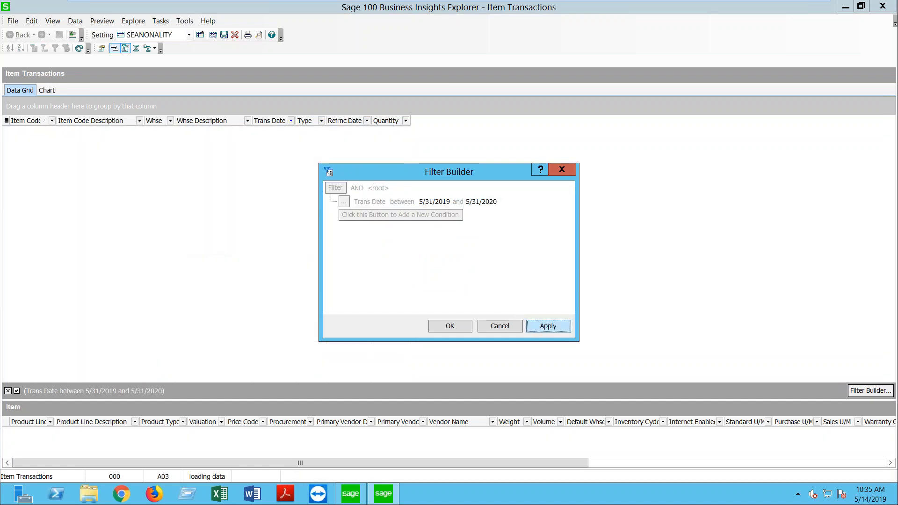
pyautogui.click(450, 326)
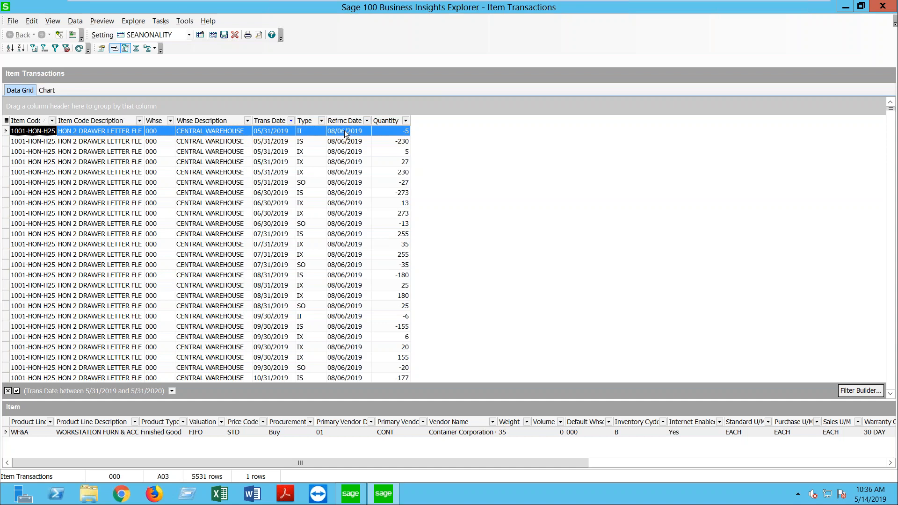
# Step: Filter the Type column to SO and bring up the grid's Column Settings
pyautogui.click(322, 121)
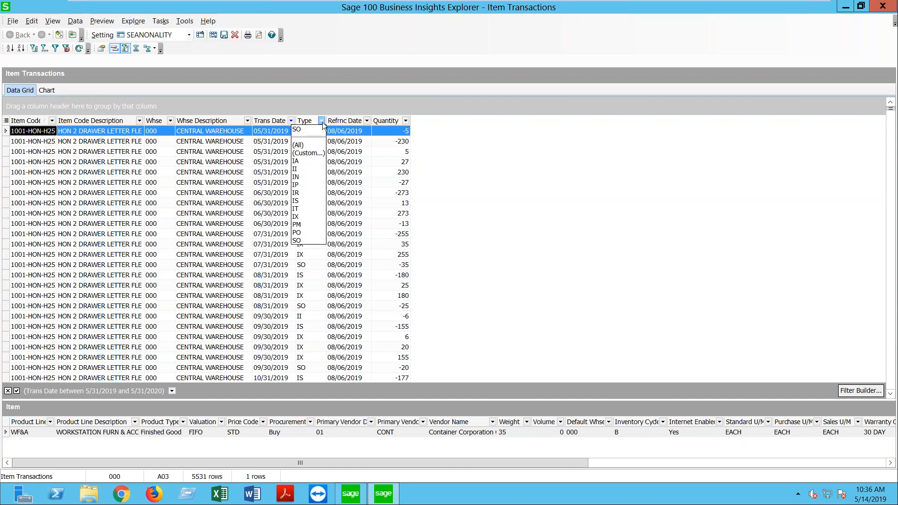
pyautogui.click(303, 241)
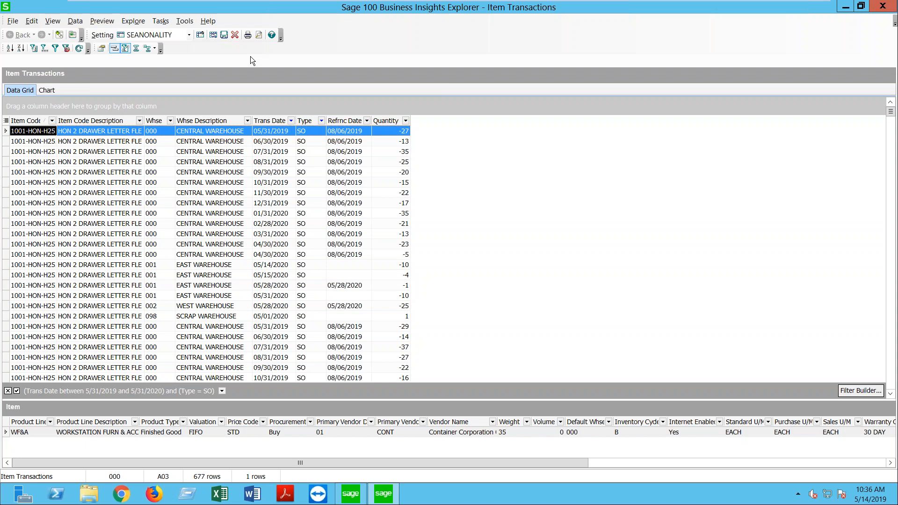
pyautogui.rightClick(308, 128)
pyautogui.click(338, 190)
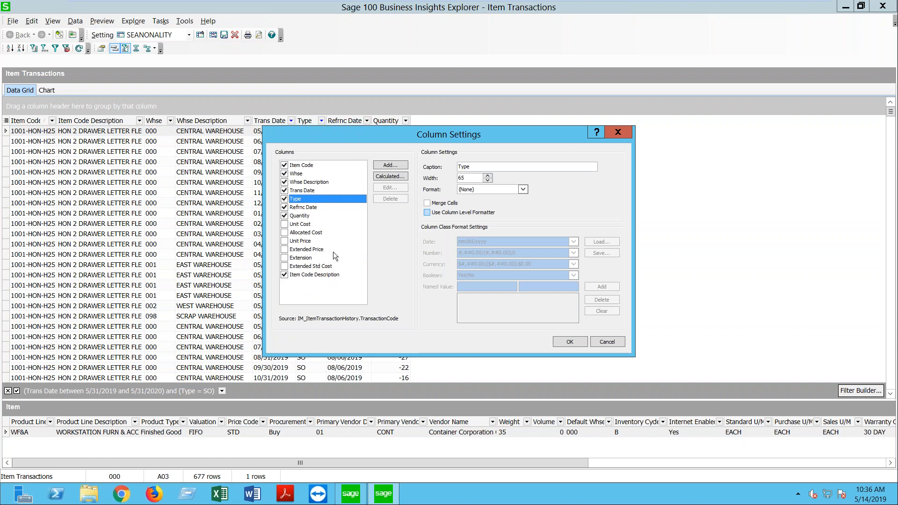
# Step: Add the ARDivisionNo field as a grid column captioned AR DIV, width 110
pyautogui.click(400, 167)
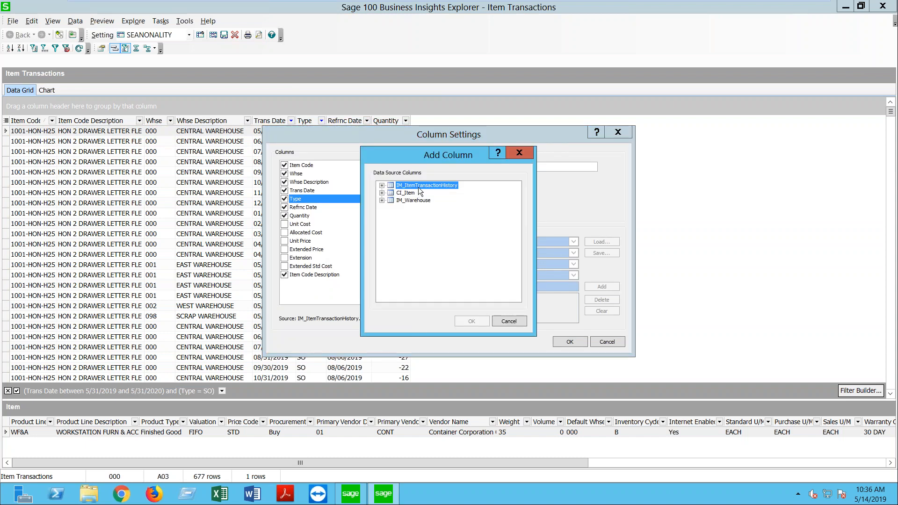
pyautogui.click(381, 186)
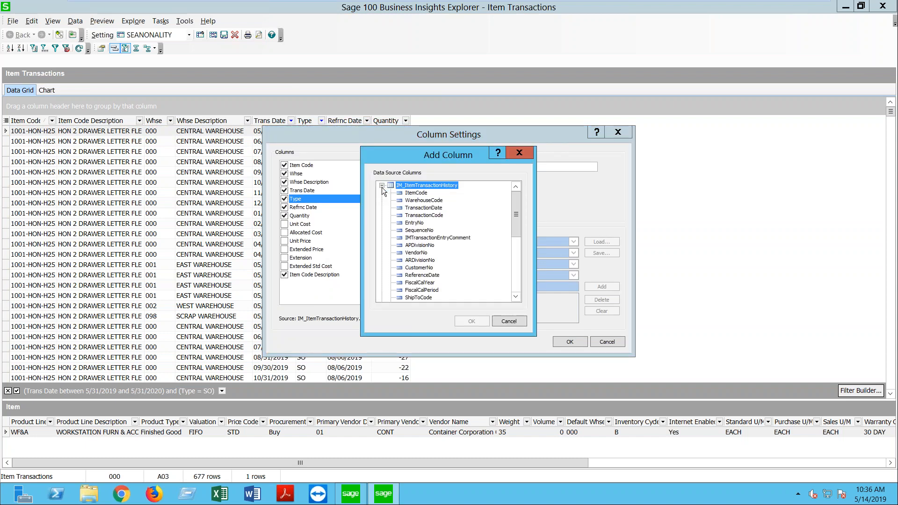
pyautogui.click(410, 260)
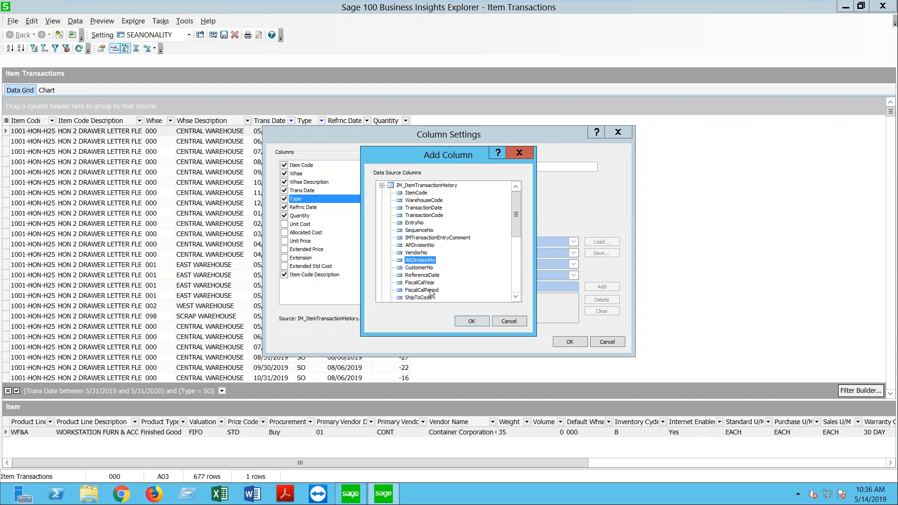
pyautogui.click(470, 322)
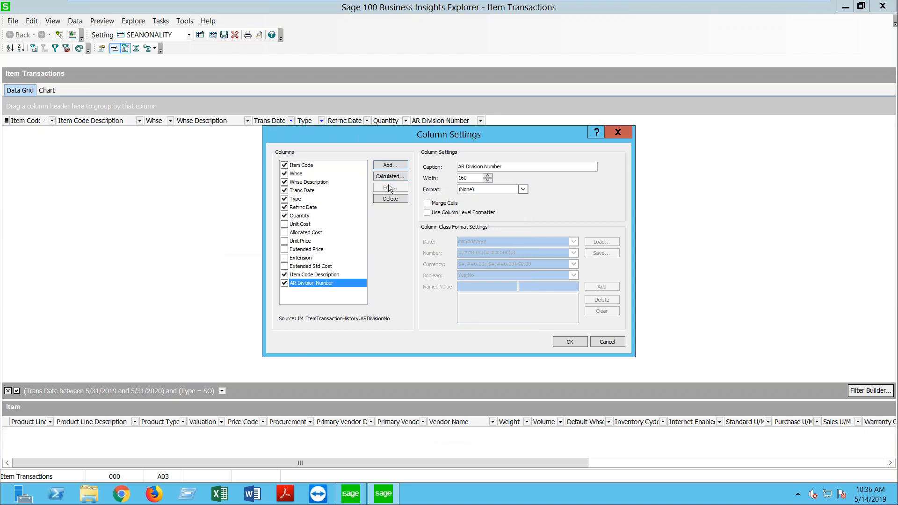
pyautogui.moveTo(506, 167); pyautogui.dragTo(471, 165)
pyautogui.press('BackSpace')
pyautogui.press('Tab')
pyautogui.write('110')
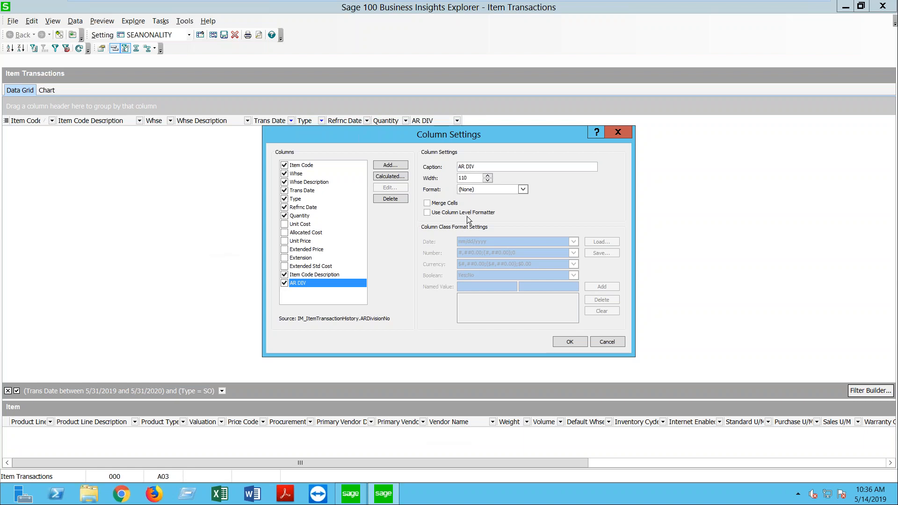
pyautogui.click(569, 339)
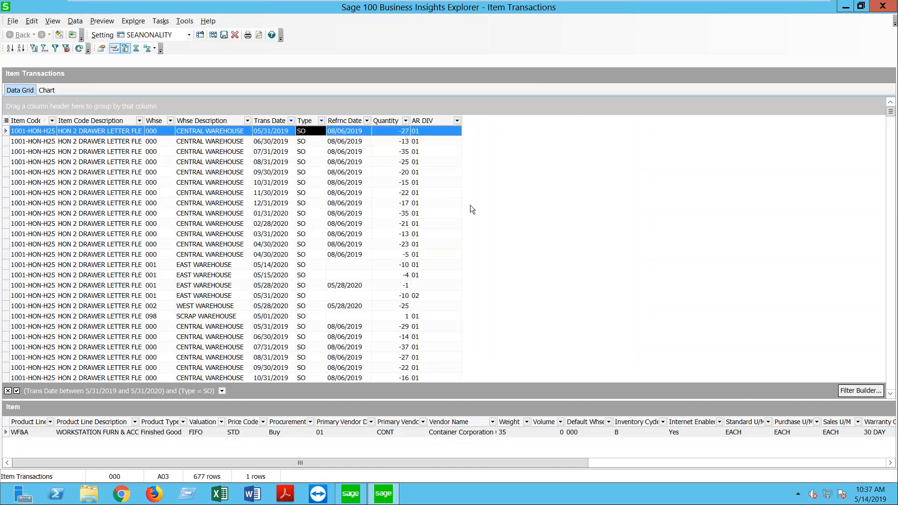
# Step: Add the CustomerNo field from IM_ItemTransactionHistory as a new grid column
pyautogui.rightClick(431, 120)
pyautogui.click(466, 187)
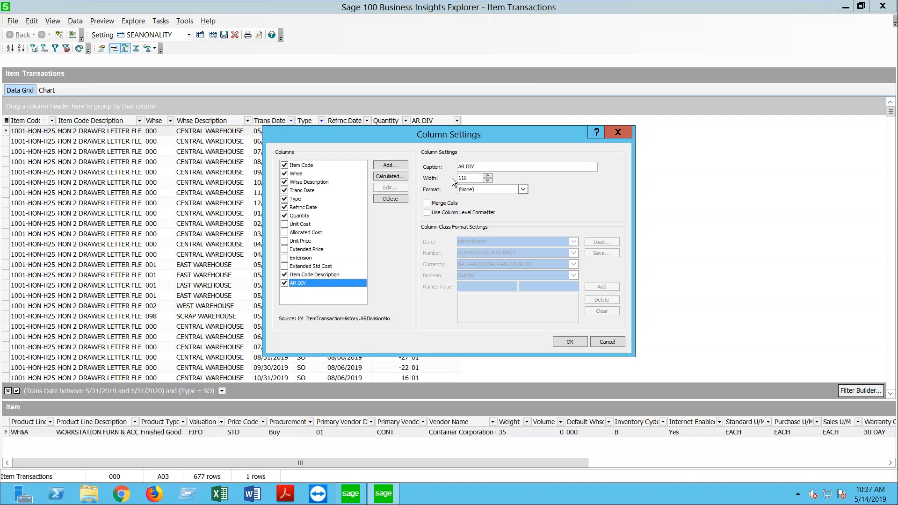
pyautogui.click(391, 166)
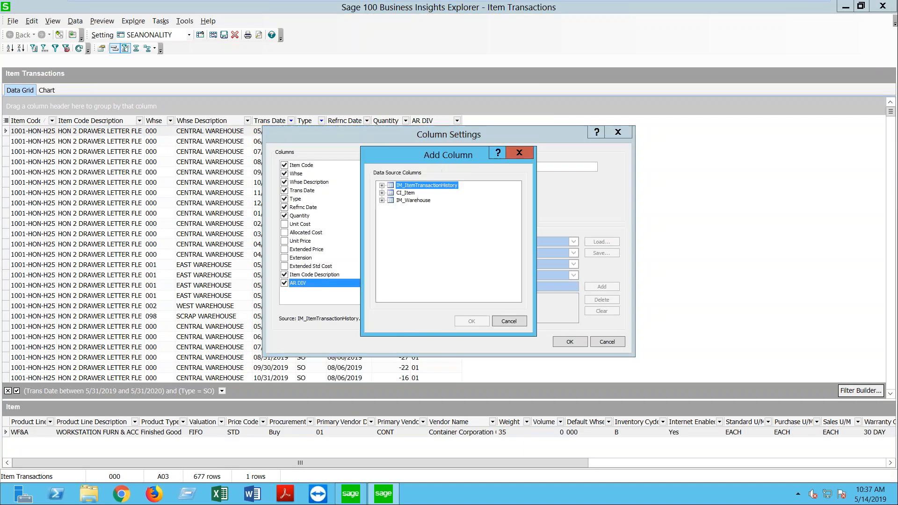
pyautogui.click(383, 186)
pyautogui.click(426, 268)
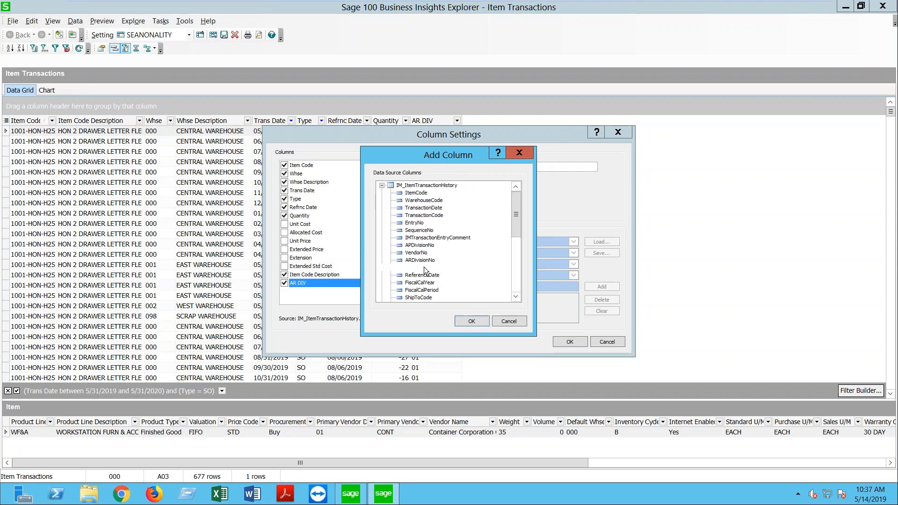
pyautogui.click(472, 320)
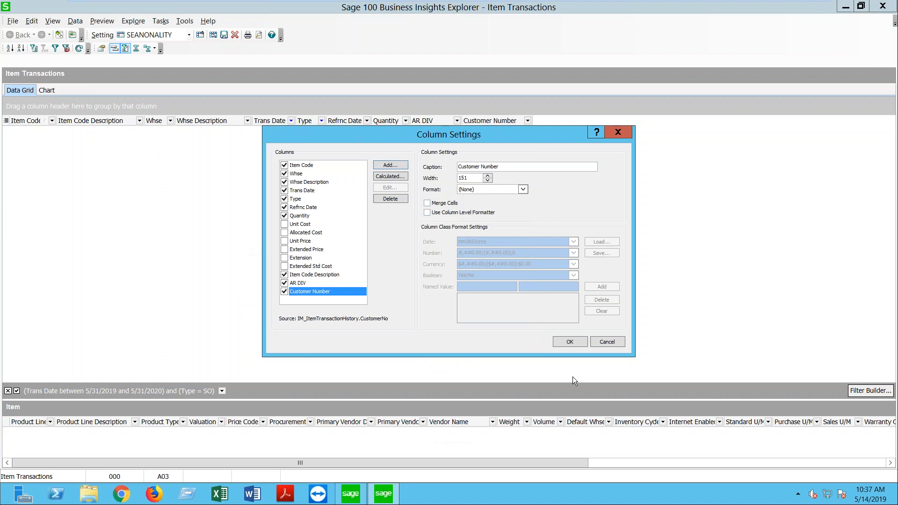
pyautogui.click(564, 340)
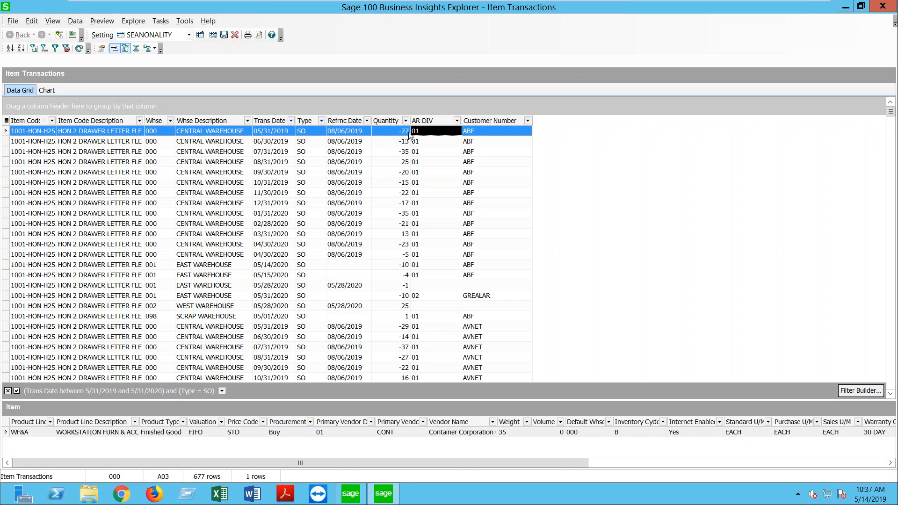
pyautogui.rightClick(445, 117)
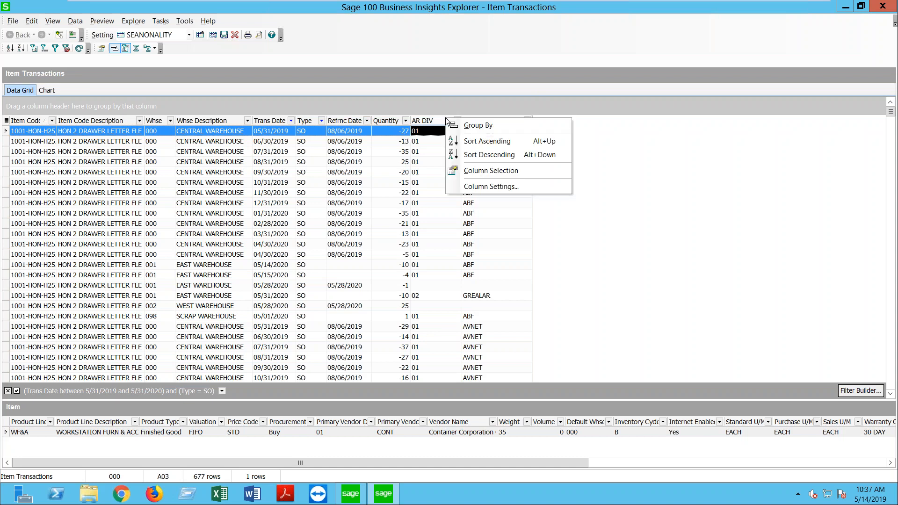
pyautogui.click(468, 189)
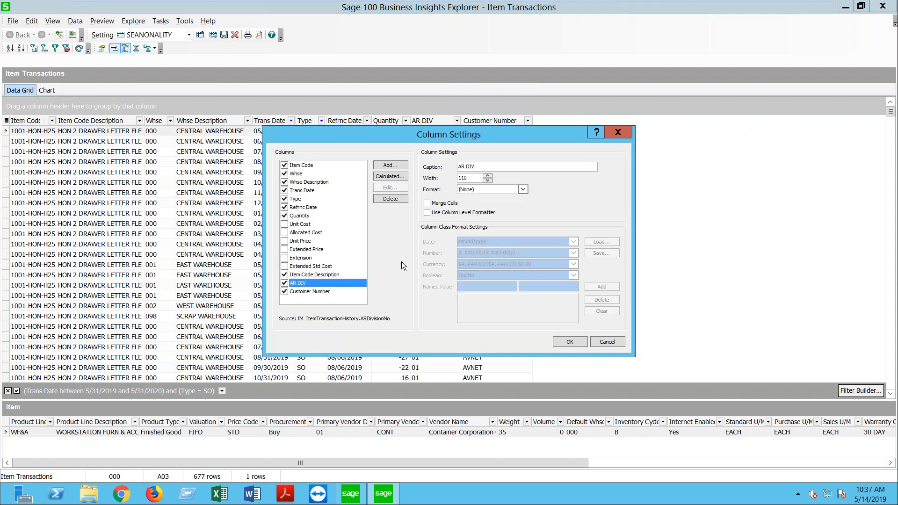
pyautogui.click(284, 249)
pyautogui.click(283, 241)
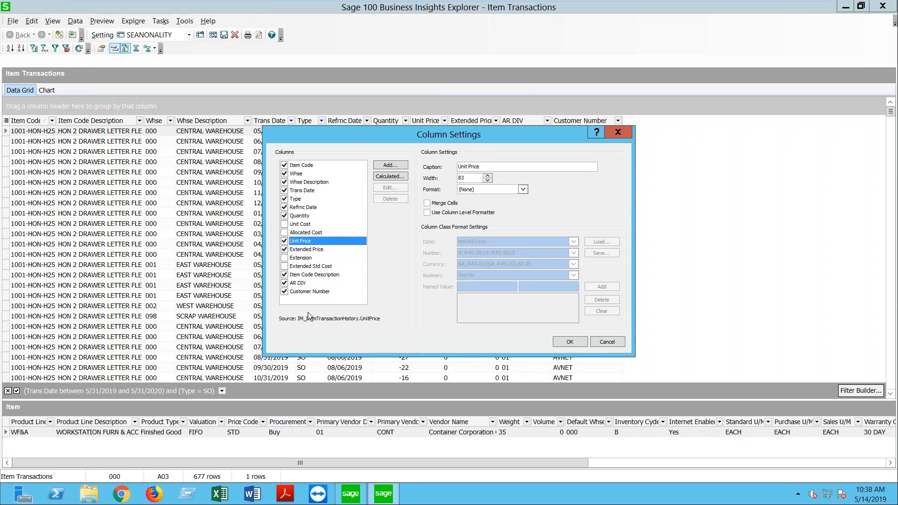
pyautogui.click(559, 343)
pyautogui.moveTo(498, 123); pyautogui.dragTo(535, 122)
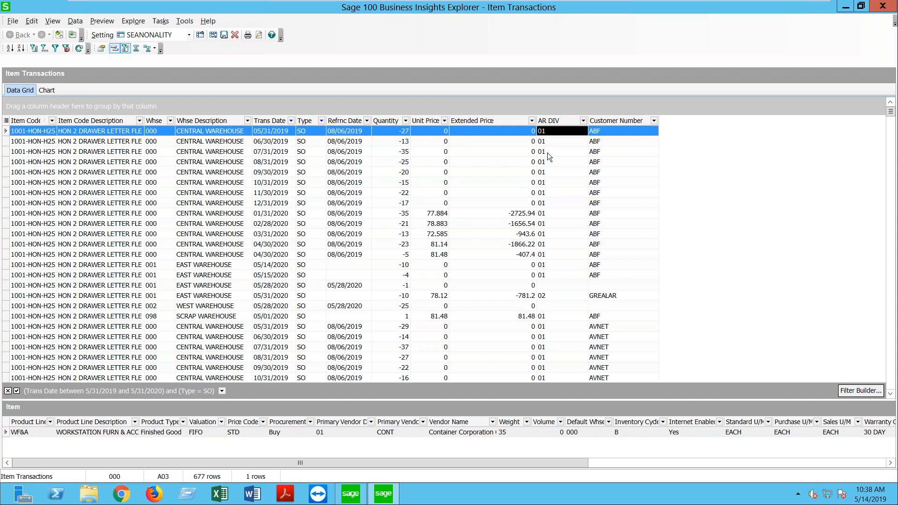
pyautogui.scroll(-2, 519, 125)
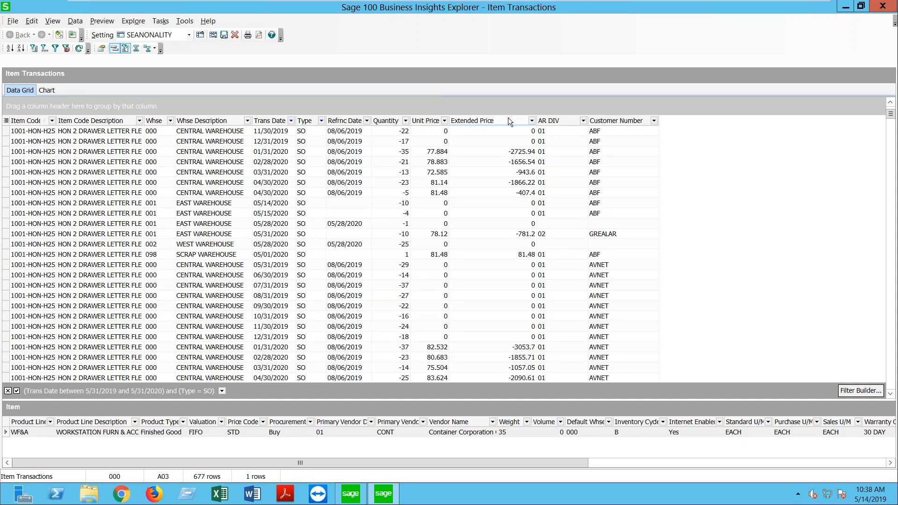
# Step: Start a new calculated column from the Extended Price header and name it Ext Price
pyautogui.rightClick(508, 117)
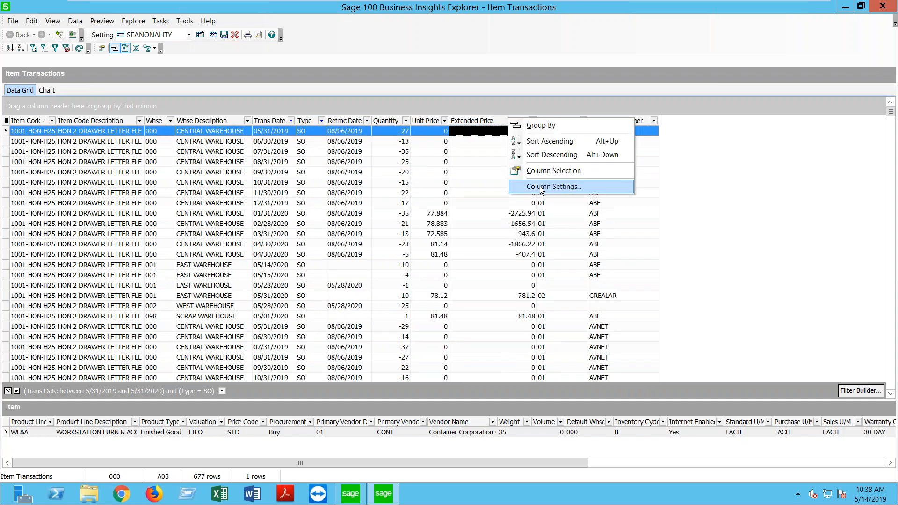
pyautogui.click(539, 186)
pyautogui.click(387, 176)
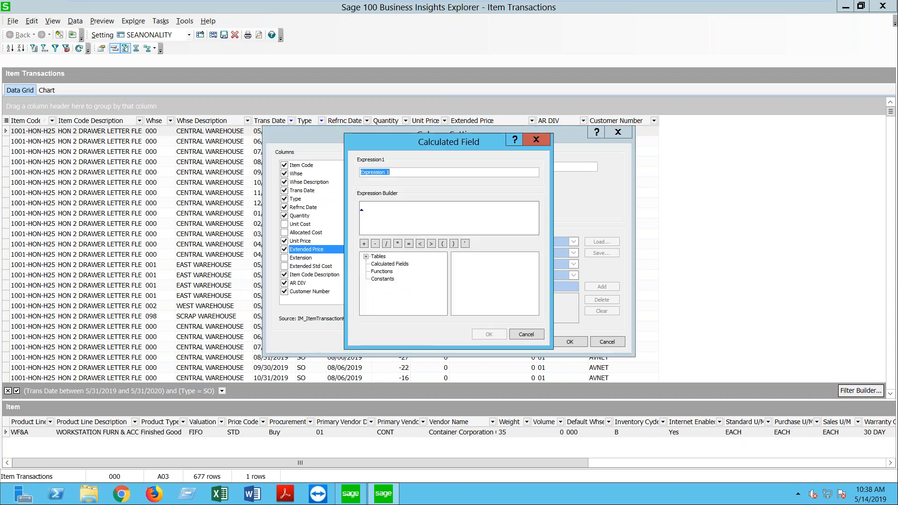
pyautogui.write('e')
pyautogui.press('BackSpace')
pyautogui.press('BackSpace')
pyautogui.press('BackSpace')
pyautogui.write('Ext Price')
# Step: Define Ext Price as IM_ItemTransactionHistory.ExtendedPrice * -1 and confirm it
pyautogui.click(370, 209)
pyautogui.click(366, 257)
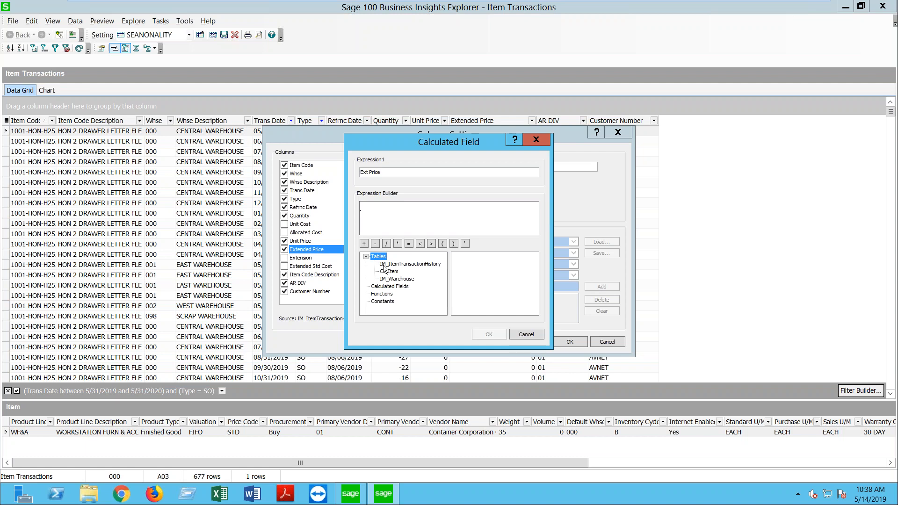
pyautogui.click(383, 264)
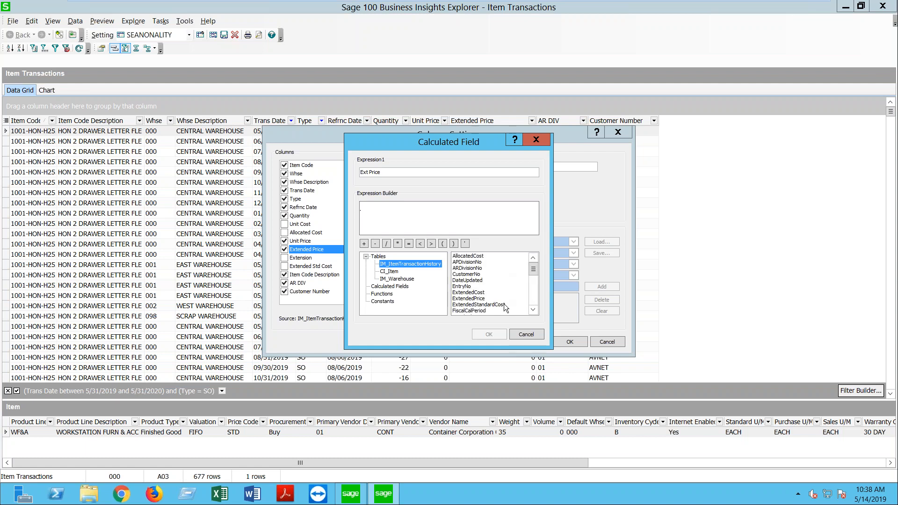
pyautogui.doubleClick(471, 300)
pyautogui.click(508, 206)
pyautogui.write('*-1')
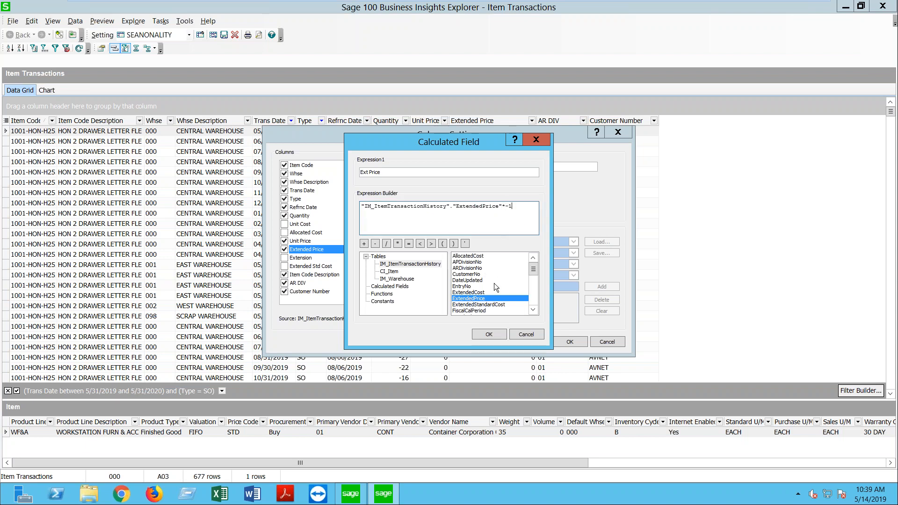
pyautogui.click(489, 336)
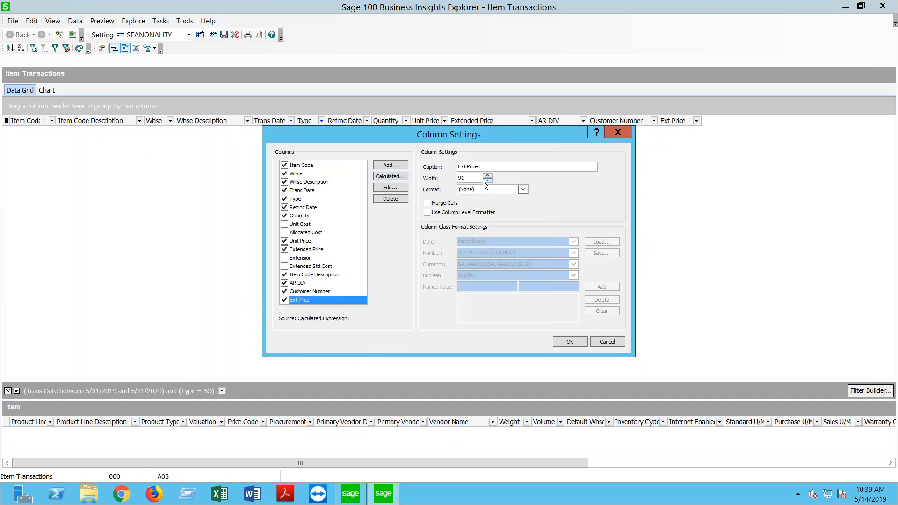
# Step: Format Ext Price as Currency and remove the Extended Price column from the grid
pyautogui.click(523, 190)
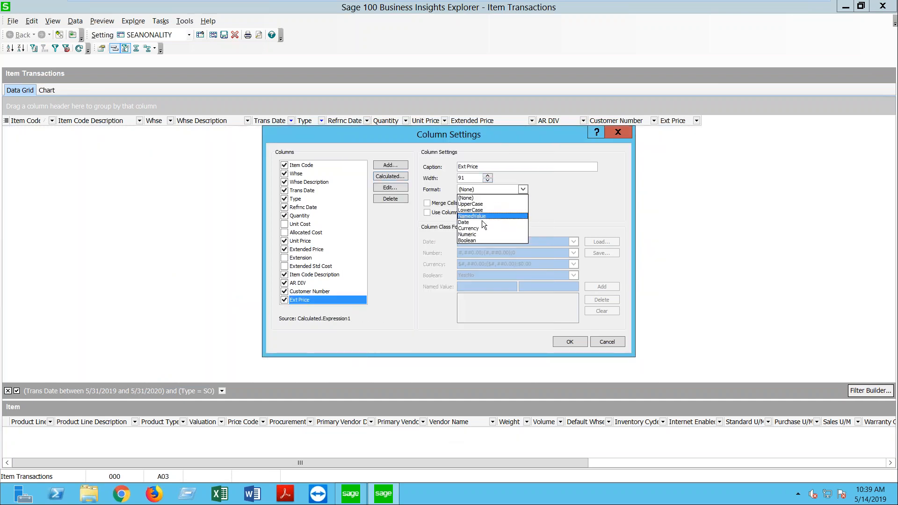
pyautogui.click(473, 229)
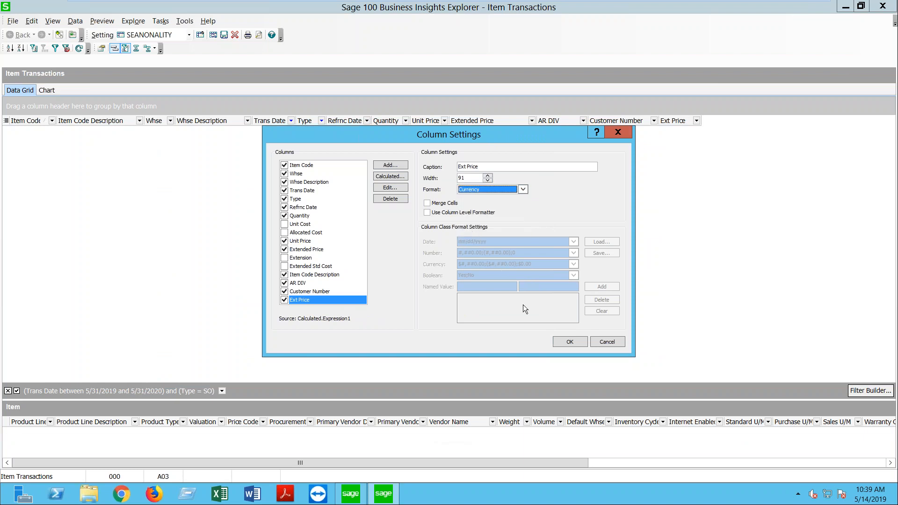
pyautogui.click(568, 342)
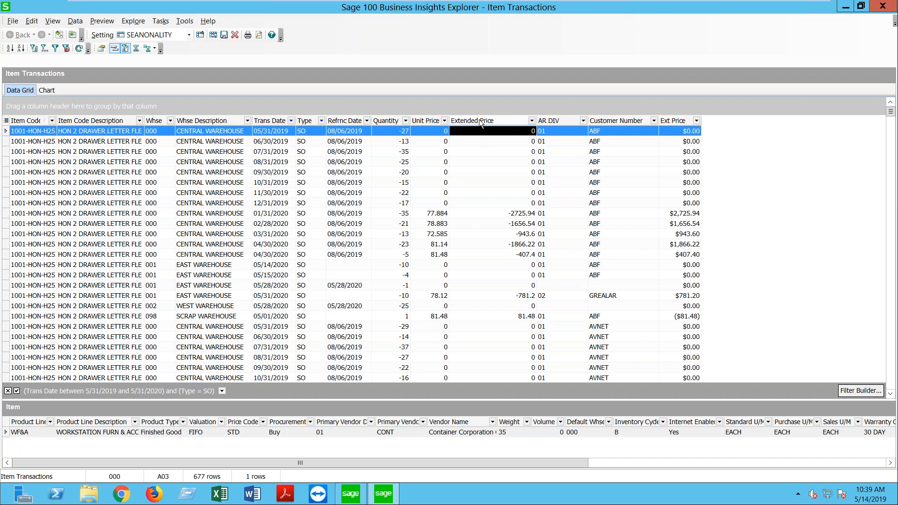
pyautogui.moveTo(479, 119); pyautogui.dragTo(730, 6)
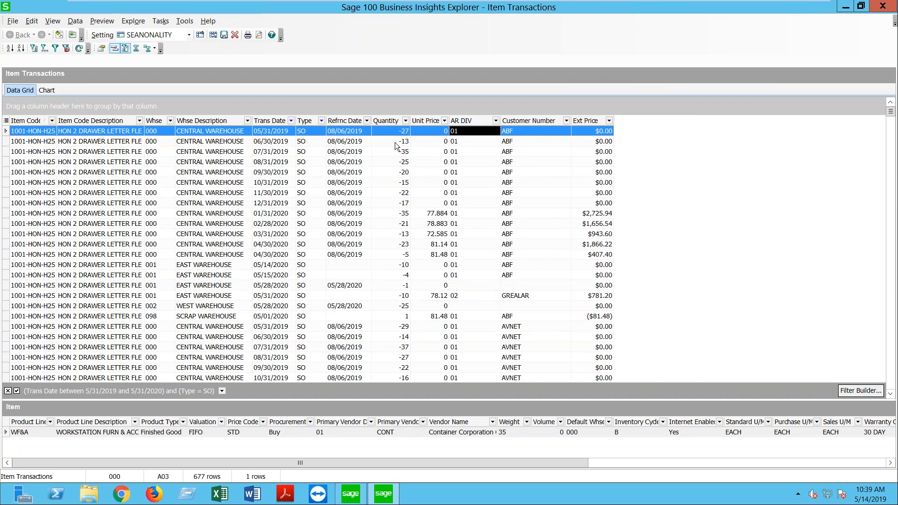
# Step: Start a new calculated column from the Quantity header and name it Qty
pyautogui.rightClick(383, 121)
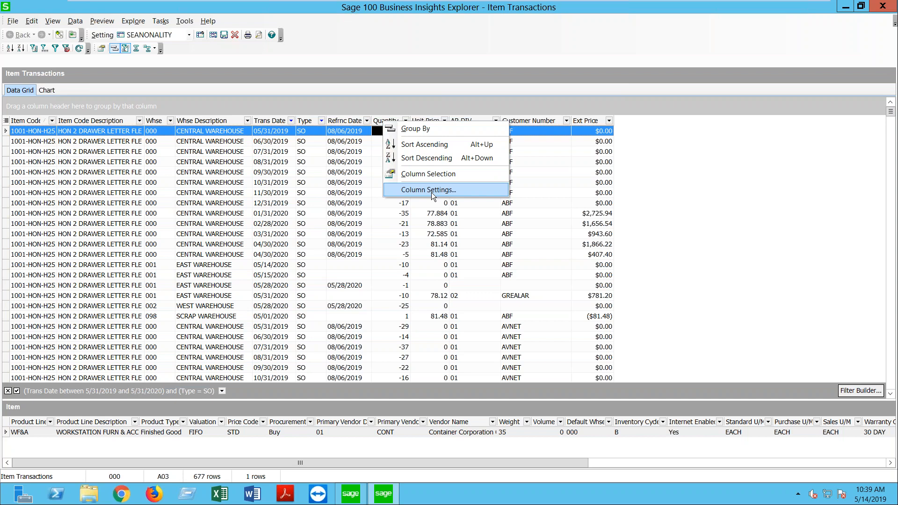
pyautogui.click(431, 192)
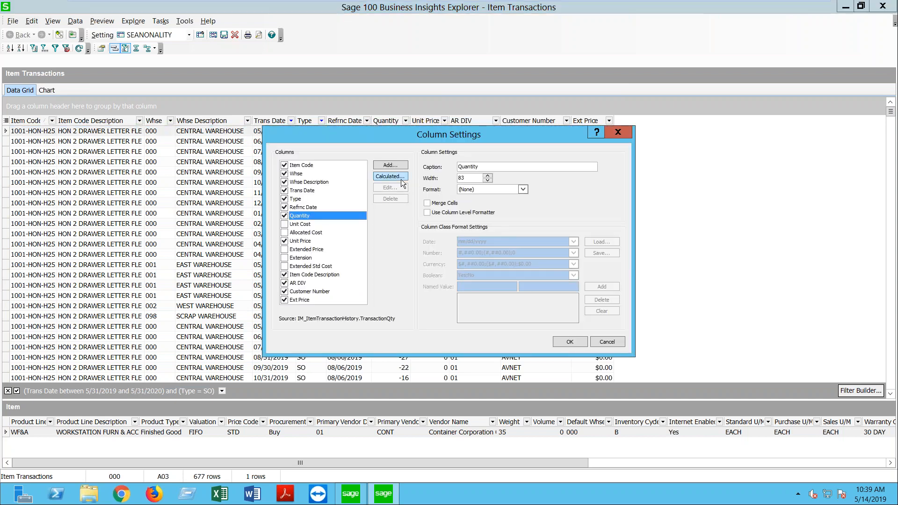
pyautogui.click(397, 176)
pyautogui.write('Qty')
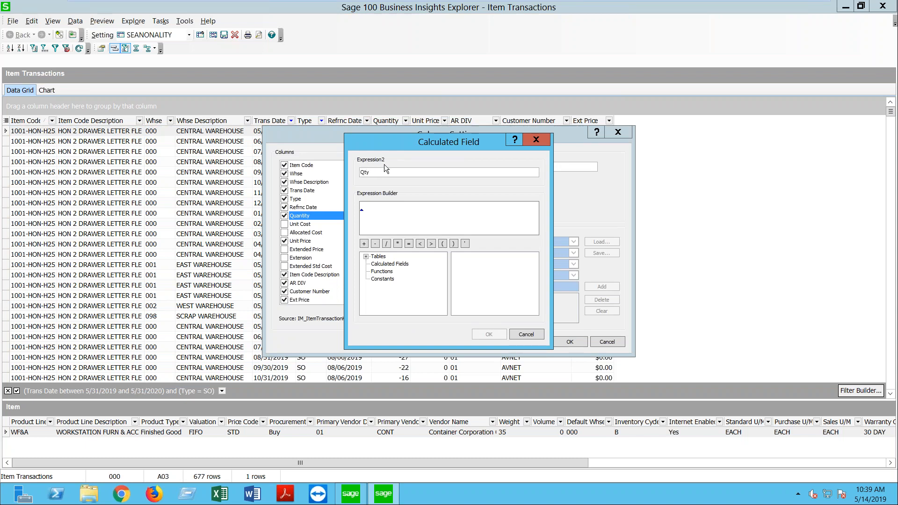
# Step: Insert the TransactionQty field from IM_ItemTransactionHistory into the Qty expression
pyautogui.click(366, 257)
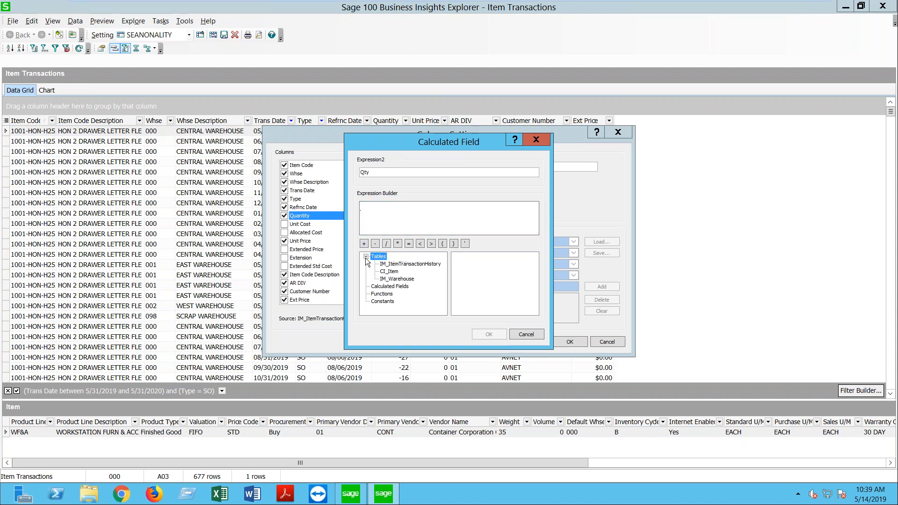
pyautogui.click(386, 264)
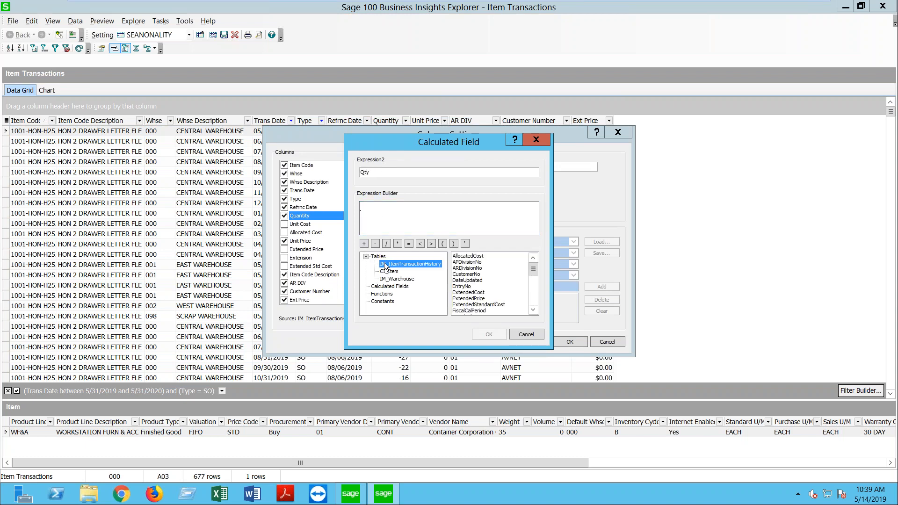
pyautogui.click(530, 312)
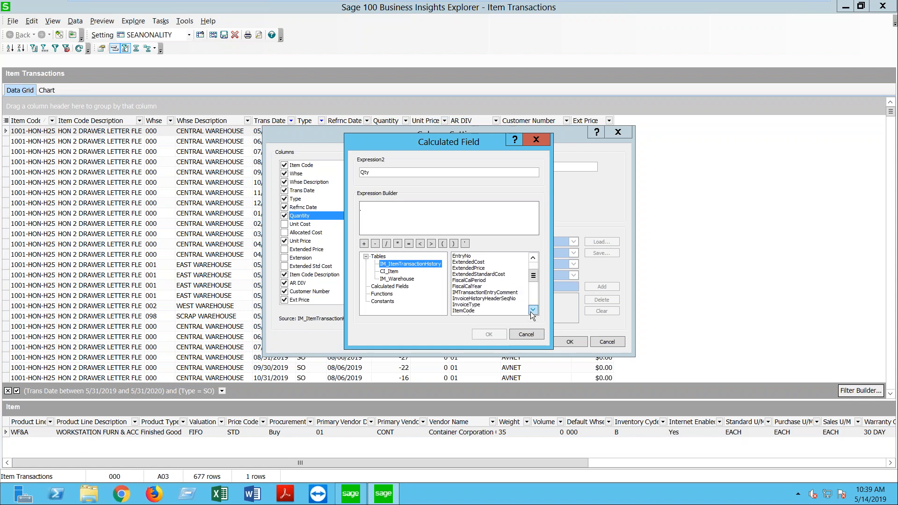
pyautogui.click(534, 310)
pyautogui.click(535, 310)
pyautogui.click(534, 310)
pyautogui.click(535, 310)
pyautogui.click(534, 310)
pyautogui.click(535, 310)
pyautogui.click(534, 311)
pyautogui.click(534, 310)
pyautogui.click(534, 311)
pyautogui.click(534, 311)
pyautogui.click(534, 311)
pyautogui.click(534, 310)
pyautogui.click(534, 310)
pyautogui.click(534, 311)
pyautogui.click(534, 311)
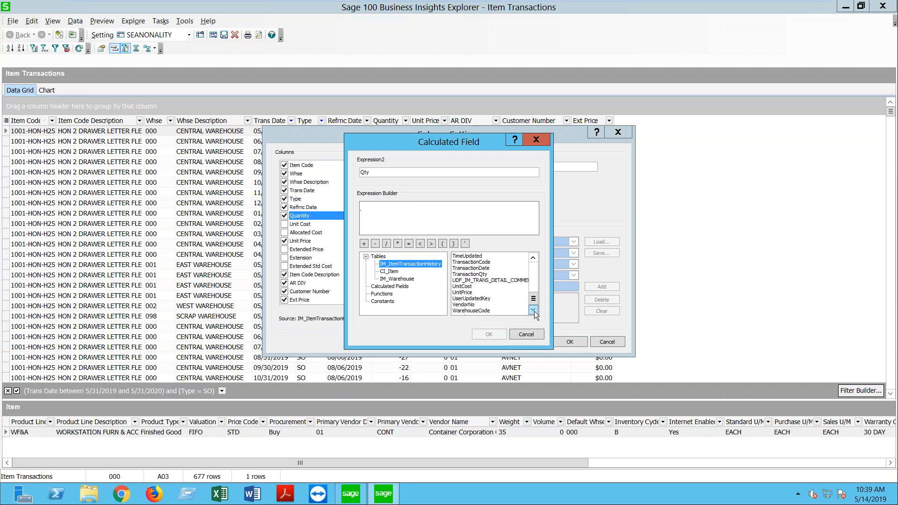
pyautogui.click(478, 275)
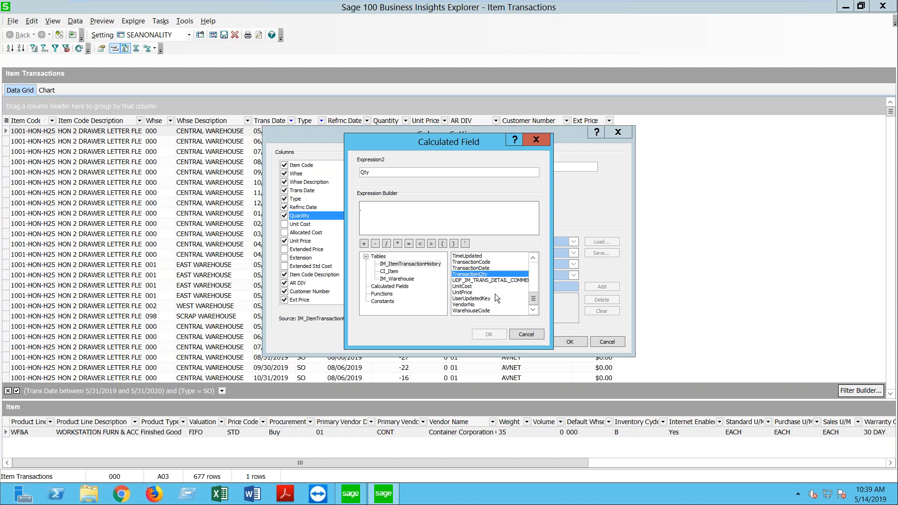
pyautogui.doubleClick(476, 274)
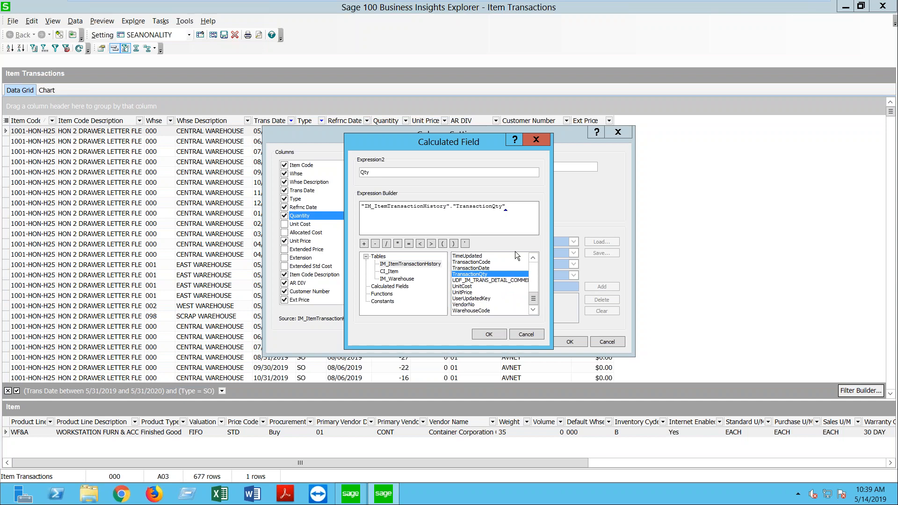
pyautogui.click(504, 211)
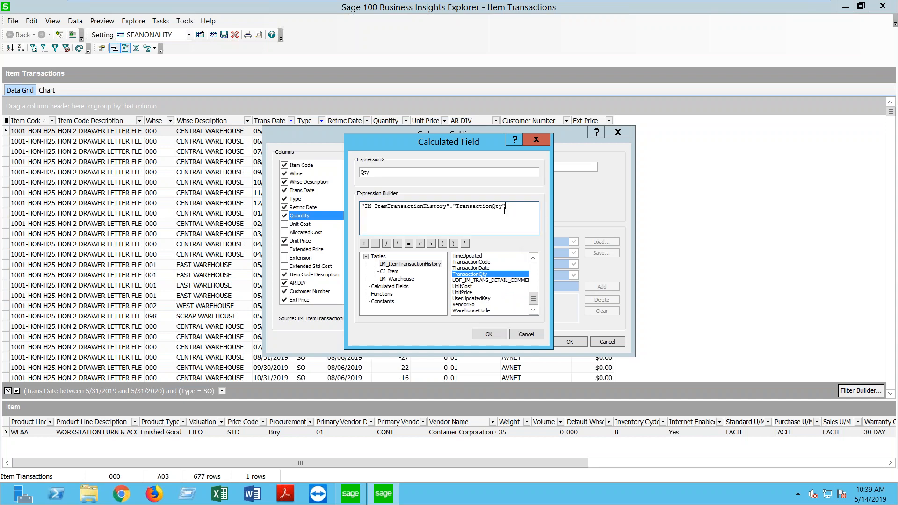
# Step: Complete Qty as TransactionQty * -1 and format it Numeric with no decimals
pyautogui.write('*-1')
pyautogui.click(488, 334)
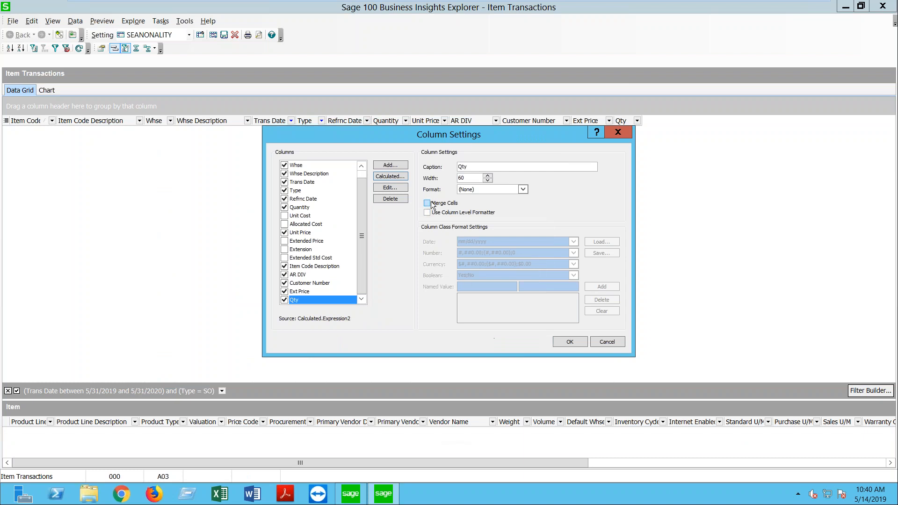
pyautogui.click(522, 190)
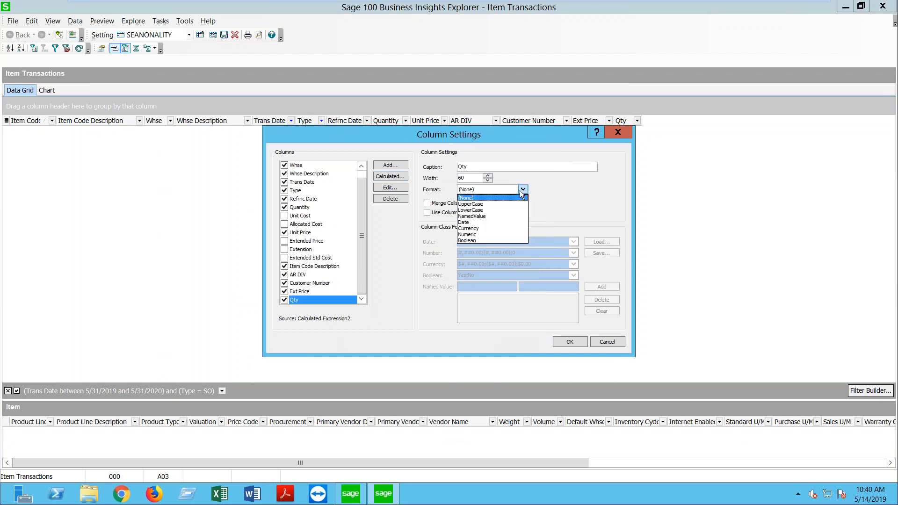
pyautogui.click(465, 235)
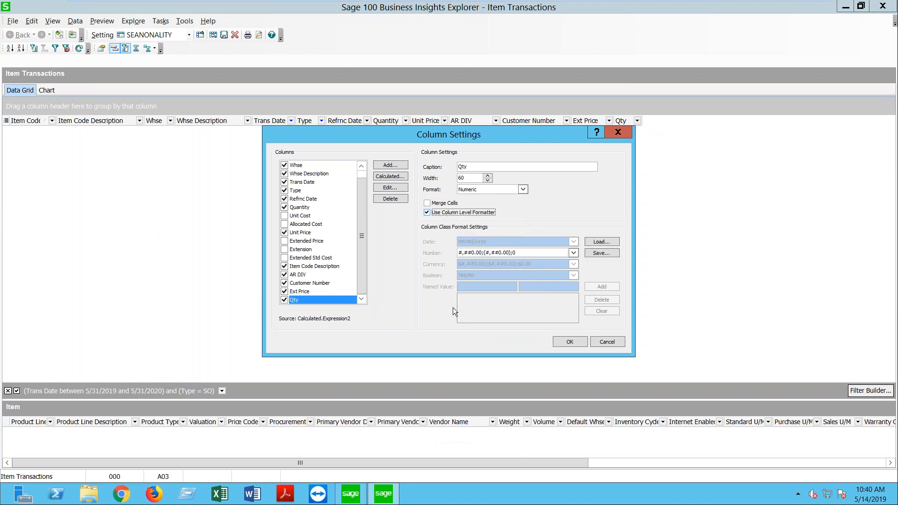
pyautogui.click(480, 253)
pyautogui.press('BackSpace')
pyautogui.press('BackSpace')
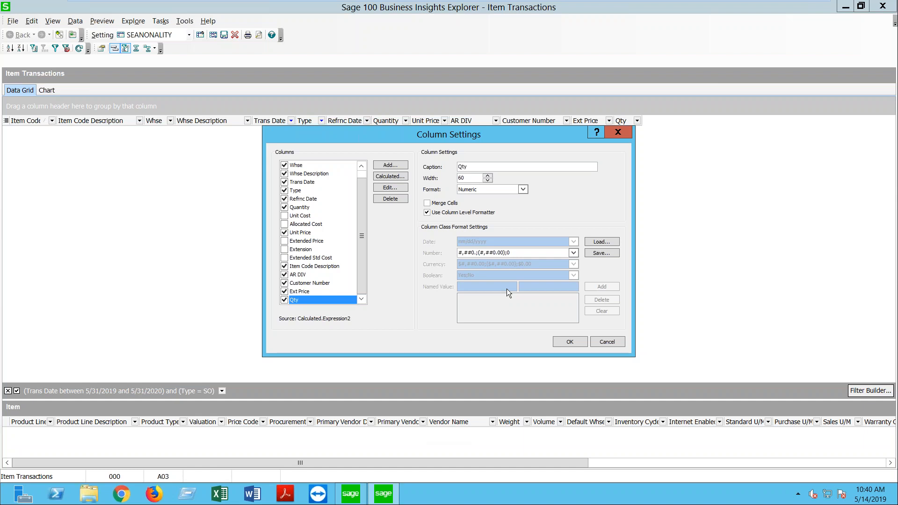
pyautogui.click(566, 340)
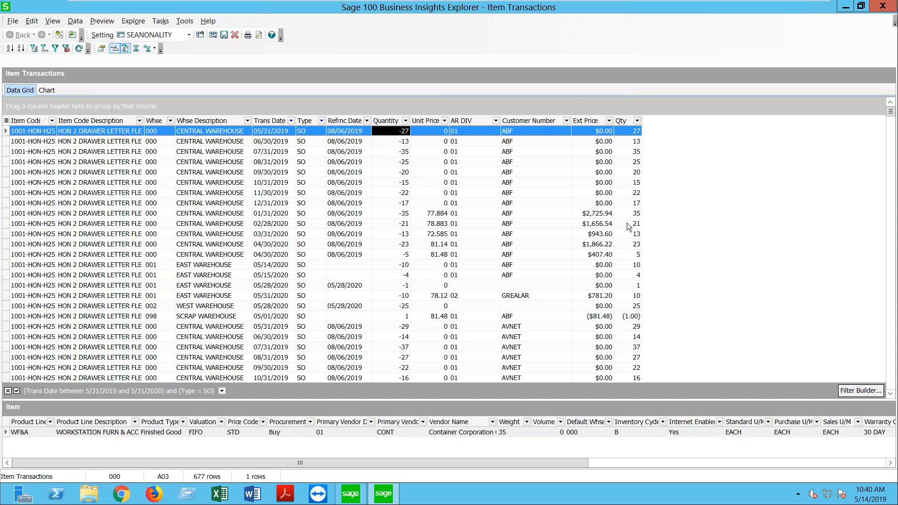
# Step: Order the columns Qty, Unit Price, Ext Price and remove the original Quantity column
pyautogui.moveTo(615, 119); pyautogui.dragTo(568, 122)
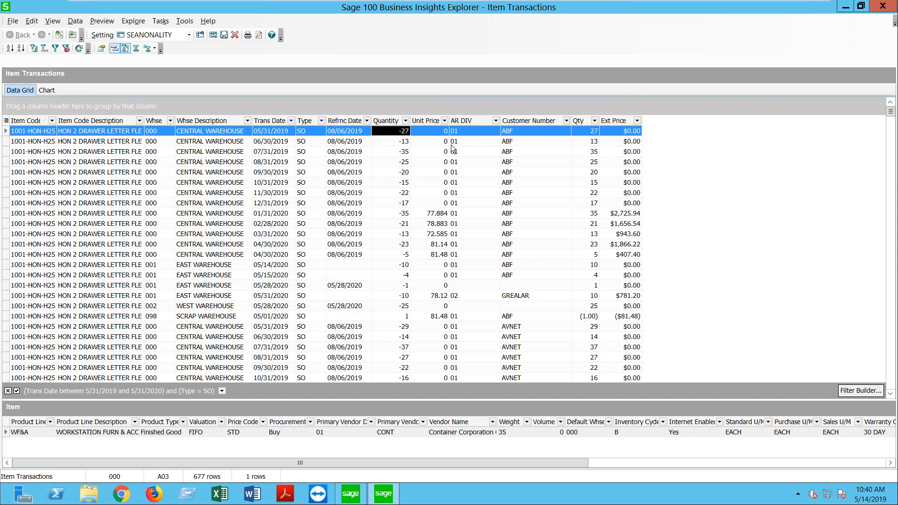
pyautogui.moveTo(423, 119); pyautogui.dragTo(596, 123)
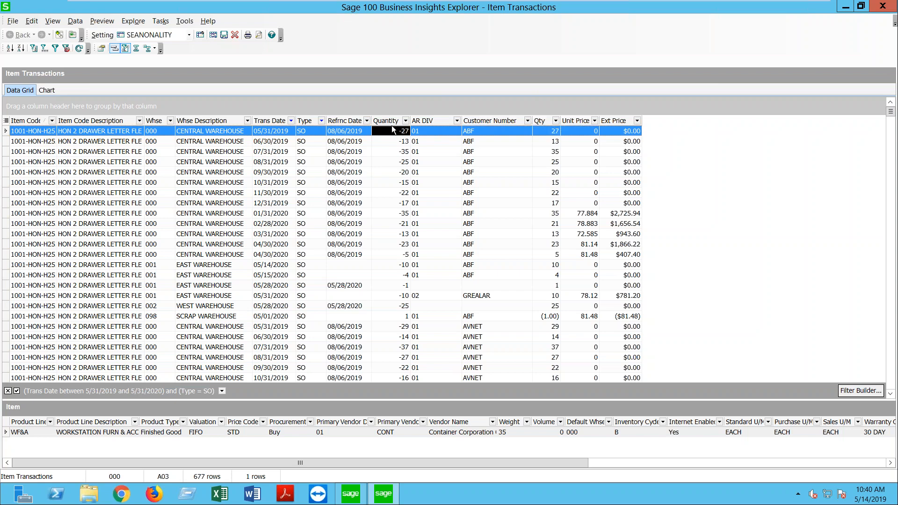
pyautogui.moveTo(391, 124); pyautogui.dragTo(595, 208)
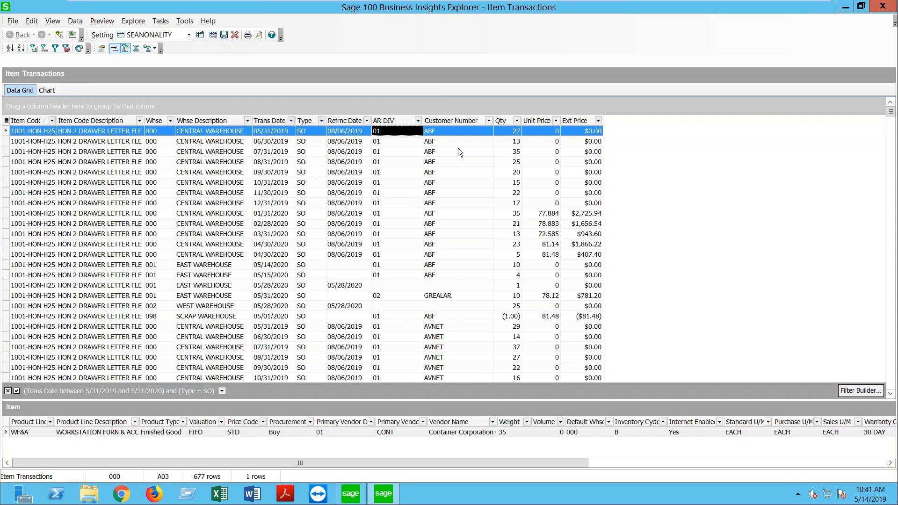
# Step: Start a new calculated column named Mo. of YR. Invoiced
pyautogui.rightClick(450, 122)
pyautogui.click(490, 190)
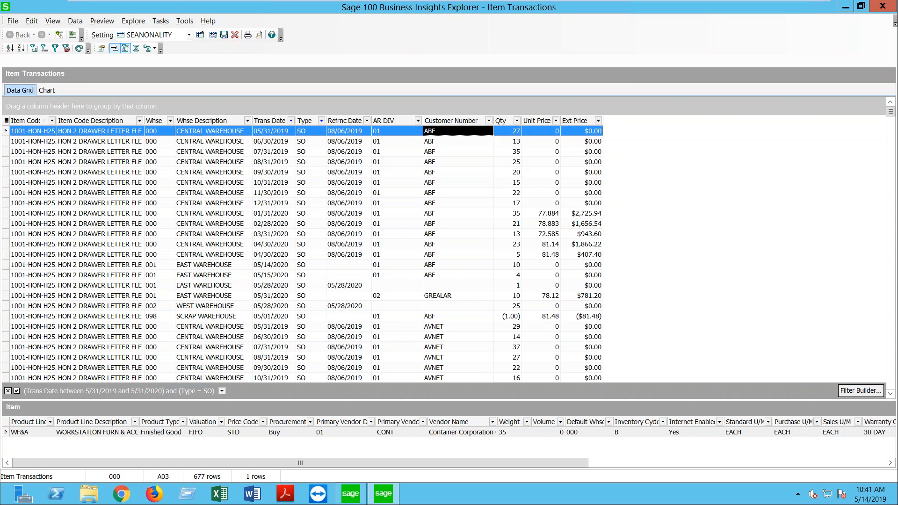
pyautogui.click(388, 176)
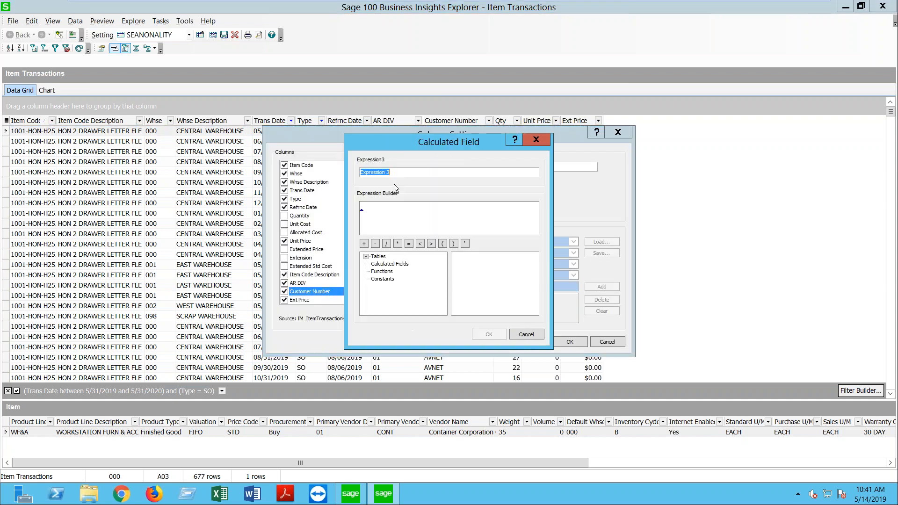
pyautogui.write('Mo. of YR. Invoiced')
# Step: Insert the MONTH function into the Mo. of YR. Invoiced expression
pyautogui.click(383, 213)
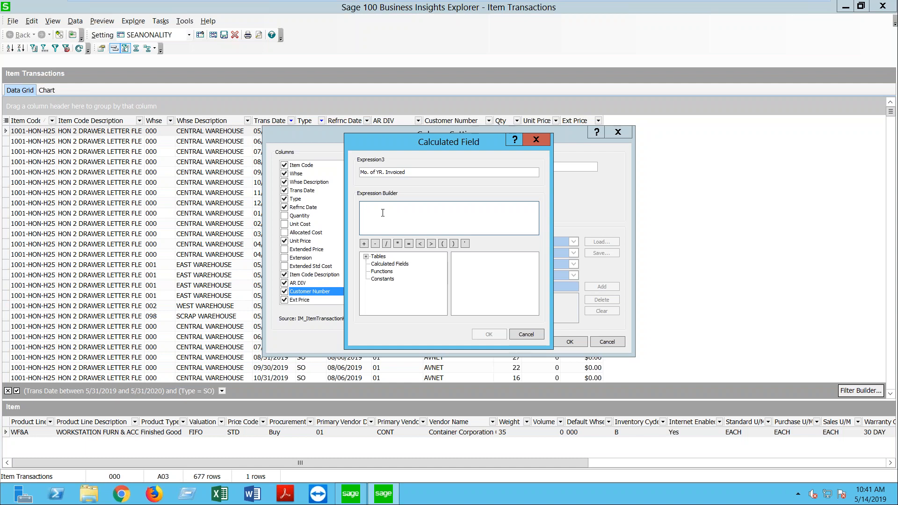
pyautogui.click(381, 272)
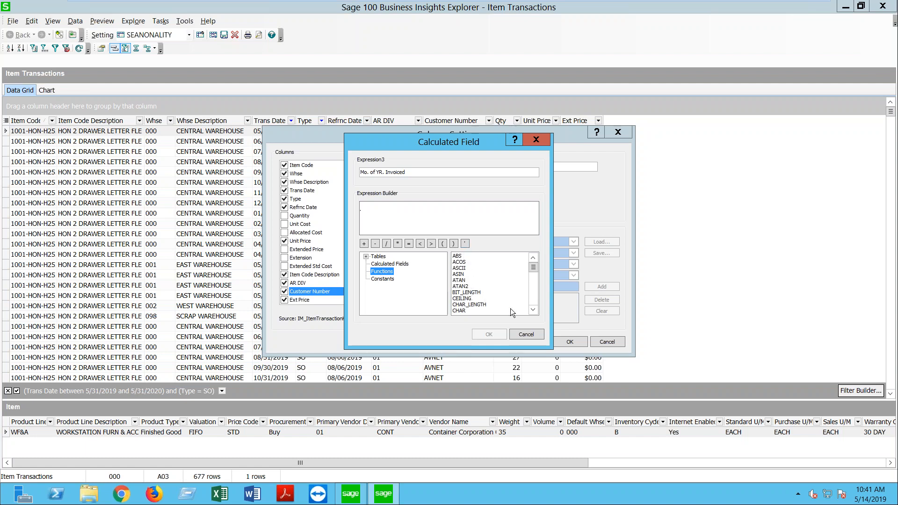
pyautogui.scroll(-4, 534, 310)
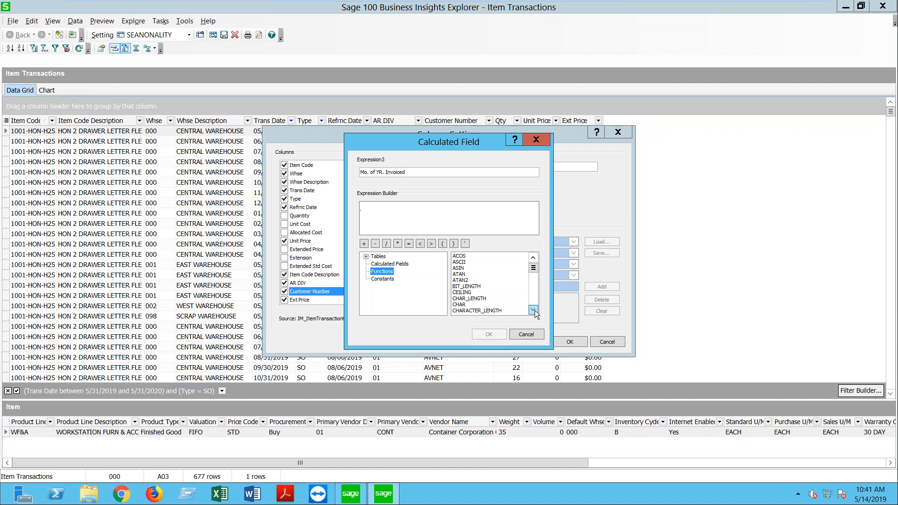
pyautogui.scroll(-6, 532, 281)
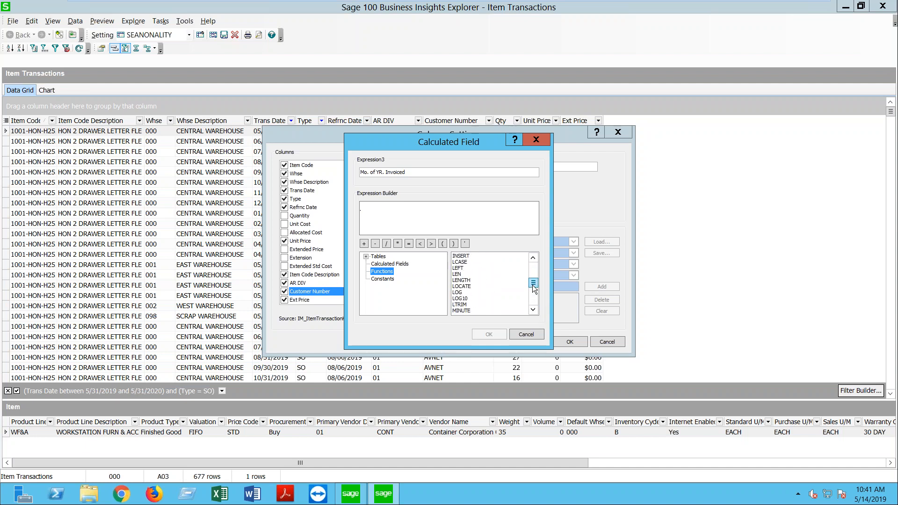
pyautogui.click(473, 287)
pyautogui.press('Down')
pyautogui.press('Down')
pyautogui.press('Down')
pyautogui.press('Down')
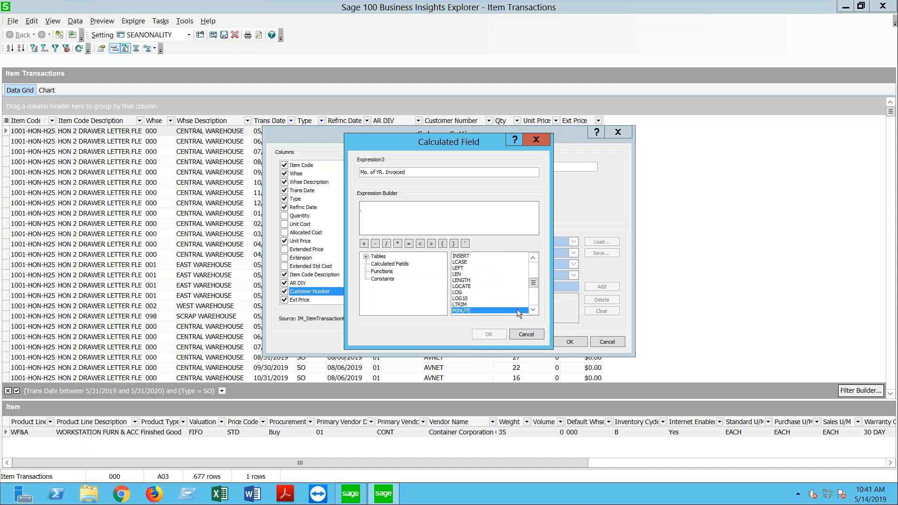
pyautogui.scroll(-5, 514, 301)
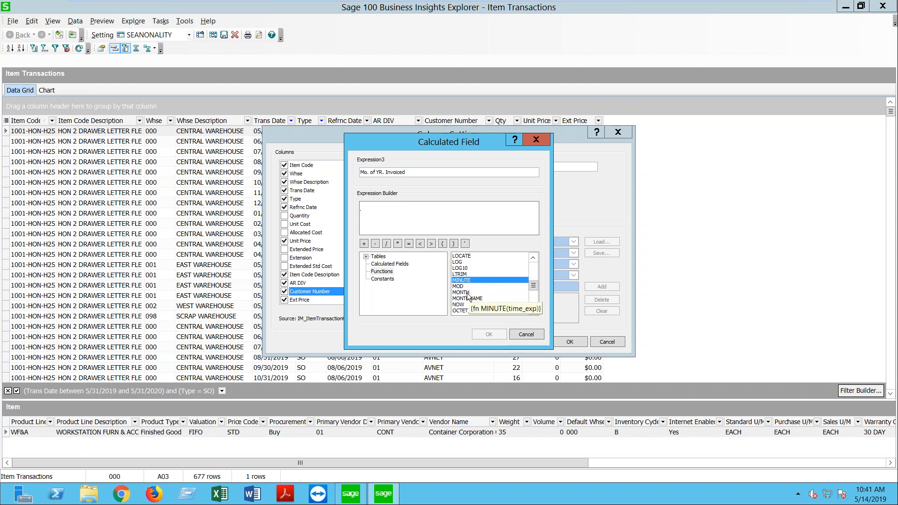
pyautogui.doubleClick(467, 293)
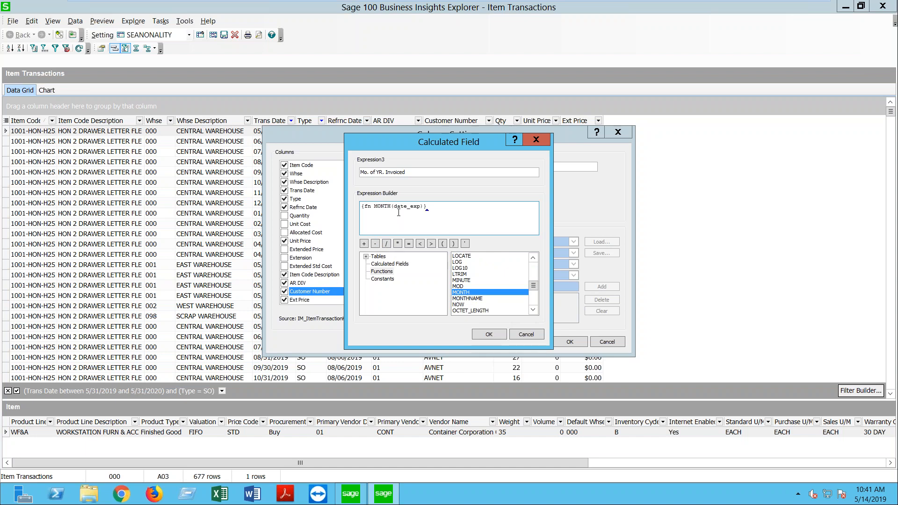
# Step: Replace date_exp with IM_ItemTransactionHistory.TransactionDate and save the calculated column
pyautogui.moveTo(394, 206); pyautogui.dragTo(420, 205)
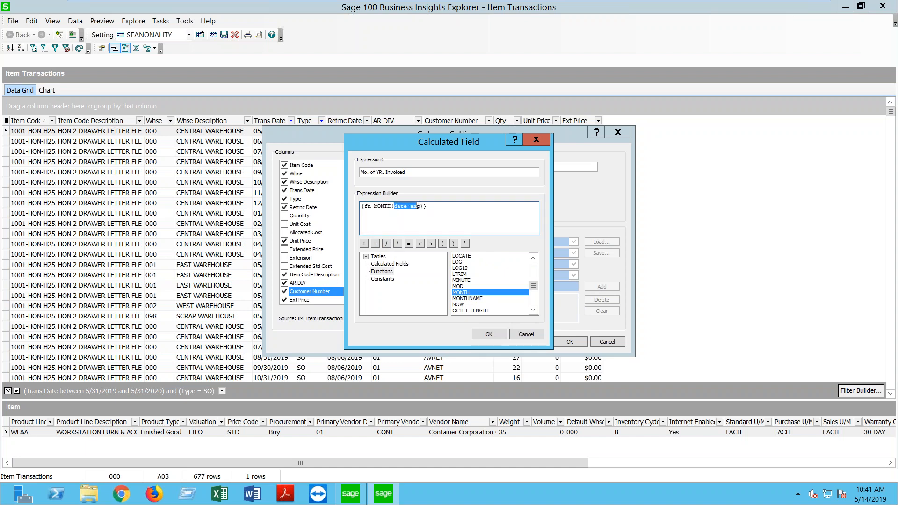
pyautogui.click(374, 257)
pyautogui.click(366, 257)
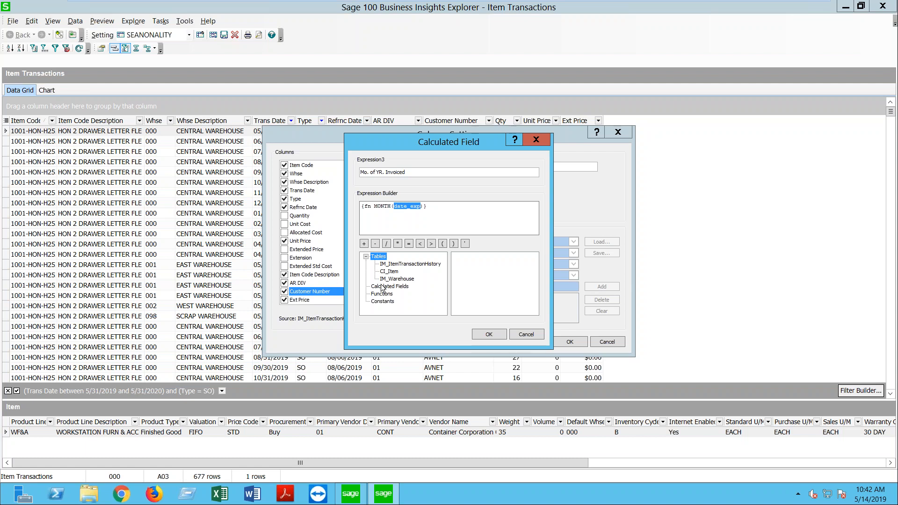
pyautogui.click(394, 264)
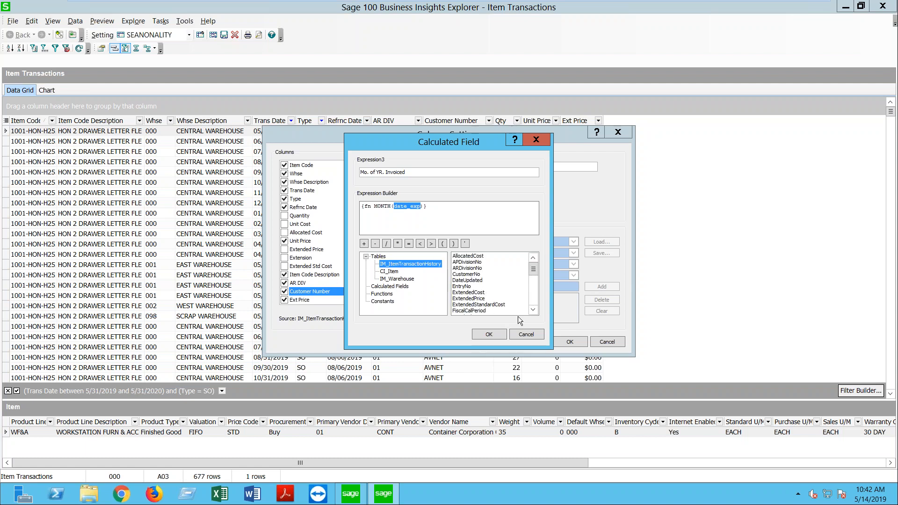
pyautogui.click(533, 310)
pyautogui.click(533, 310)
pyautogui.click(533, 310)
pyautogui.click(532, 310)
pyautogui.click(532, 309)
pyautogui.click(533, 309)
pyautogui.click(532, 309)
pyautogui.click(532, 310)
pyautogui.click(532, 309)
pyautogui.click(532, 310)
pyautogui.click(532, 310)
pyautogui.click(532, 310)
pyautogui.click(532, 310)
pyautogui.click(533, 310)
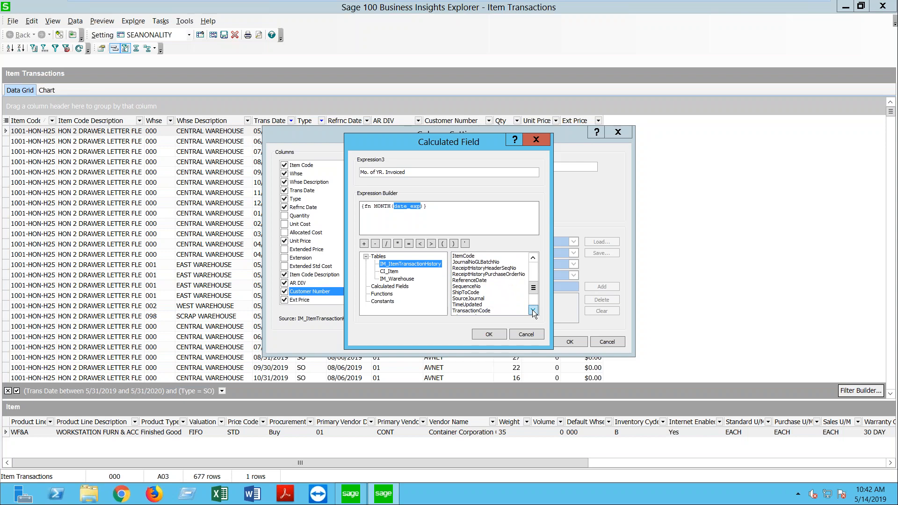
pyautogui.click(532, 310)
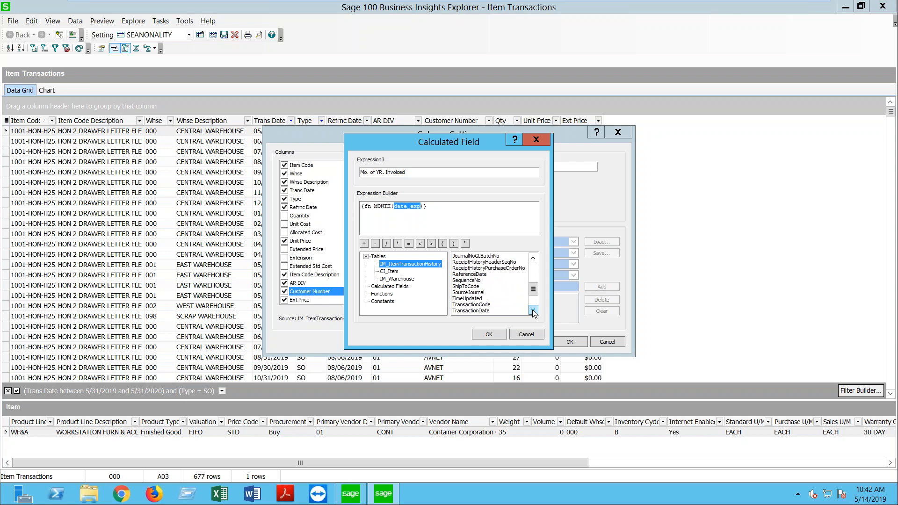
pyautogui.click(476, 310)
pyautogui.doubleClick(476, 310)
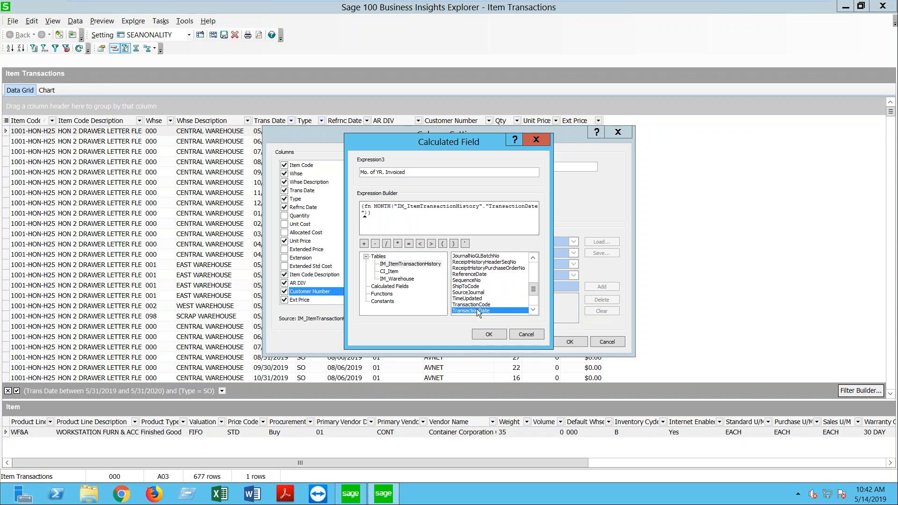
pyautogui.click(488, 334)
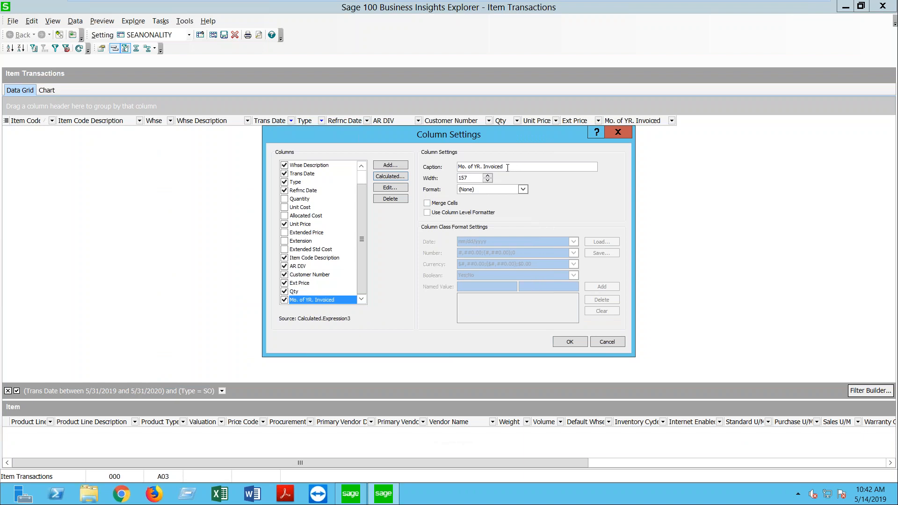
# Step: Format Mo. of YR. Invoiced as Numeric with a column-level, no-decimal number format
pyautogui.click(523, 189)
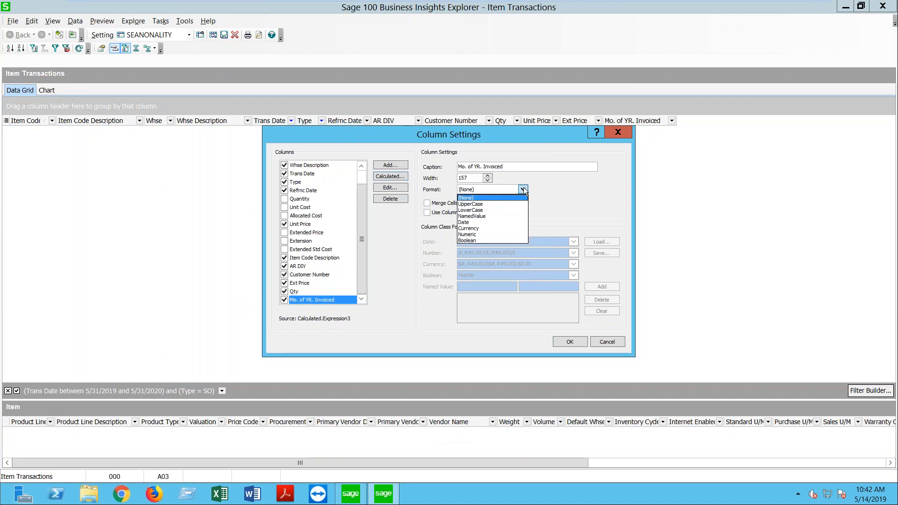
pyautogui.click(475, 234)
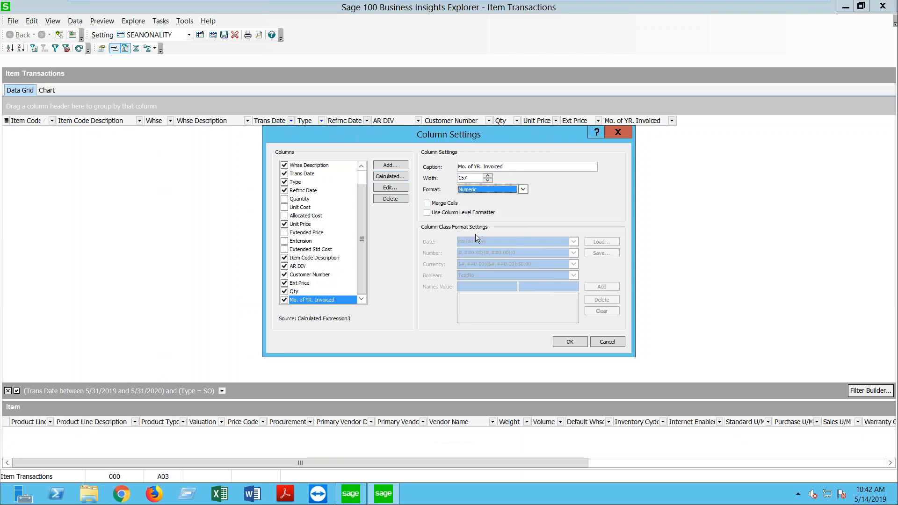
pyautogui.click(465, 213)
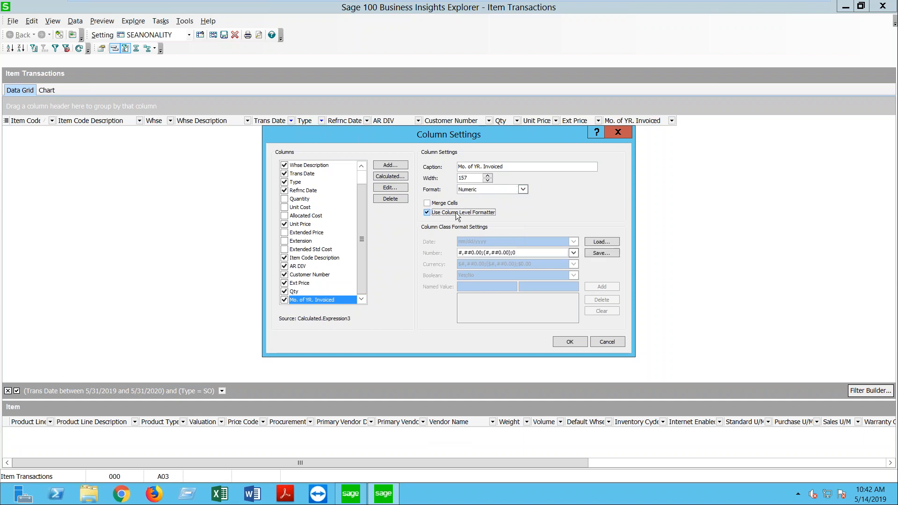
pyautogui.click(481, 253)
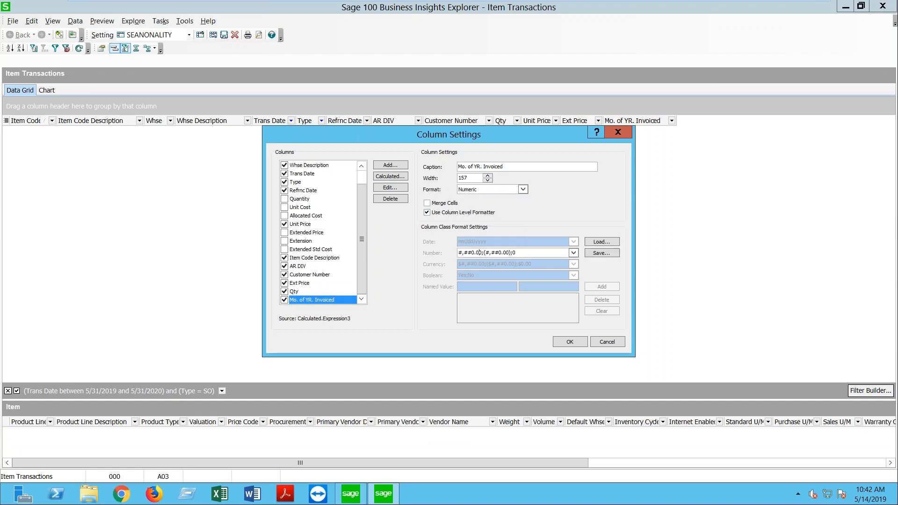
pyautogui.press('BackSpace')
pyautogui.press('BackSpace')
pyautogui.click(560, 344)
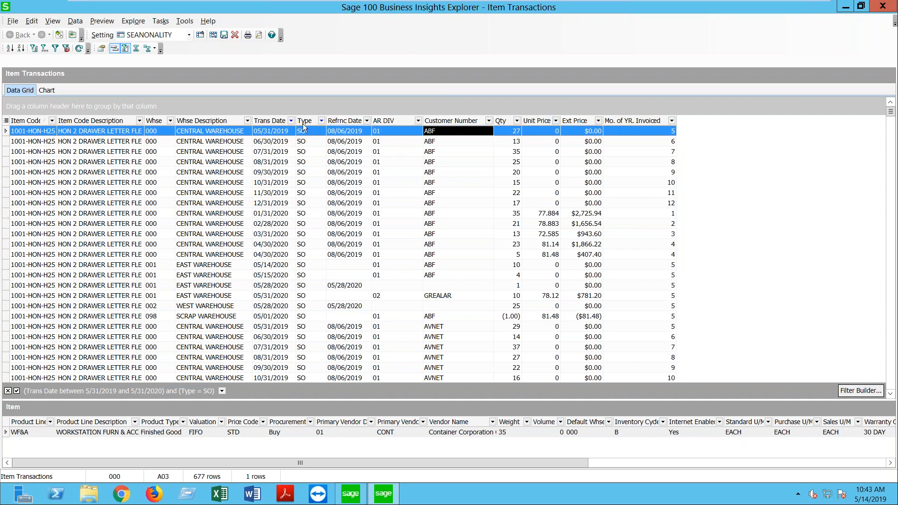
# Step: Move Mo. of YR. Invoiced beside Trans Date and check months for 04/30/2020, 01/31/2020, 12/31/2019 rows
pyautogui.moveTo(616, 122); pyautogui.dragTo(302, 117)
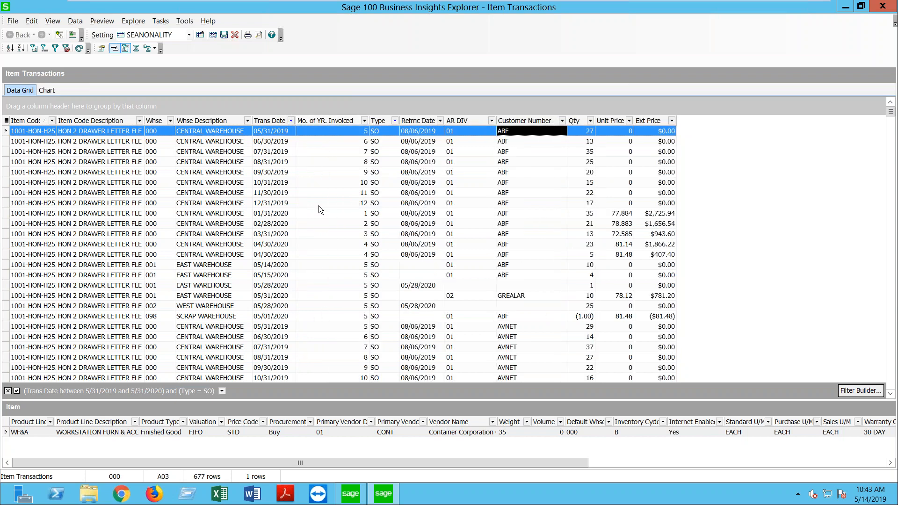
pyautogui.click(333, 252)
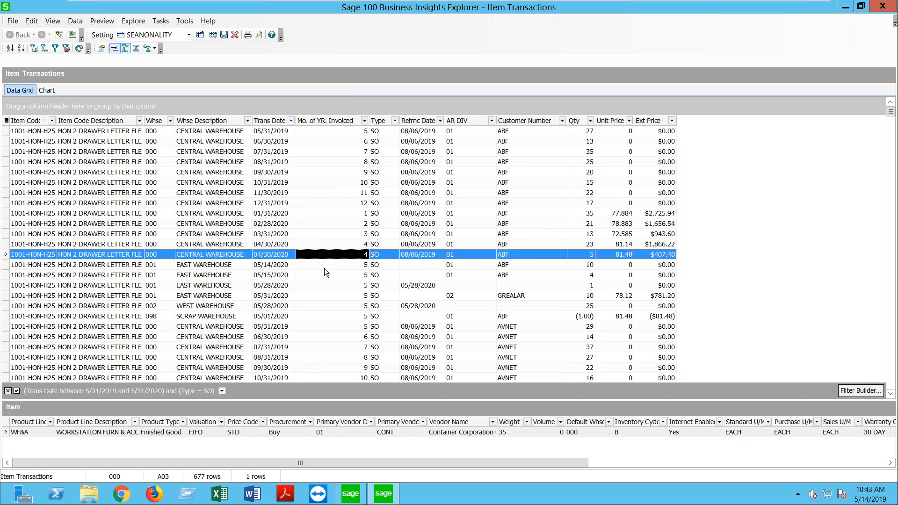
pyautogui.click(308, 215)
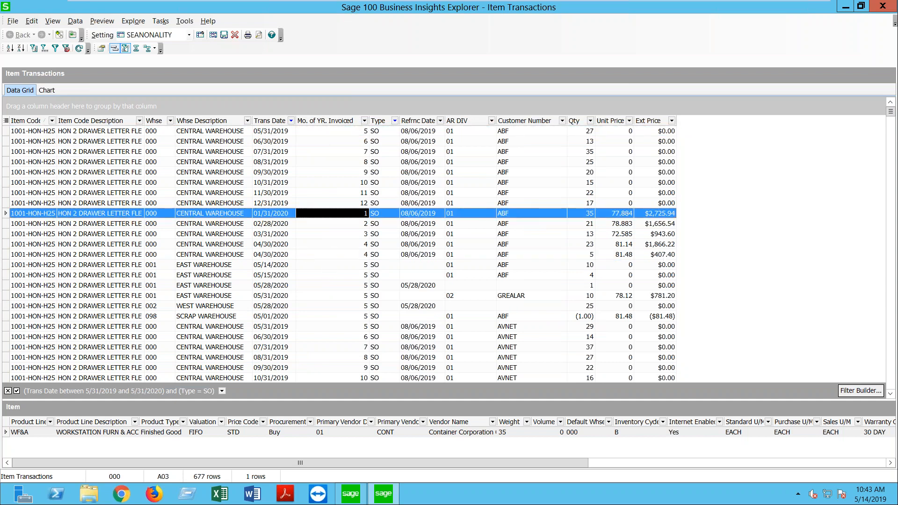
pyautogui.click(313, 204)
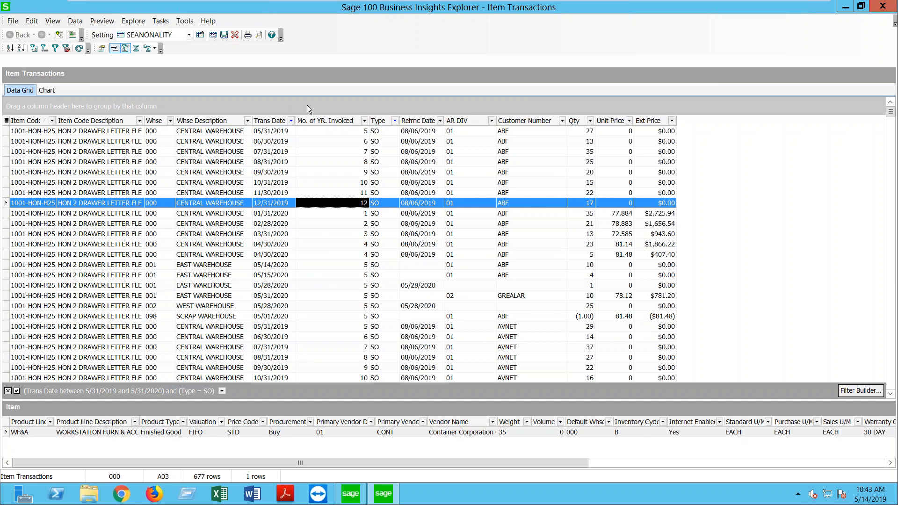
# Step: Group rows by Mo. of YR. Invoiced, collapse all month groups, then expand and re-collapse month 3
pyautogui.moveTo(321, 119); pyautogui.dragTo(311, 109)
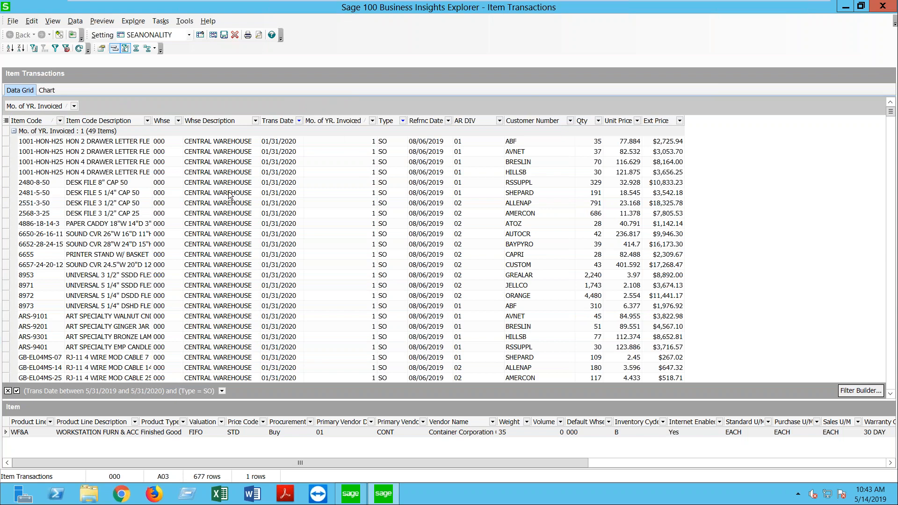
pyautogui.rightClick(15, 133)
pyautogui.click(49, 151)
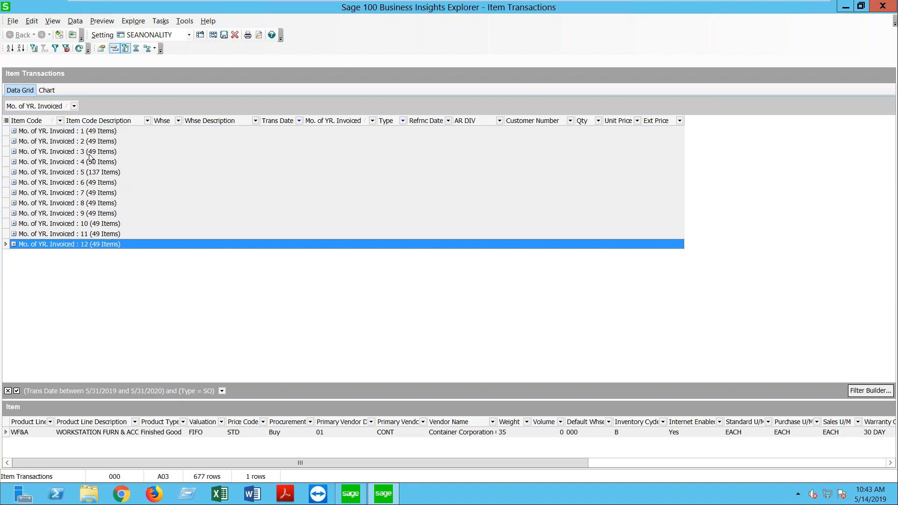
pyautogui.click(13, 151)
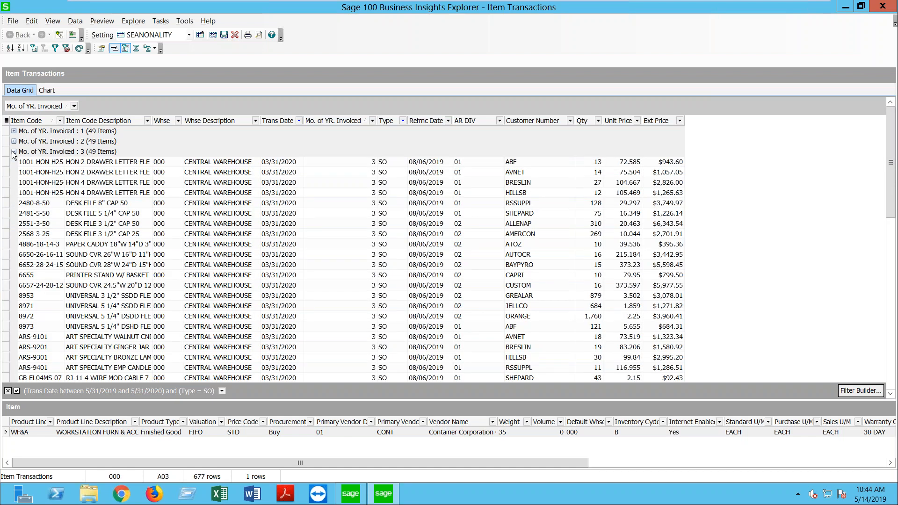
pyautogui.click(14, 151)
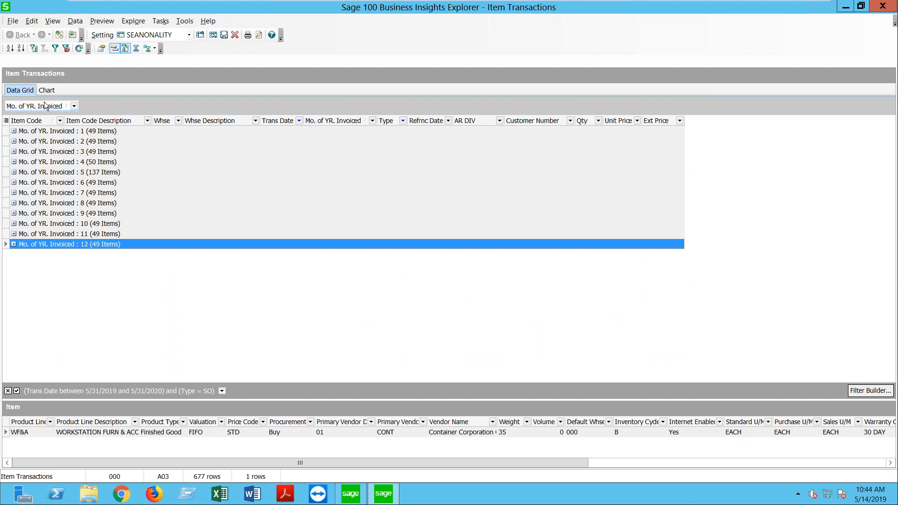
# Step: Add a footer summing Ext Price and counting Mo. of YR. Invoiced rows, then expand month 1
pyautogui.click(136, 49)
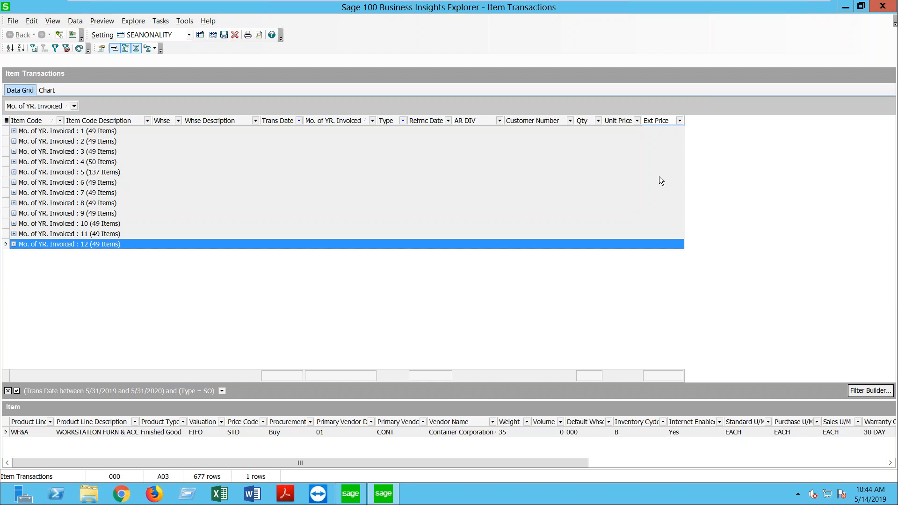
pyautogui.rightClick(671, 377)
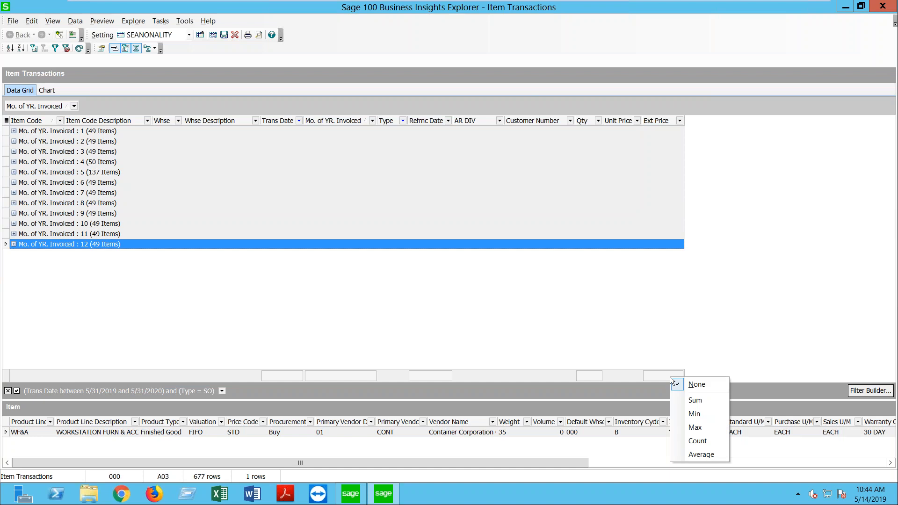
pyautogui.click(685, 400)
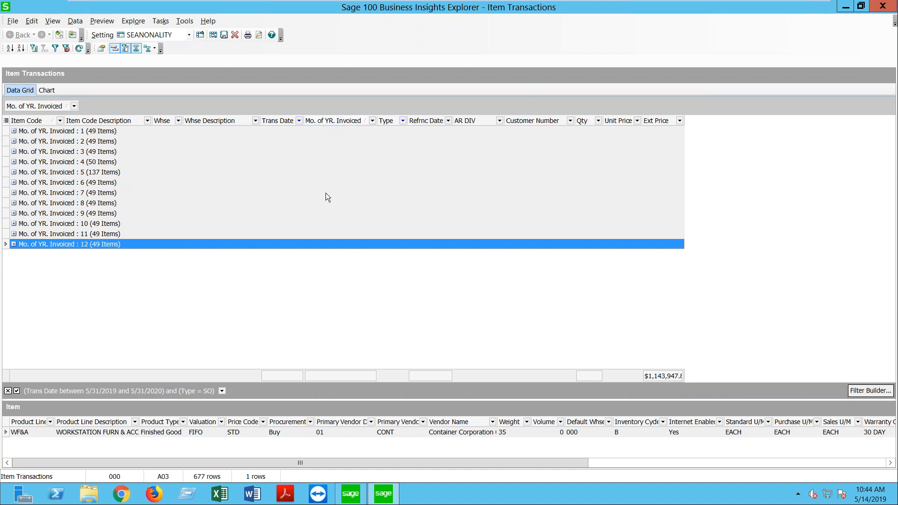
pyautogui.rightClick(324, 377)
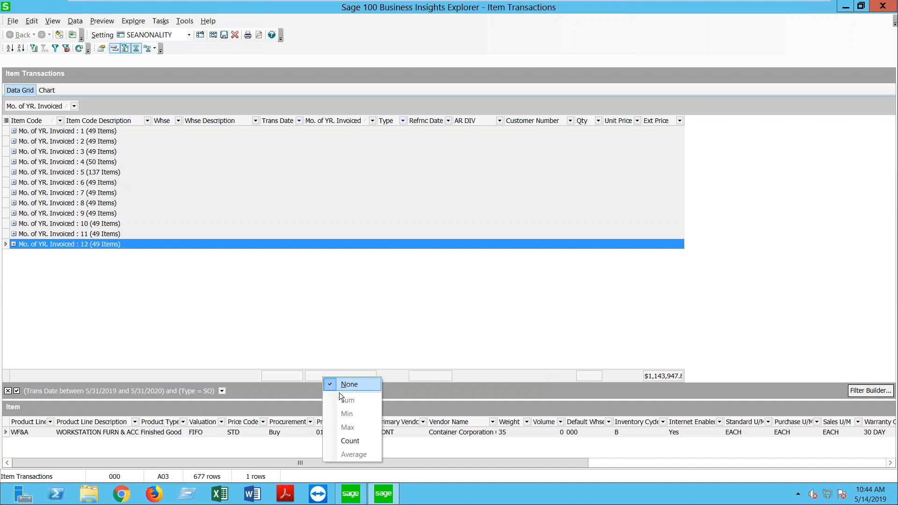
pyautogui.click(356, 442)
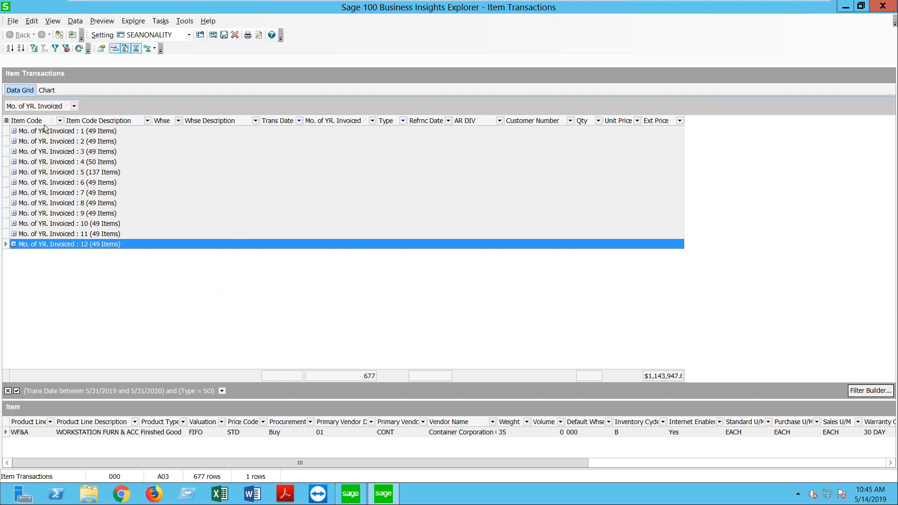
pyautogui.click(14, 131)
pyautogui.scroll(-10, 242, 290)
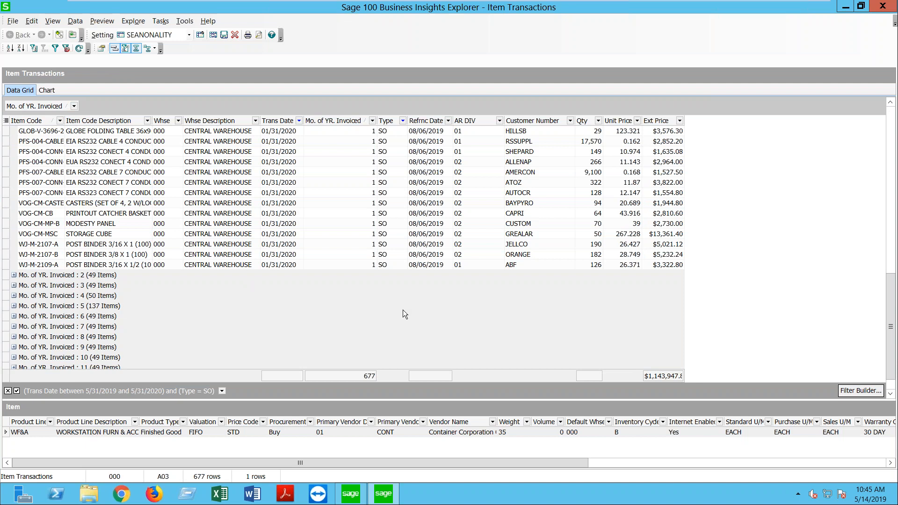
# Step: Show group summary footers on expanded groups with a row Count and an Ext Price Sum
pyautogui.click(155, 51)
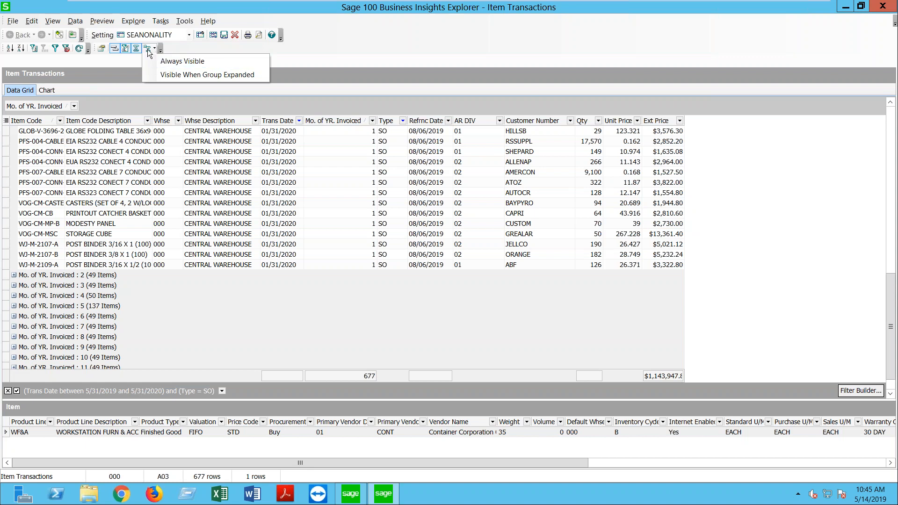
pyautogui.click(208, 75)
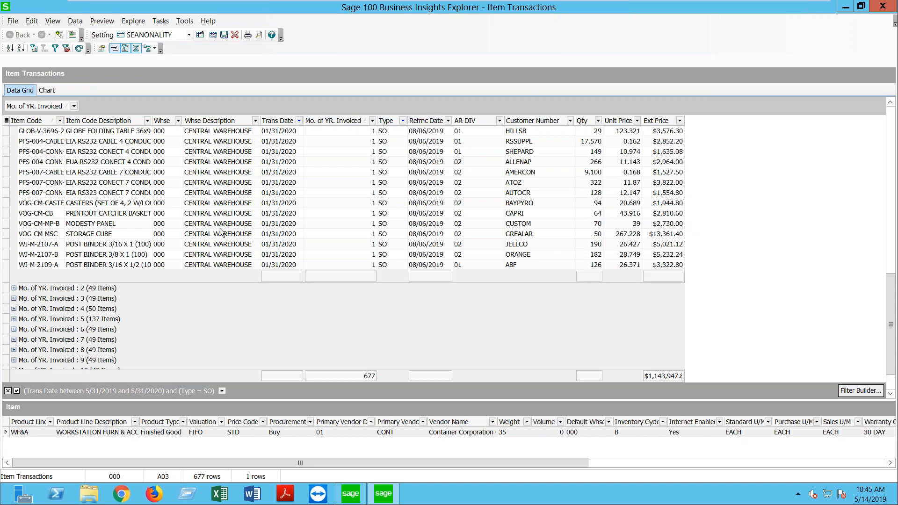
pyautogui.rightClick(333, 277)
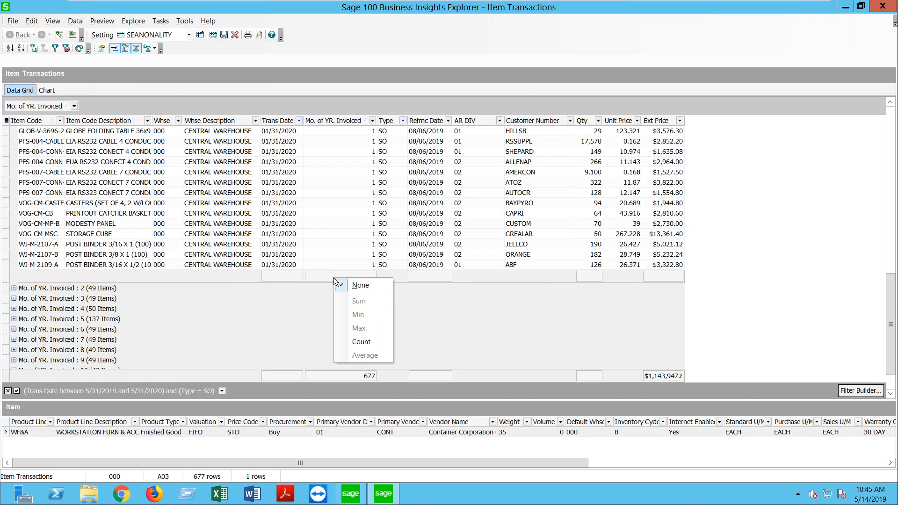
pyautogui.click(361, 342)
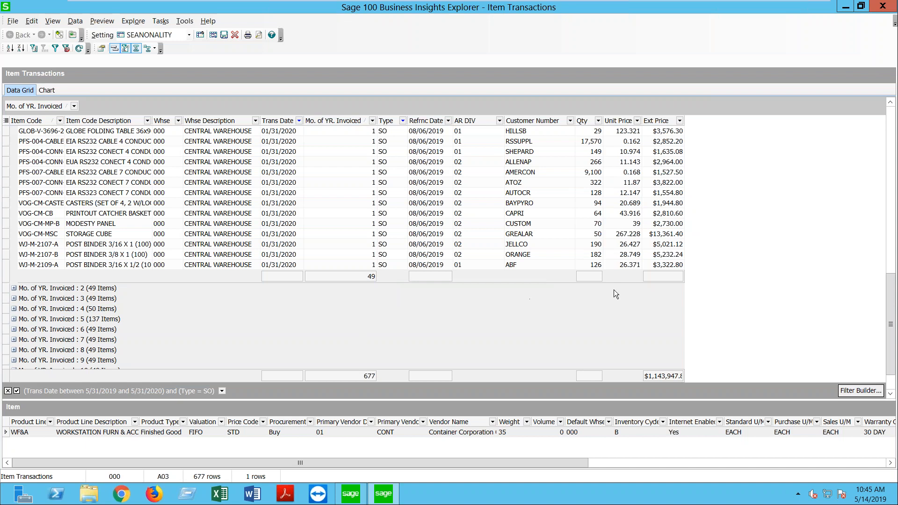
pyautogui.rightClick(667, 277)
pyautogui.click(696, 303)
# Step: Make the group summaries Always Visible and collapse all month groups
pyautogui.click(154, 48)
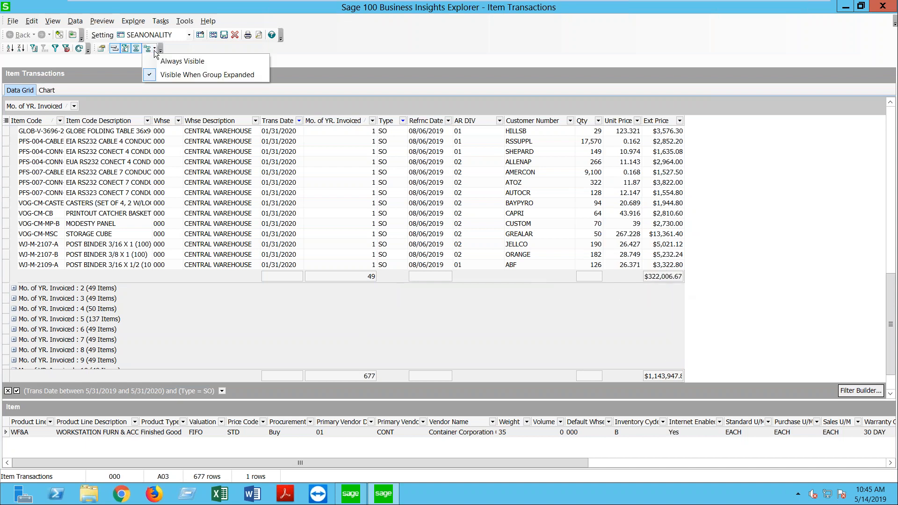
pyautogui.click(161, 64)
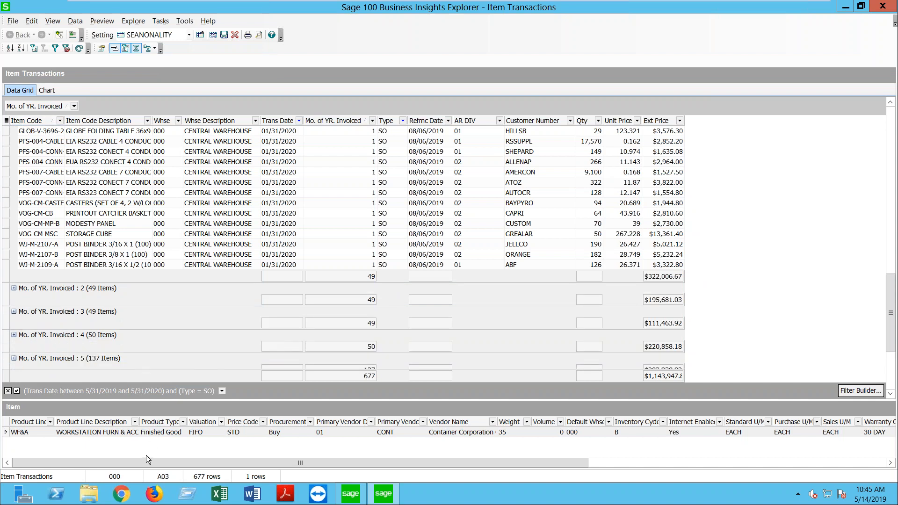
pyautogui.click(138, 465)
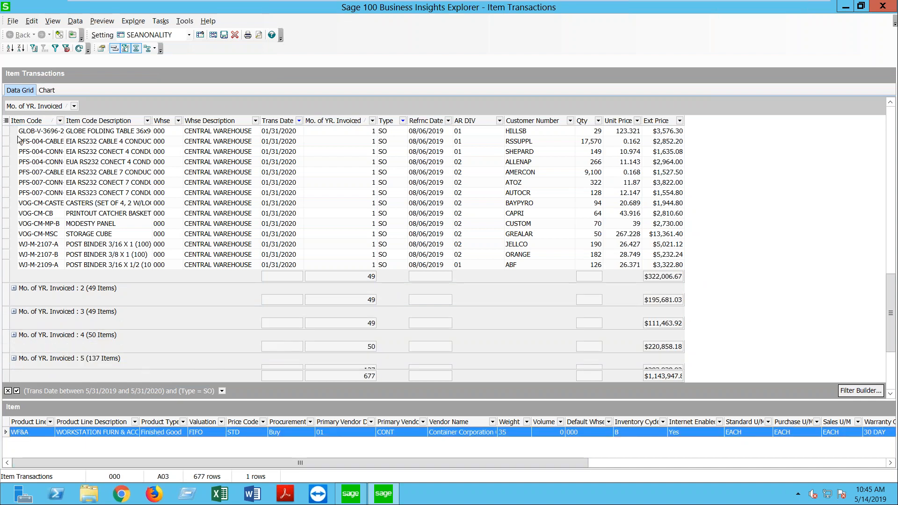
pyautogui.rightClick(14, 289)
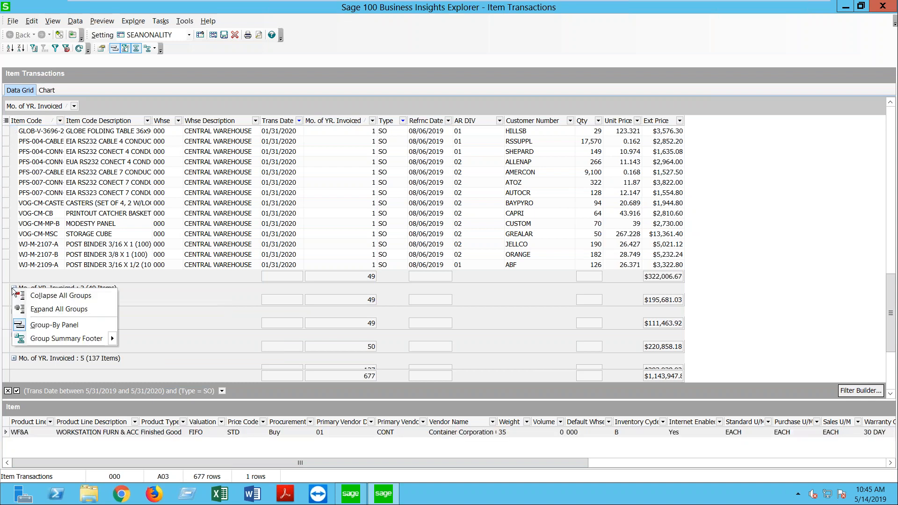
pyautogui.click(36, 296)
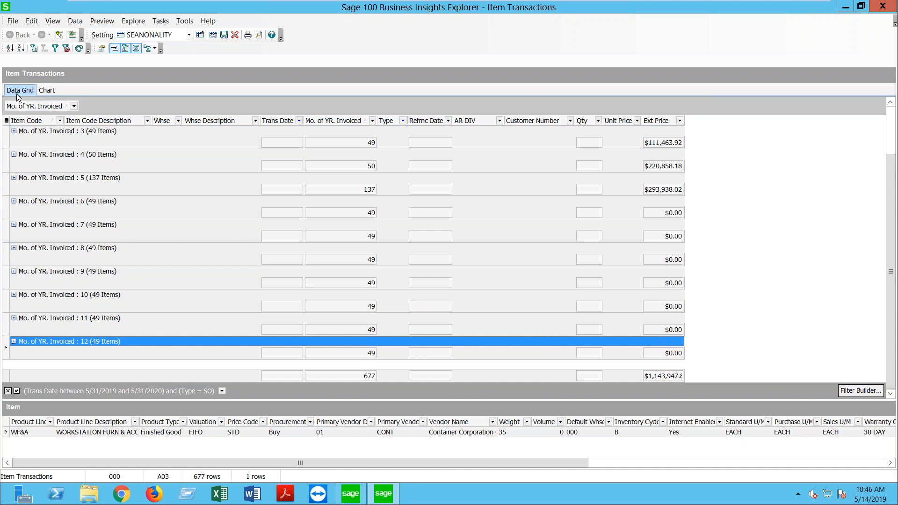
# Step: Create a Bar chart titled Seasonality with 12 data points per page, plotting the Ext Price series
pyautogui.click(47, 90)
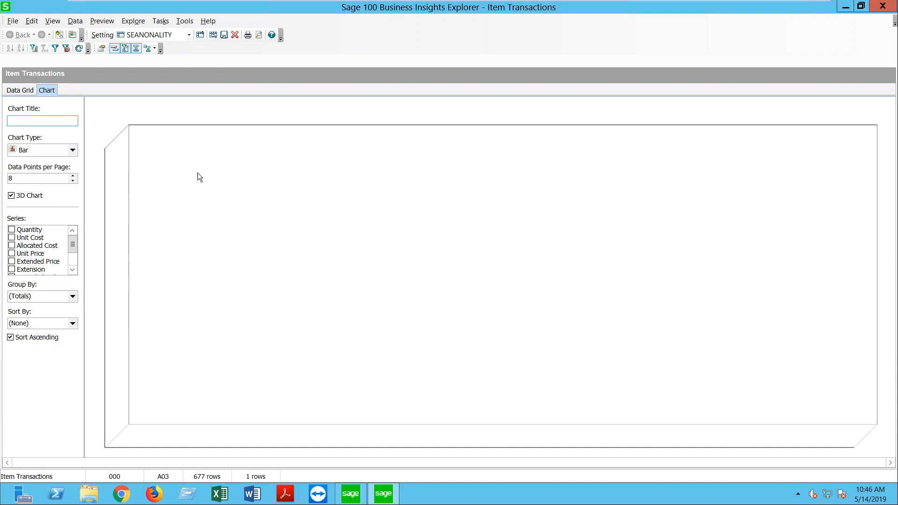
pyautogui.write('Seasonality')
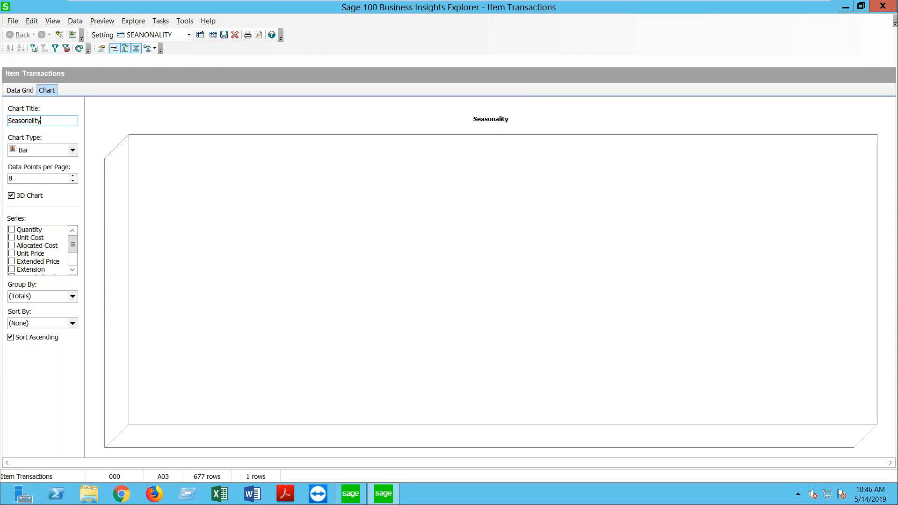
pyautogui.click(72, 150)
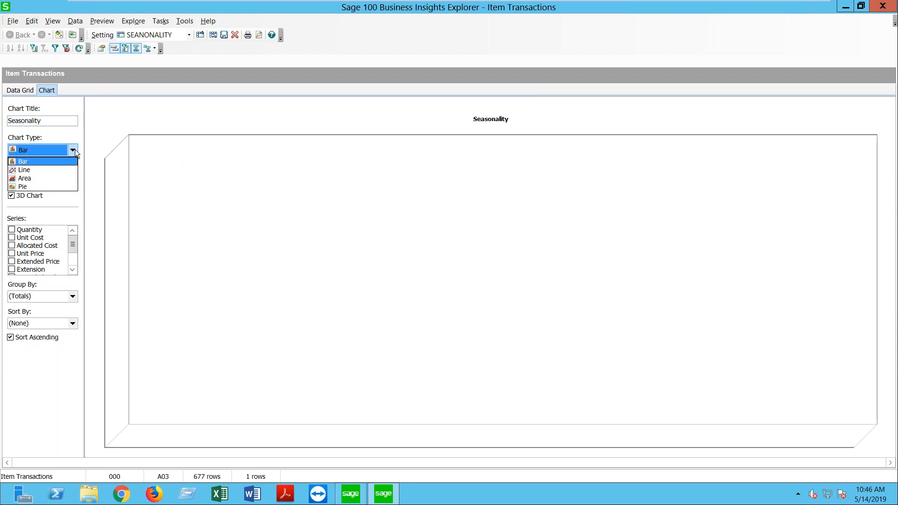
pyautogui.click(75, 150)
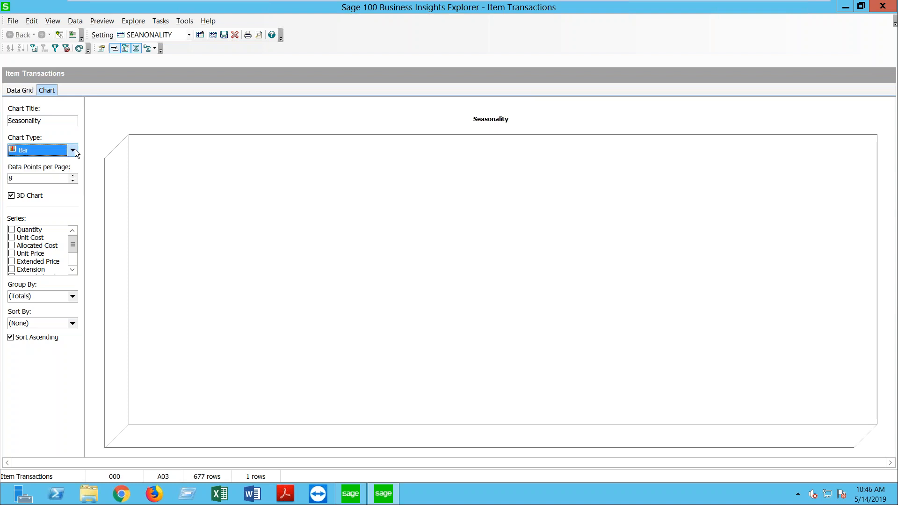
pyautogui.doubleClick(28, 178)
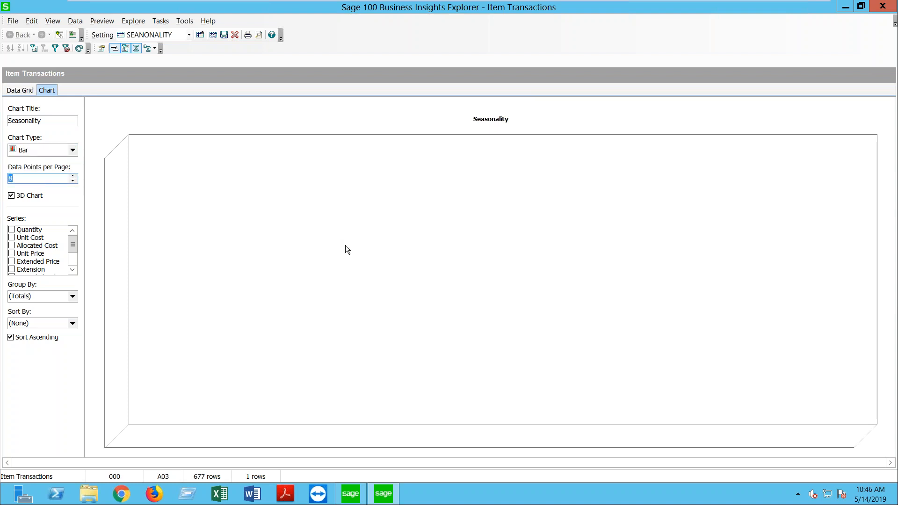
pyautogui.write('12')
pyautogui.click(70, 271)
pyautogui.click(71, 270)
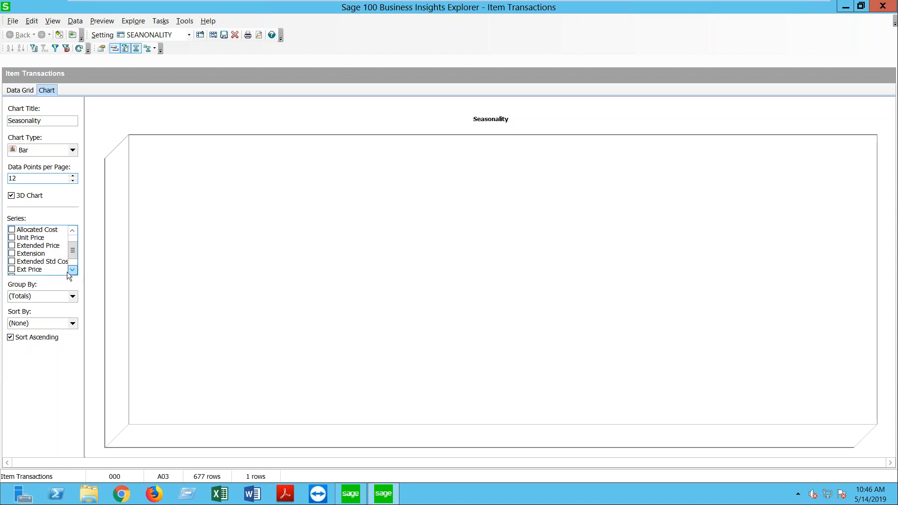
pyautogui.click(11, 269)
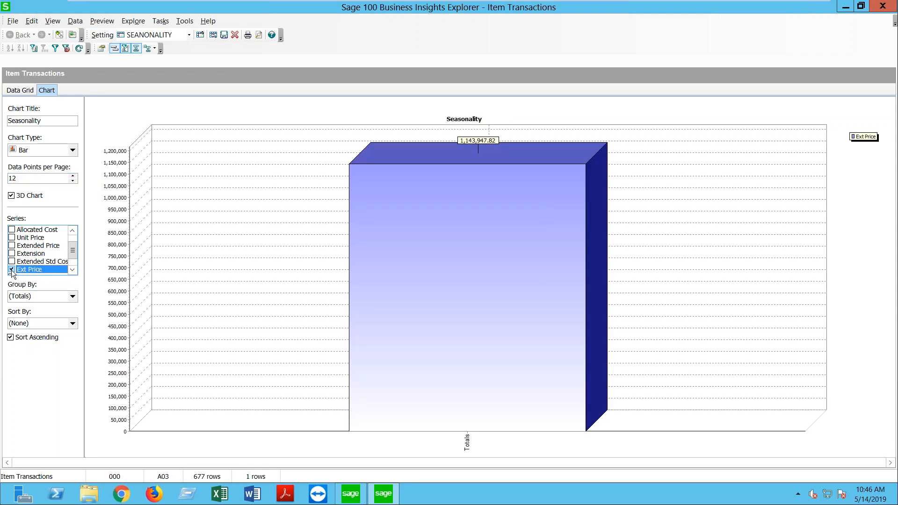
# Step: Set the chart's Group By and Sort By to Mo. of YR. Invoiced, sorted ascending
pyautogui.click(72, 297)
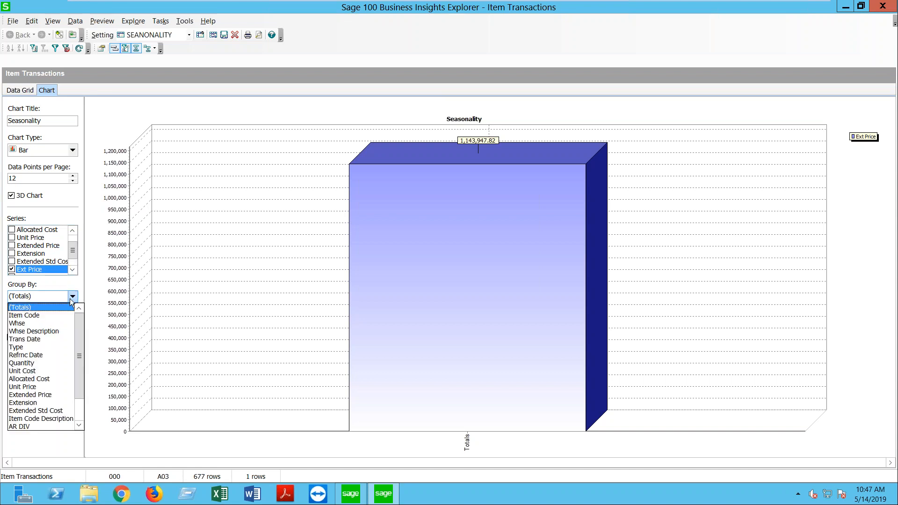
pyautogui.moveTo(81, 334); pyautogui.dragTo(80, 380)
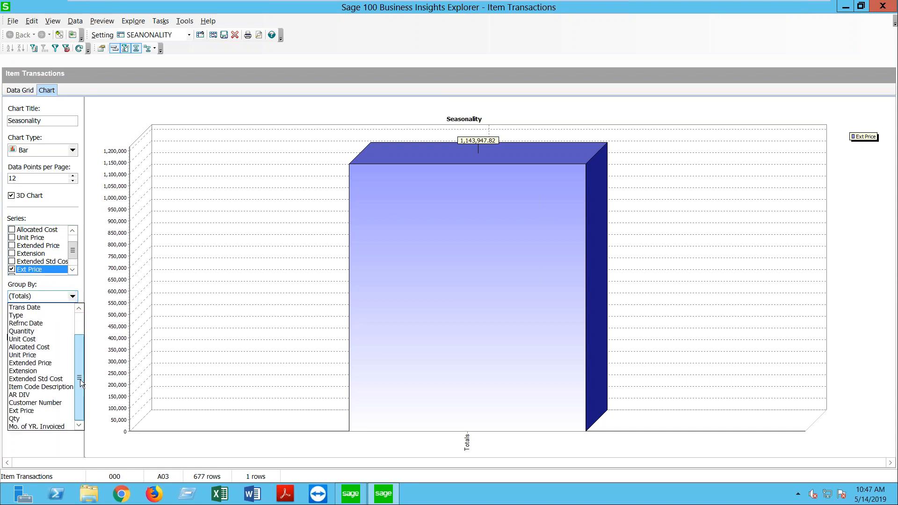
pyautogui.click(55, 427)
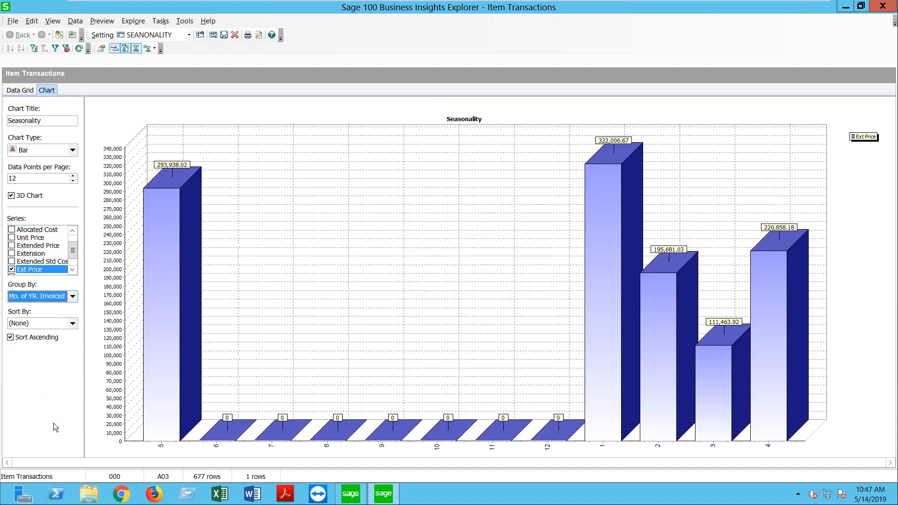
pyautogui.click(63, 324)
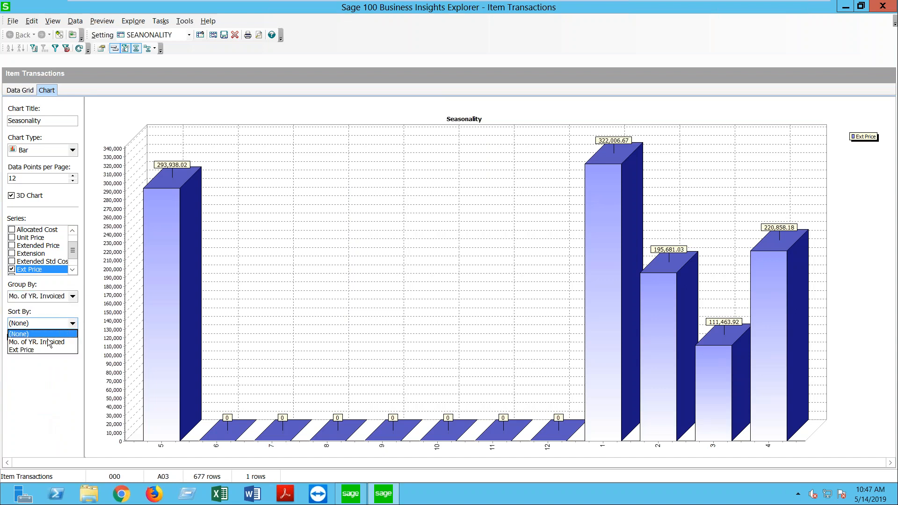
pyautogui.click(32, 326)
pyautogui.click(31, 325)
pyautogui.click(39, 334)
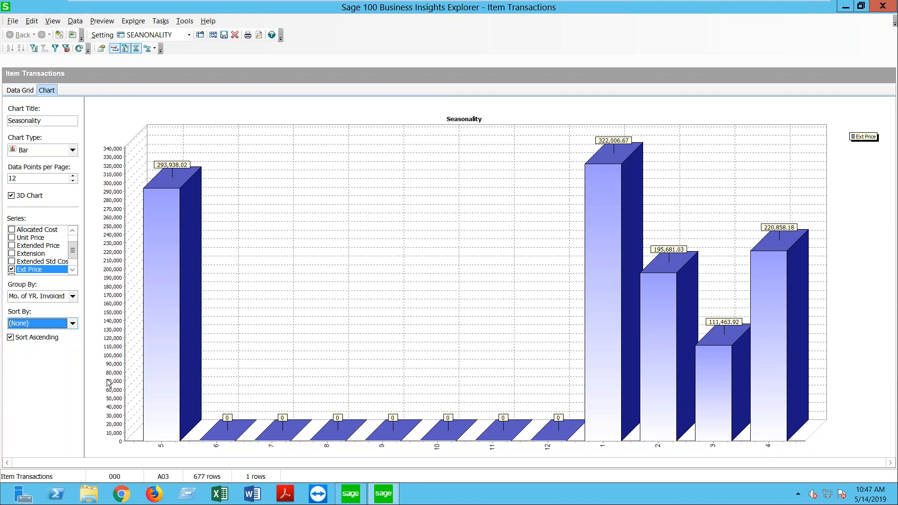
pyautogui.click(71, 325)
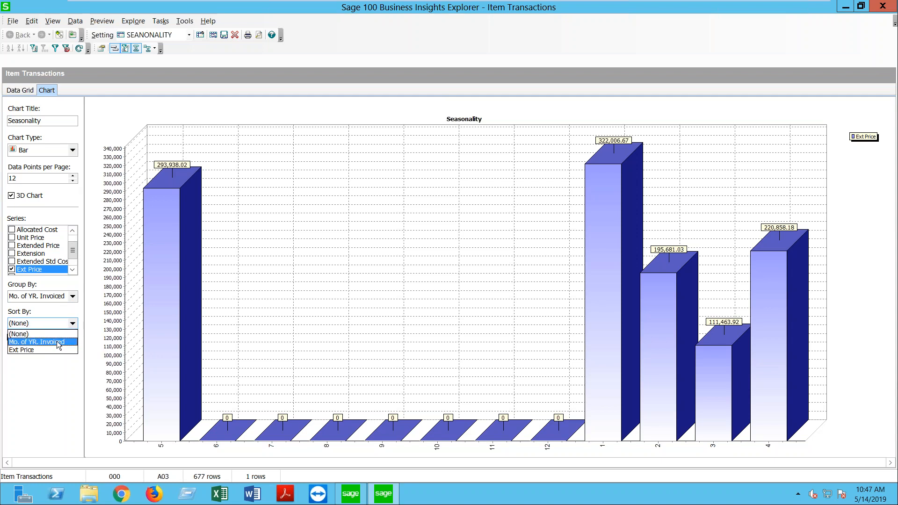
pyautogui.click(57, 341)
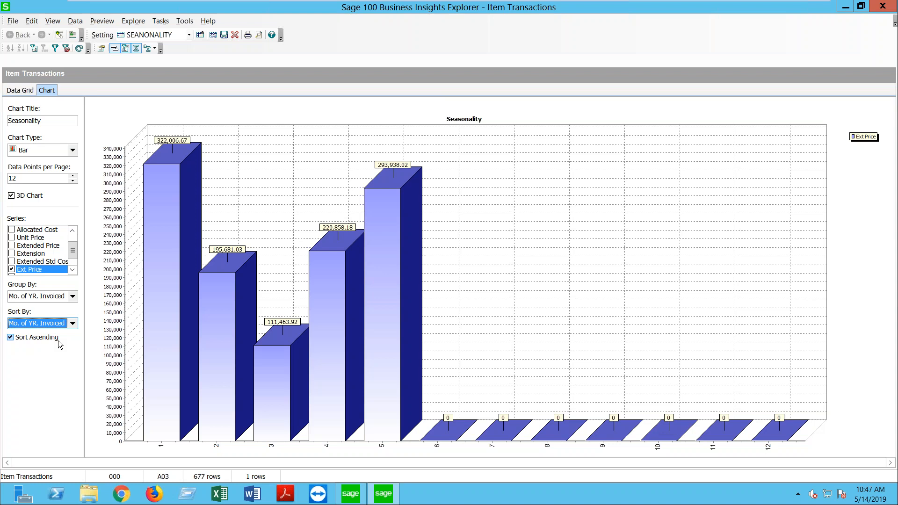
# Step: Replace the Ext Price series with Mo. of YR. Invoiced, then return to the Data Grid
pyautogui.click(74, 271)
pyautogui.click(73, 271)
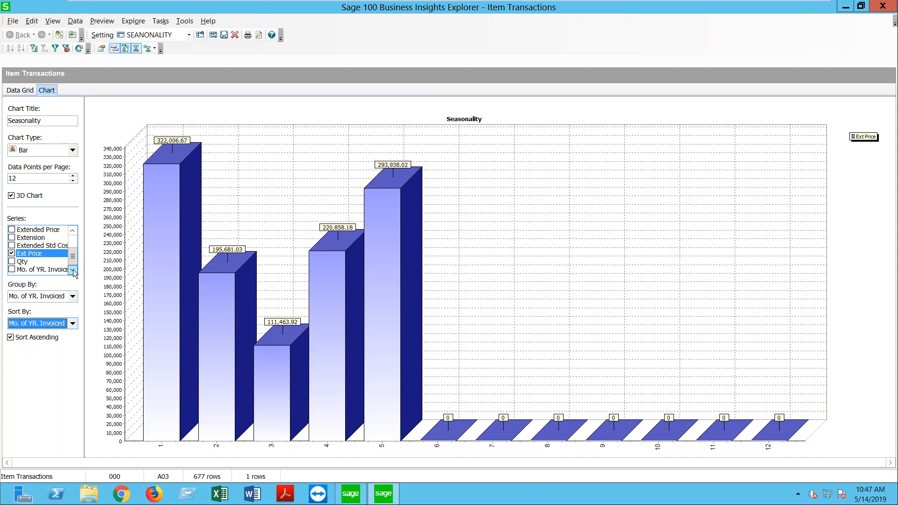
pyautogui.click(11, 253)
pyautogui.click(12, 269)
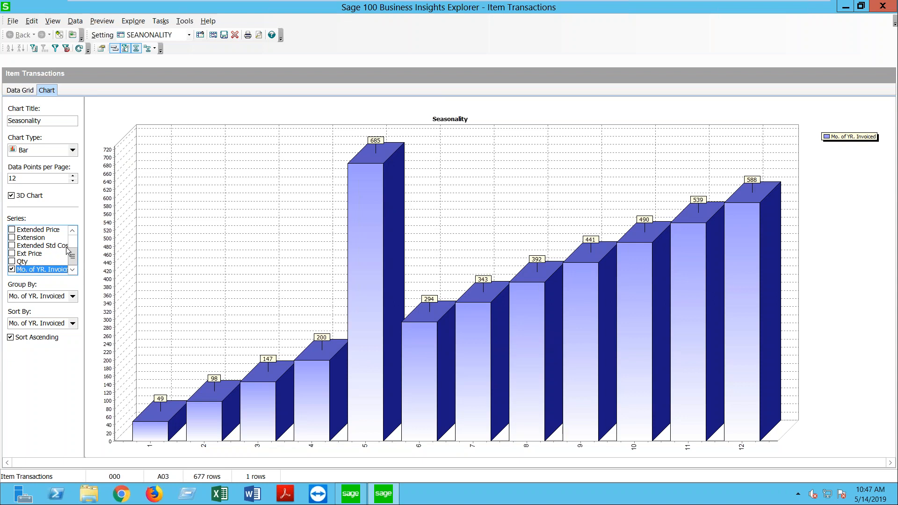
pyautogui.click(12, 253)
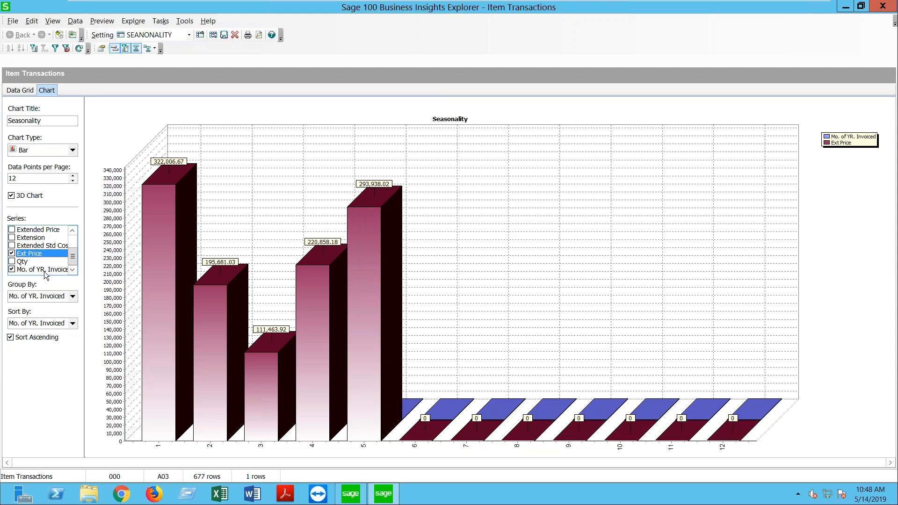
pyautogui.click(11, 253)
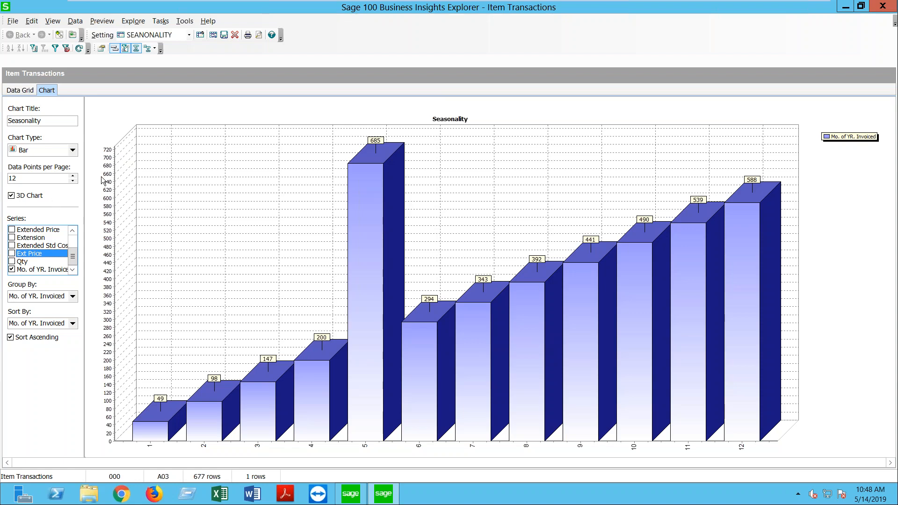
pyautogui.click(20, 92)
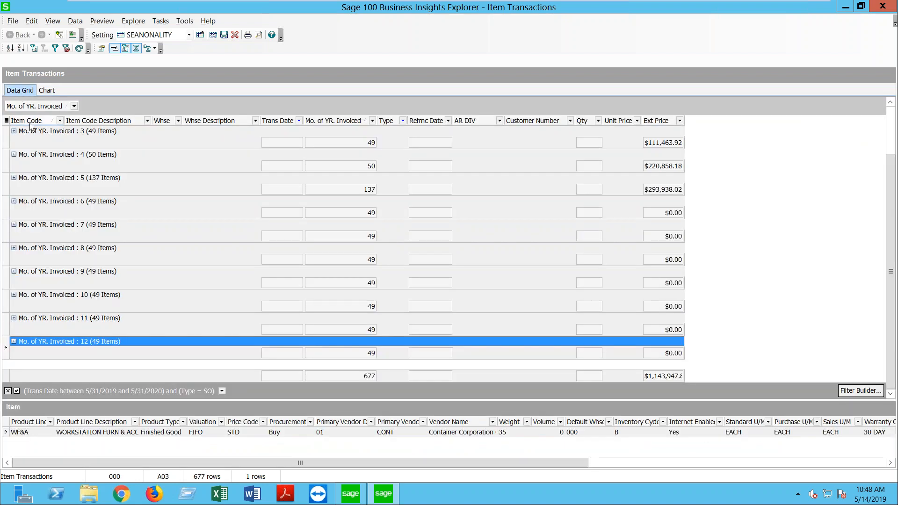
# Step: Expand month 3 and turn off the Selected Records Only export option
pyautogui.click(15, 131)
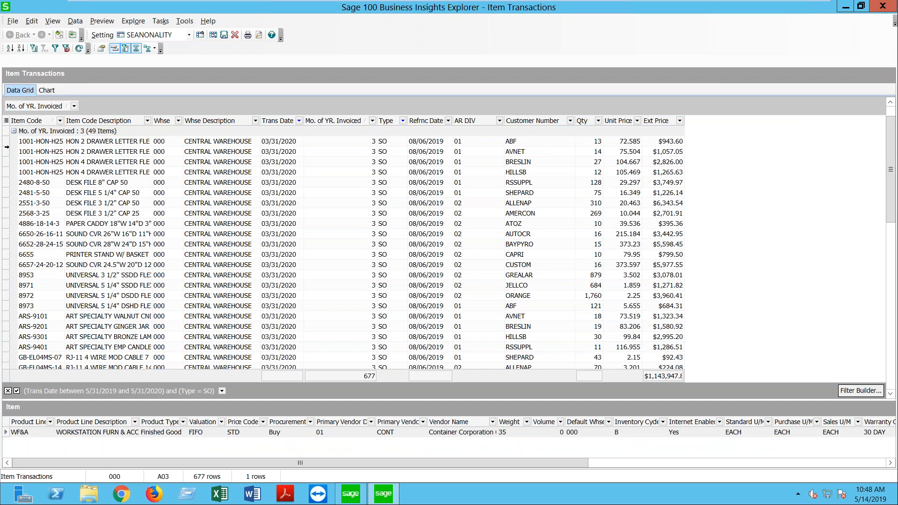
pyautogui.click(13, 21)
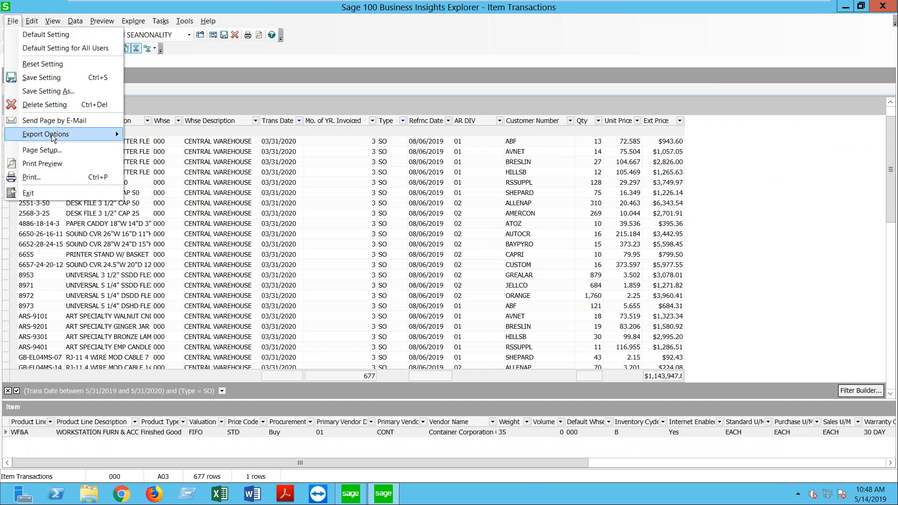
pyautogui.moveTo(53, 138)
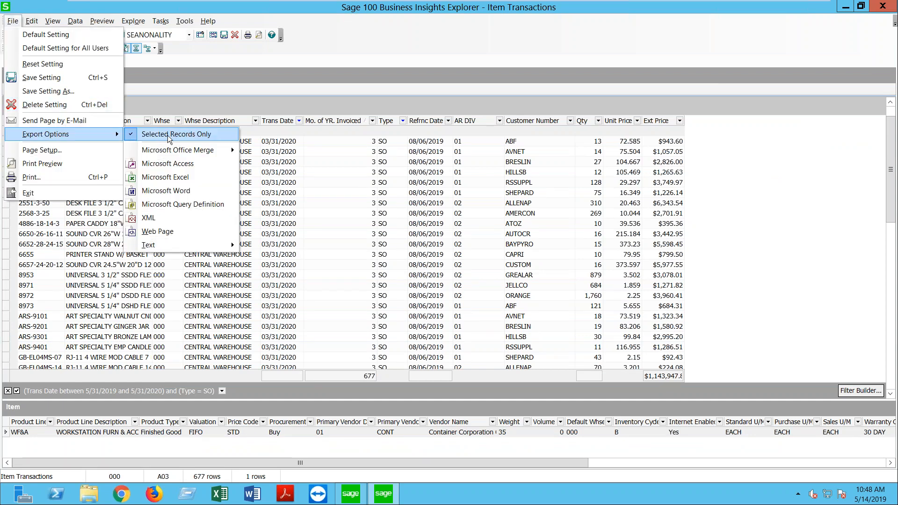
pyautogui.click(134, 136)
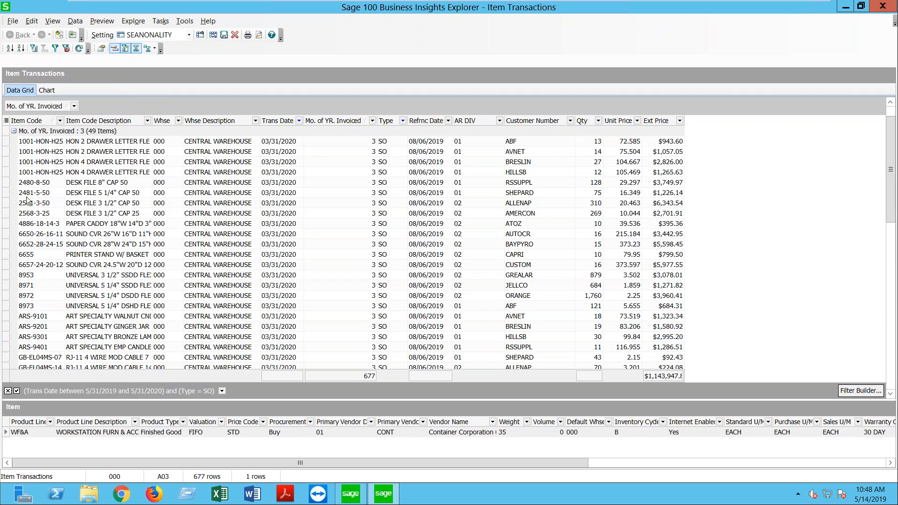
# Step: Export the Item Transactions records to a new Microsoft Excel workbook
pyautogui.click(5, 184)
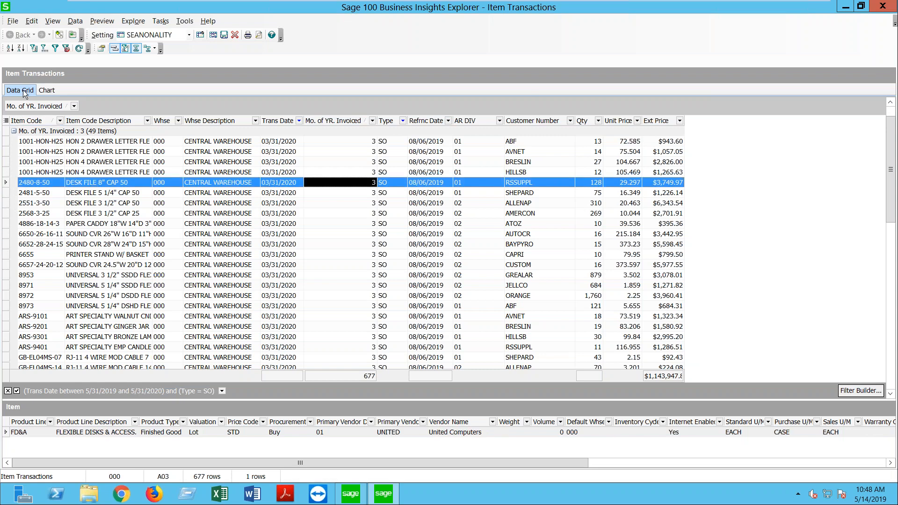
pyautogui.click(13, 21)
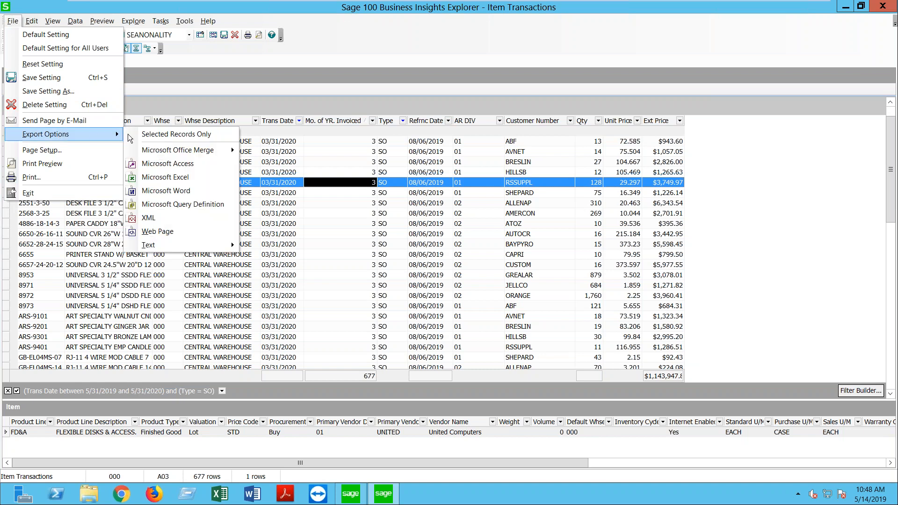
pyautogui.click(170, 177)
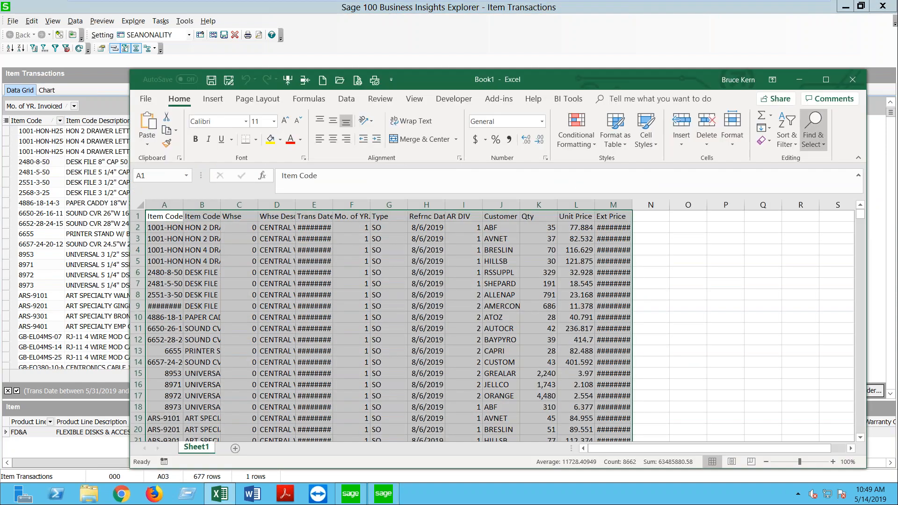
# Step: Maximize Excel, autofit columns D, E and A, then close Book1 without saving
pyautogui.click(826, 80)
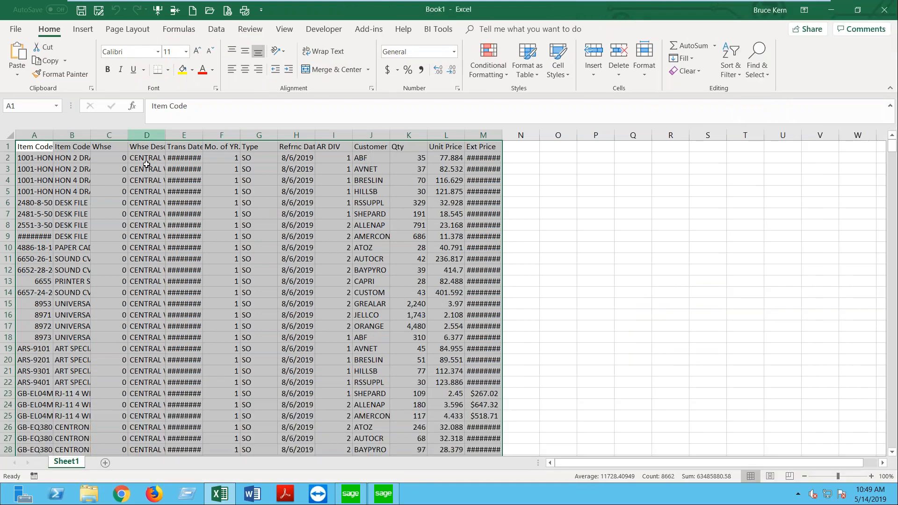
pyautogui.moveTo(166, 135); pyautogui.dragTo(165, 135)
pyautogui.doubleClick(165, 135)
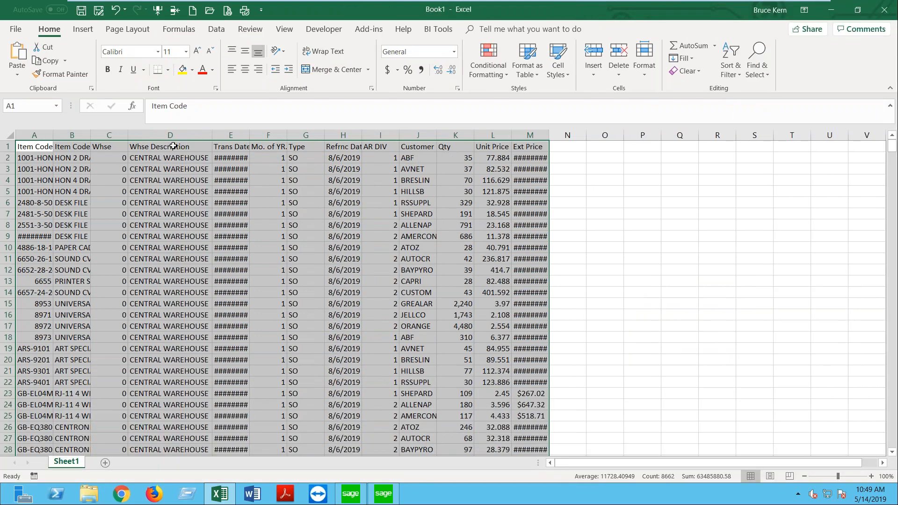
pyautogui.doubleClick(257, 135)
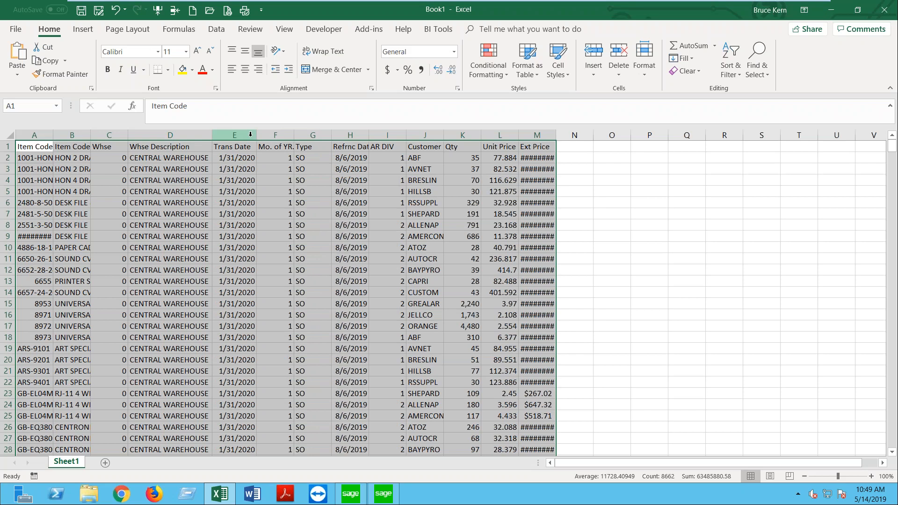
pyautogui.doubleClick(54, 137)
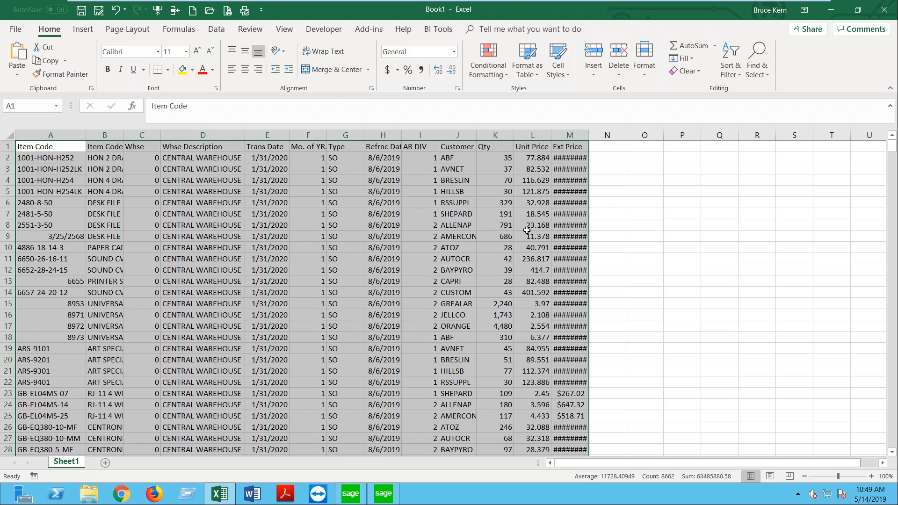
pyautogui.scroll(-20, 476, 257)
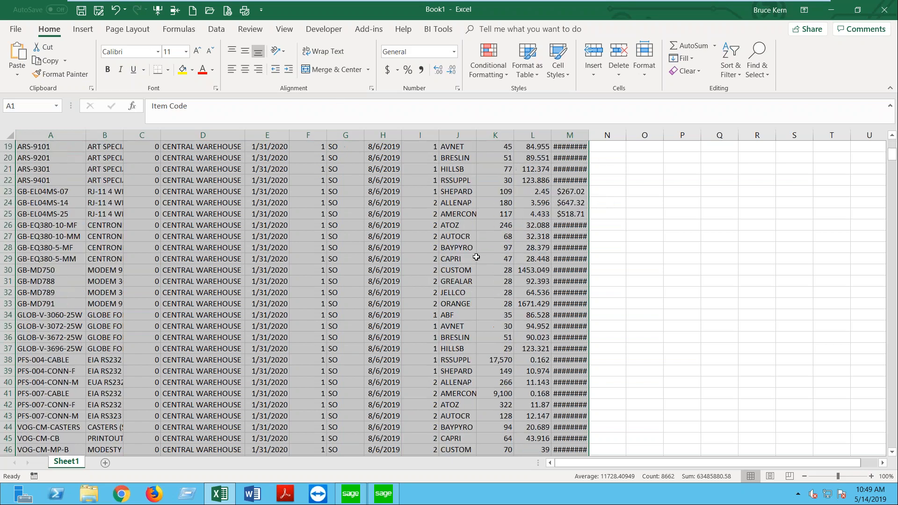
pyautogui.scroll(20, 470, 271)
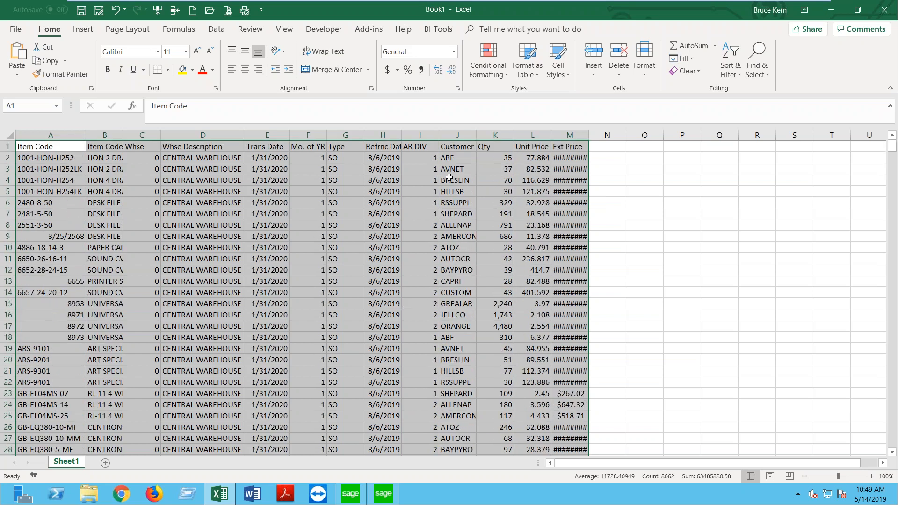
pyautogui.click(884, 10)
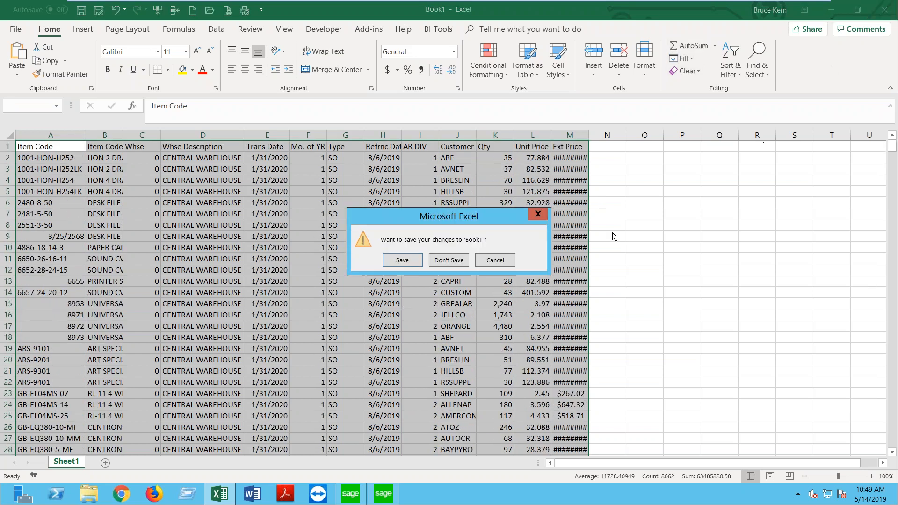
pyautogui.click(461, 262)
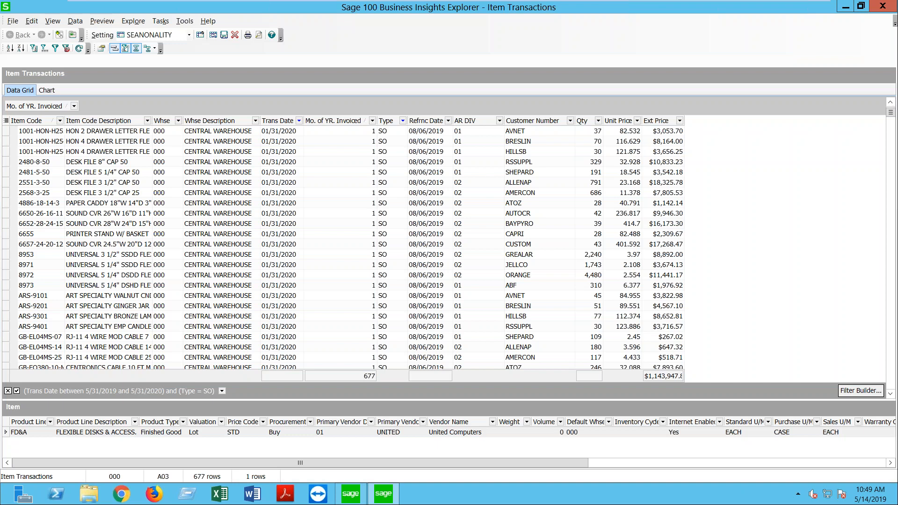
# Step: Preview the 48-page Item Transactions report and scroll through the first page
pyautogui.click(260, 35)
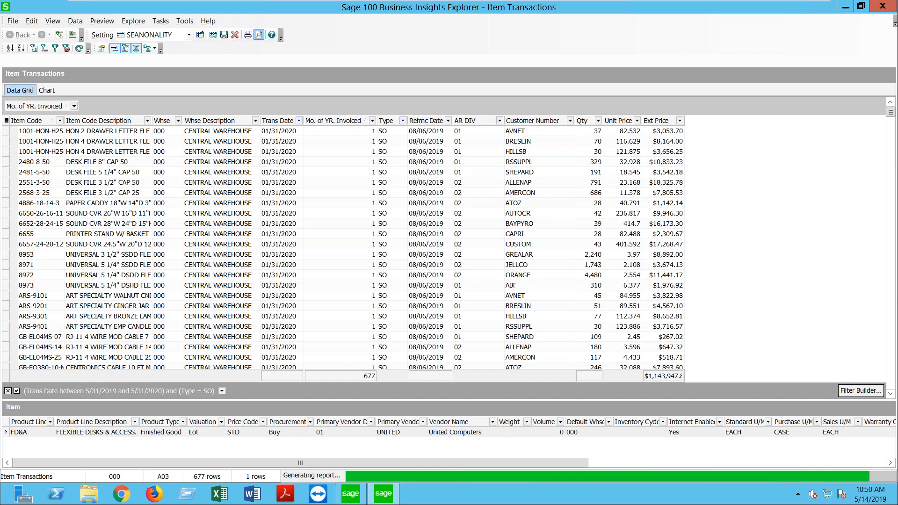
pyautogui.scroll(-1, 457, 189)
pyautogui.scroll(-3, 457, 188)
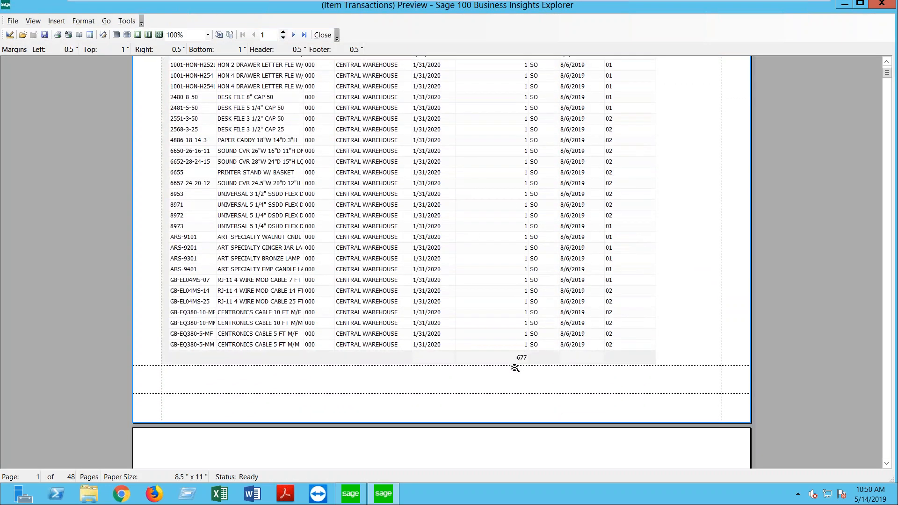
pyautogui.scroll(3, 497, 239)
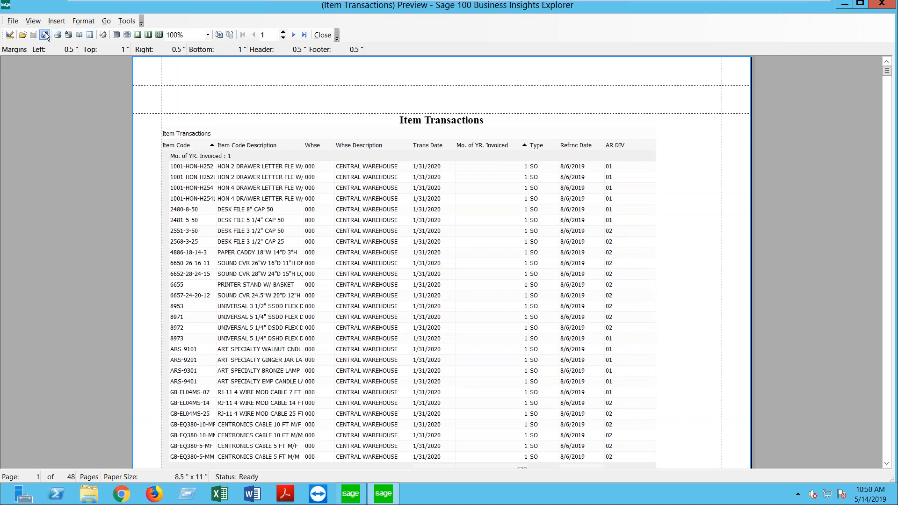
pyautogui.click(54, 22)
pyautogui.click(99, 39)
pyautogui.moveTo(392, 167); pyautogui.dragTo(338, 167)
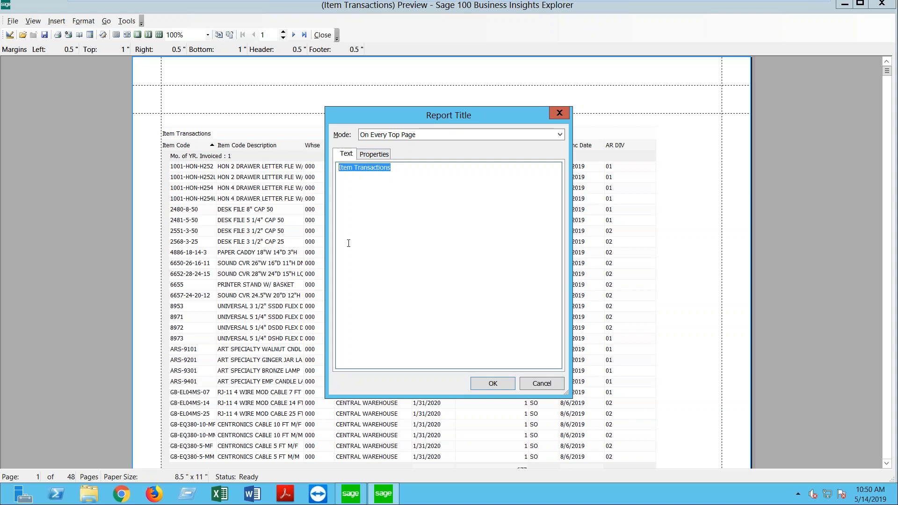
pyautogui.write('Seanal Report')
pyautogui.moveTo(385, 169); pyautogui.dragTo(313, 174)
pyautogui.click(349, 169)
pyautogui.write('so')
pyautogui.click(415, 136)
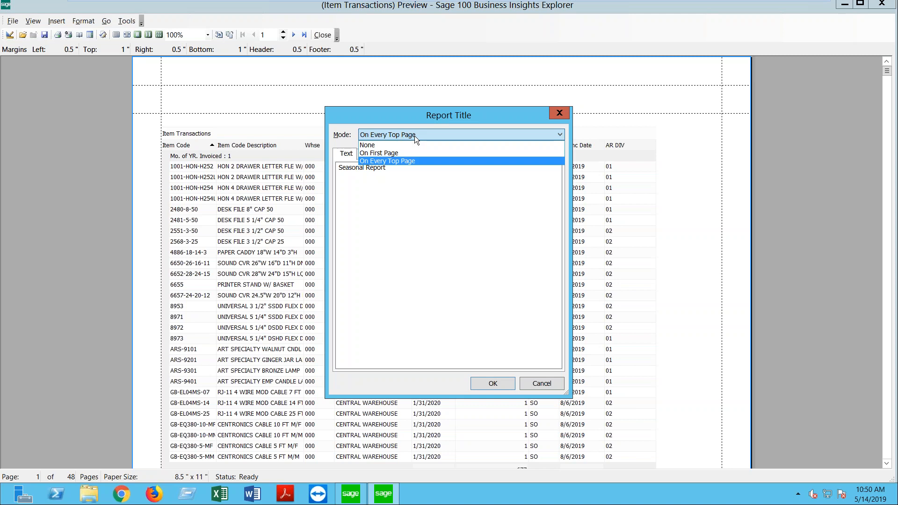
pyautogui.click(414, 136)
pyautogui.click(385, 154)
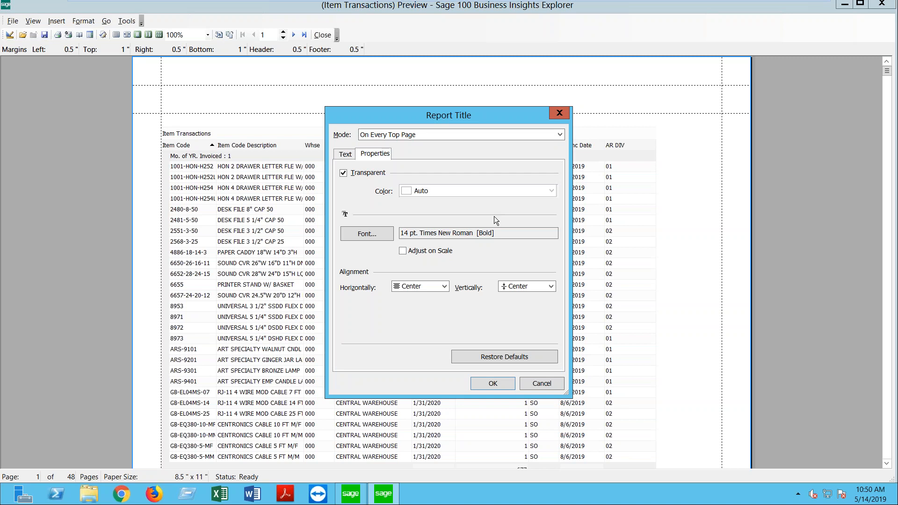
pyautogui.click(560, 114)
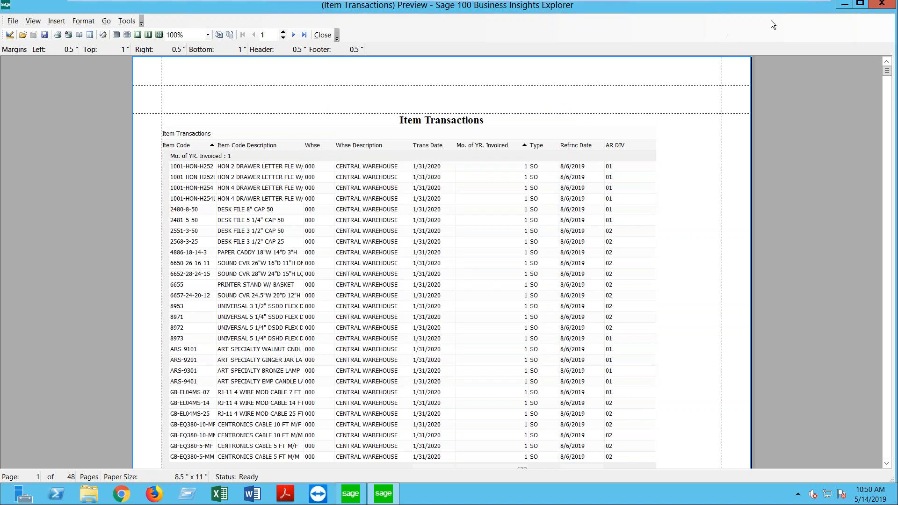
# Step: Close the report preview and the Item Transactions explorer, saving the changed view setting
pyautogui.click(891, 5)
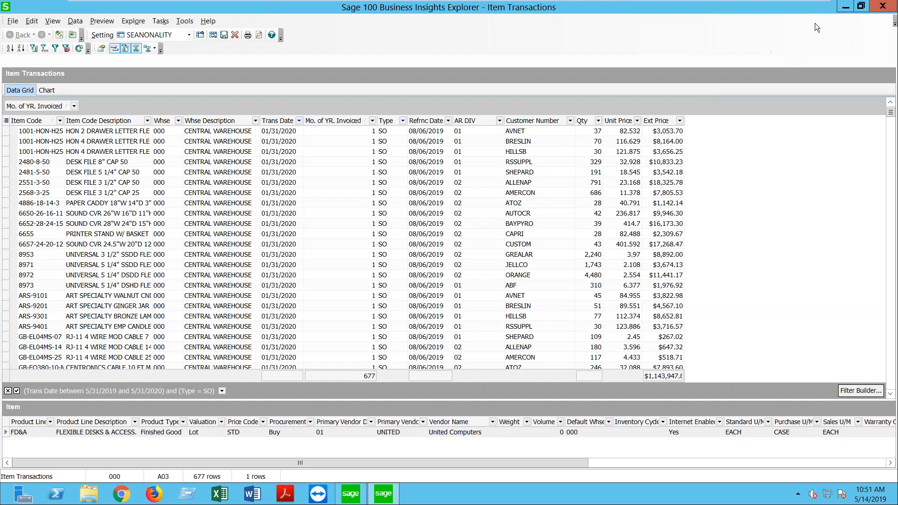
pyautogui.click(881, 7)
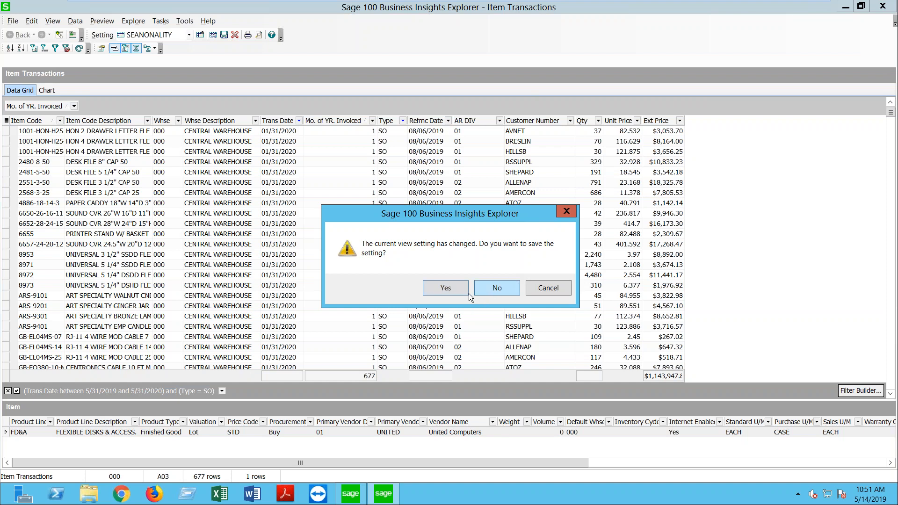
pyautogui.click(449, 290)
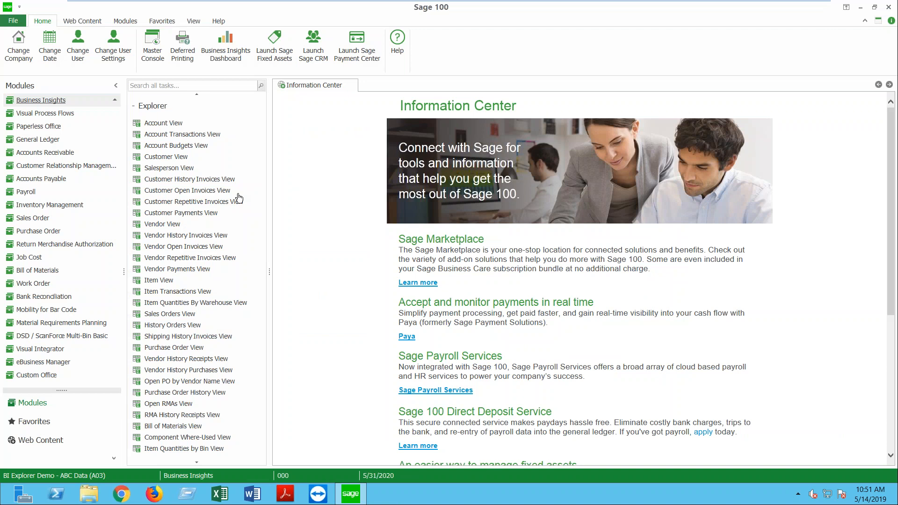
# Step: Open Customer View and apply the public Collections Dashboard view setting
pyautogui.click(171, 160)
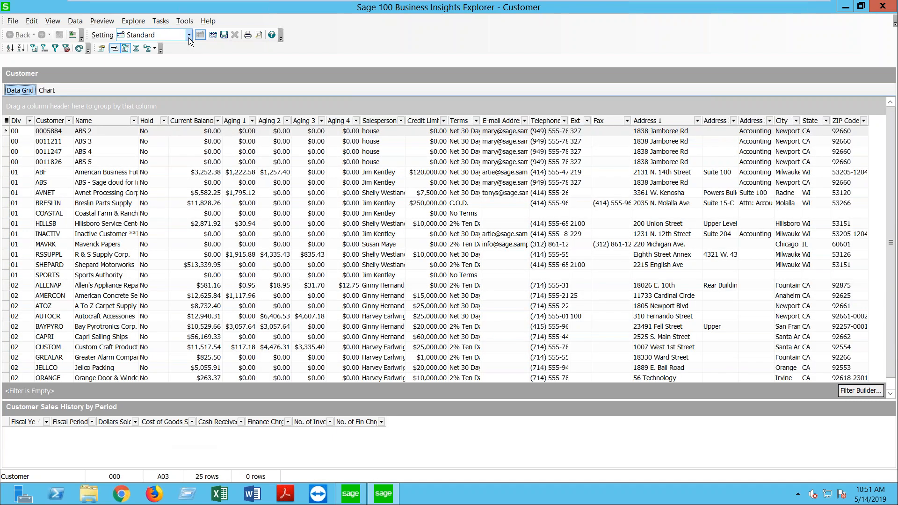
pyautogui.click(189, 35)
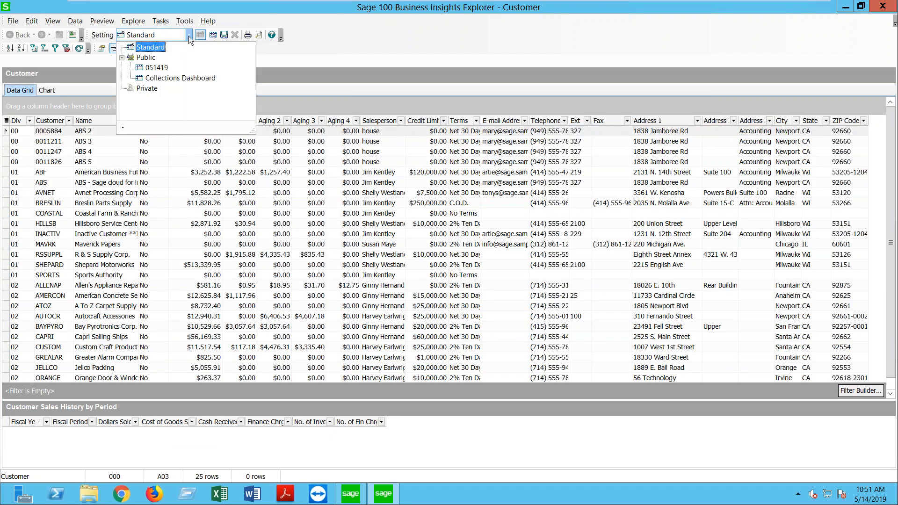
pyautogui.click(183, 78)
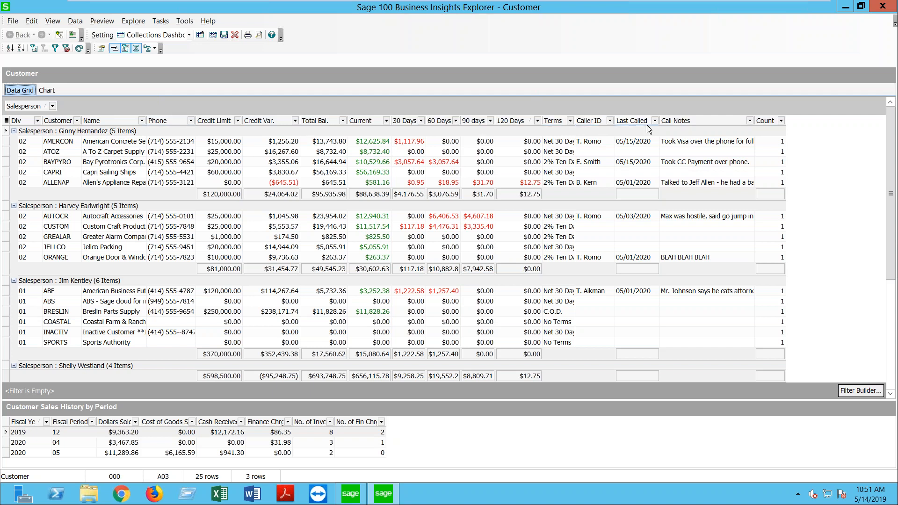
pyautogui.rightClick(671, 125)
pyautogui.click(706, 192)
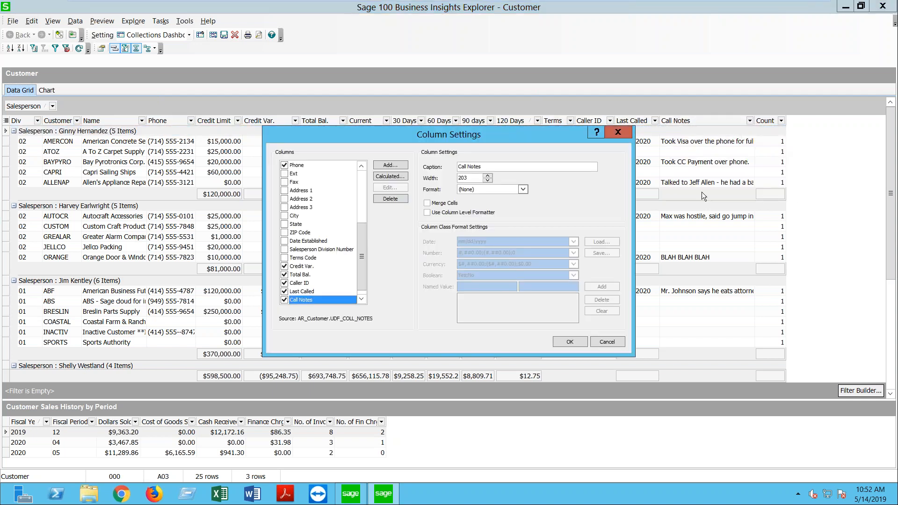
pyautogui.click(391, 165)
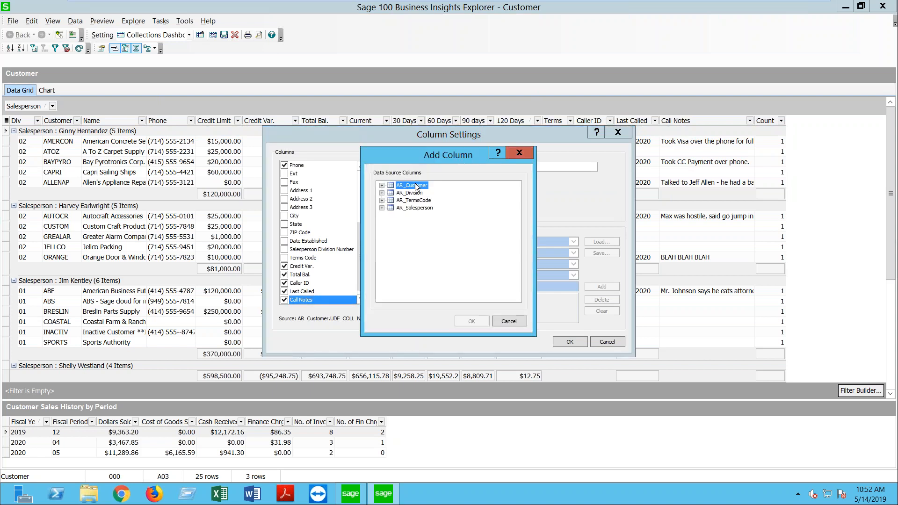
pyautogui.click(382, 186)
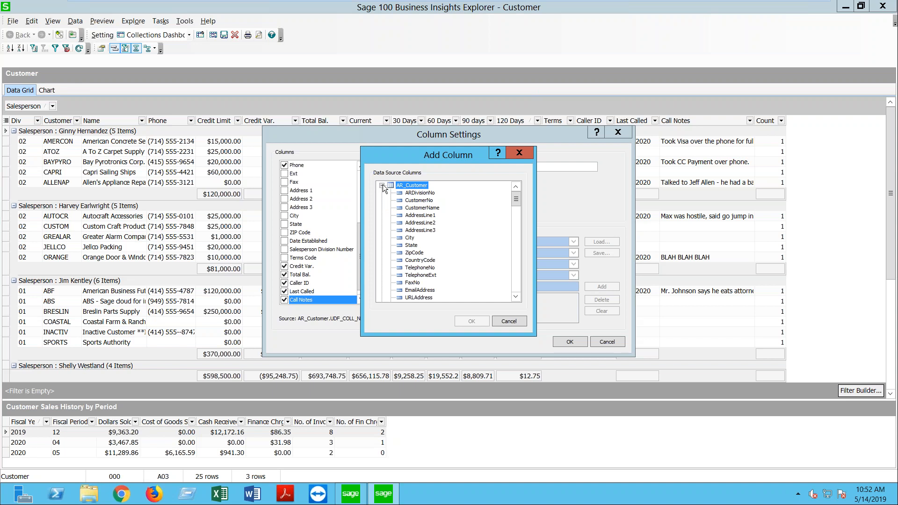
pyautogui.moveTo(518, 198); pyautogui.dragTo(516, 281)
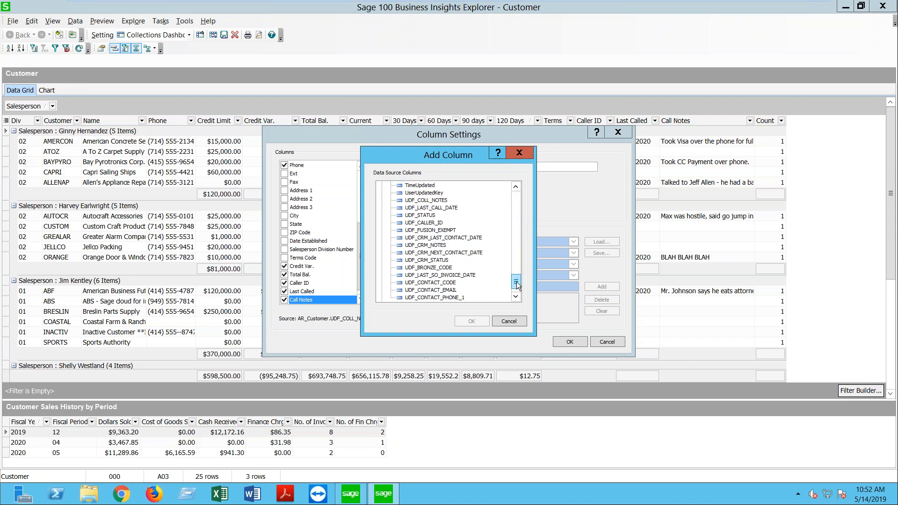
pyautogui.click(518, 152)
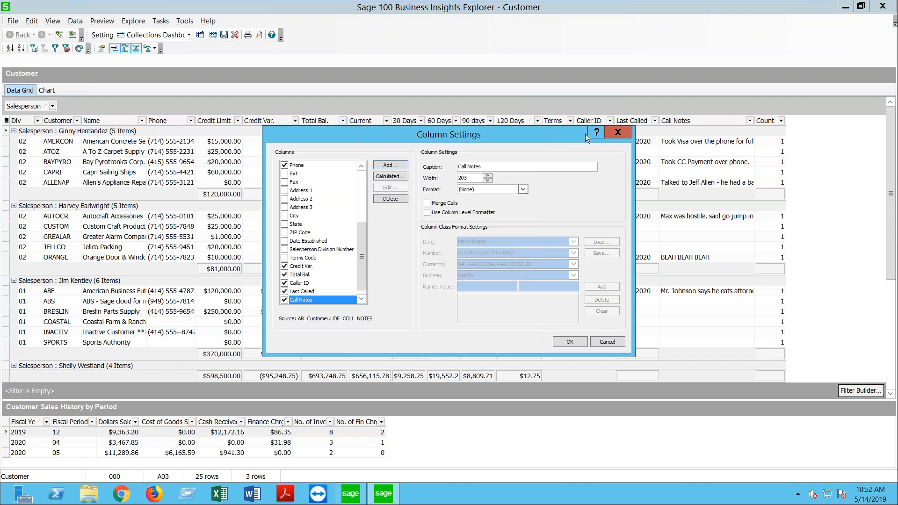
pyautogui.click(303, 283)
pyautogui.moveTo(476, 167); pyautogui.dragTo(458, 167)
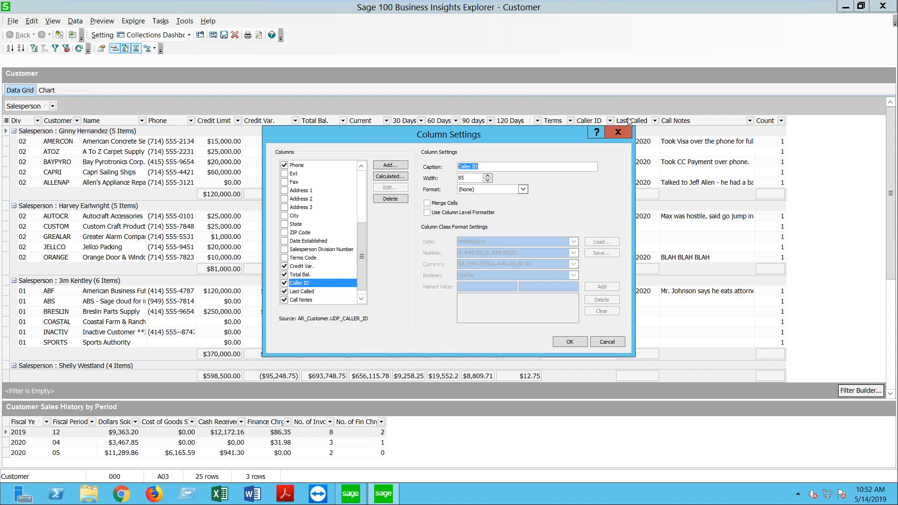
pyautogui.click(619, 131)
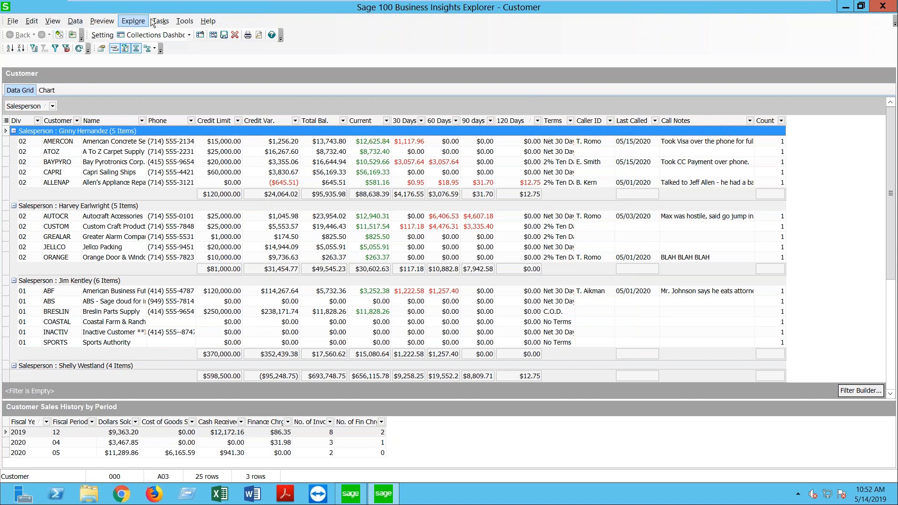
# Step: Turn on the Navigation Pane, select Allen's Appliance Repair, and show the Tasks list in the pane
pyautogui.click(54, 23)
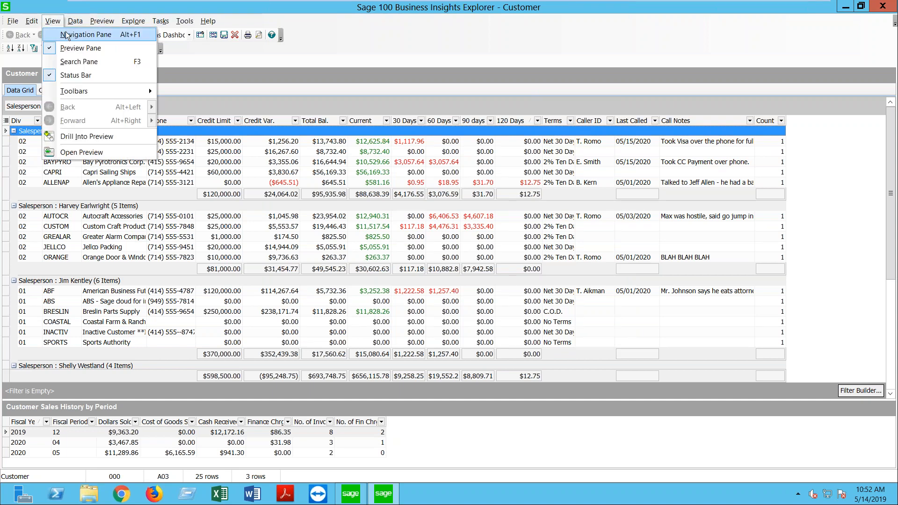
pyautogui.click(66, 36)
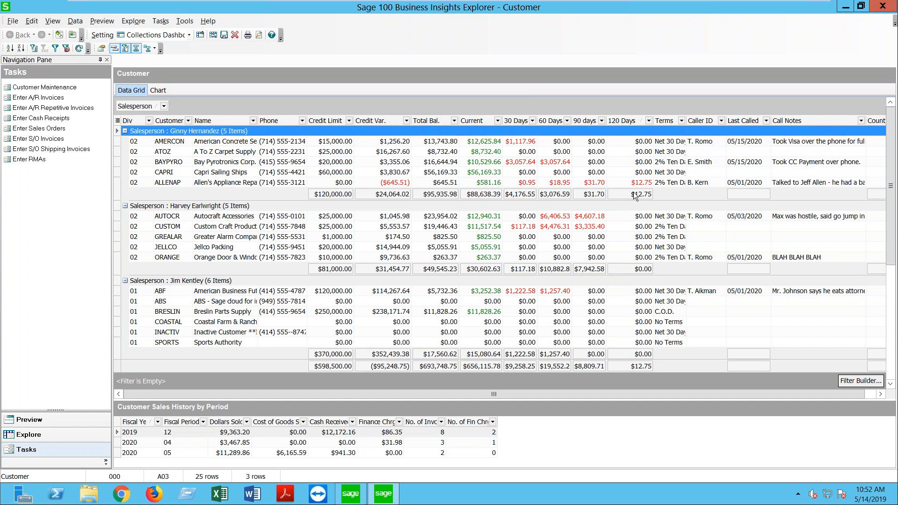
pyautogui.click(559, 183)
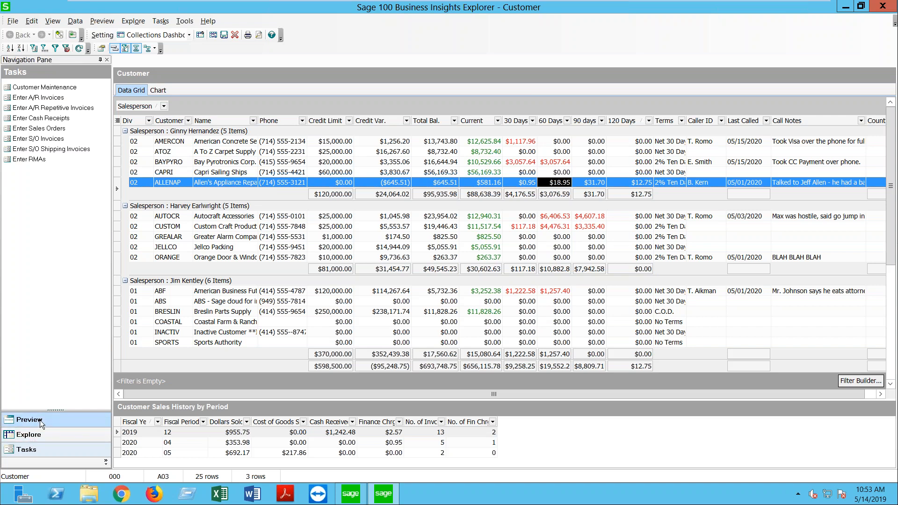
pyautogui.click(40, 433)
pyautogui.click(38, 446)
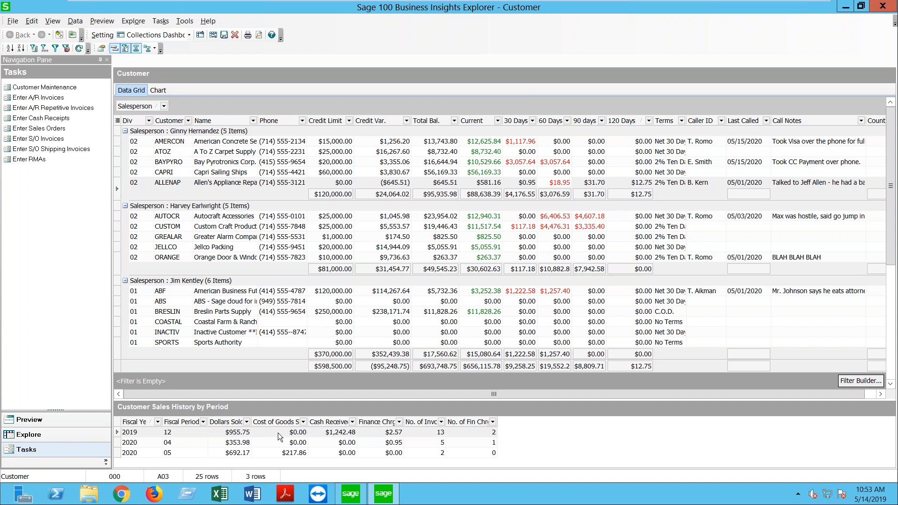
# Step: After briefly opening Cash Receipts, reassign Allen's Appliance Repair's collections caller to T. Aikman and save
pyautogui.click(52, 120)
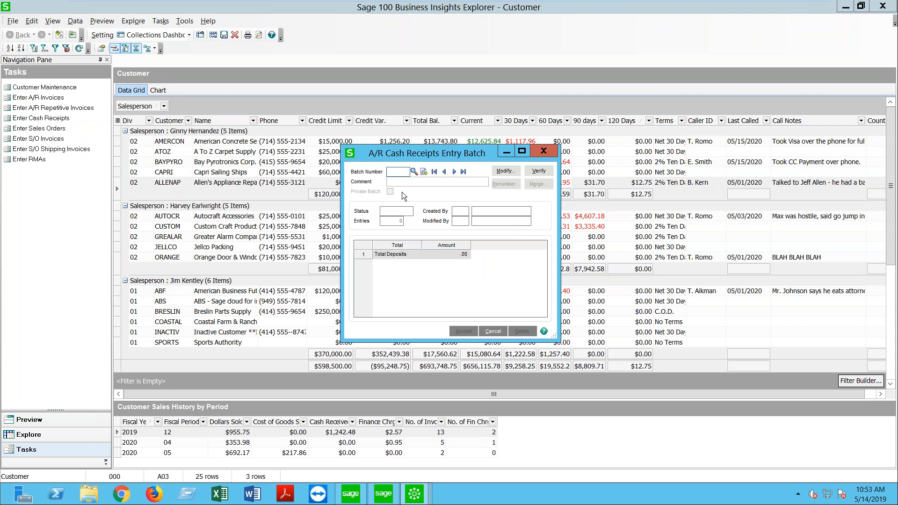
pyautogui.click(542, 152)
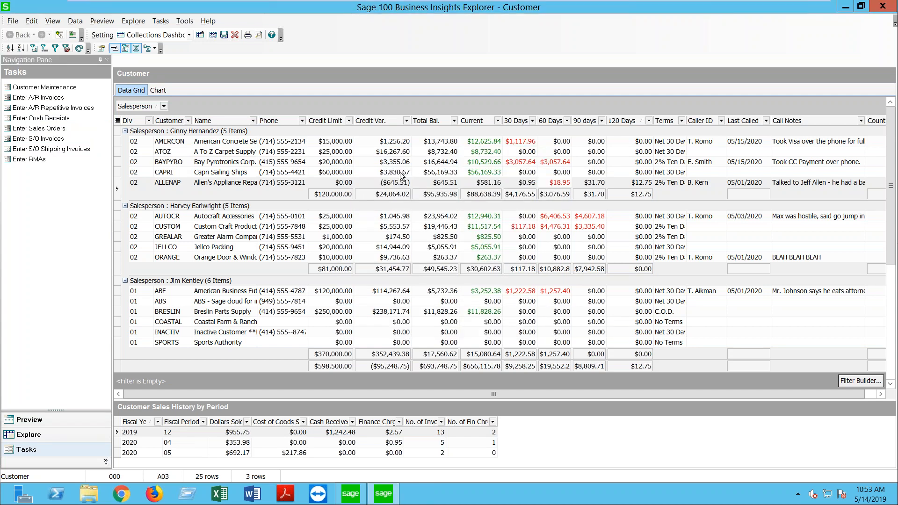
pyautogui.click(69, 89)
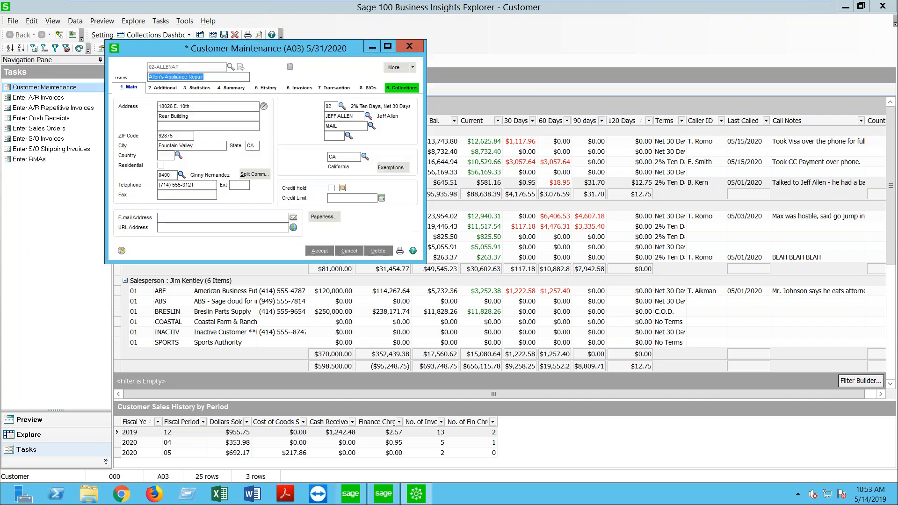
pyautogui.click(401, 92)
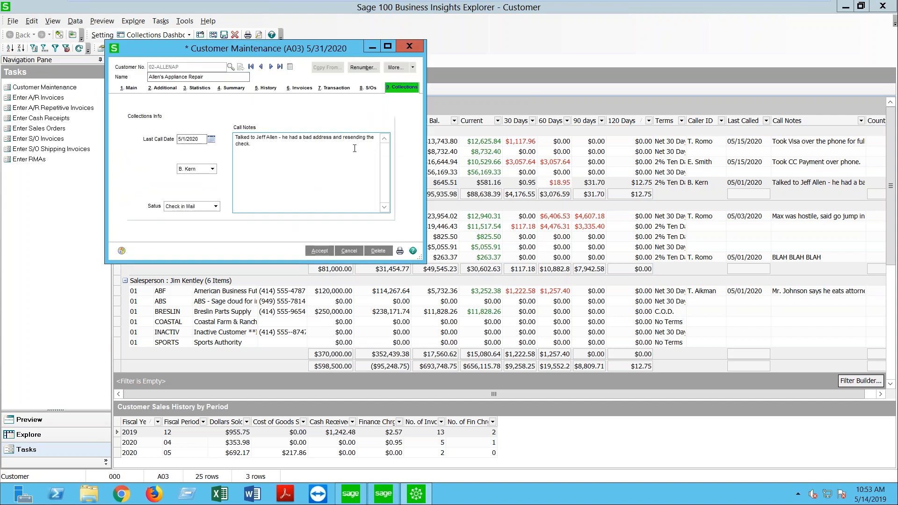
pyautogui.click(198, 169)
pyautogui.click(193, 184)
pyautogui.click(231, 135)
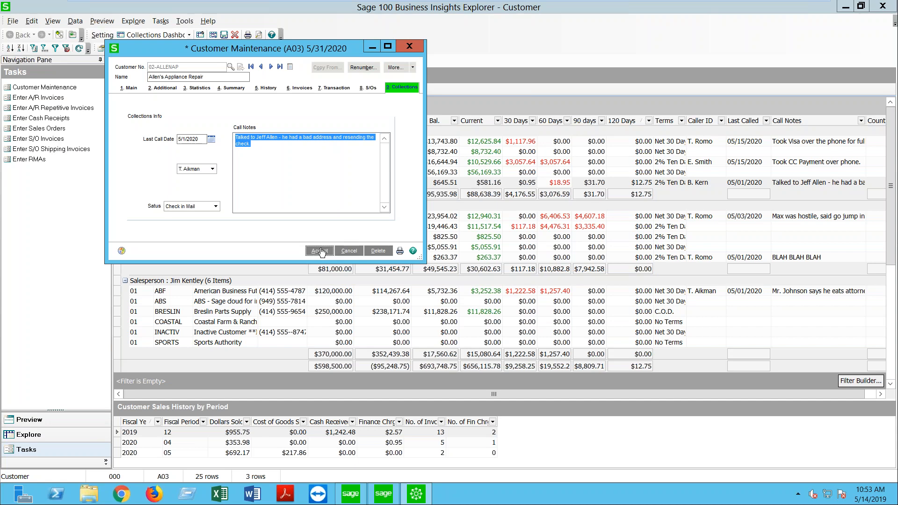
pyautogui.click(321, 252)
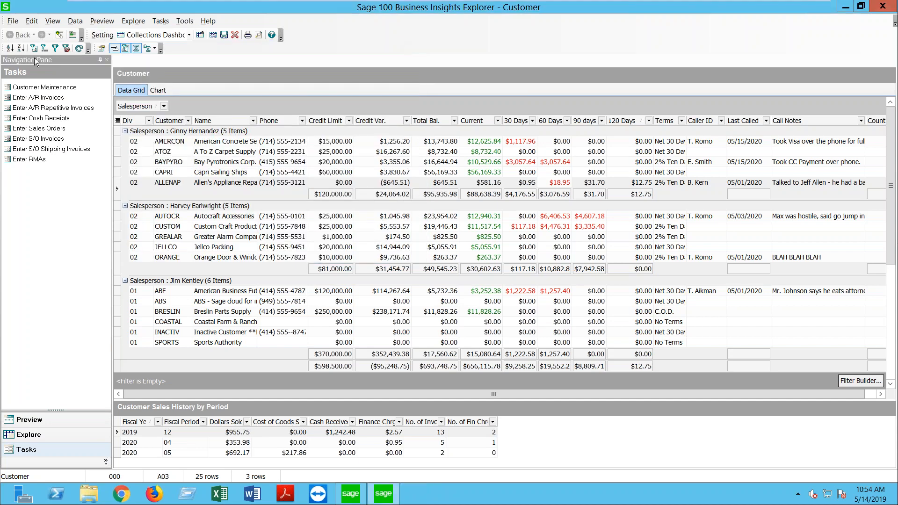
pyautogui.click(79, 48)
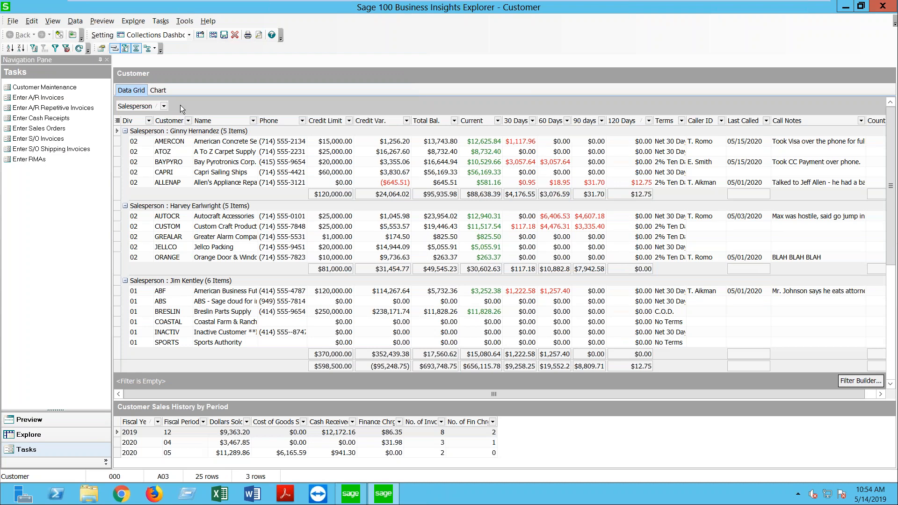
pyautogui.click(338, 230)
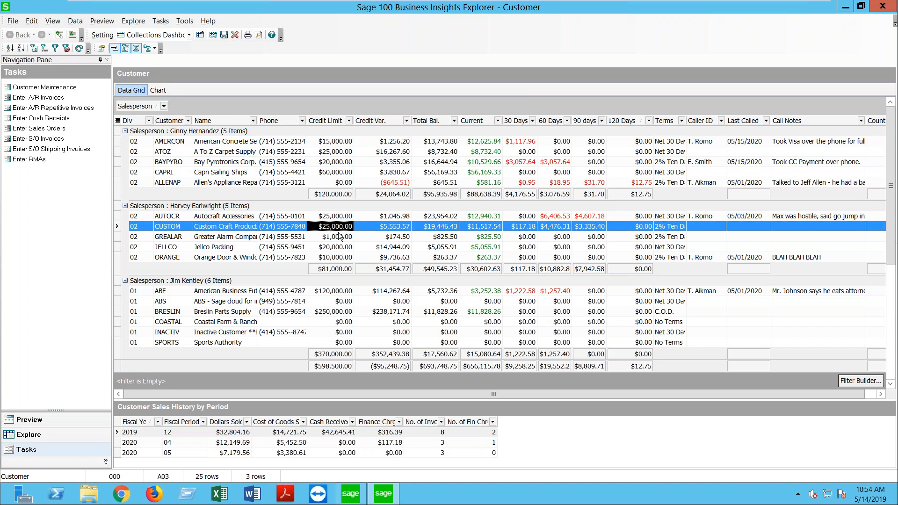
pyautogui.click(190, 40)
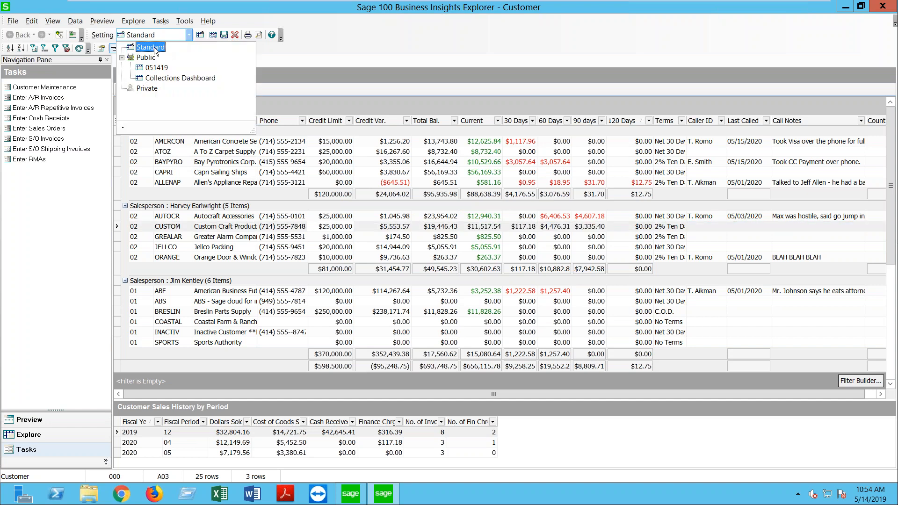
pyautogui.click(150, 47)
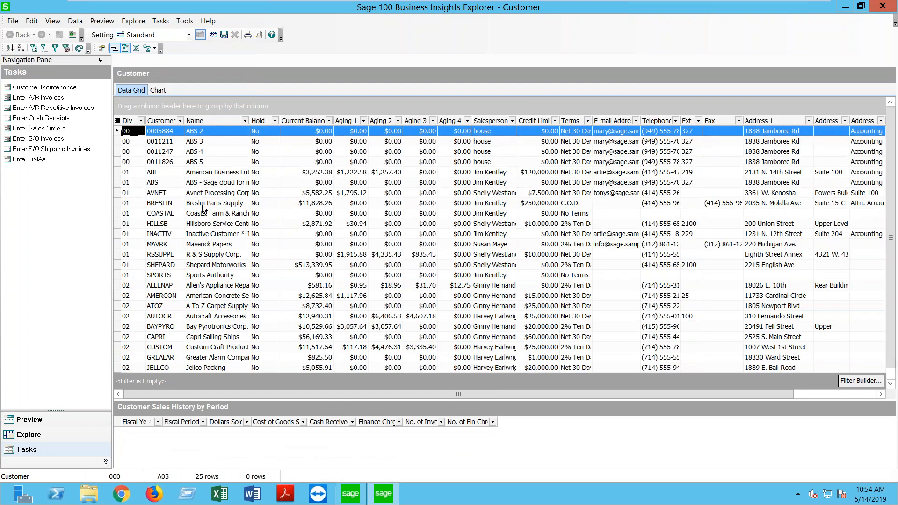
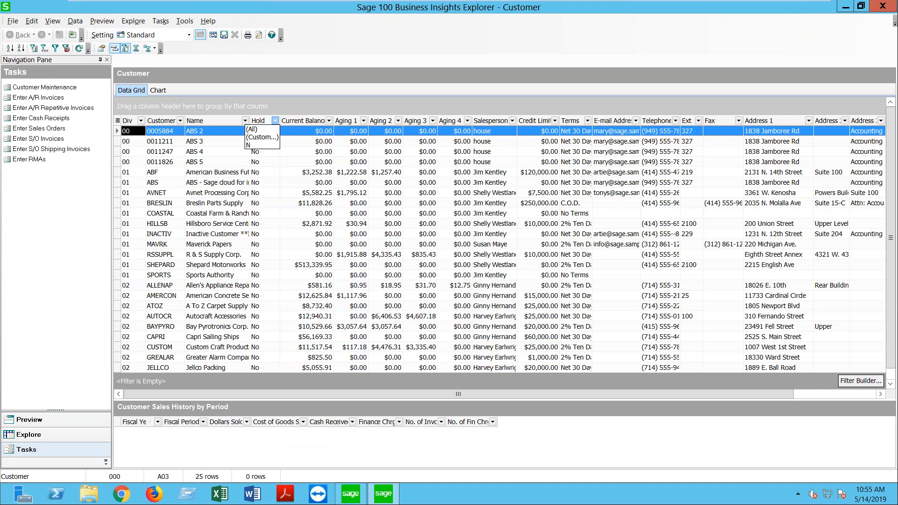
# Step: Dismiss the Hold filter list unfiltered and scroll the grid right to City, State and ZIP Code
pyautogui.click(275, 120)
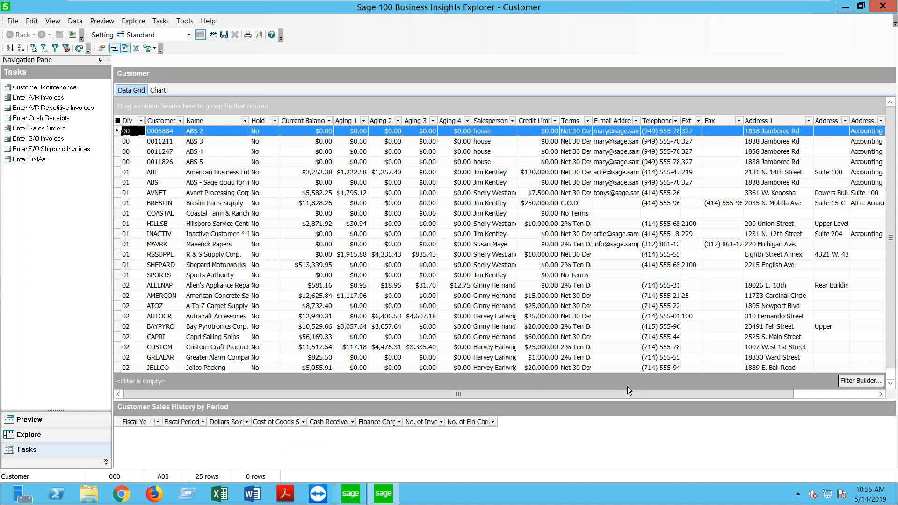
pyautogui.moveTo(633, 394); pyautogui.dragTo(723, 397)
# Step: Add the AR_Customer CustomerStatus field as a grid column and drag it beside Hold
pyautogui.rightClick(624, 120)
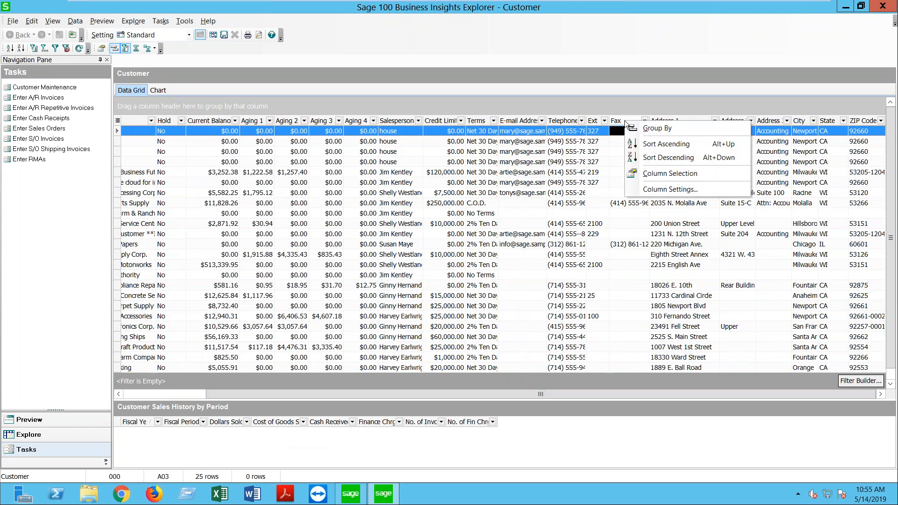
pyautogui.click(656, 190)
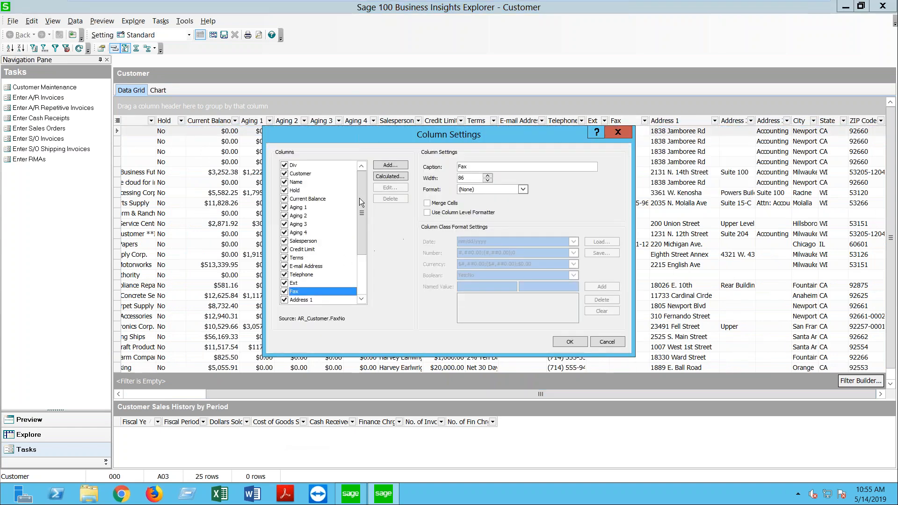
pyautogui.click(388, 165)
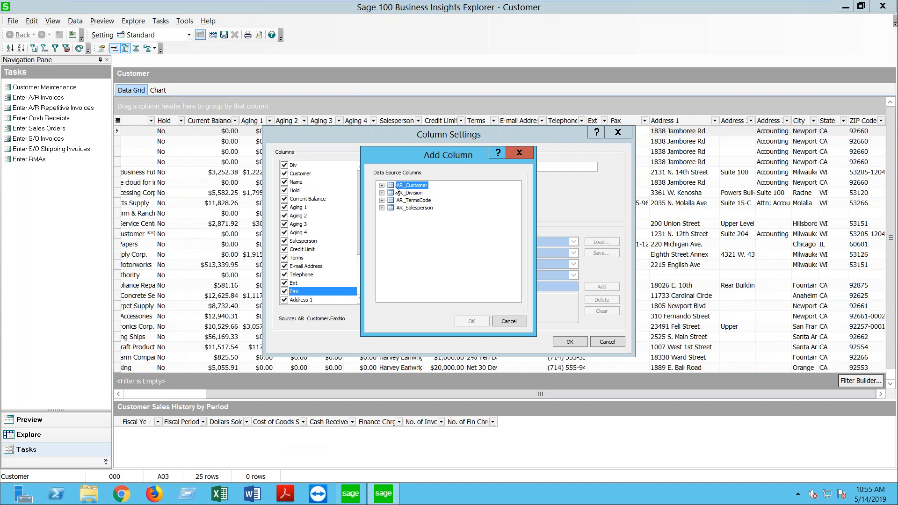
pyautogui.click(382, 185)
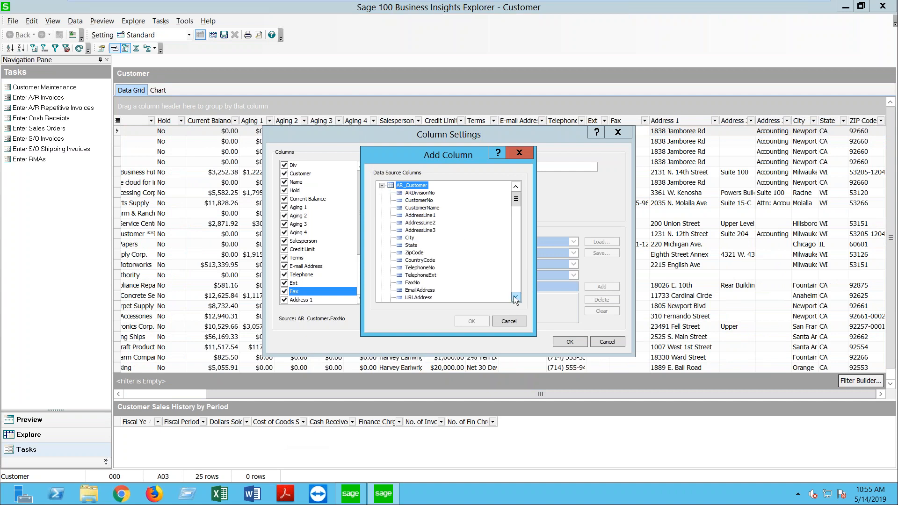
pyautogui.scroll(-4, 515, 298)
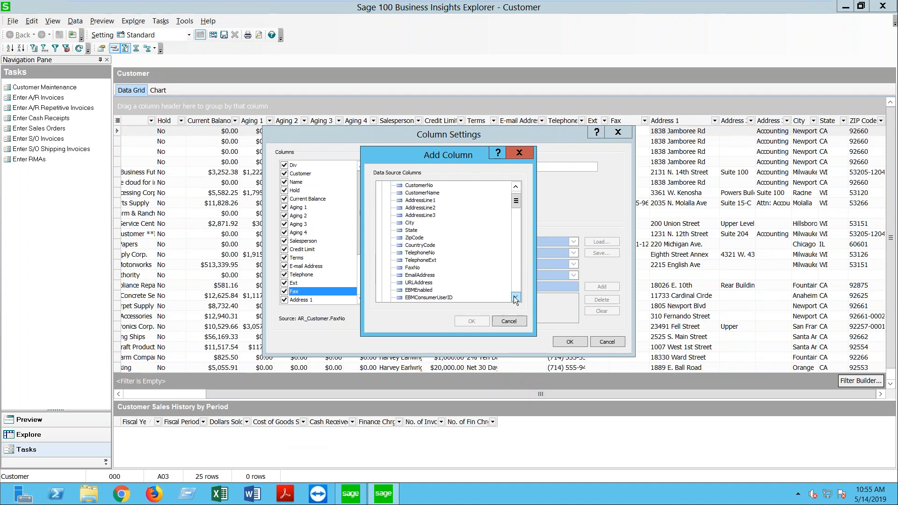
pyautogui.scroll(-4, 515, 298)
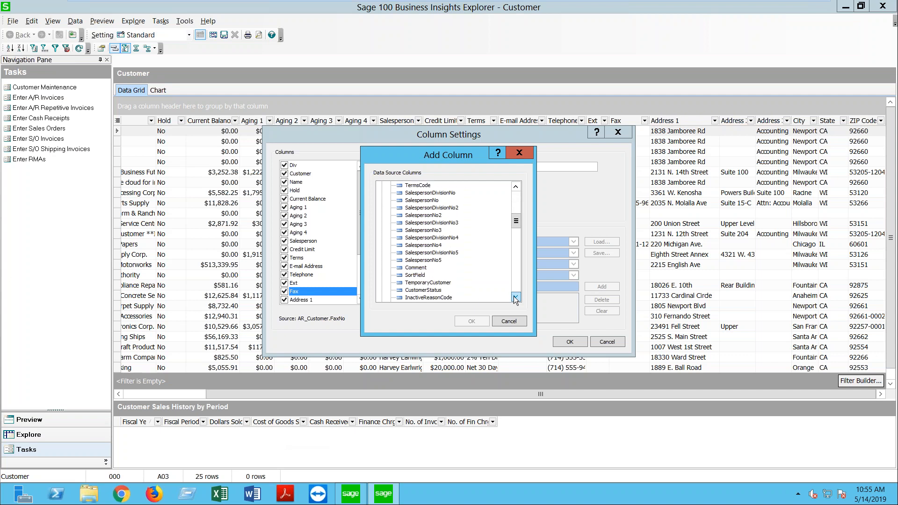
pyautogui.click(515, 297)
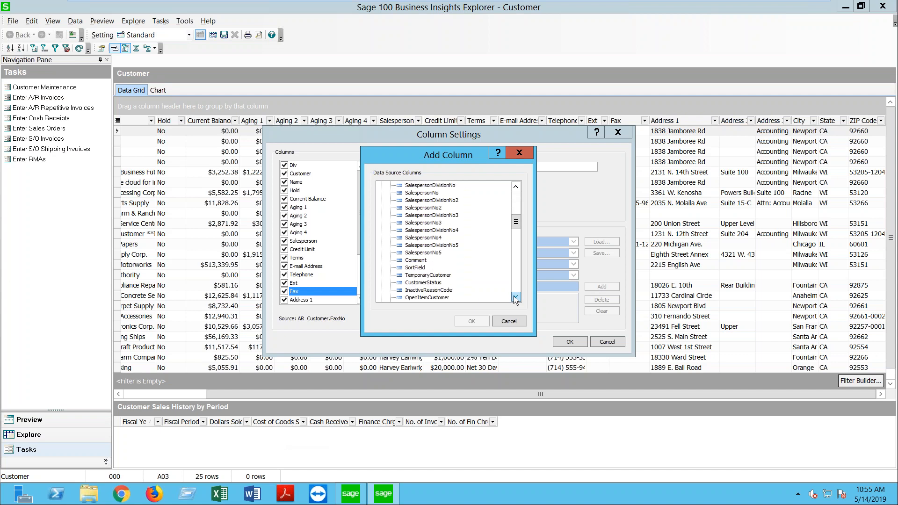
pyautogui.click(411, 283)
pyautogui.click(469, 321)
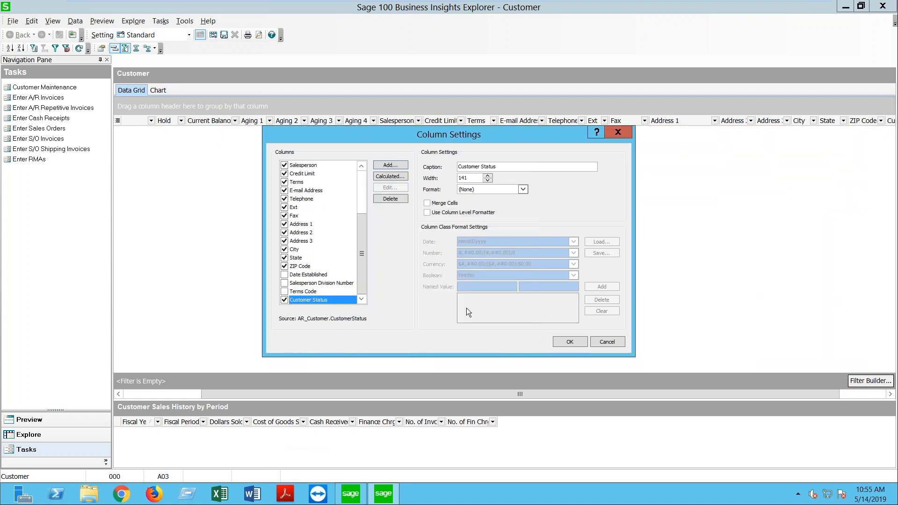
pyautogui.click(570, 342)
pyautogui.moveTo(602, 397); pyautogui.dragTo(657, 397)
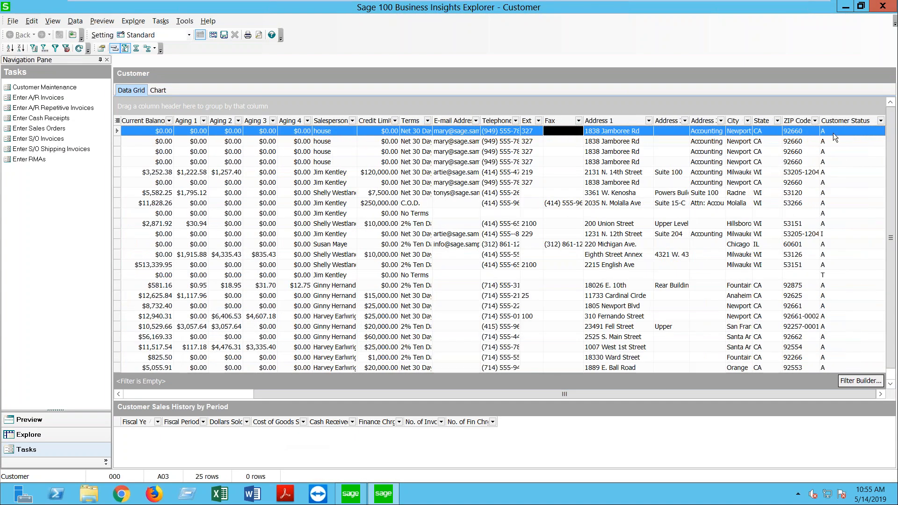
pyautogui.moveTo(836, 121)
pyautogui.mouseDown()
pyautogui.moveTo(664, 140)
pyautogui.moveTo(124, 128)
pyautogui.moveTo(178, 125)
pyautogui.moveTo(167, 120)
pyautogui.mouseUp()
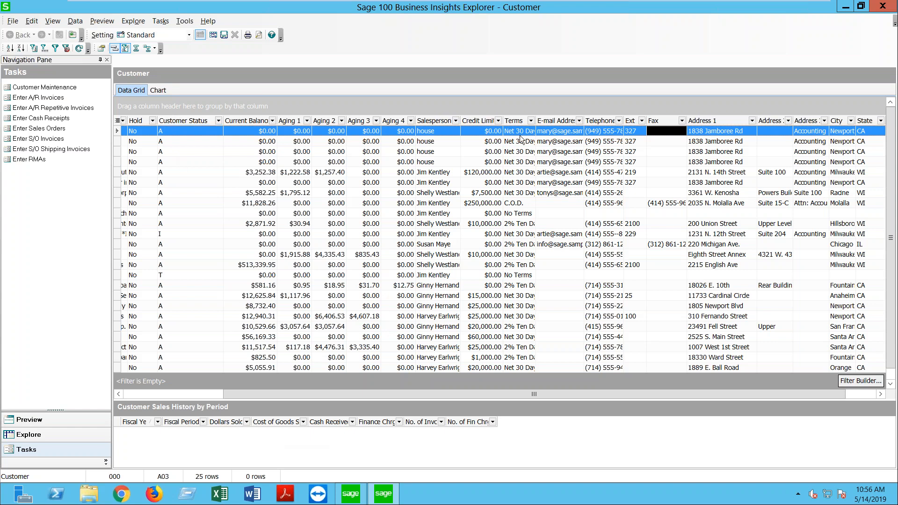
# Step: Add the AR_Customer DateLastActivity field as a new column in Column Settings
pyautogui.rightClick(547, 121)
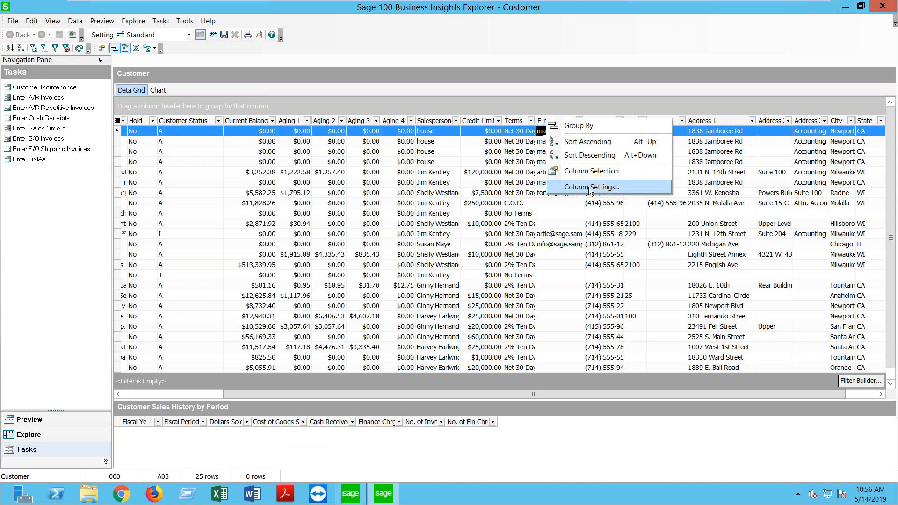
pyautogui.click(592, 187)
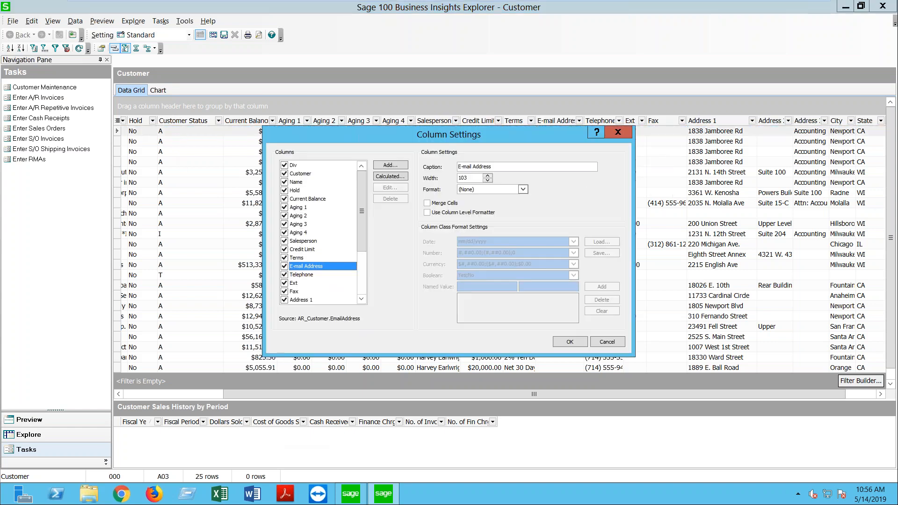
pyautogui.click(402, 163)
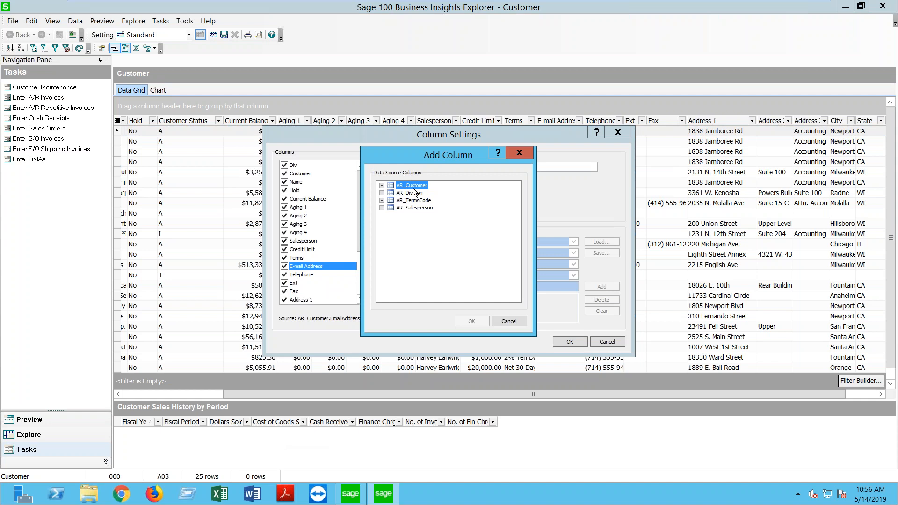
pyautogui.click(381, 185)
pyautogui.click(515, 298)
pyautogui.click(515, 298)
pyautogui.click(515, 298)
pyautogui.click(515, 298)
pyautogui.click(515, 298)
pyautogui.click(515, 297)
pyautogui.click(516, 297)
pyautogui.click(515, 298)
pyautogui.click(516, 298)
pyautogui.click(516, 298)
pyautogui.click(515, 297)
pyautogui.click(515, 298)
pyautogui.click(515, 298)
pyautogui.click(515, 298)
pyautogui.click(516, 298)
pyautogui.click(515, 297)
pyautogui.click(515, 297)
pyautogui.click(515, 297)
pyautogui.click(515, 297)
pyautogui.click(516, 297)
pyautogui.click(516, 298)
pyautogui.click(515, 297)
pyautogui.click(515, 297)
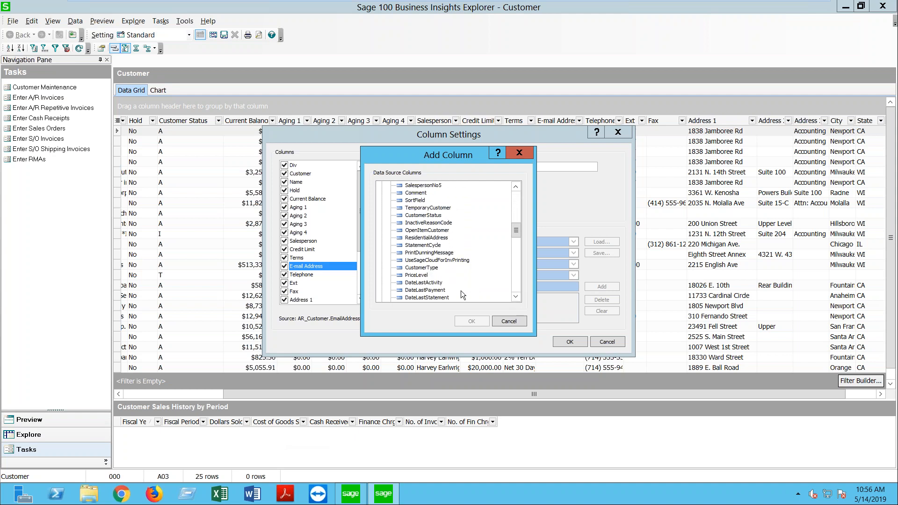
pyautogui.click(424, 283)
pyautogui.click(472, 321)
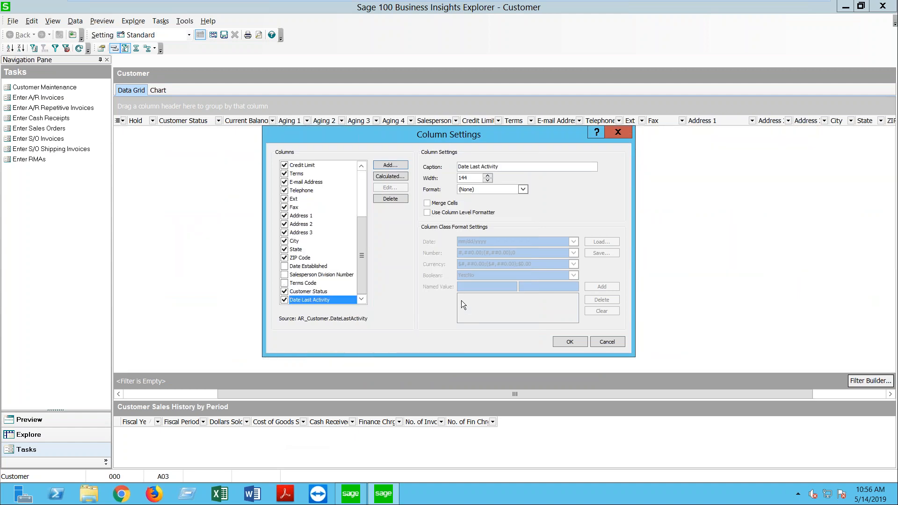
# Step: Set the new column's format to Date and apply the column settings
pyautogui.click(522, 191)
pyautogui.click(470, 223)
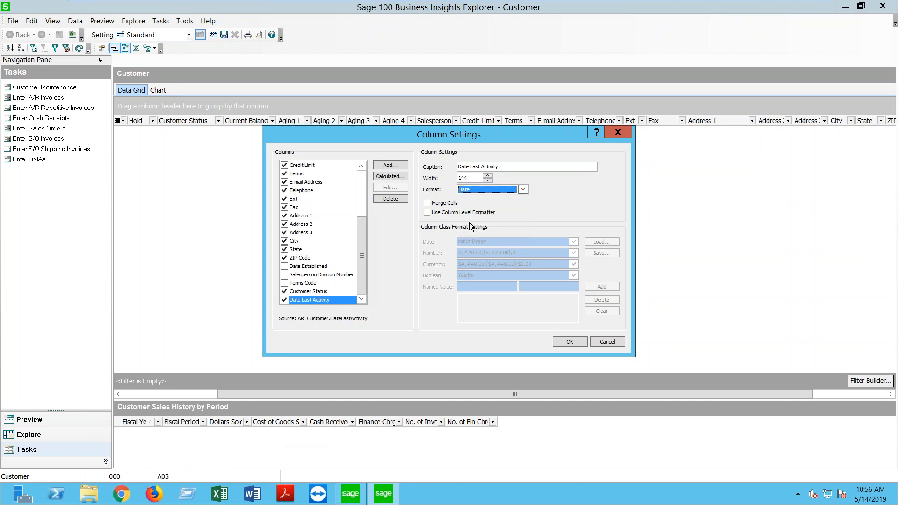
pyautogui.click(569, 343)
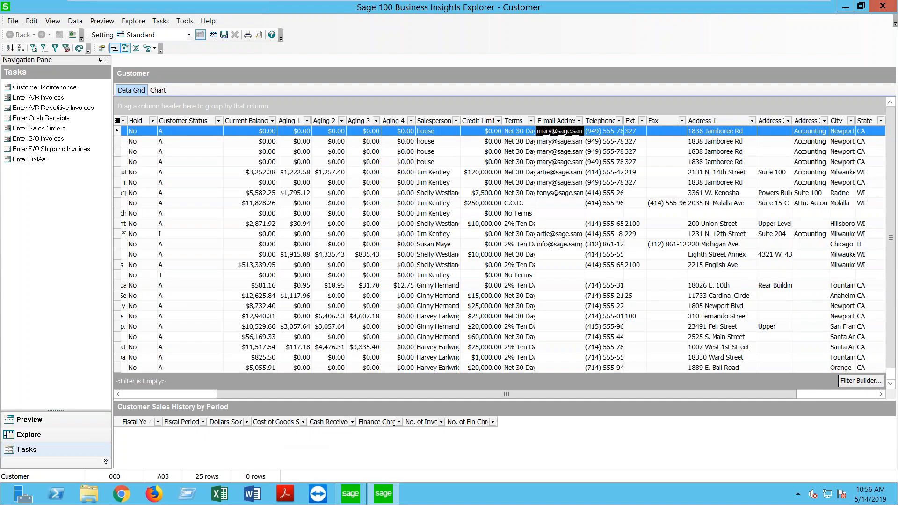
# Step: Sort by Date Last Activity, drag it beside Customer Status, and scroll the grid back left
pyautogui.moveTo(745, 394); pyautogui.dragTo(825, 394)
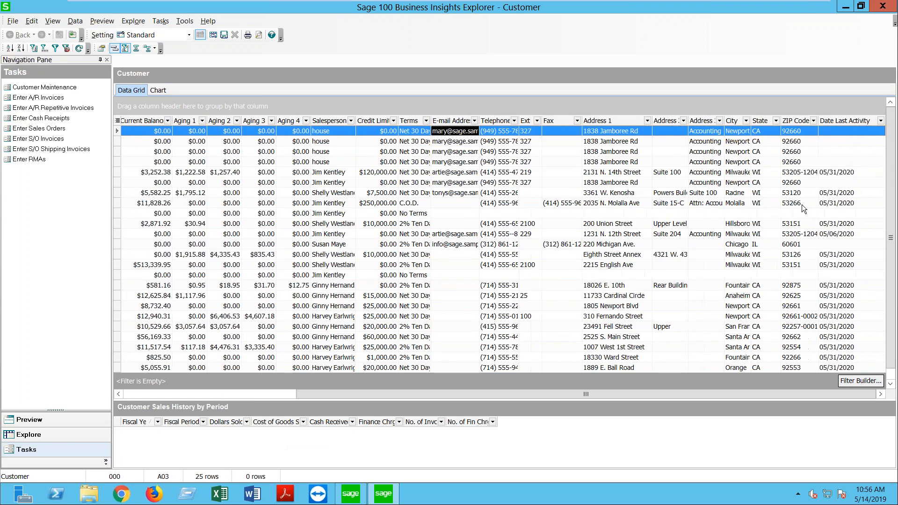
pyautogui.click(846, 120)
pyautogui.moveTo(843, 121); pyautogui.dragTo(220, 122)
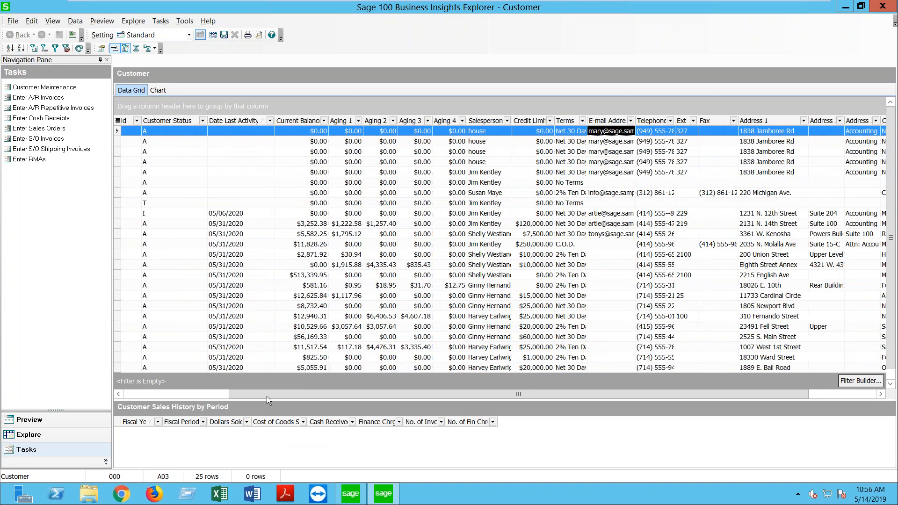
pyautogui.moveTo(265, 395); pyautogui.dragTo(158, 394)
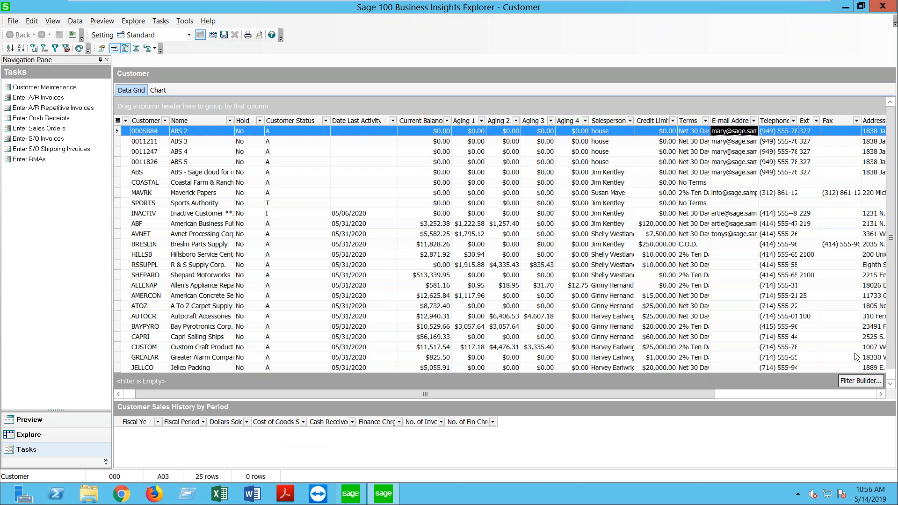
# Step: In the Filter Builder, add a condition requiring Hold to equal N
pyautogui.click(860, 380)
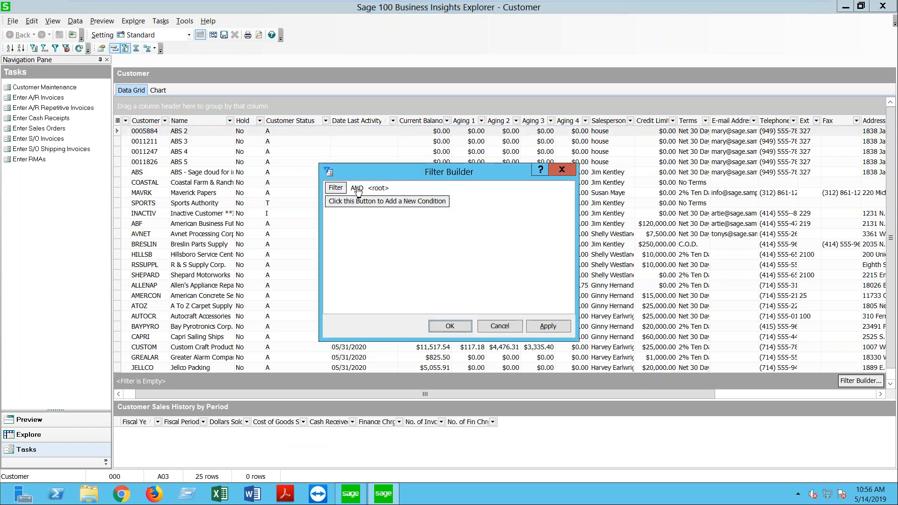
pyautogui.click(344, 203)
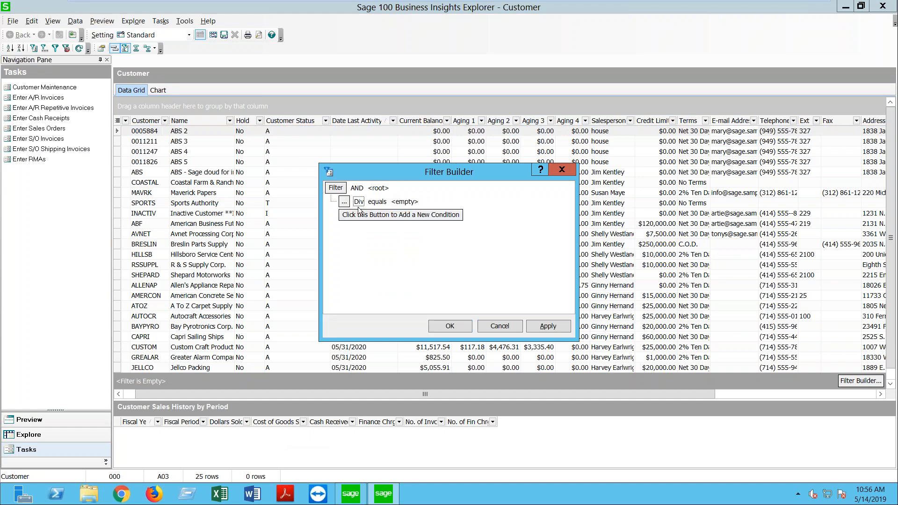
pyautogui.click(359, 201)
pyautogui.click(369, 235)
pyautogui.click(405, 202)
pyautogui.click(434, 202)
pyautogui.click(403, 211)
# Step: Add a second condition requiring Customer Status to equal A
pyautogui.click(359, 215)
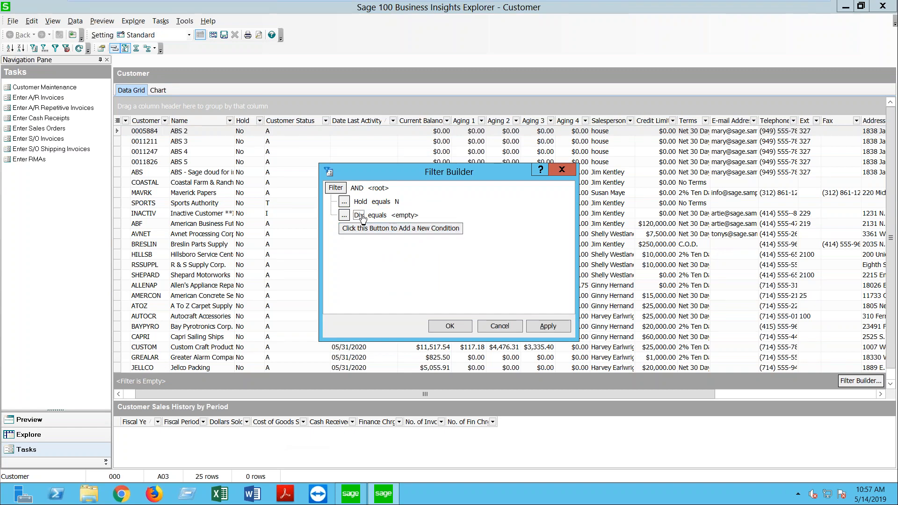
pyautogui.click(361, 216)
pyautogui.moveTo(445, 262)
pyautogui.mouseDown()
pyautogui.moveTo(445, 290)
pyautogui.moveTo(445, 251)
pyautogui.mouseUp()
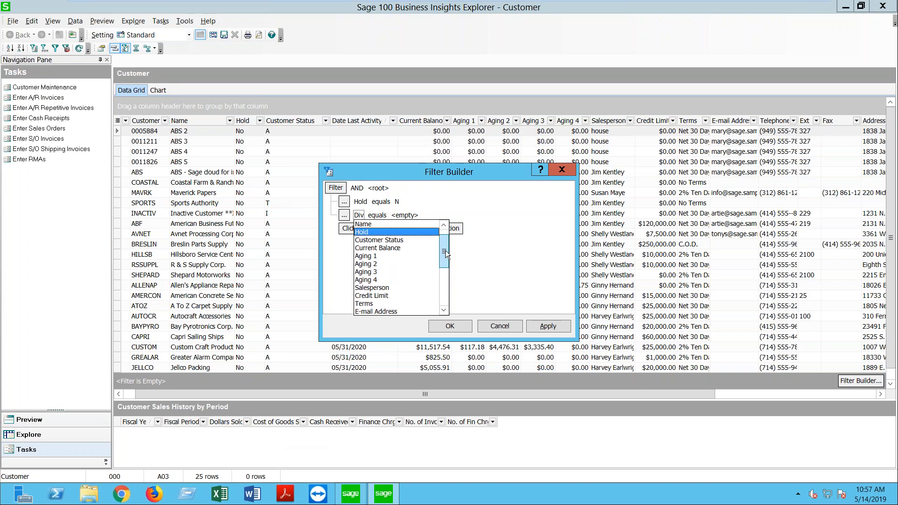
pyautogui.click(399, 249)
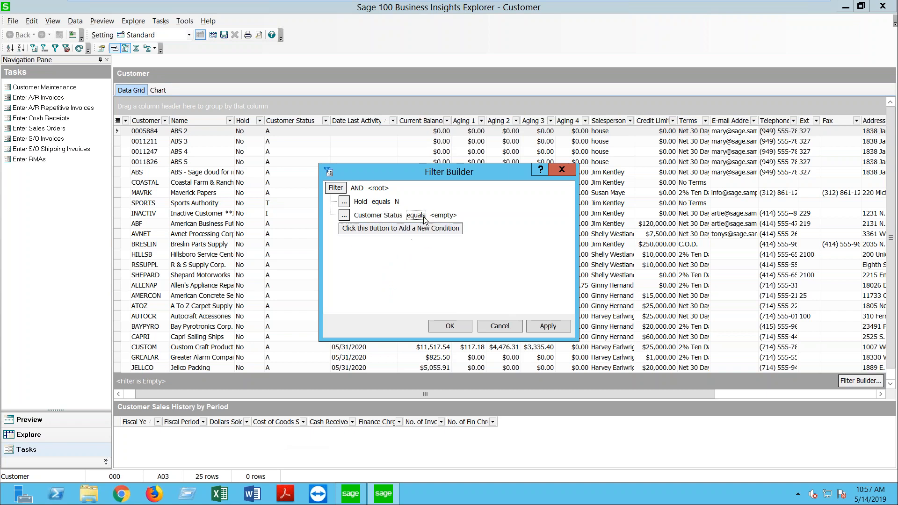
pyautogui.click(442, 215)
pyautogui.click(469, 215)
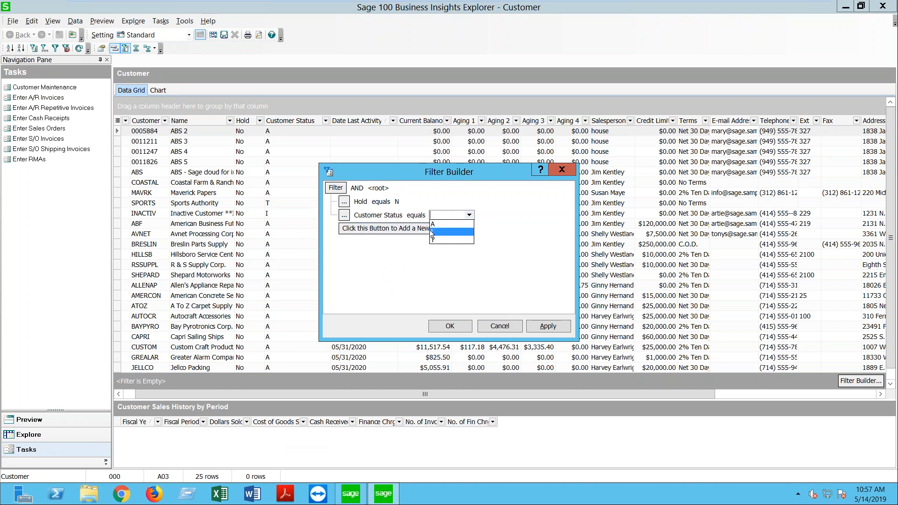
pyautogui.click(436, 226)
# Step: Add Date Last Activity between 5/31/2019 and 5/31/2020, then apply the filter and close
pyautogui.click(360, 229)
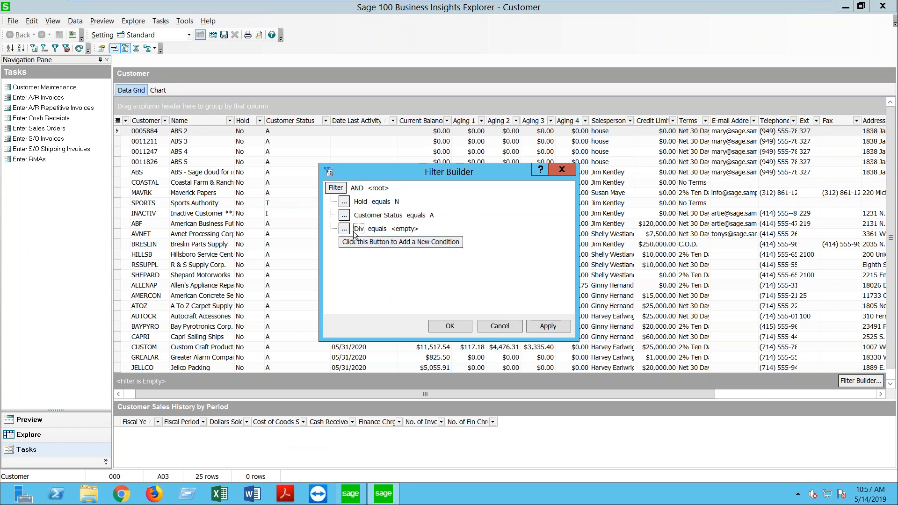
pyautogui.click(359, 229)
pyautogui.scroll(-5, 408, 258)
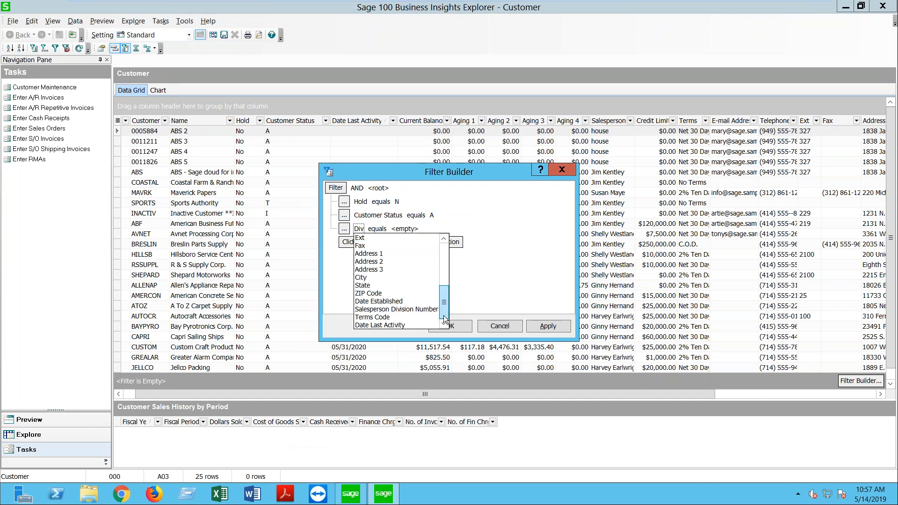
pyautogui.click(392, 325)
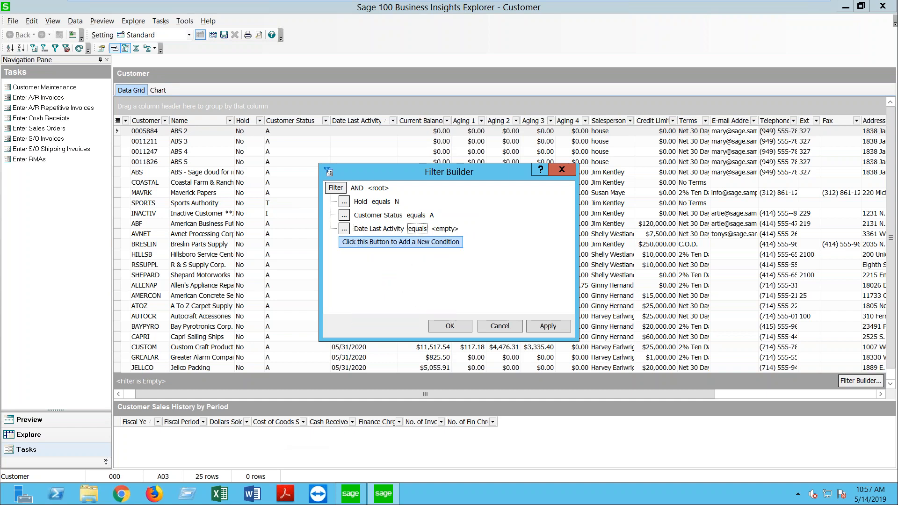
pyautogui.click(421, 229)
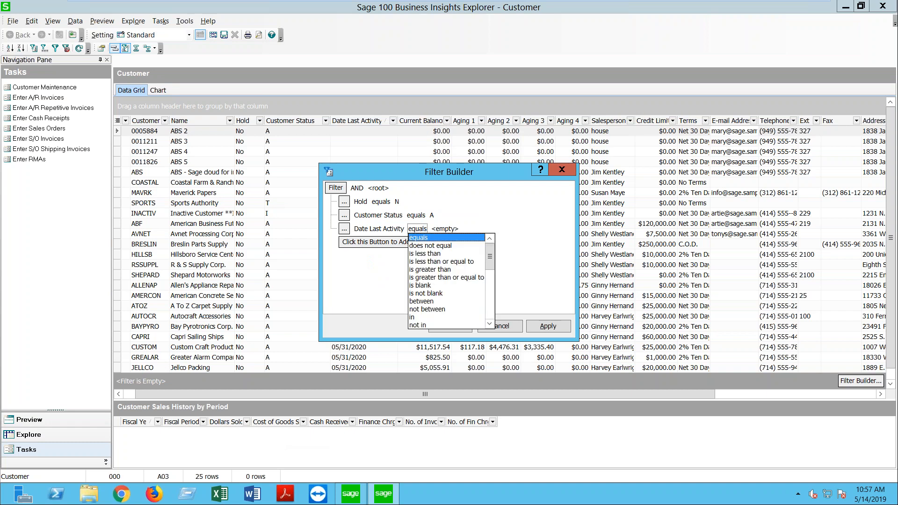
pyautogui.click(447, 302)
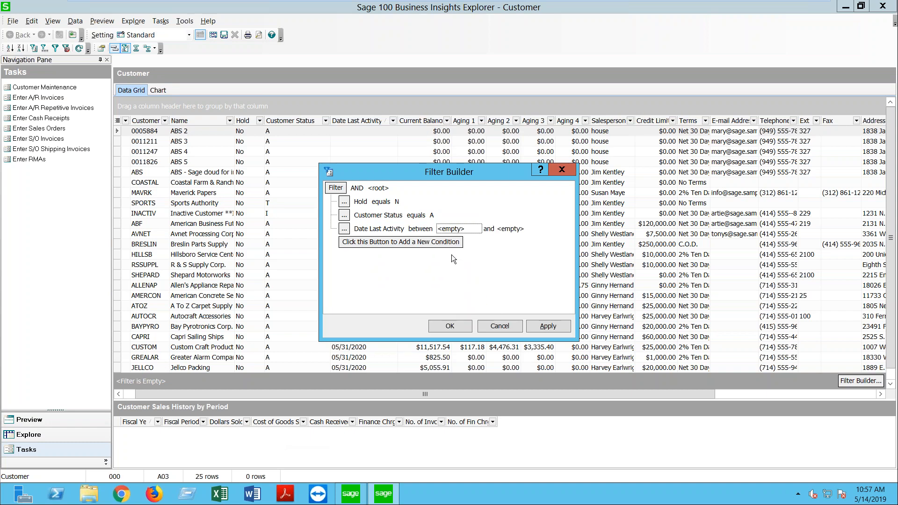
pyautogui.click(477, 229)
pyautogui.click(459, 229)
pyautogui.write('5/31/2019')
pyautogui.click(519, 229)
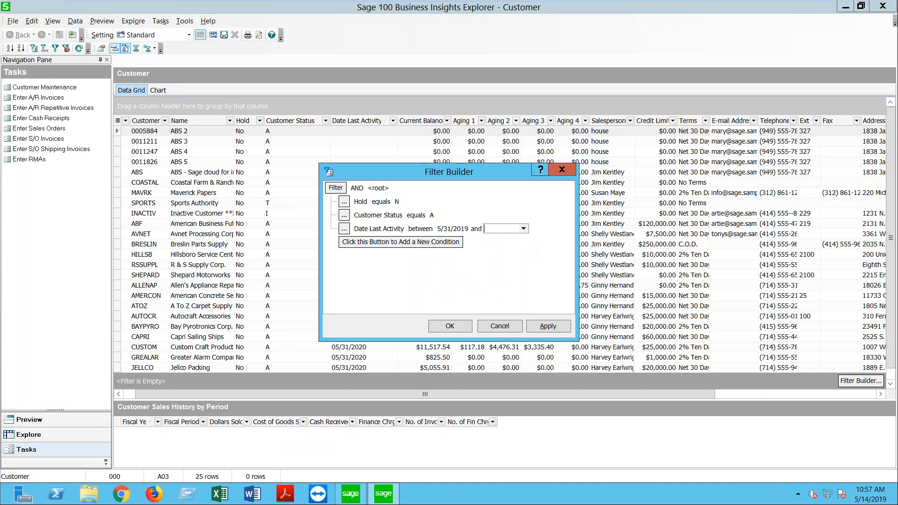
pyautogui.write('5/31/2020')
pyautogui.click(543, 326)
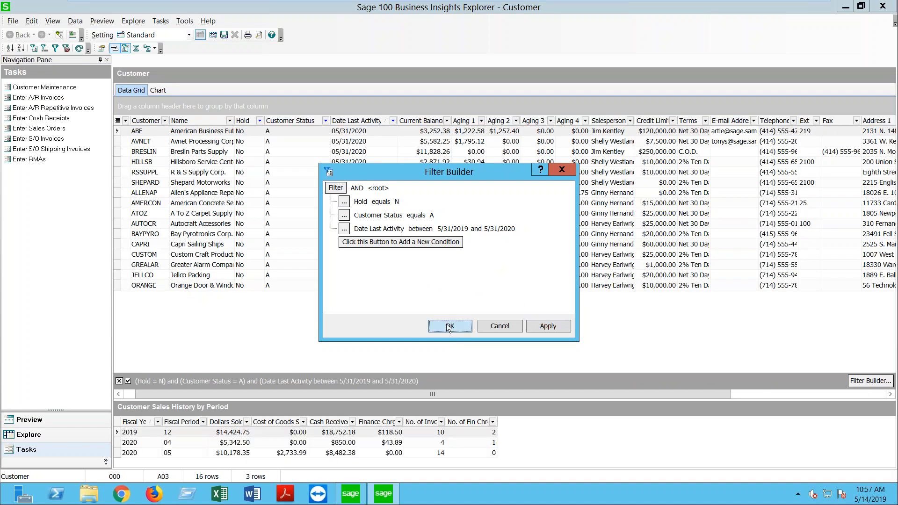
pyautogui.click(449, 327)
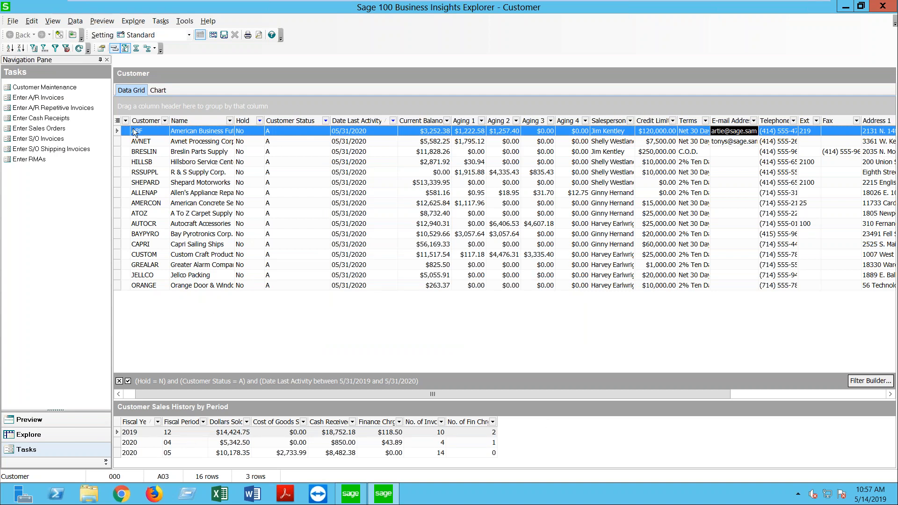
# Step: Close the Navigation Pane so the filtered customer grid spans the full window
pyautogui.click(108, 60)
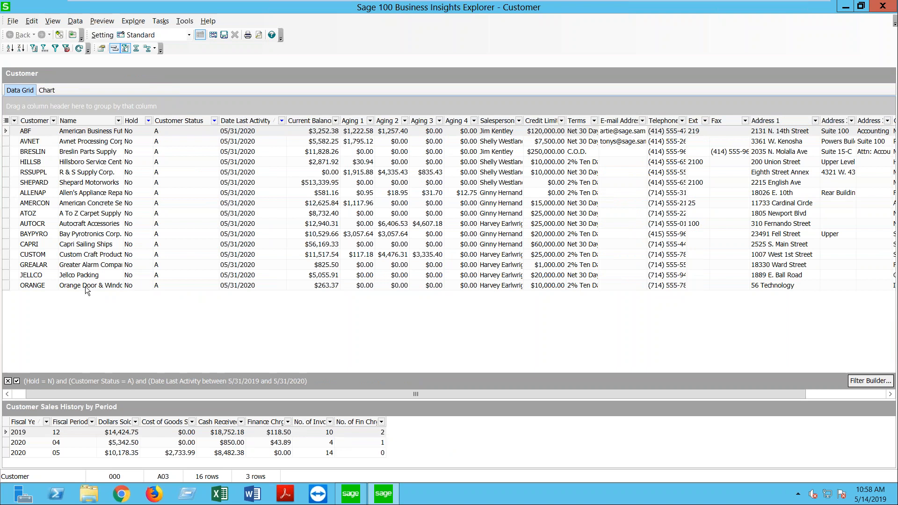
# Step: Set File > Export Options to Selected Records Only
pyautogui.click(10, 23)
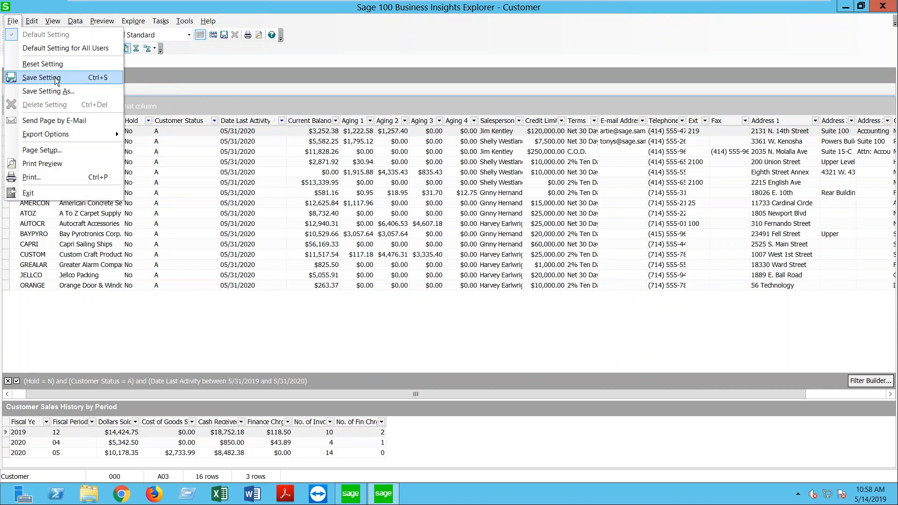
pyautogui.moveTo(51, 133)
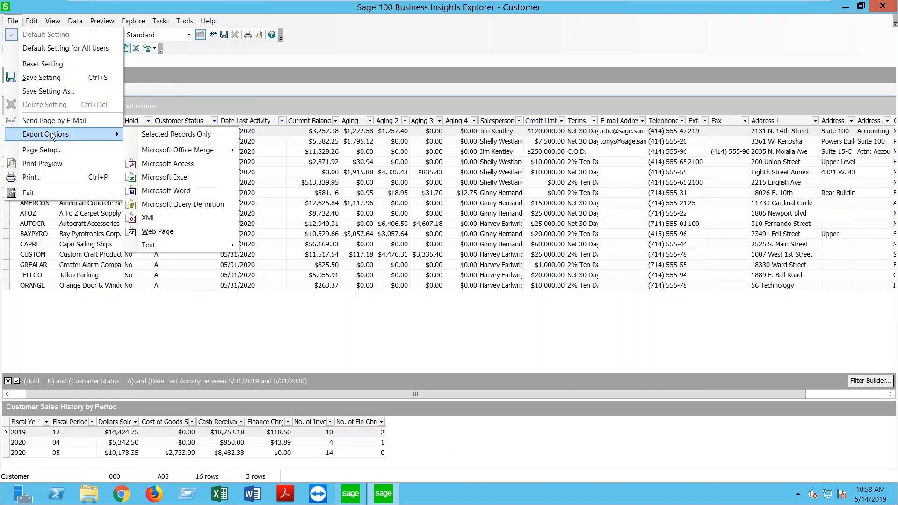
pyautogui.click(167, 139)
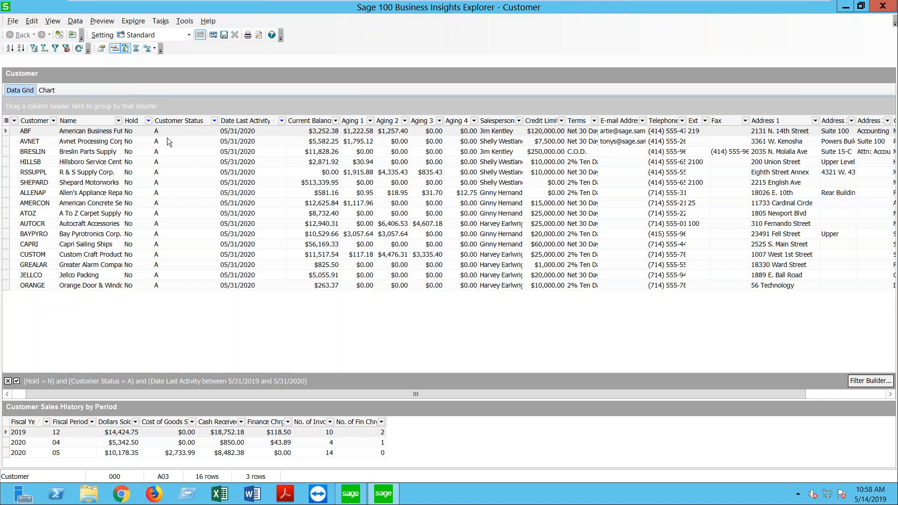
# Step: Add HILLSB, SHEPARD, ATOZ, BAYPYRO, CUSTOM and GREALAR to the selected customers
pyautogui.keyDown('ctrl'); pyautogui.click(4, 162); pyautogui.keyUp('ctrl')
pyautogui.keyDown('ctrl'); pyautogui.click(5, 183); pyautogui.keyUp('ctrl')
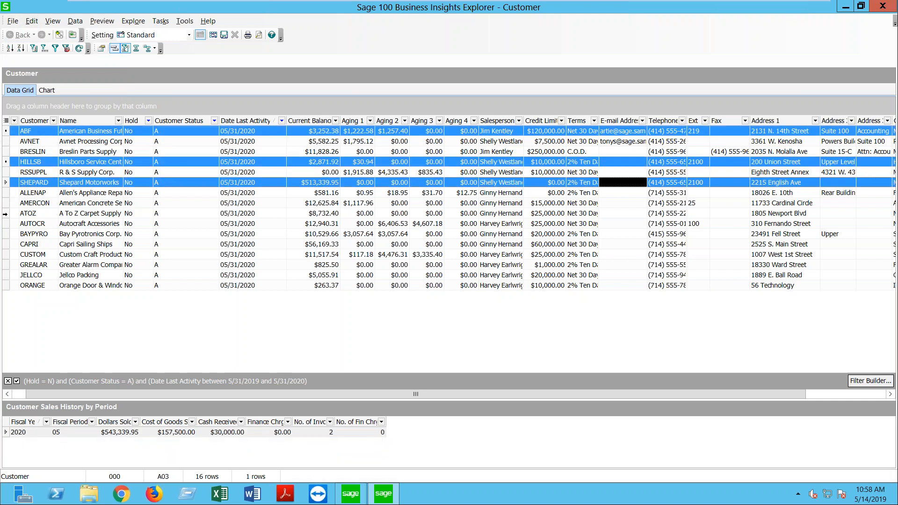
pyautogui.keyDown('ctrl'); pyautogui.click(5, 213); pyautogui.keyUp('ctrl')
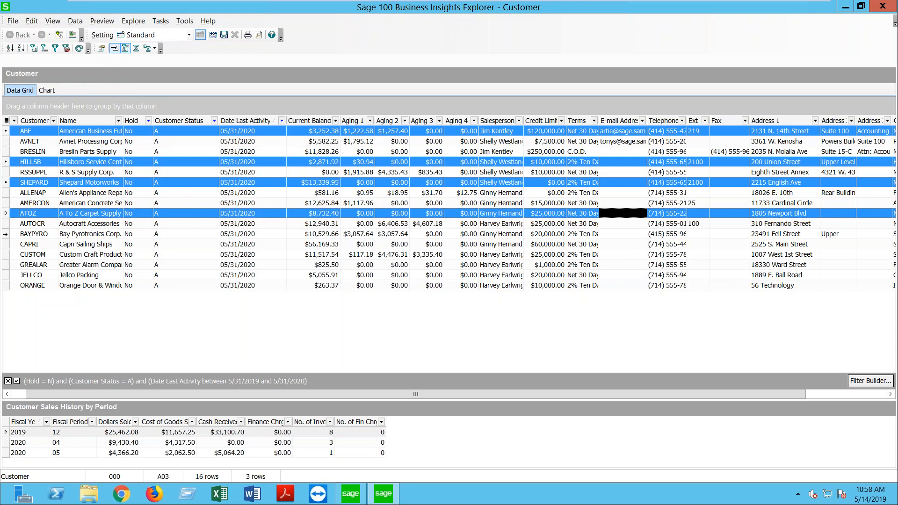
pyautogui.keyDown('ctrl'); pyautogui.click(5, 234); pyautogui.keyUp('ctrl')
pyautogui.keyDown('ctrl'); pyautogui.click(5, 254); pyautogui.keyUp('ctrl')
pyautogui.keyDown('ctrl'); pyautogui.click(5, 265); pyautogui.keyUp('ctrl')
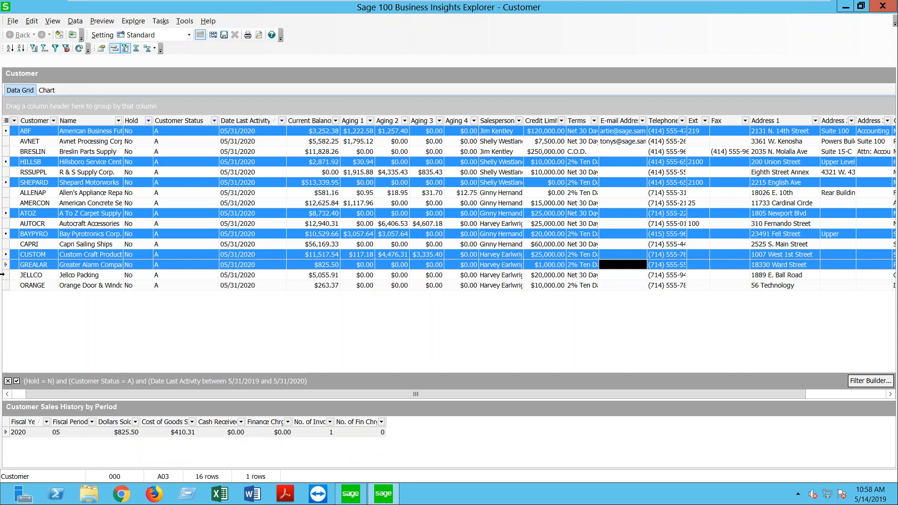
# Step: Start a Microsoft Office Word Merge using BigSale.docx as the merge document
pyautogui.click(16, 22)
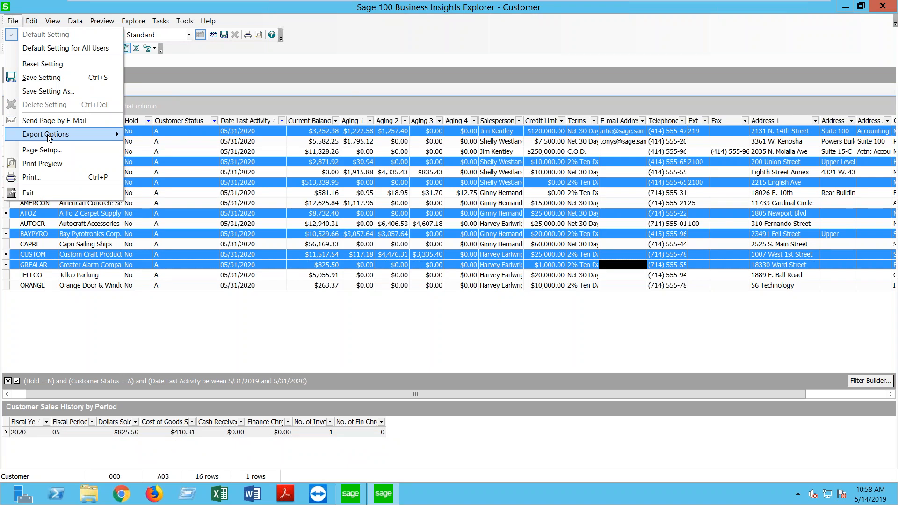
pyautogui.moveTo(48, 136)
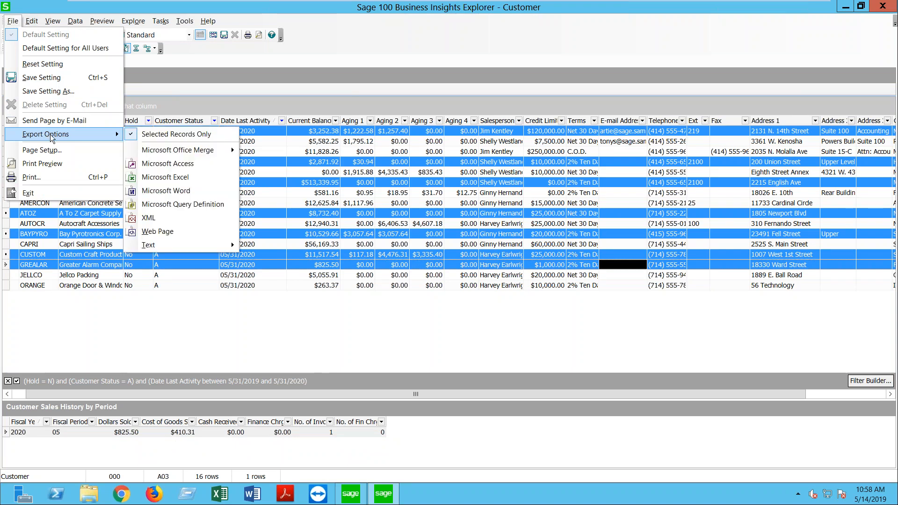
pyautogui.moveTo(195, 150)
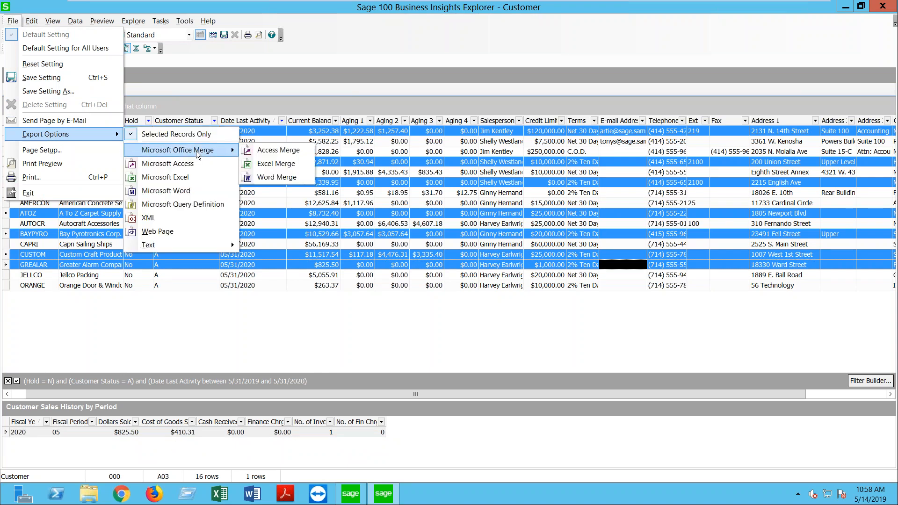
pyautogui.click(276, 177)
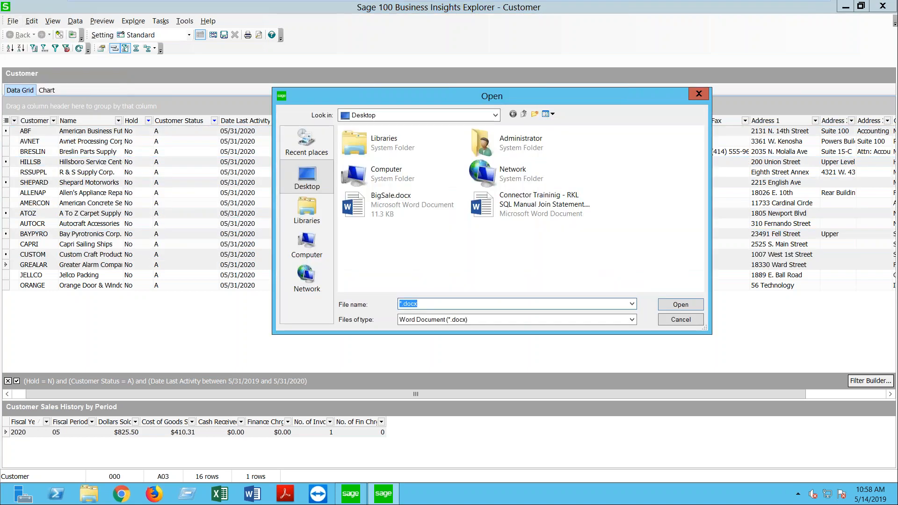
pyautogui.click(353, 195)
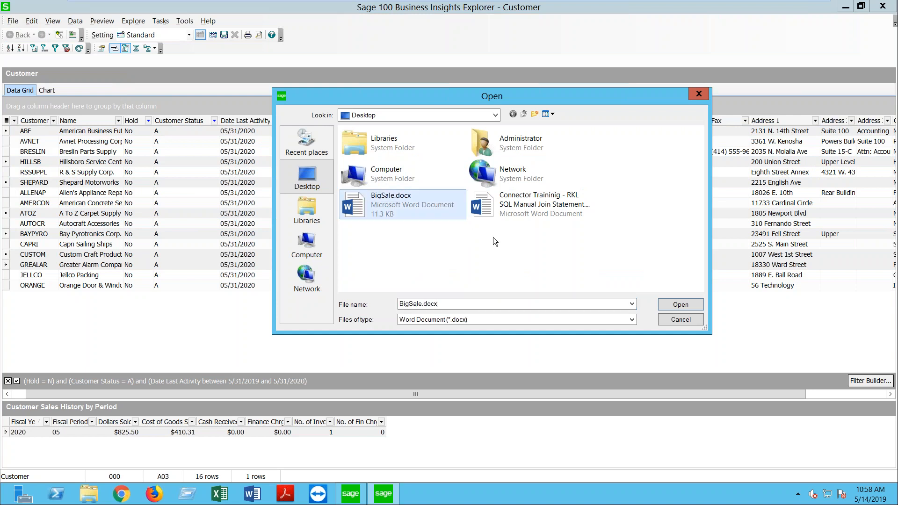
pyautogui.click(674, 306)
# Step: Save the exported data as Customer.csv, replacing the existing file
pyautogui.click(378, 213)
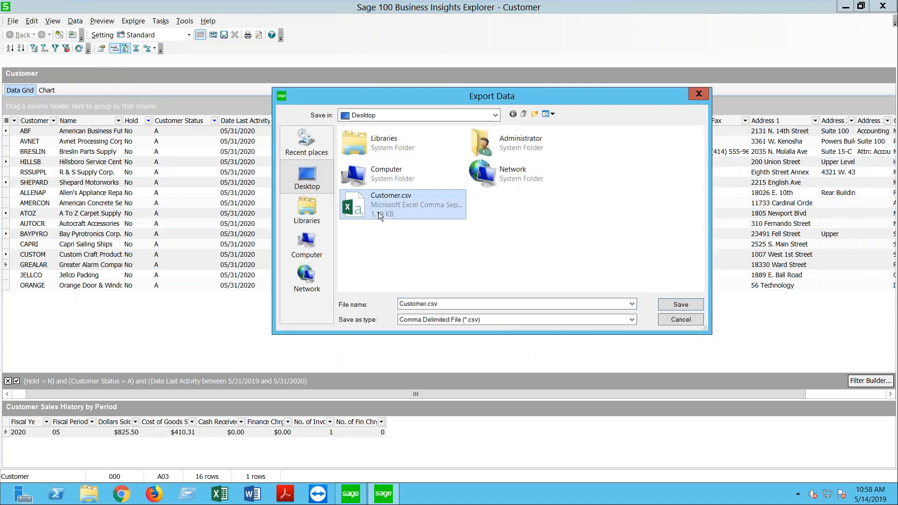
pyautogui.click(680, 304)
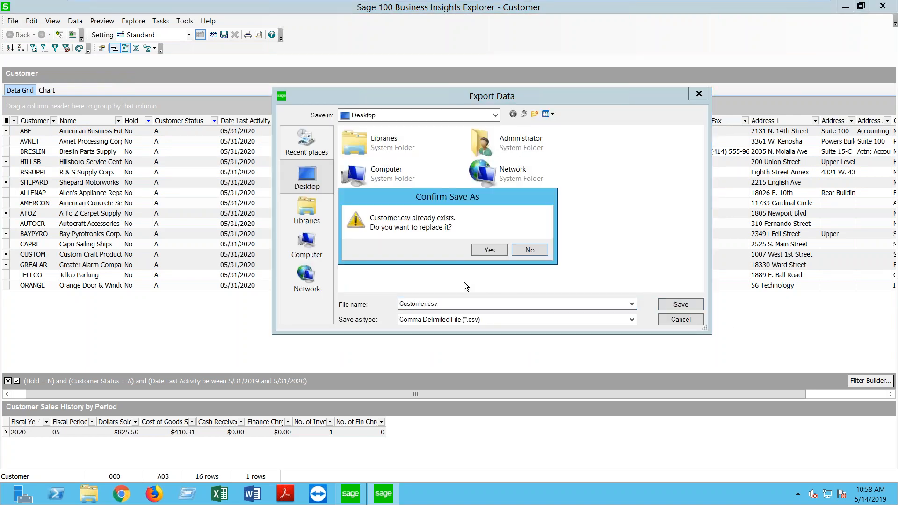
pyautogui.click(492, 251)
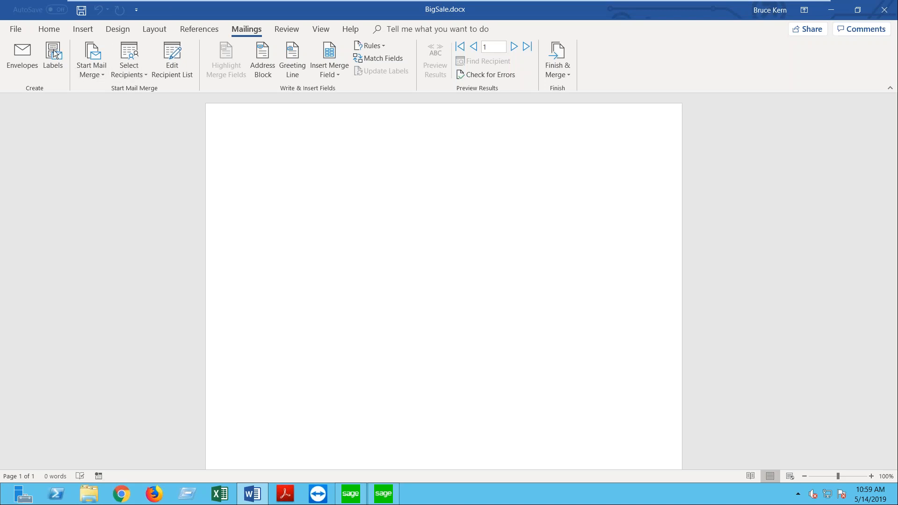
# Step: Dismiss the Insert Pictures window without inserting and type 'Dear' at the top of the page
pyautogui.click(91, 27)
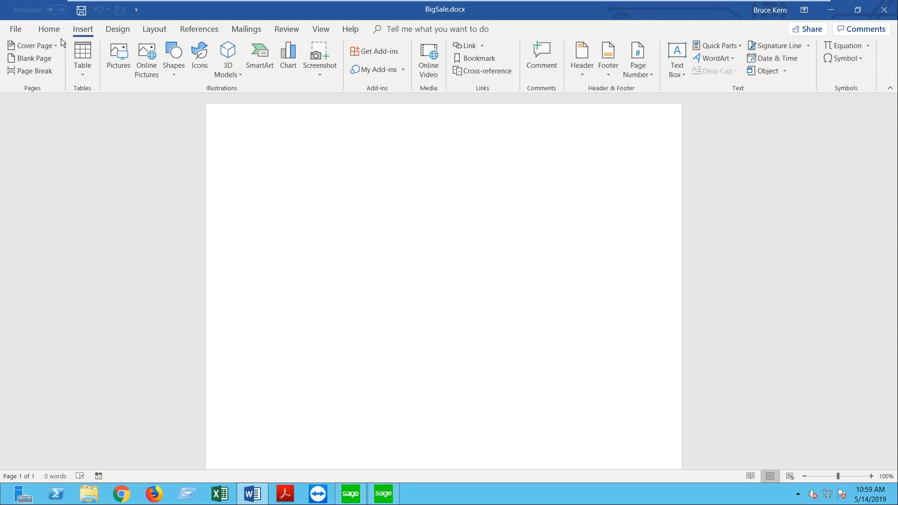
pyautogui.click(120, 66)
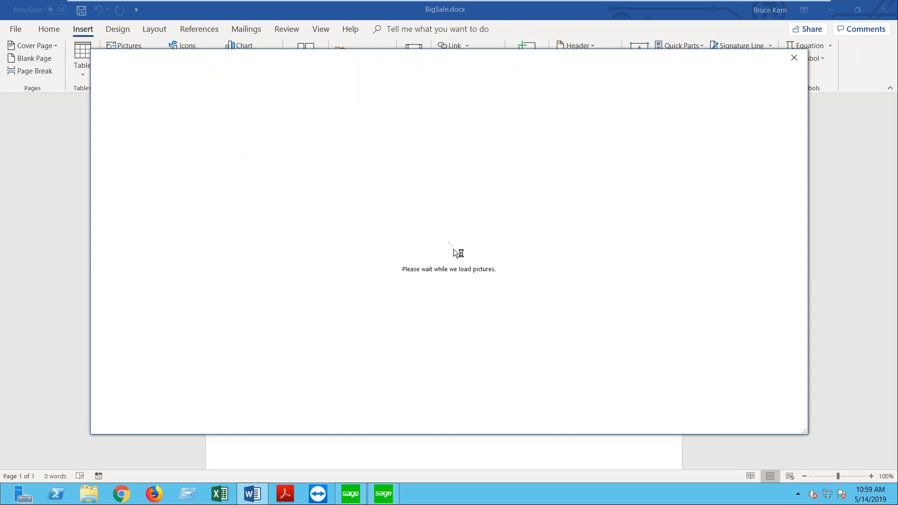
pyautogui.click(793, 59)
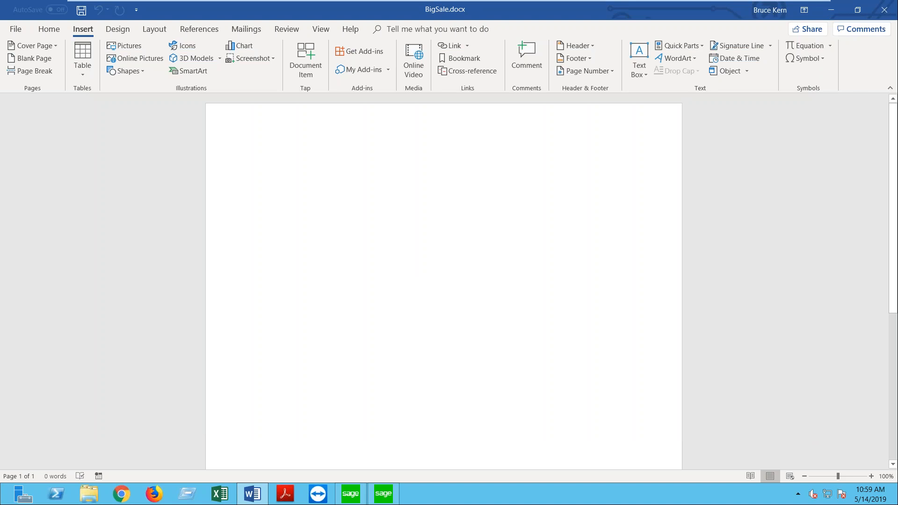
pyautogui.write('Dear')
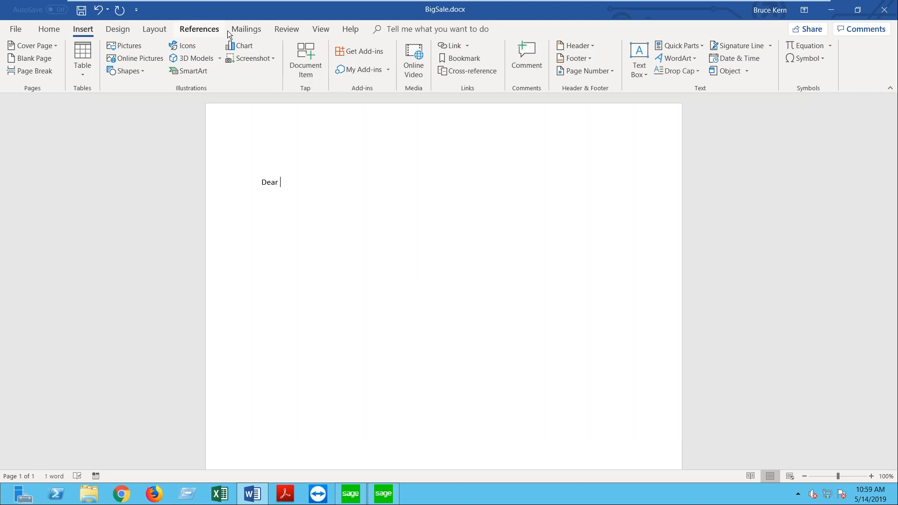
# Step: Insert the Name merge field after Dear, then Address_1 and Address_2 on the next line
pyautogui.click(243, 30)
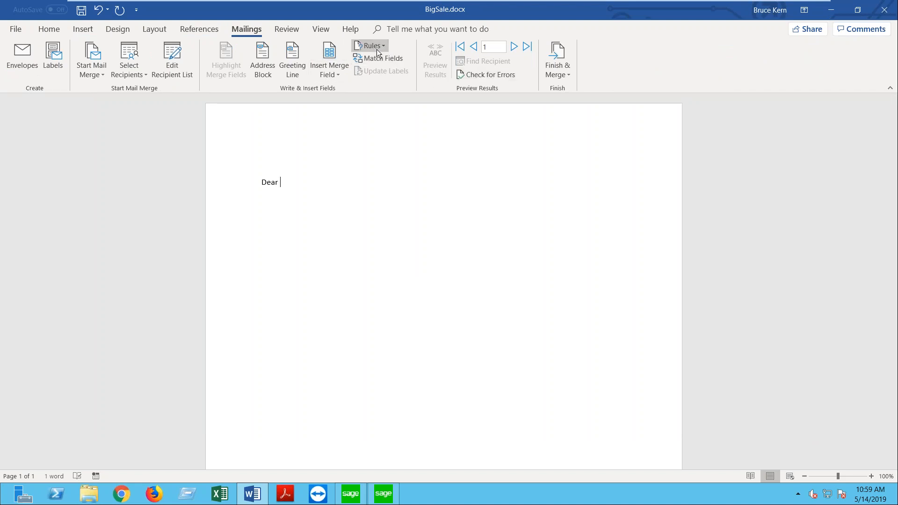
pyautogui.click(330, 56)
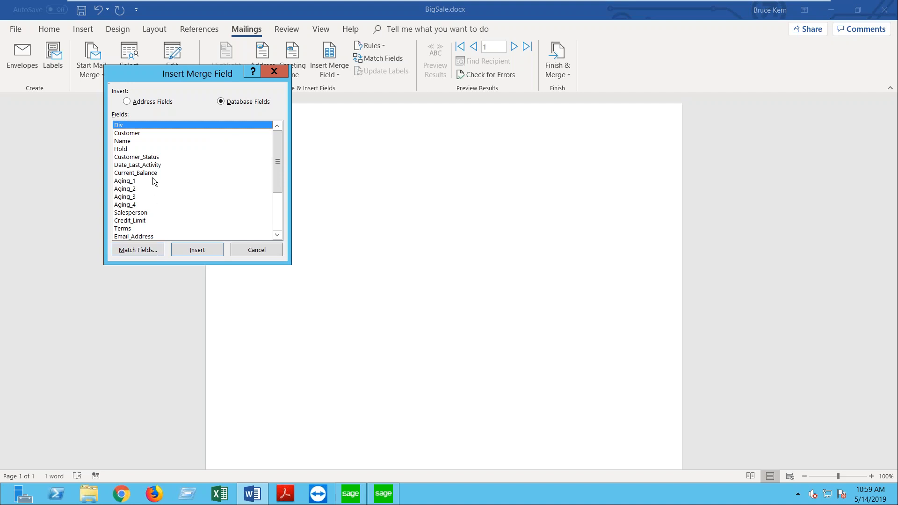
pyautogui.doubleClick(130, 142)
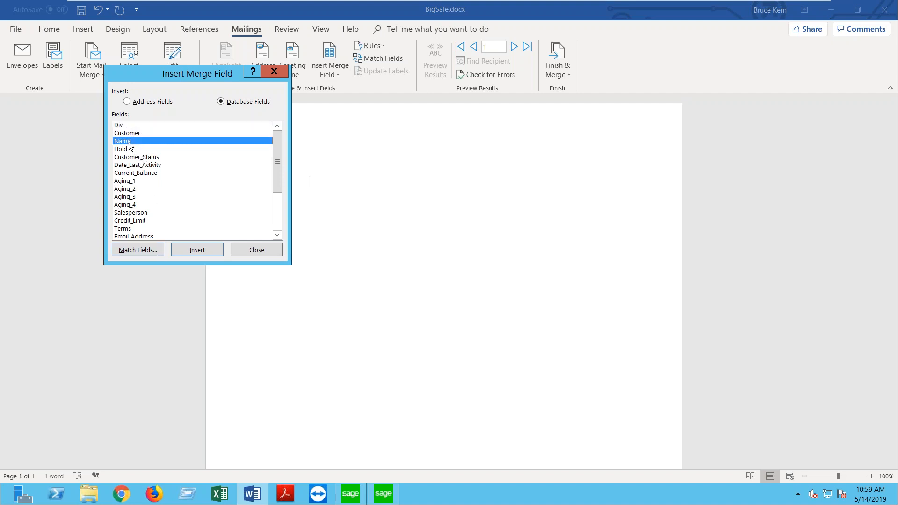
pyautogui.click(257, 250)
pyautogui.press('Return')
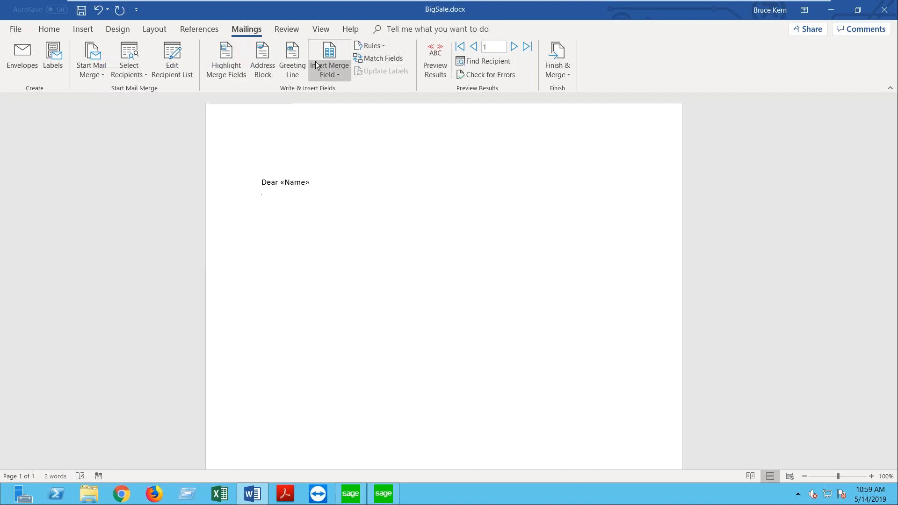
pyautogui.click(317, 66)
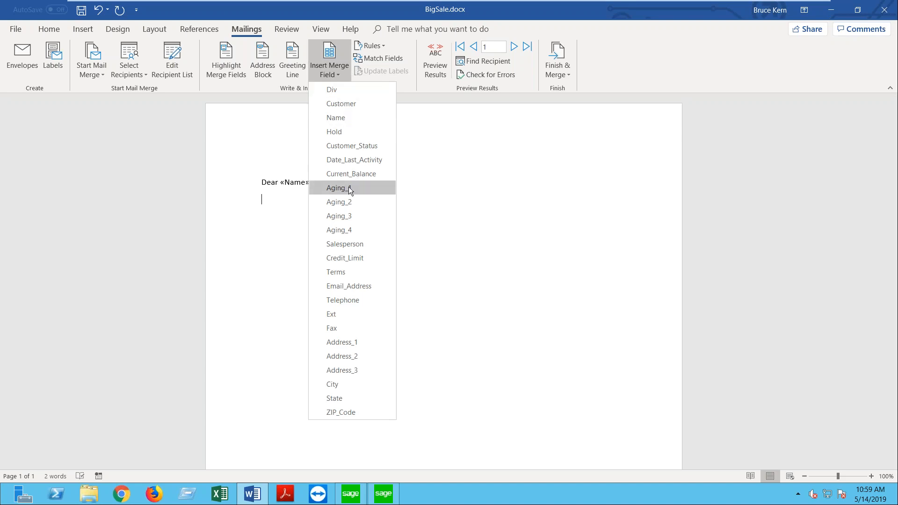
pyautogui.click(349, 343)
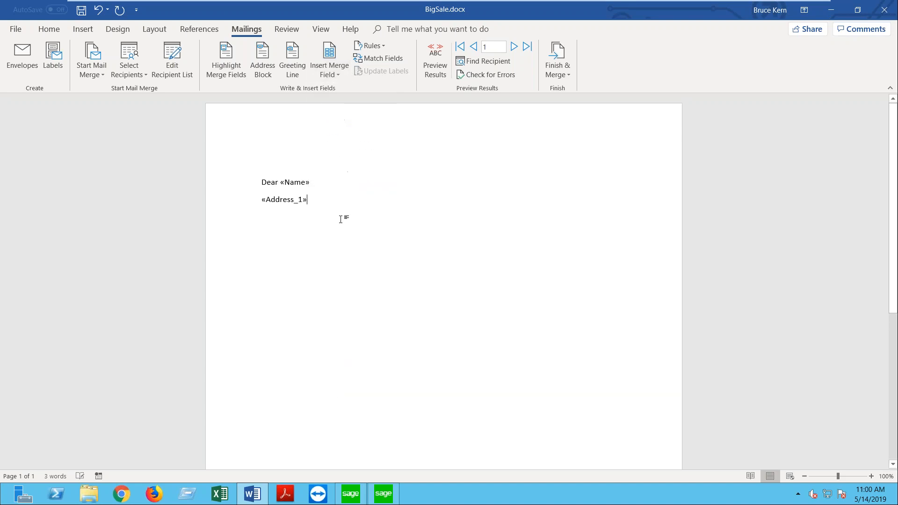
pyautogui.click(330, 75)
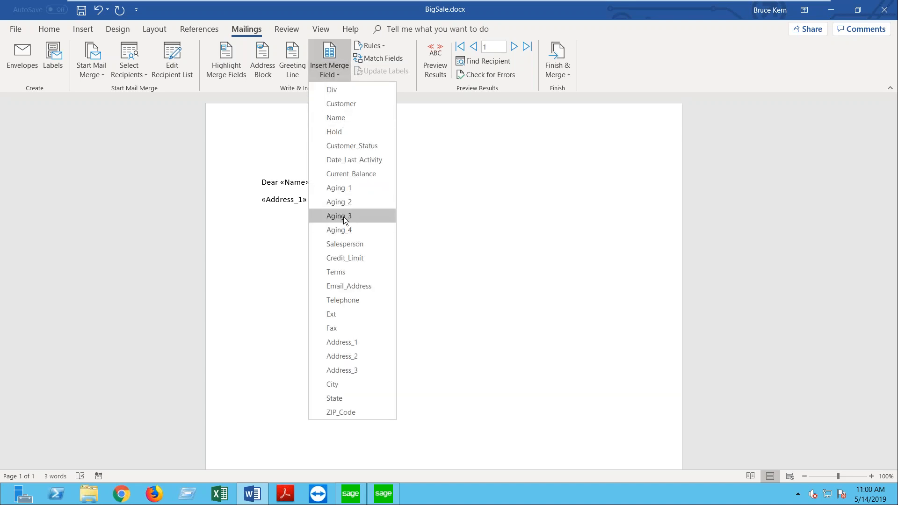
pyautogui.click(349, 356)
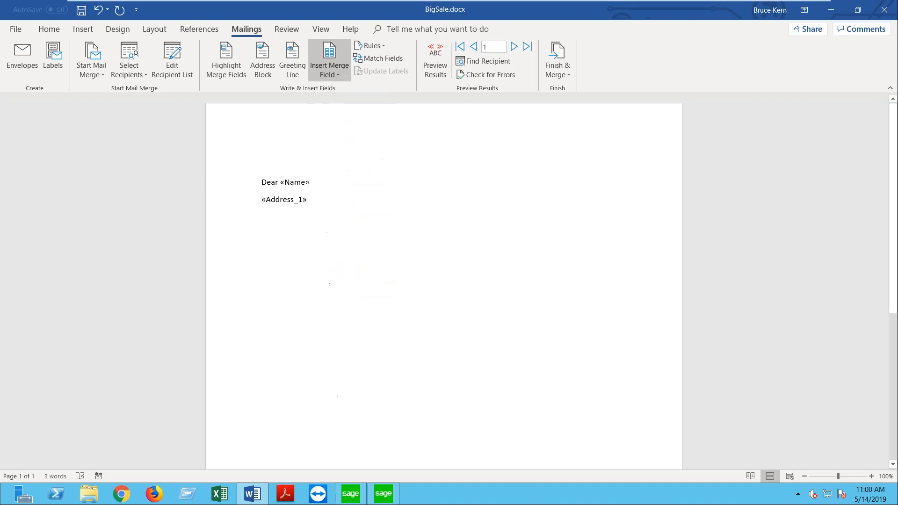
# Step: Insert the Address_3, City, State and ZIP_Code merge fields
pyautogui.click(330, 54)
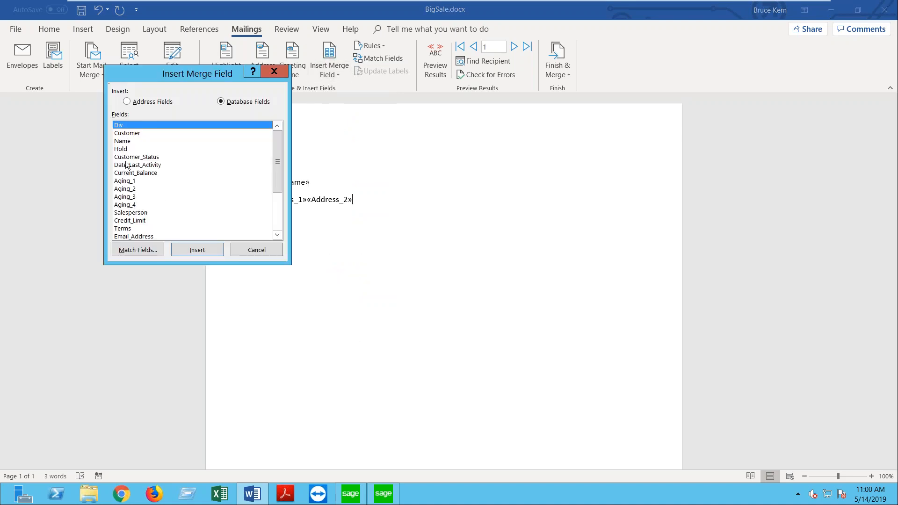
pyautogui.scroll(-3, 137, 178)
pyautogui.scroll(1, 136, 211)
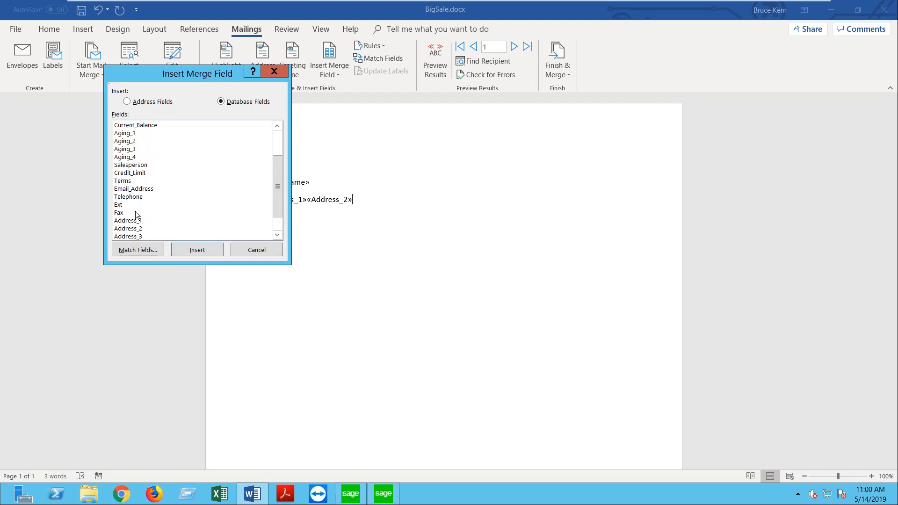
pyautogui.doubleClick(135, 236)
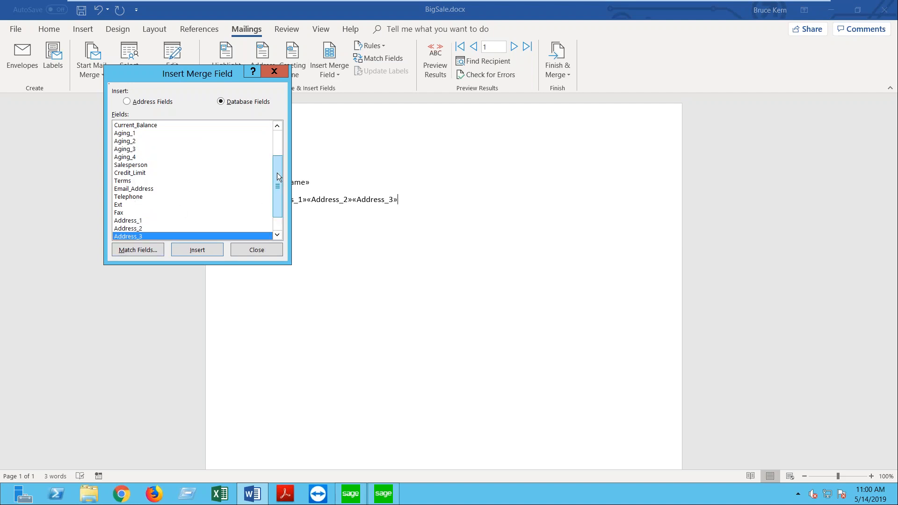
pyautogui.scroll(-1, 277, 177)
pyautogui.click(121, 222)
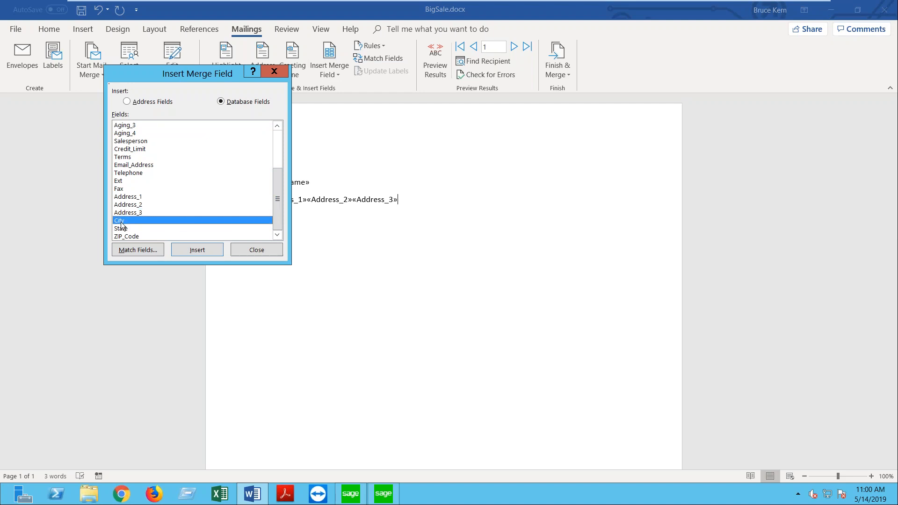
pyautogui.doubleClick(121, 223)
pyautogui.doubleClick(124, 229)
pyautogui.click(124, 237)
pyautogui.click(213, 251)
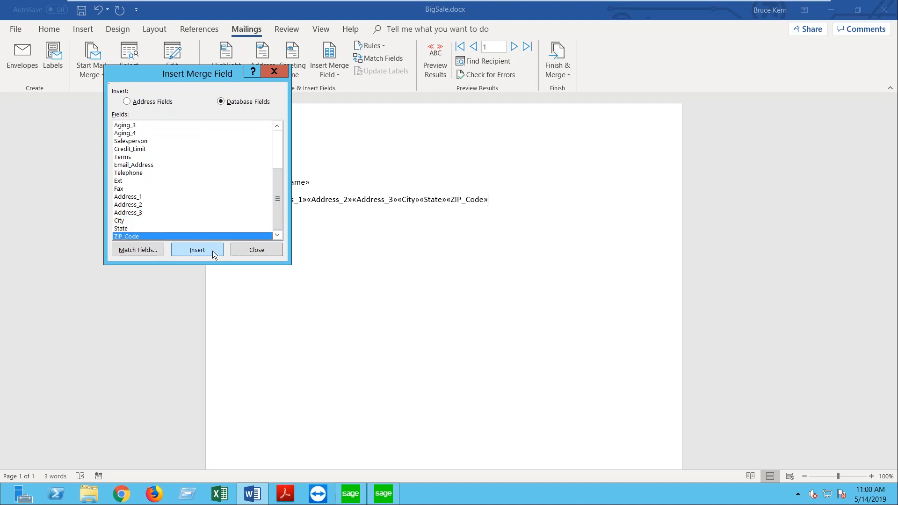
pyautogui.click(250, 251)
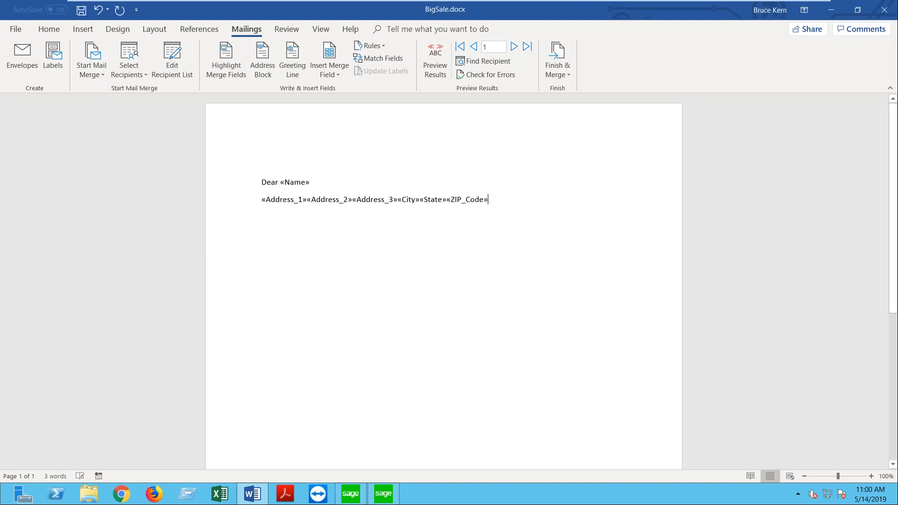
# Step: Break Address_2, Address_3 and City/State/ZIP onto separate lines, adding a blank line below
pyautogui.click(306, 200)
pyautogui.press('Return')
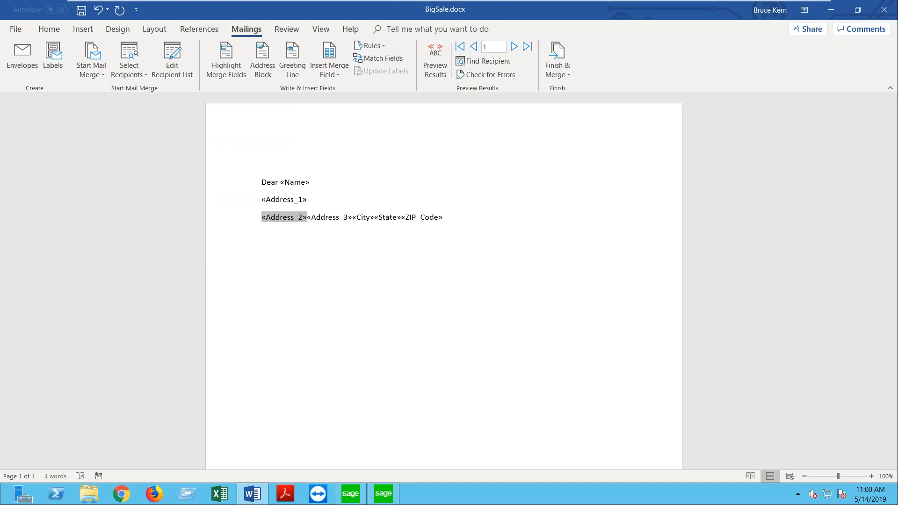
pyautogui.click(307, 217)
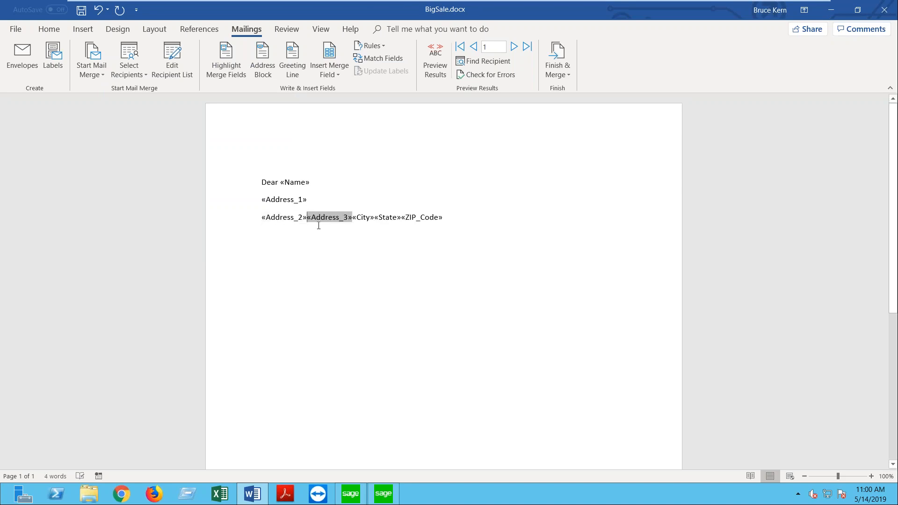
pyautogui.press('Return')
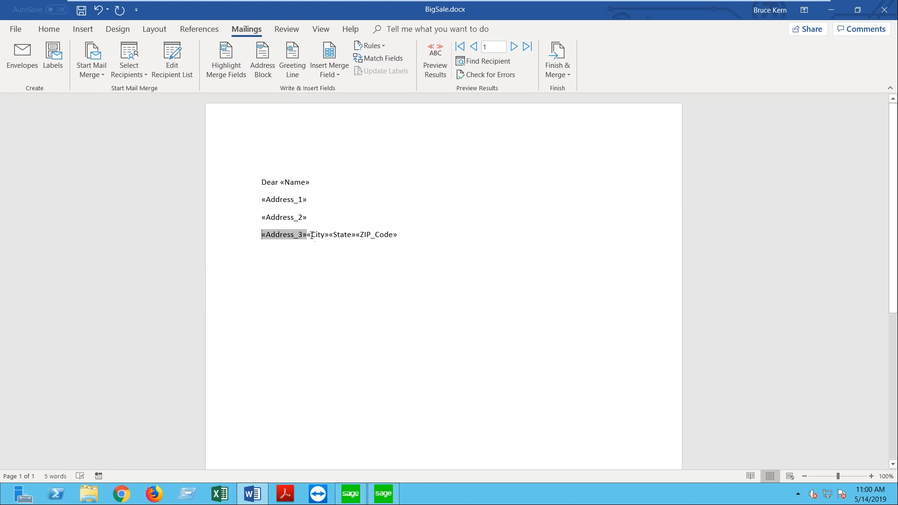
pyautogui.click(308, 235)
pyautogui.press('Return')
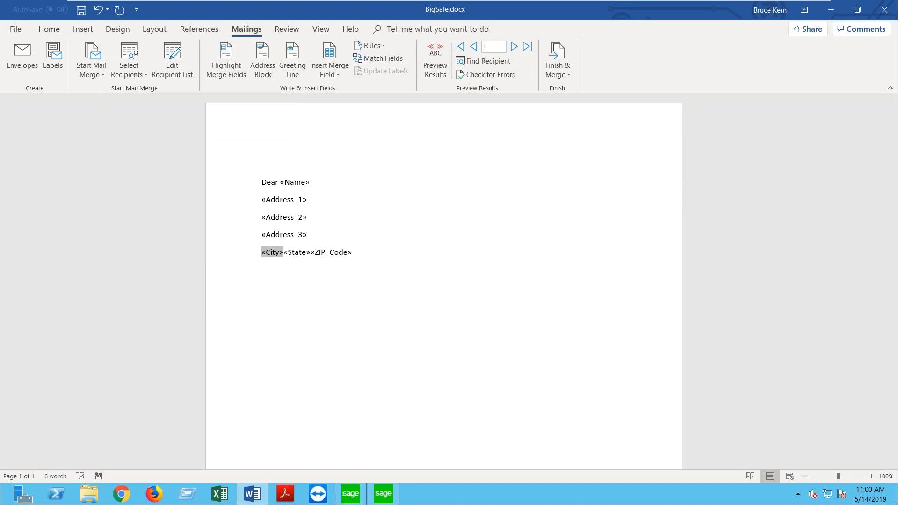
pyautogui.click(379, 255)
pyautogui.press('Return')
# Step: Type 'We are having a BIG SALE June 5th. If you can't make it to our BIG SALE in person please contact your Salesperson', fixing the double space and typos
pyautogui.write('We are having  ')
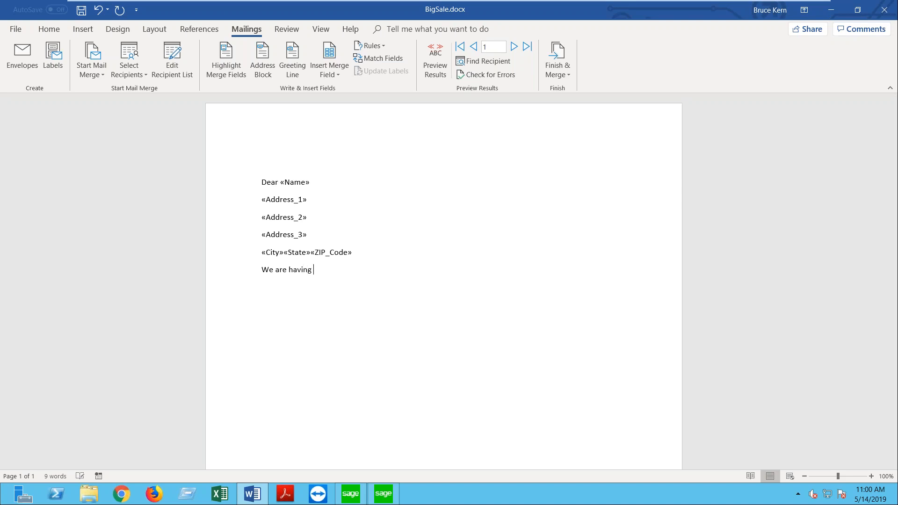
pyautogui.write('a BIG SALE June 5th')
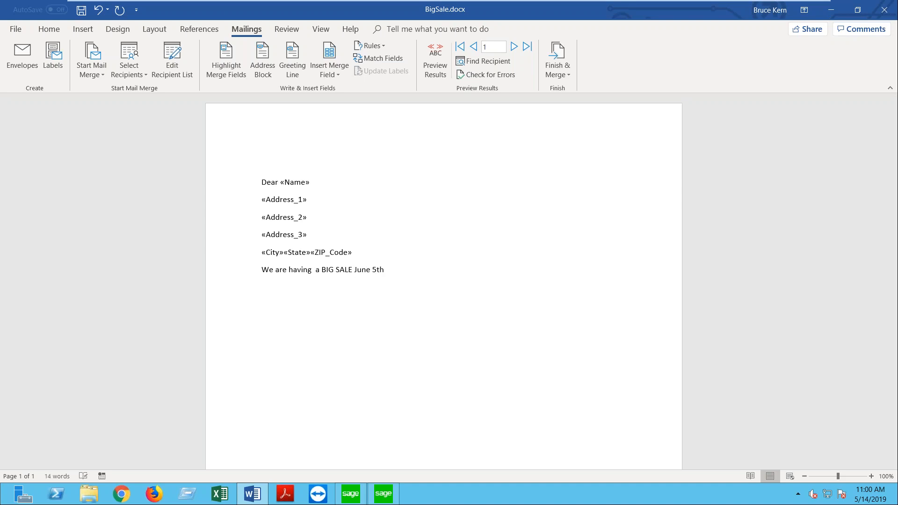
pyautogui.write('.  If you')
pyautogui.rightClick(301, 271)
pyautogui.click(329, 297)
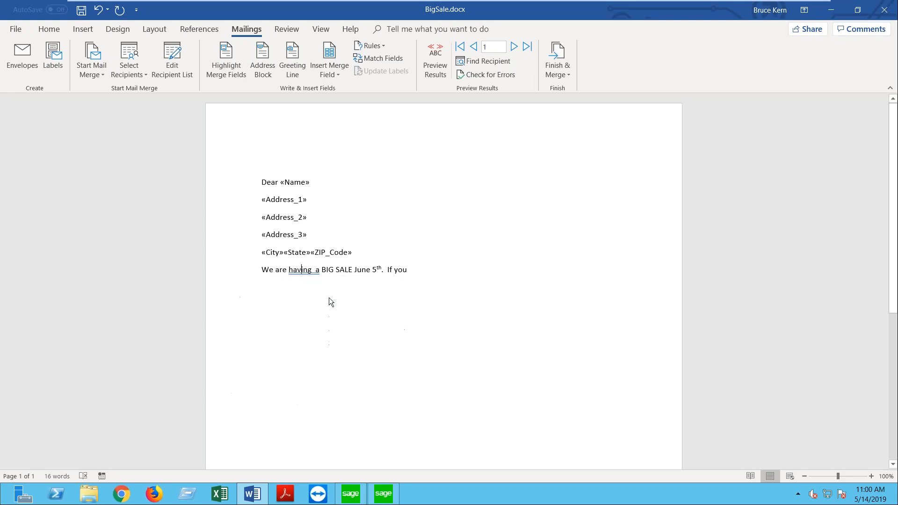
pyautogui.write('ca')
pyautogui.write('n')
pyautogui.write("'t ma")
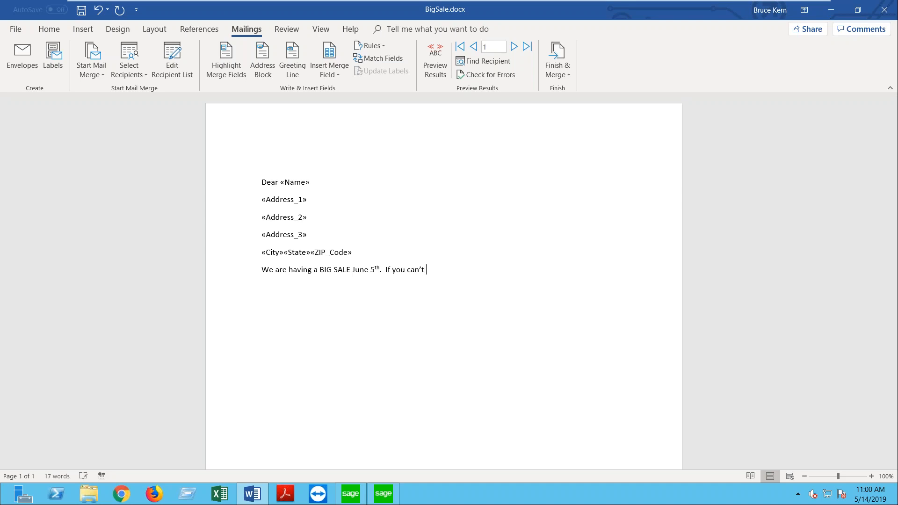
pyautogui.write('ke it to our BIG SAL')
pyautogui.write('E I np')
pyautogui.press('BackSpace')
pyautogui.press('BackSpace')
pyautogui.press('BackSpace')
pyautogui.press('BackSpace')
pyautogui.write('in person please contact your Sale[p')
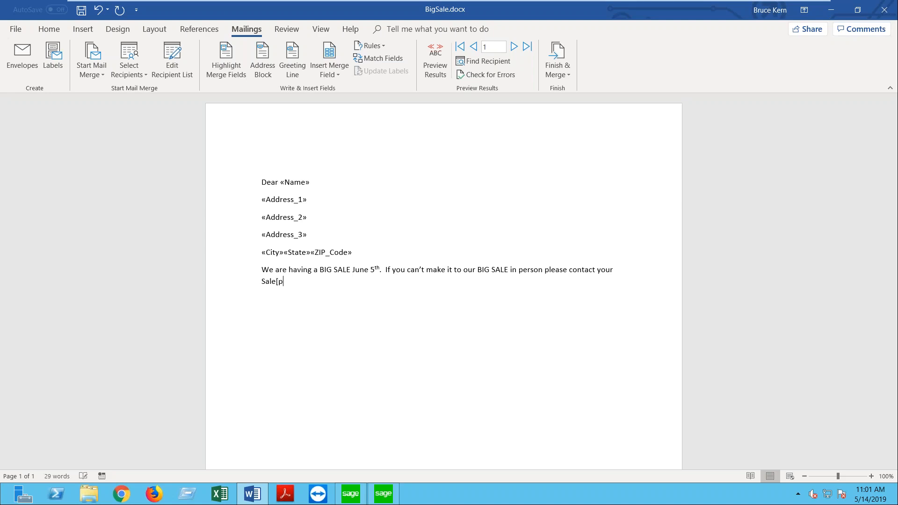
pyautogui.press('BackSpace')
pyautogui.write('sperson')
# Step: Insert the «Salesperson» field, then 'and have your Account ID «Div»-«Customer» ready.'
pyautogui.click(335, 67)
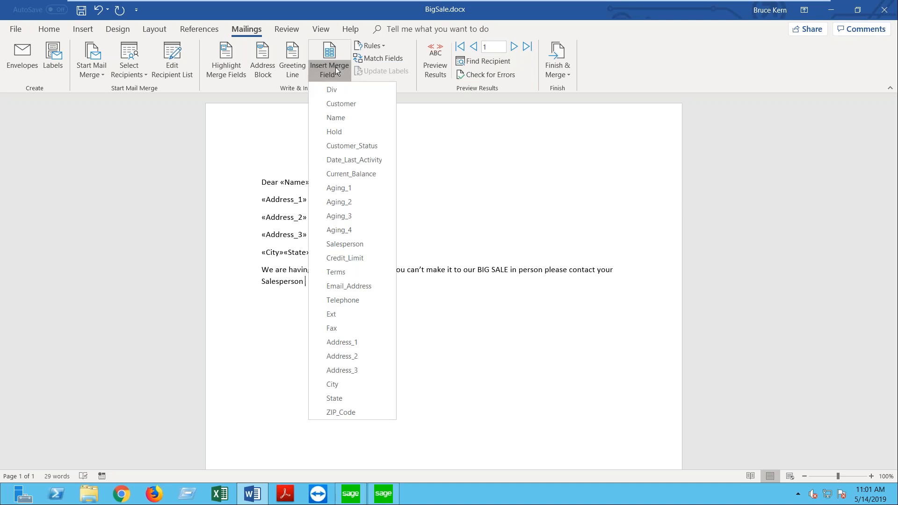
pyautogui.click(348, 245)
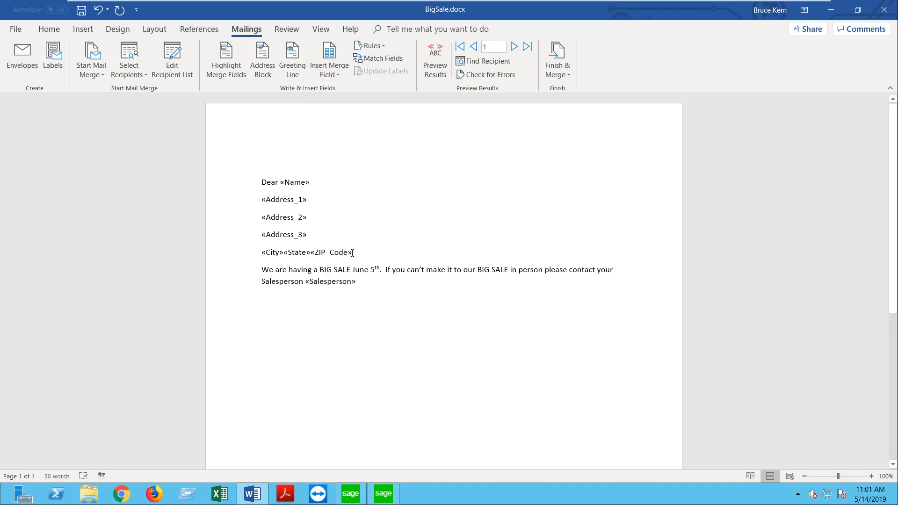
pyautogui.write('and have your')
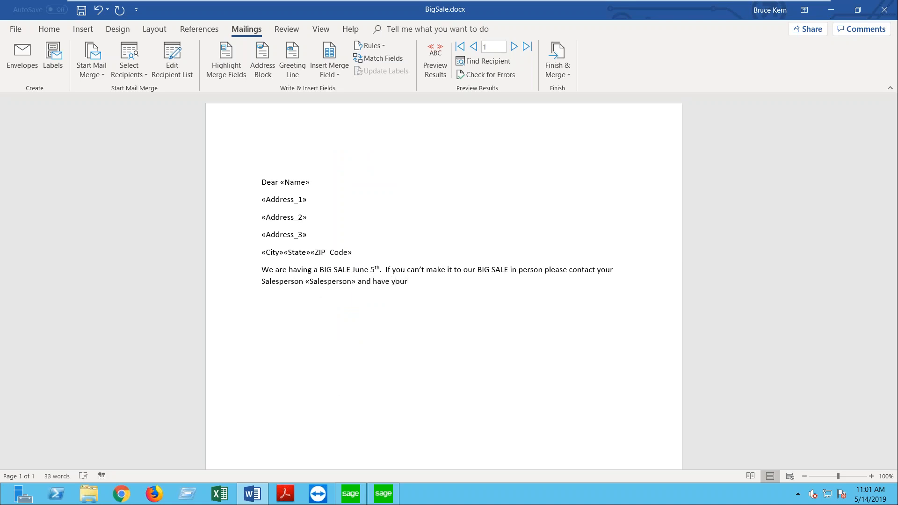
pyautogui.write(' Account ID')
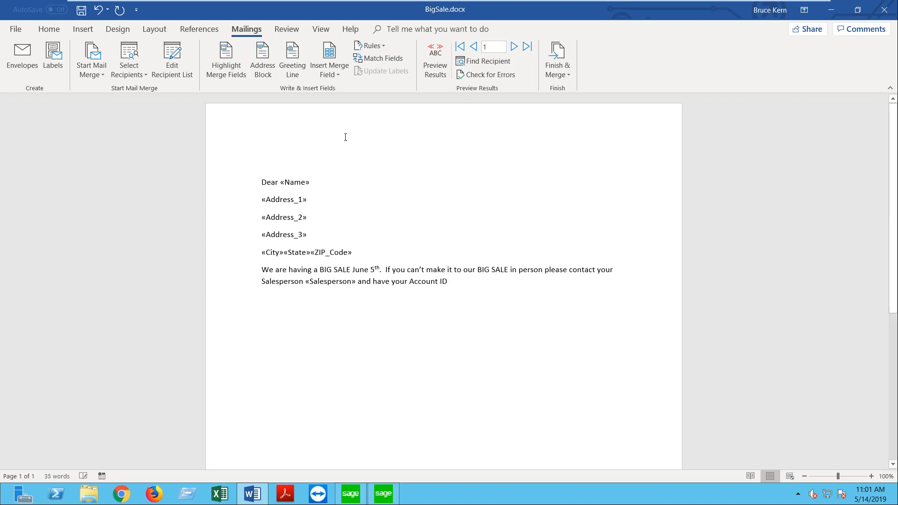
pyautogui.click(329, 70)
pyautogui.click(332, 89)
pyautogui.write('-')
pyautogui.click(329, 65)
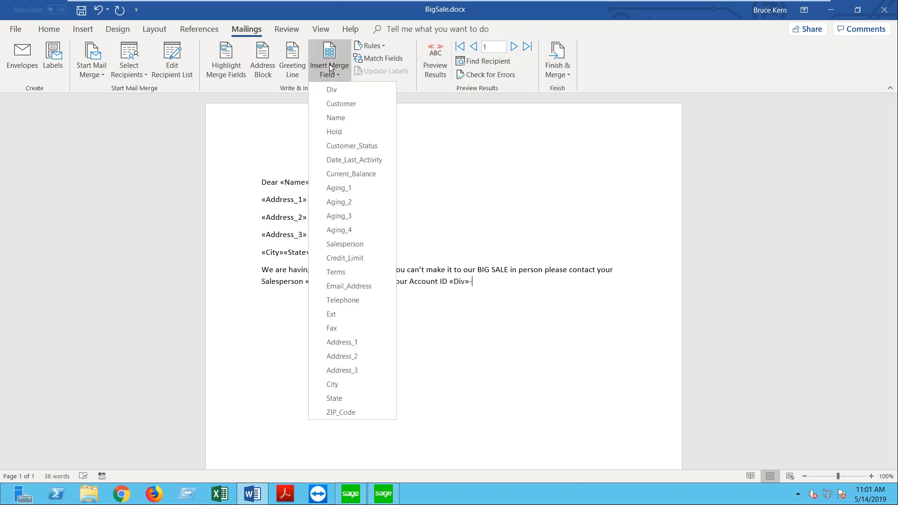
pyautogui.click(336, 105)
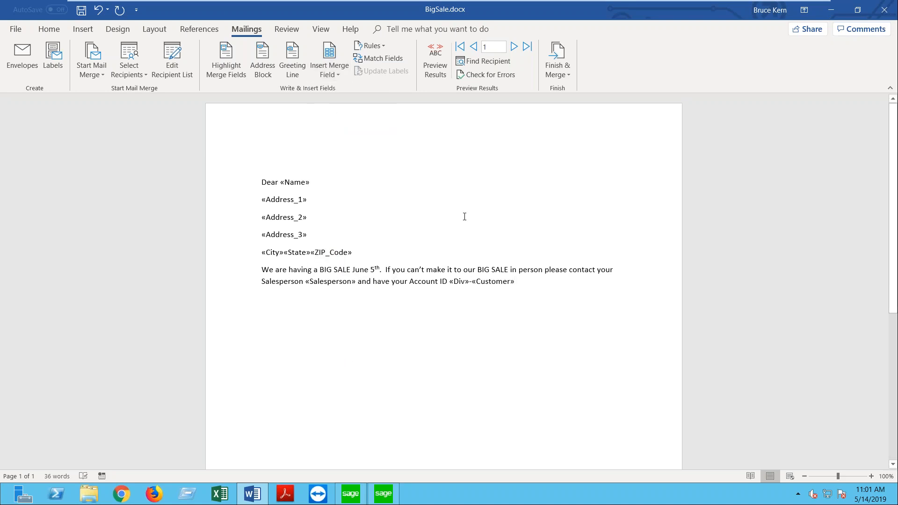
pyautogui.write('ready.')
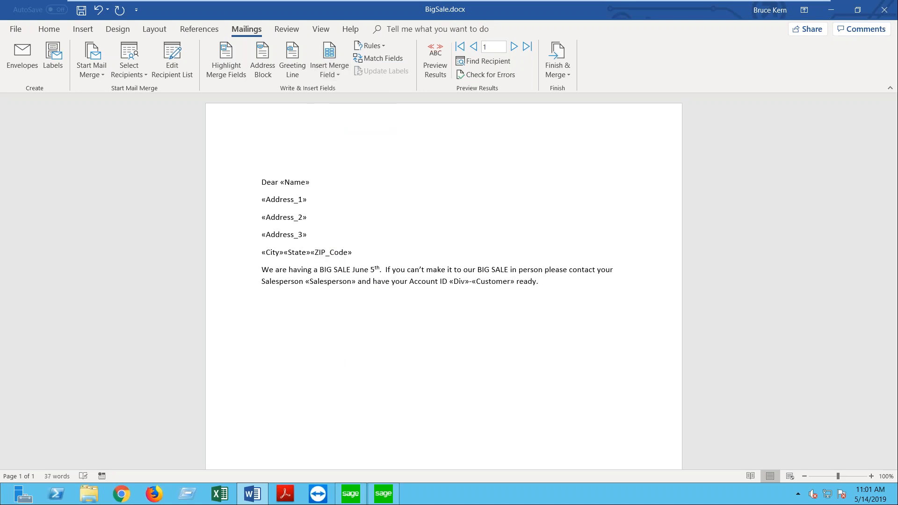
# Step: Add the closing line 'Hope to see you!' as a new paragraph
pyautogui.press('Return')
pyautogui.write('Hope to see youy')
pyautogui.press('BackSpace')
pyautogui.write('!')
# Step: Merge all records into individual editable letters with Edit Individual Documents
pyautogui.click(304, 164)
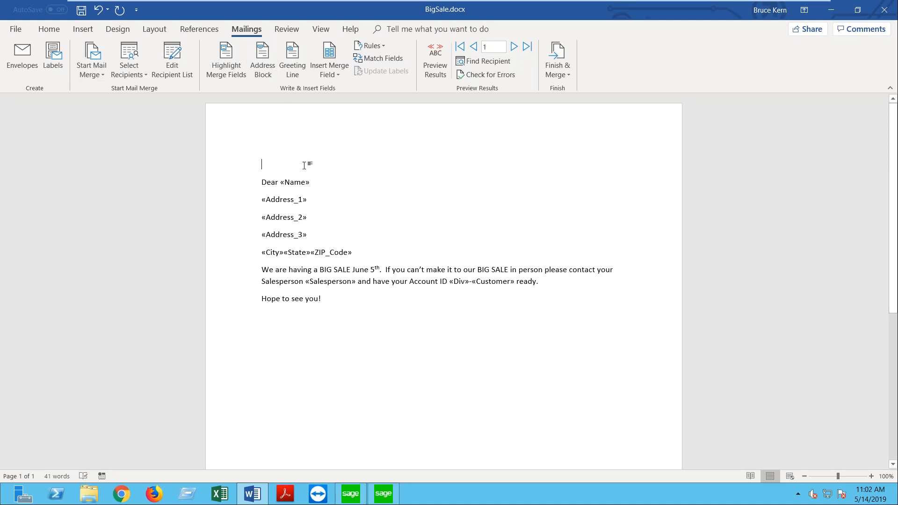
pyautogui.click(561, 62)
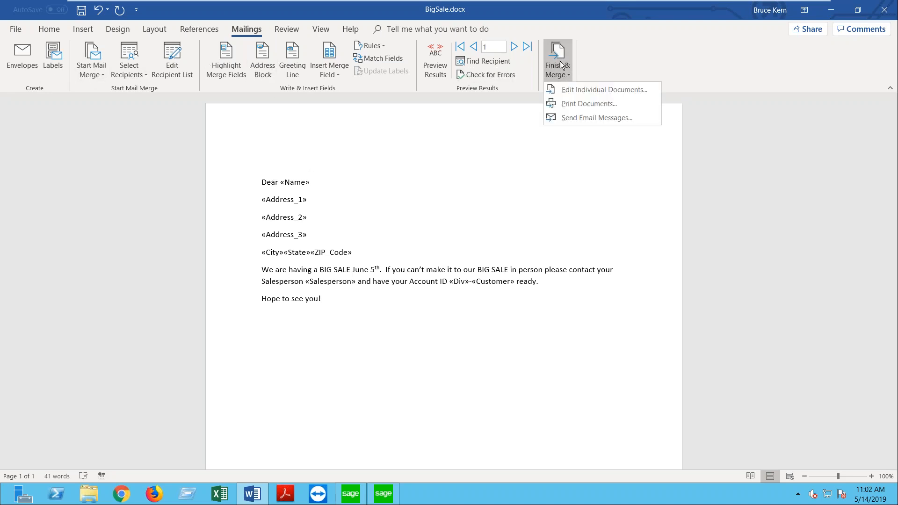
pyautogui.click(576, 94)
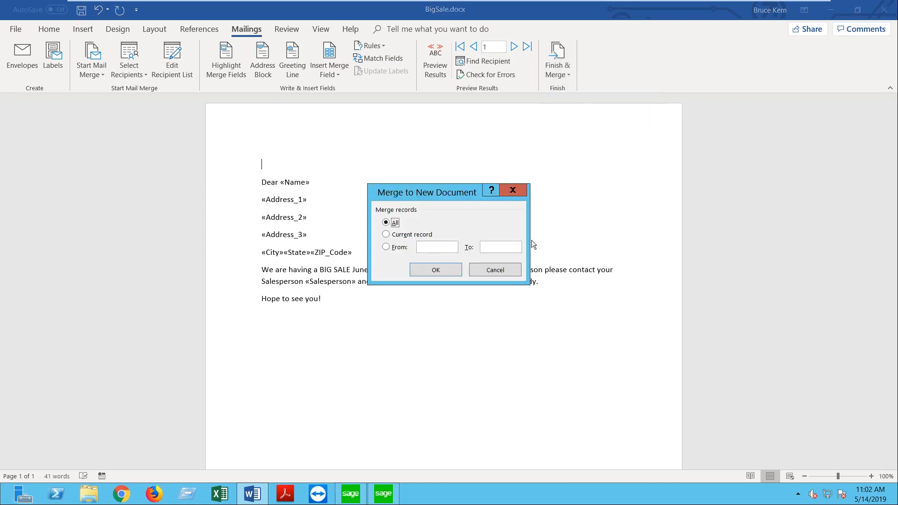
pyautogui.click(448, 274)
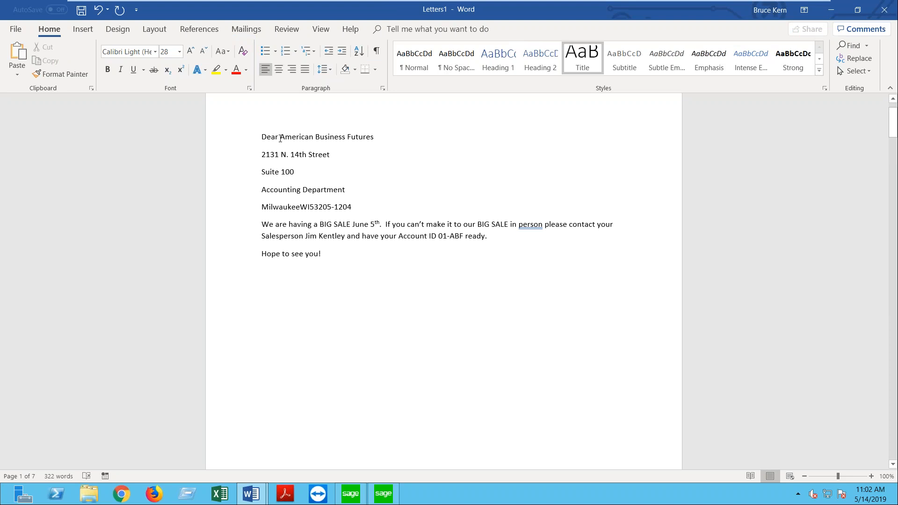
# Step: Add a comma after Milwaukee and accept the grammar suggestion 'person,'
pyautogui.click(301, 207)
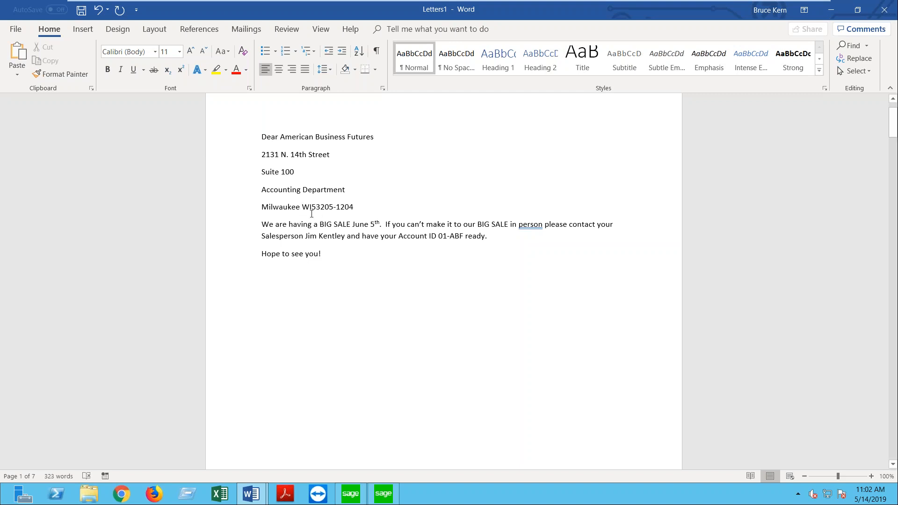
pyautogui.write(',')
pyautogui.rightClick(526, 225)
pyautogui.click(569, 255)
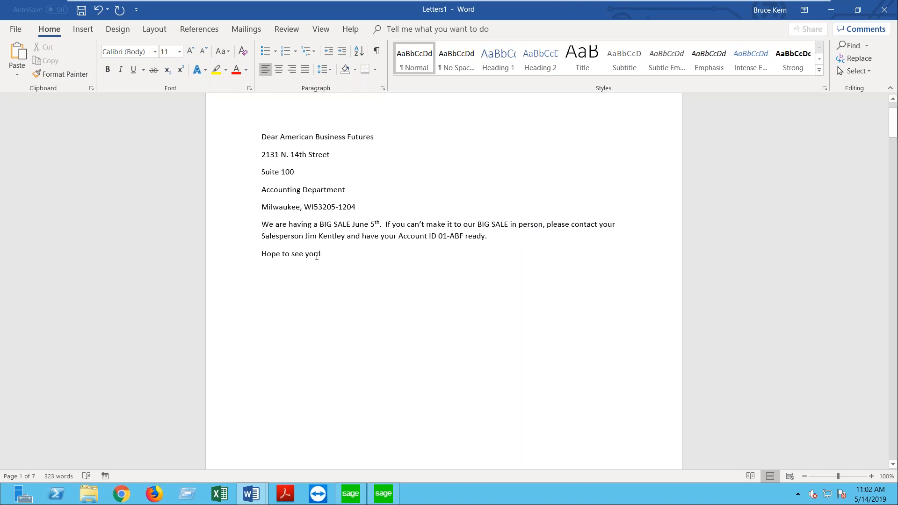